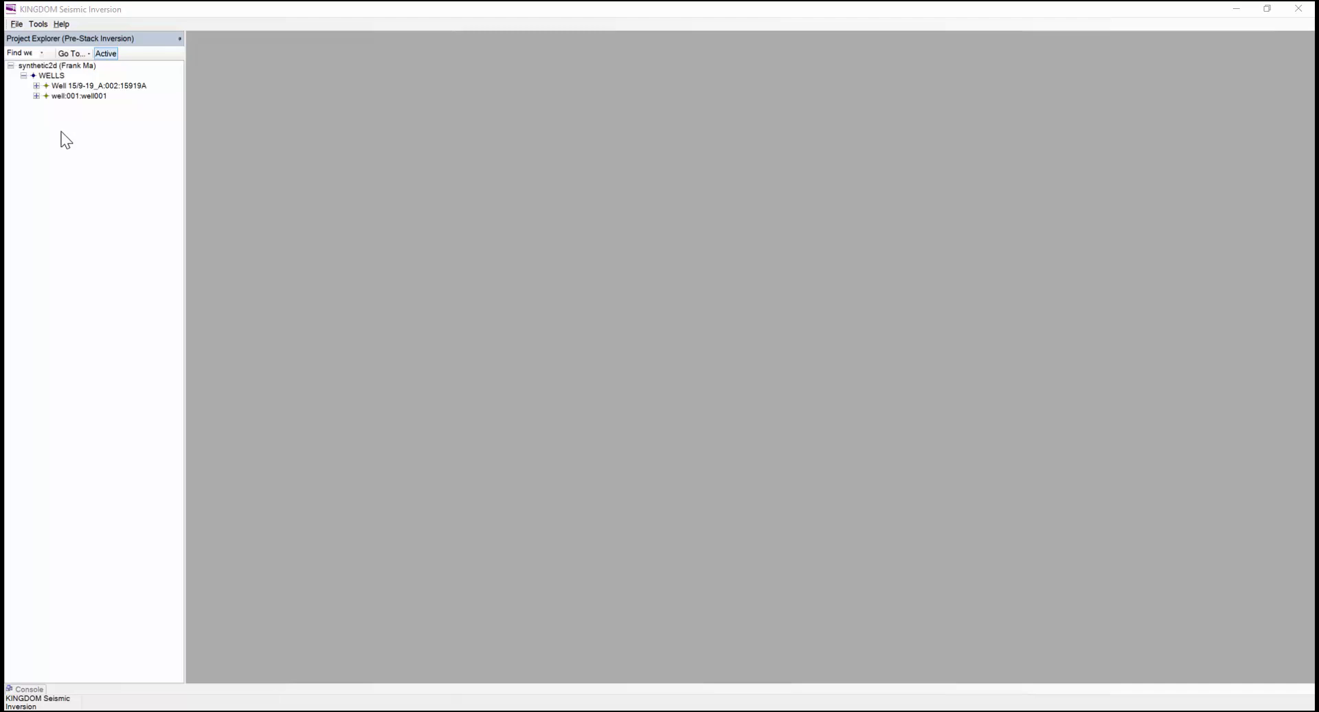
# Load well001's dt P-sonic, sdt S-sonic and den density logs together with its depth_time_curve T-D chart.
pyautogui.click(36, 96)
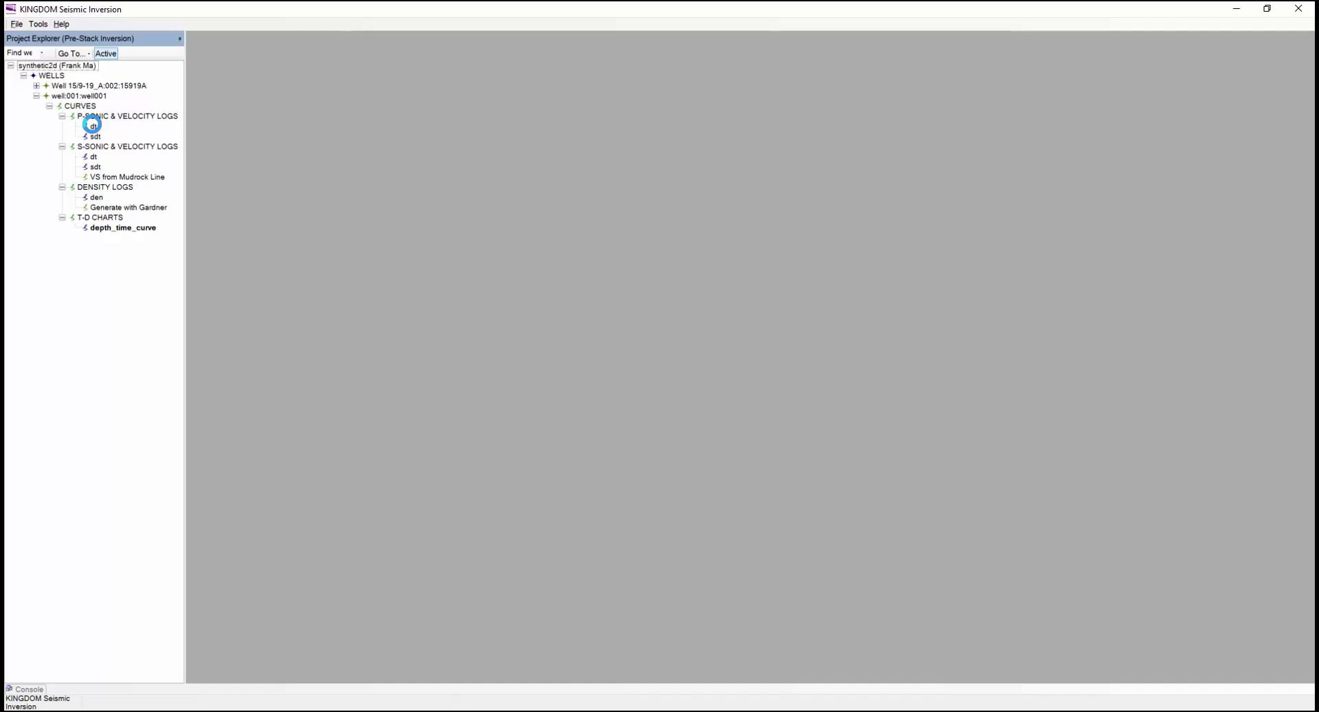
pyautogui.click(92, 125)
pyautogui.doubleClick(93, 125)
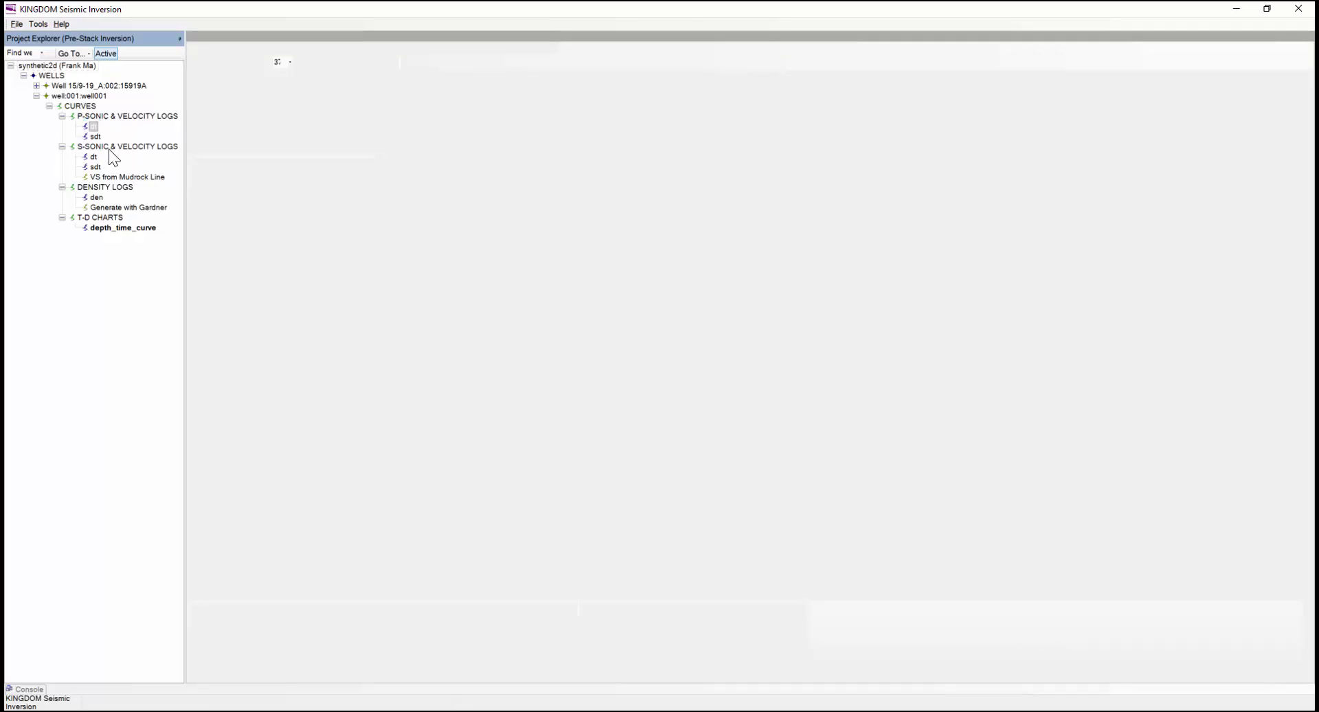
pyautogui.click(93, 166)
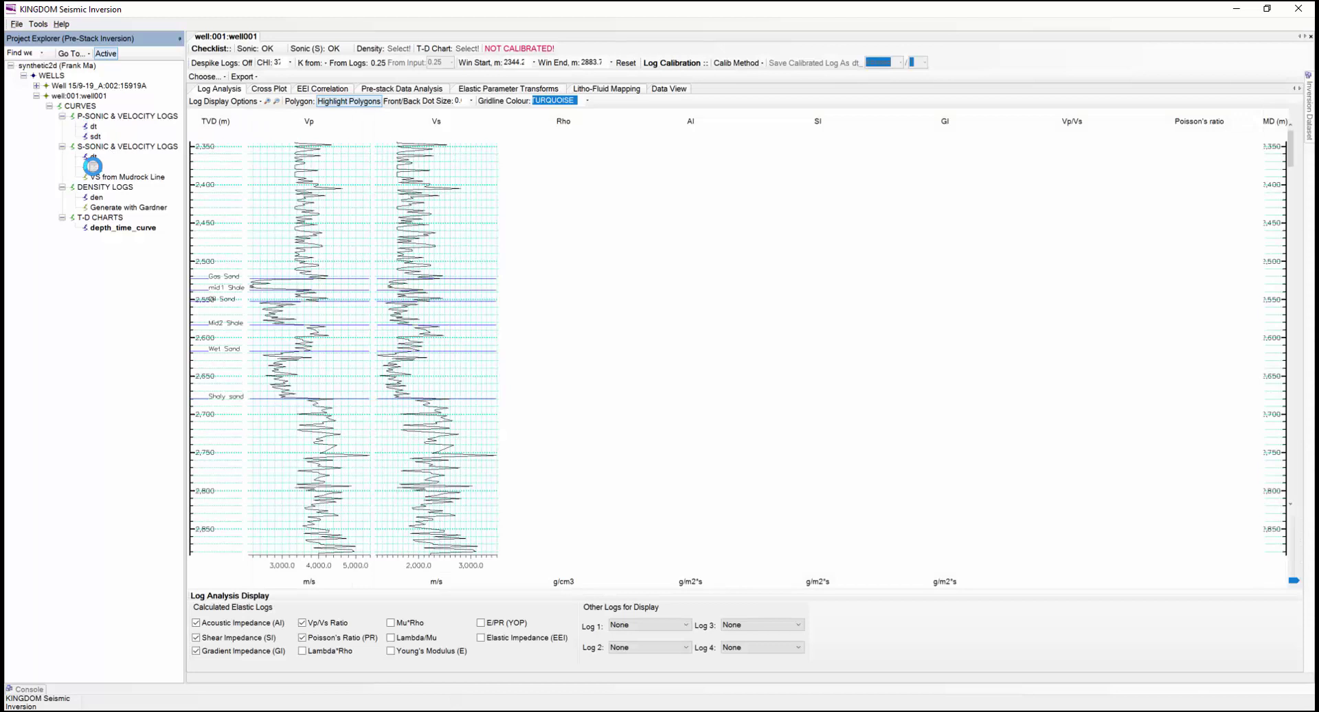
pyautogui.click(96, 197)
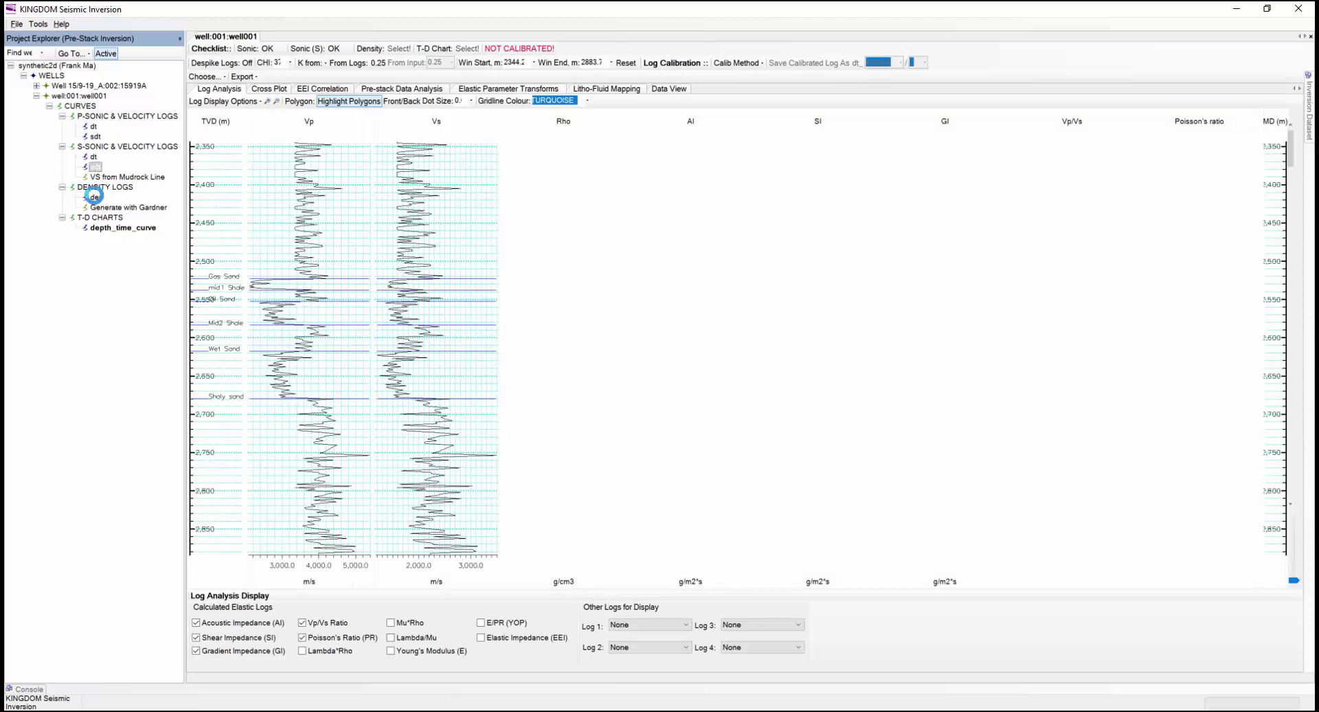
pyautogui.click(114, 228)
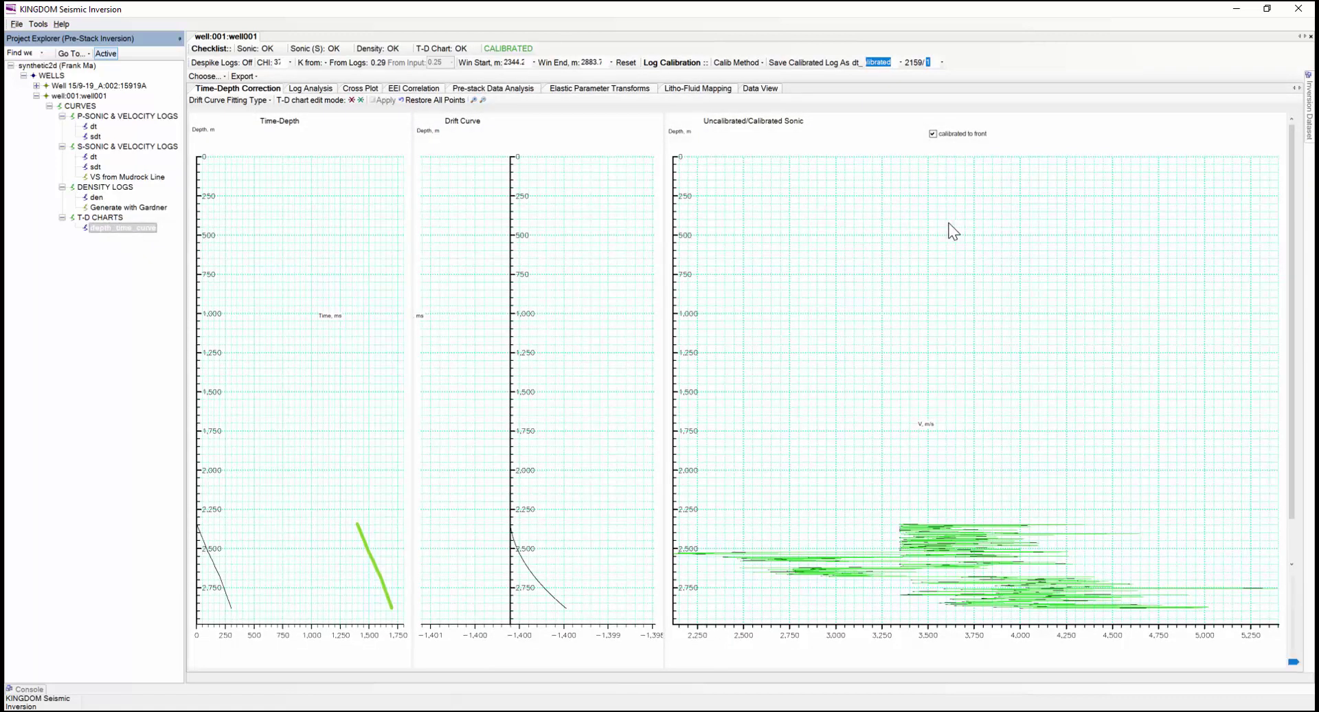
# Add the E/PR (YOP), Young's Modulus, Lambda*Rho and Mu*Rho curves to the log analysis display.
pyautogui.click(312, 88)
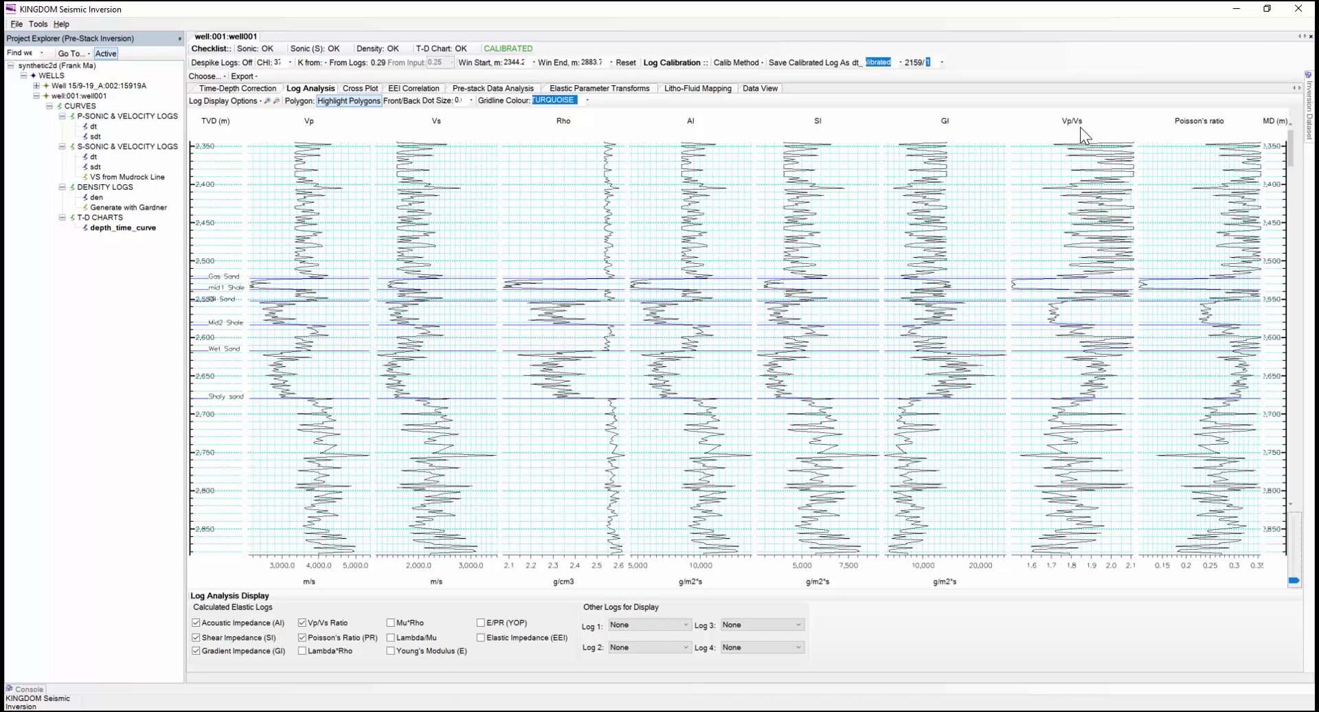
pyautogui.click(481, 623)
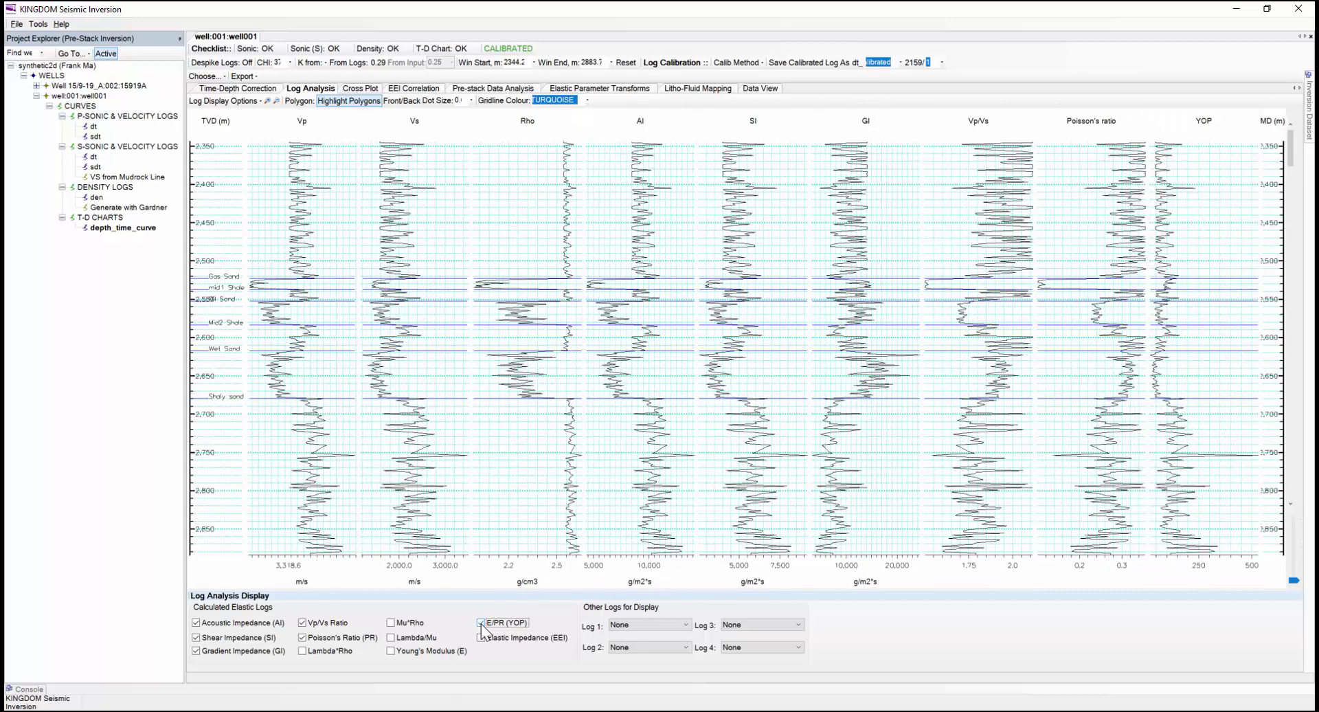
pyautogui.click(391, 650)
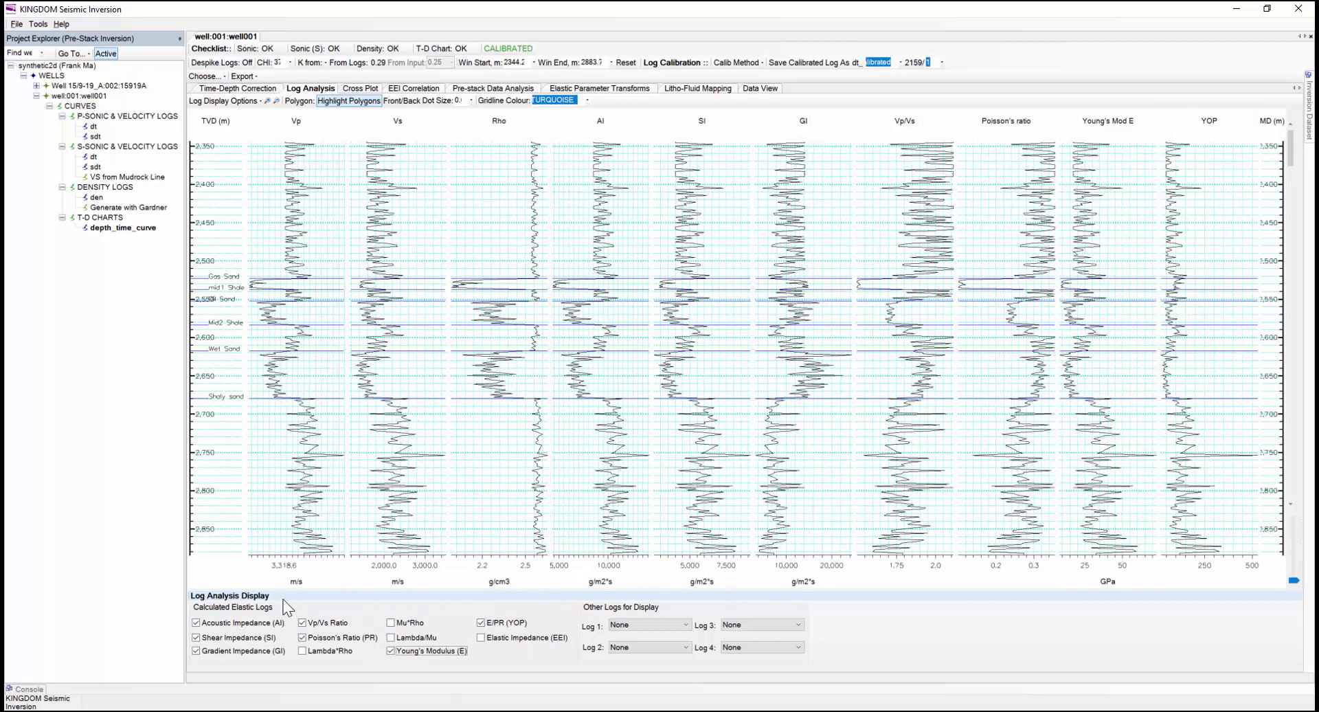
pyautogui.click(302, 651)
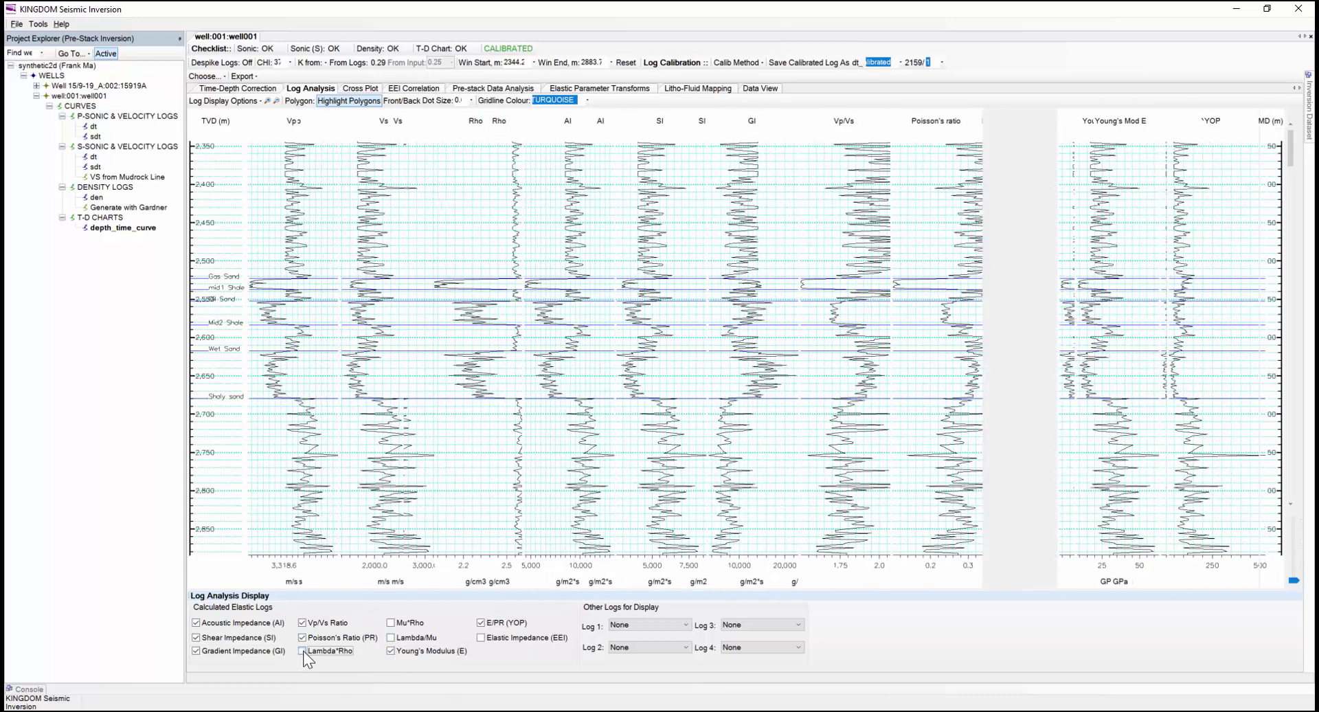
pyautogui.click(391, 623)
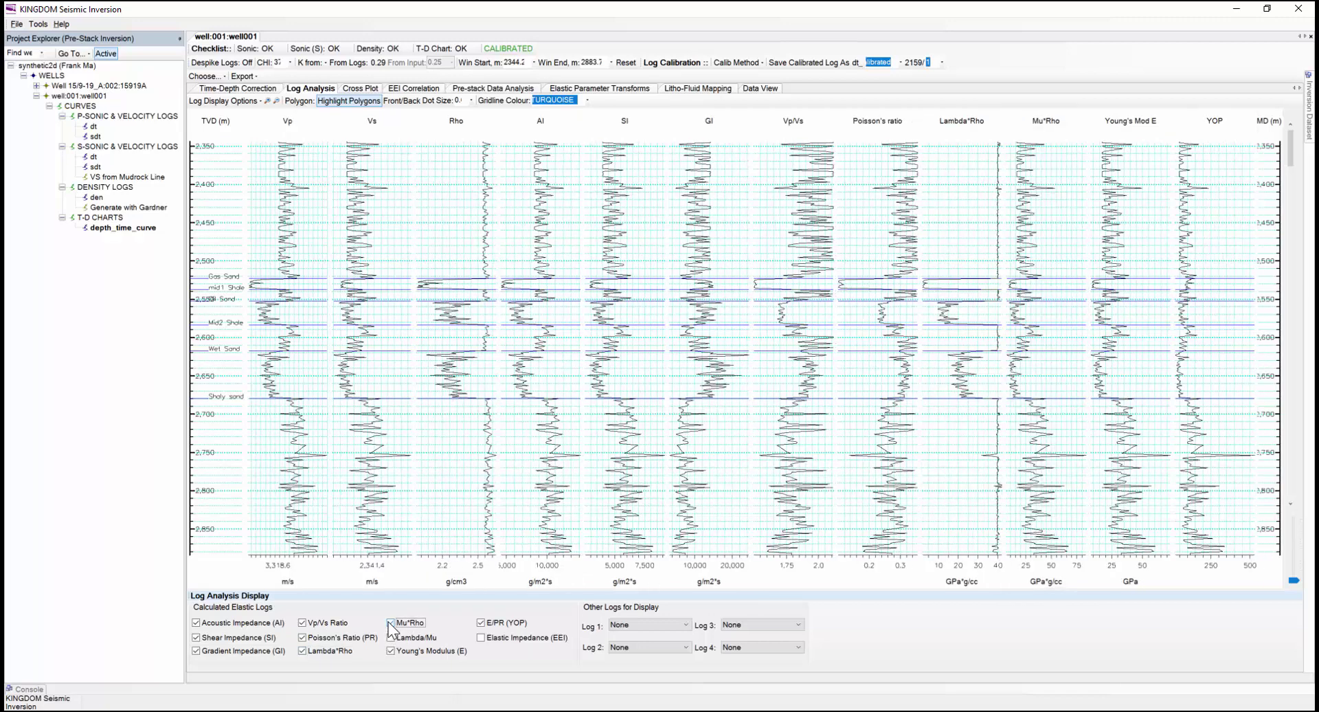
# Check the display and database velocity unit options, and show the phi log as Log 1 in the log analysis.
pyautogui.click(259, 102)
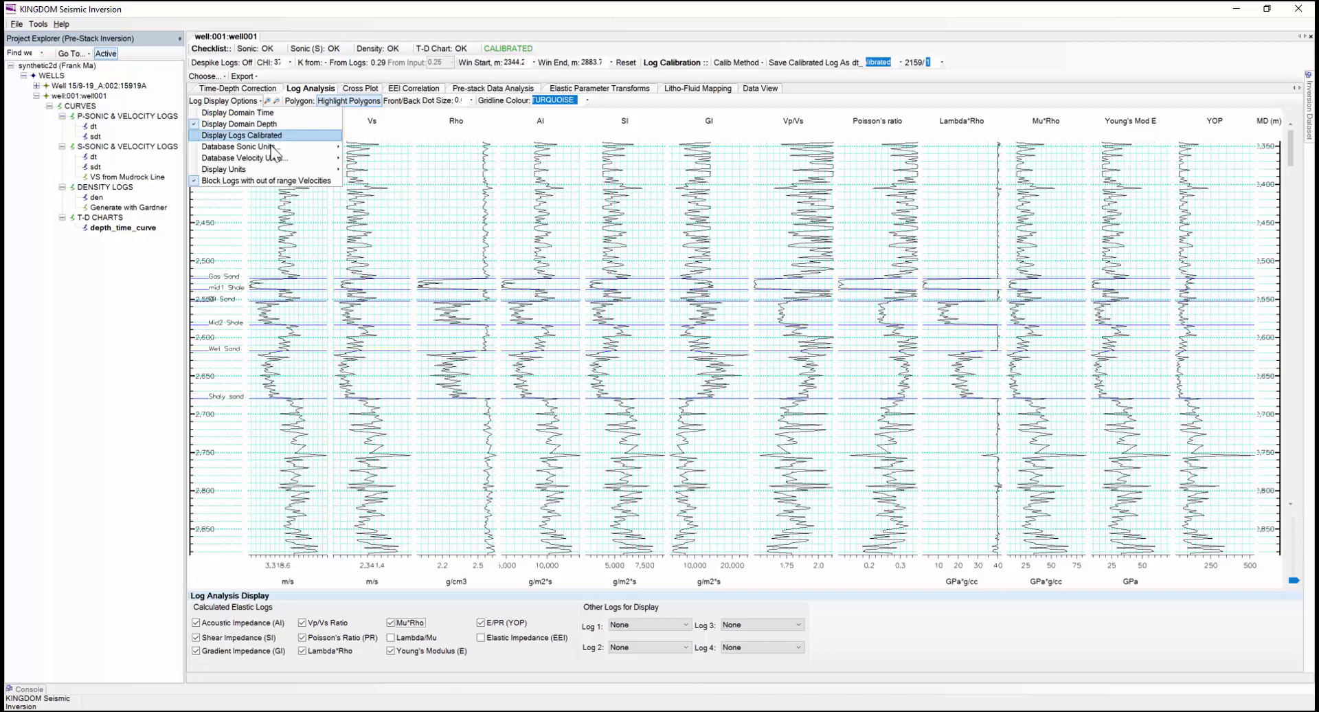
pyautogui.moveTo(336, 170)
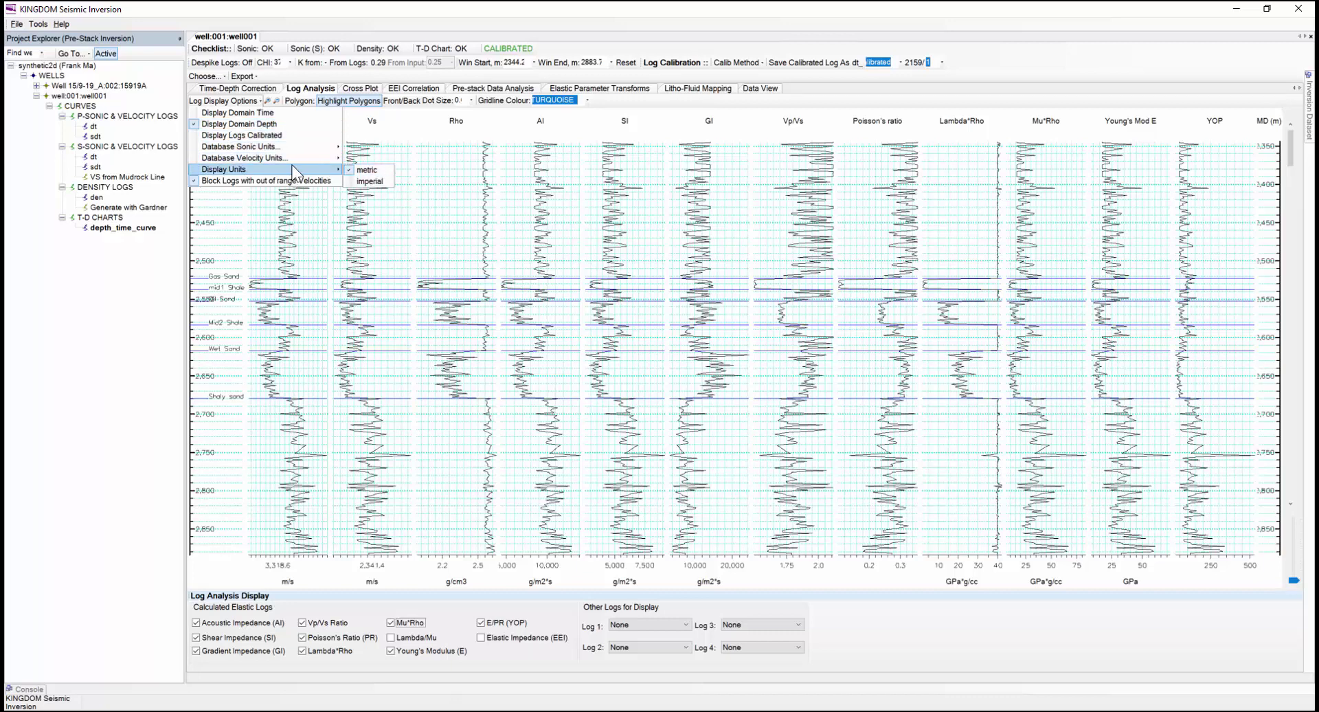
pyautogui.moveTo(296, 162)
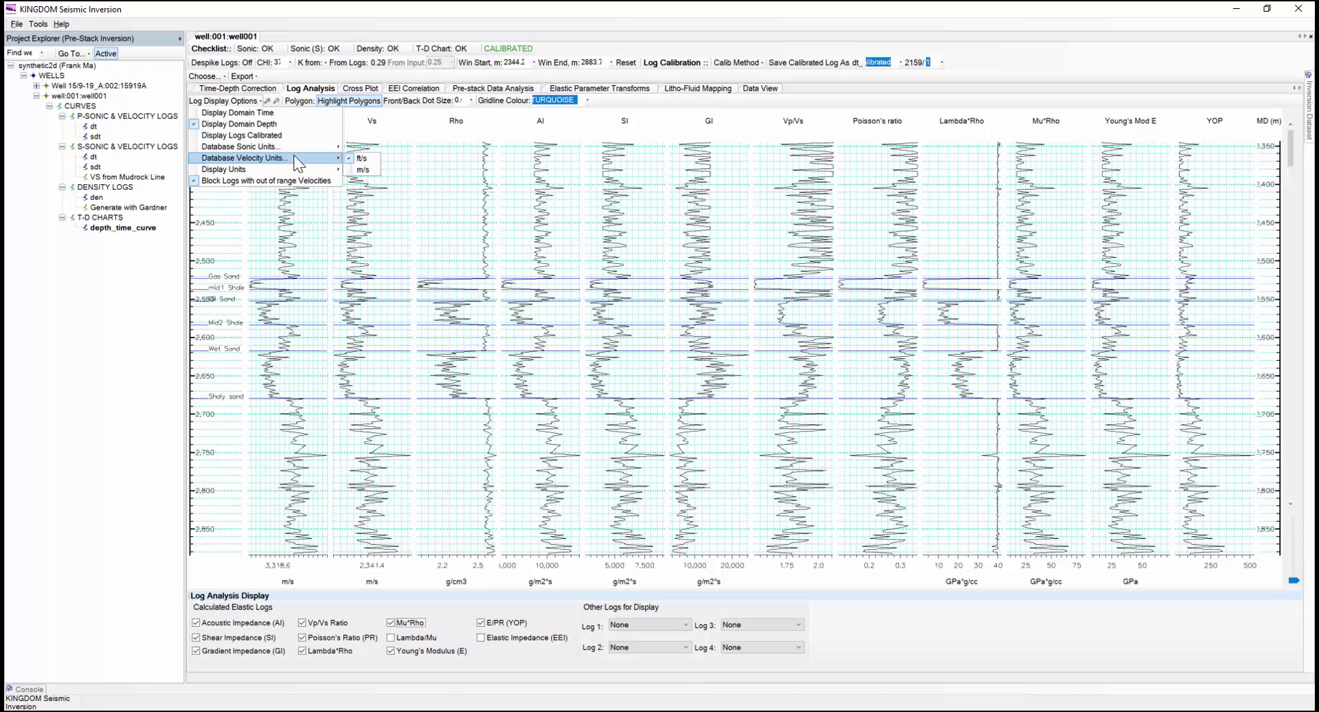
pyautogui.click(368, 169)
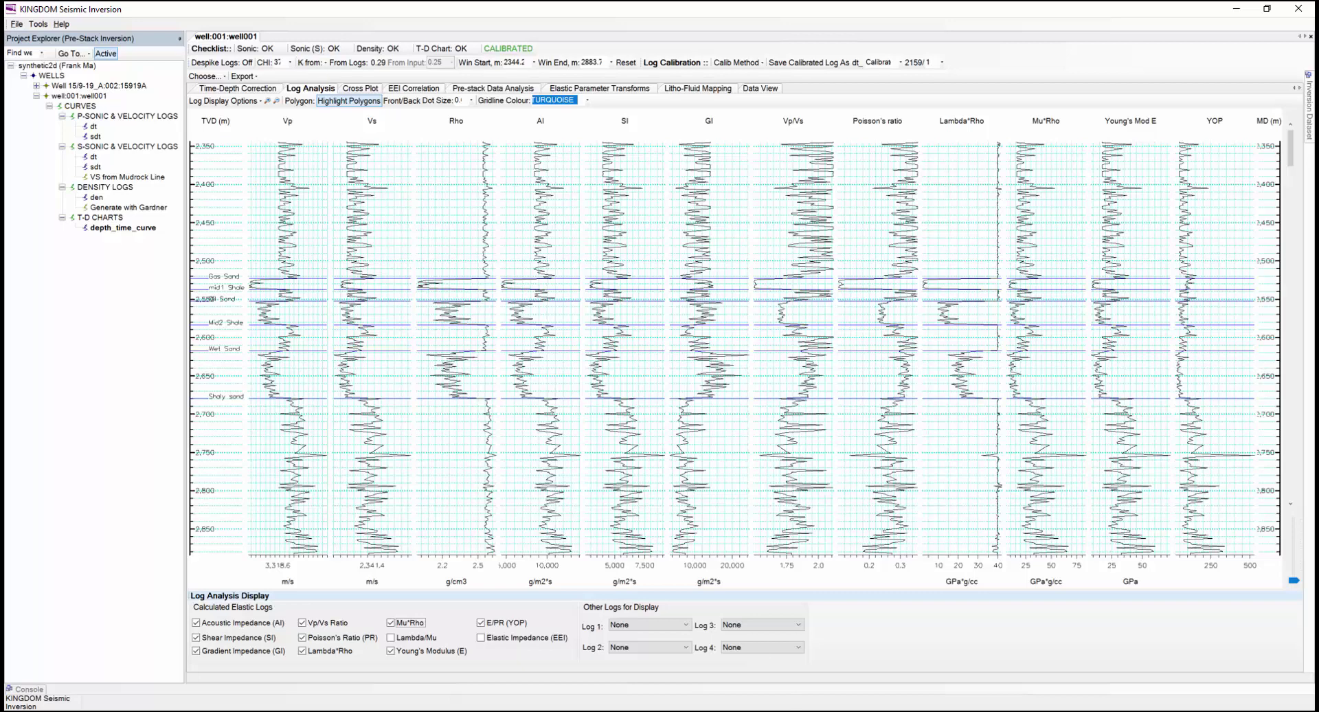
pyautogui.click(687, 625)
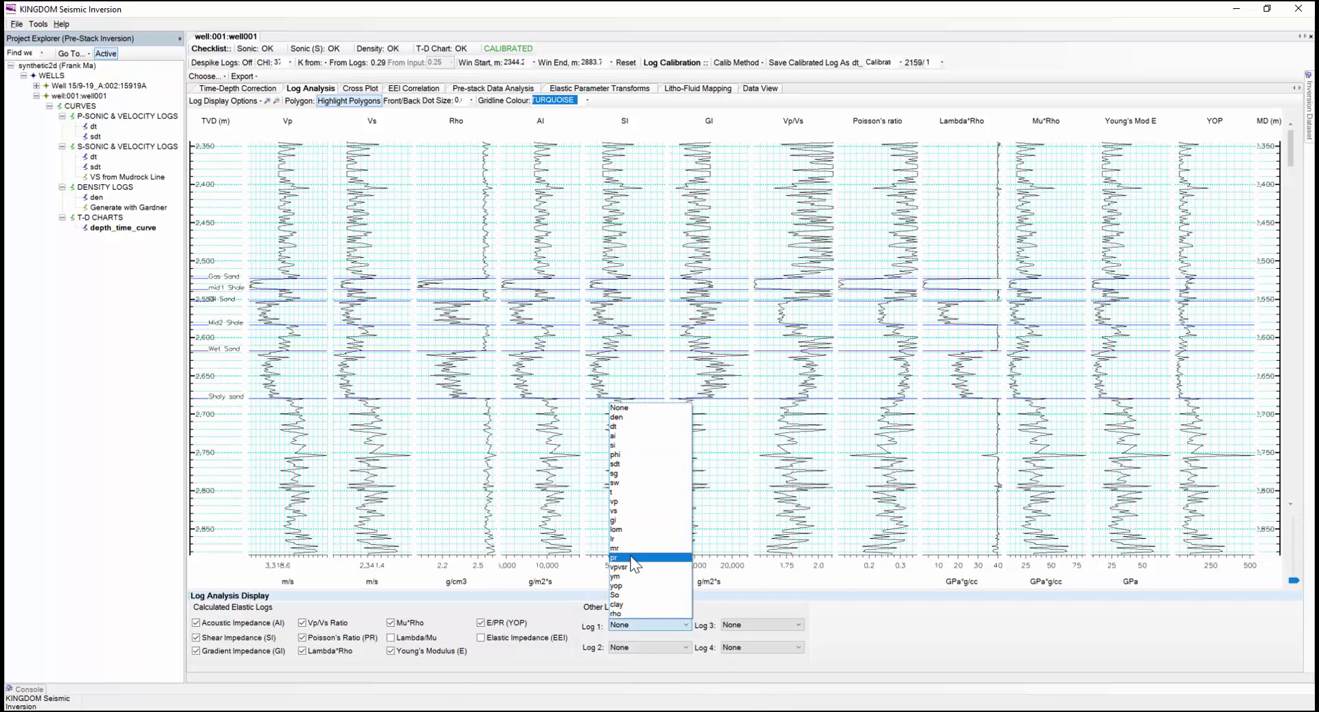
pyautogui.click(629, 455)
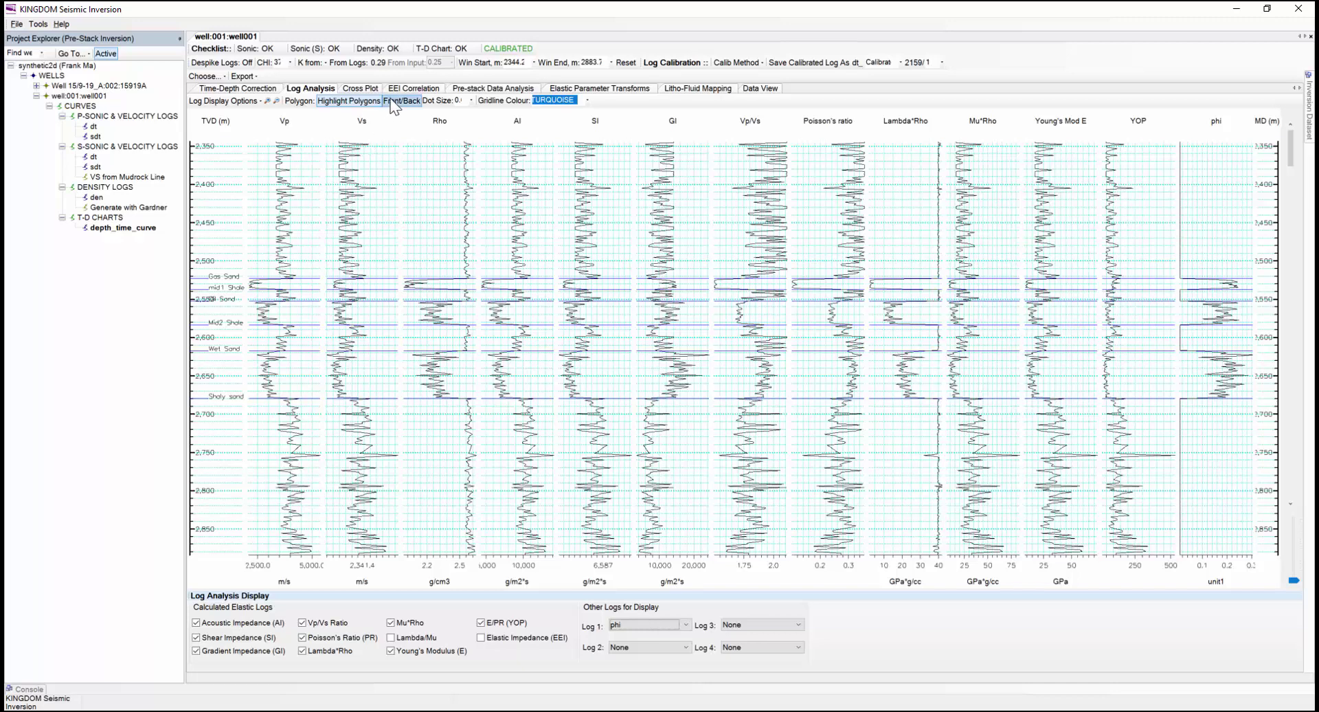
# Cross-plot AI vs Vp/Vs for the well and colour the points by the clay log.
pyautogui.click(364, 90)
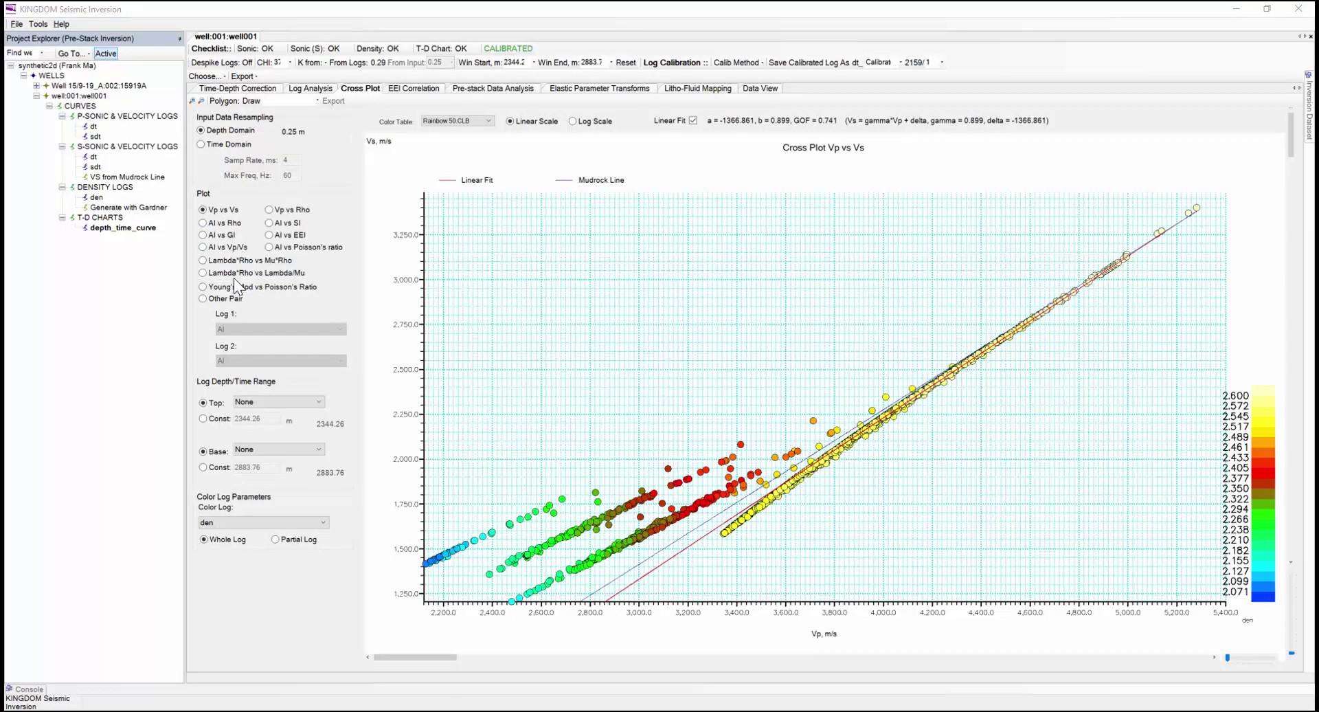
pyautogui.click(205, 248)
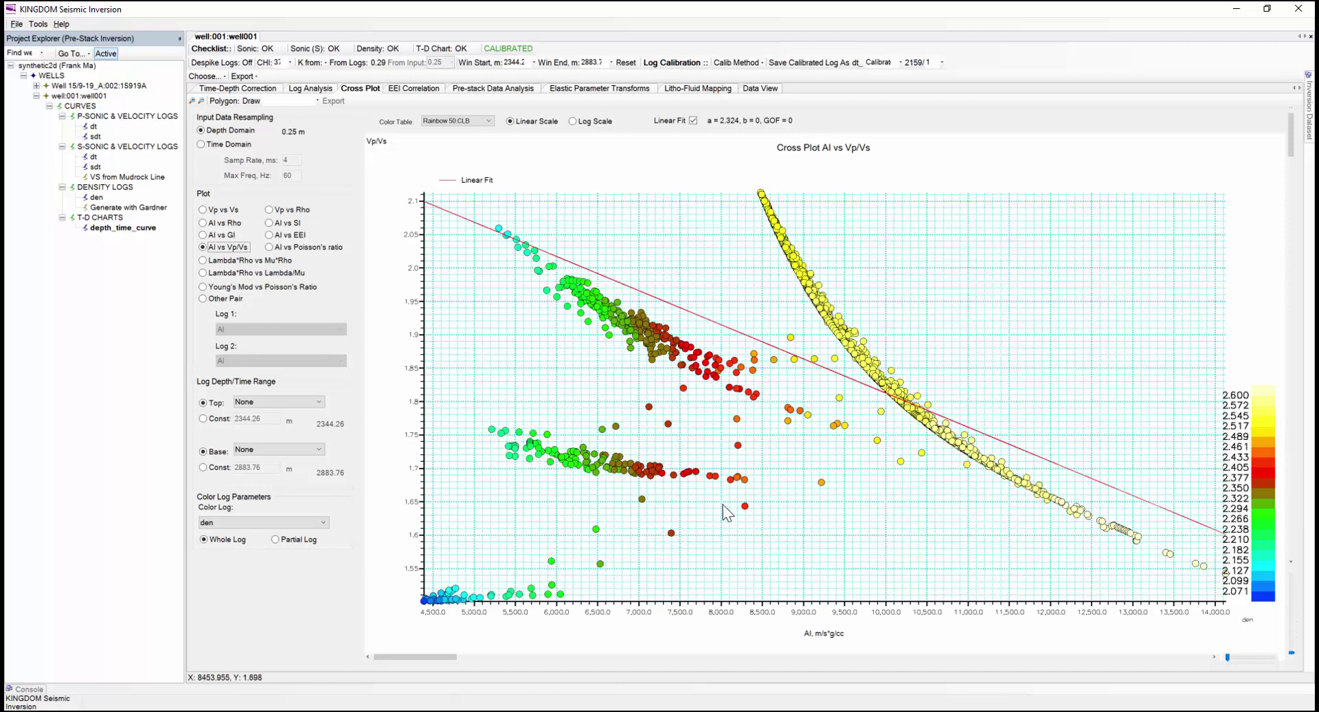
pyautogui.click(323, 522)
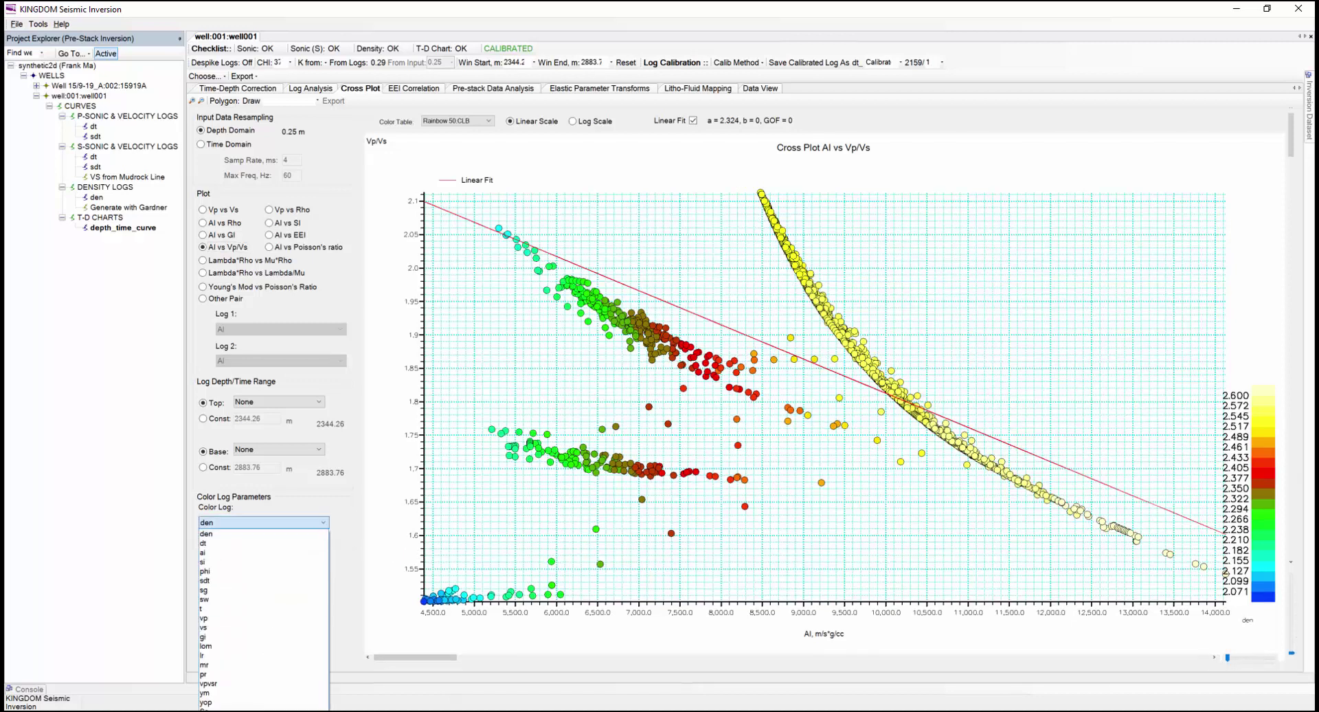
pyautogui.click(219, 710)
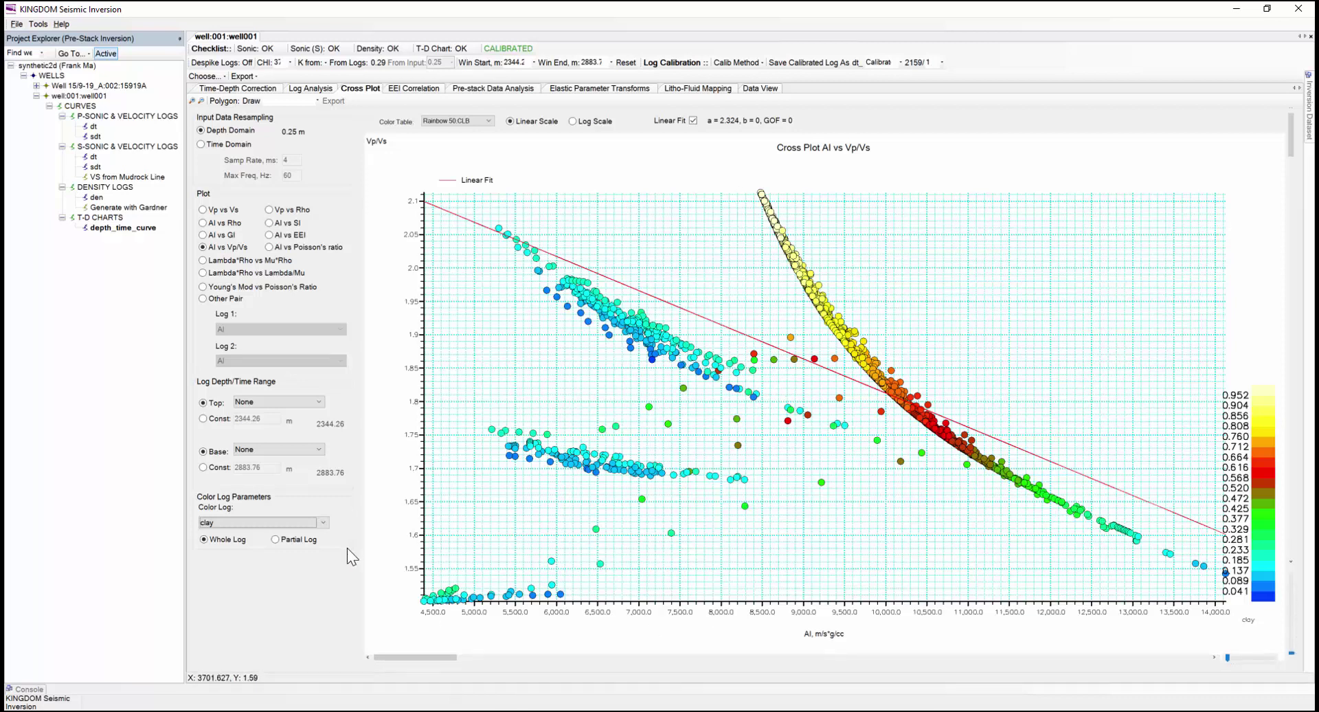
# Compare the AI vs Vp/Vs cross plot coloured by the phi, sw and sg logs in turn.
pyautogui.click(327, 522)
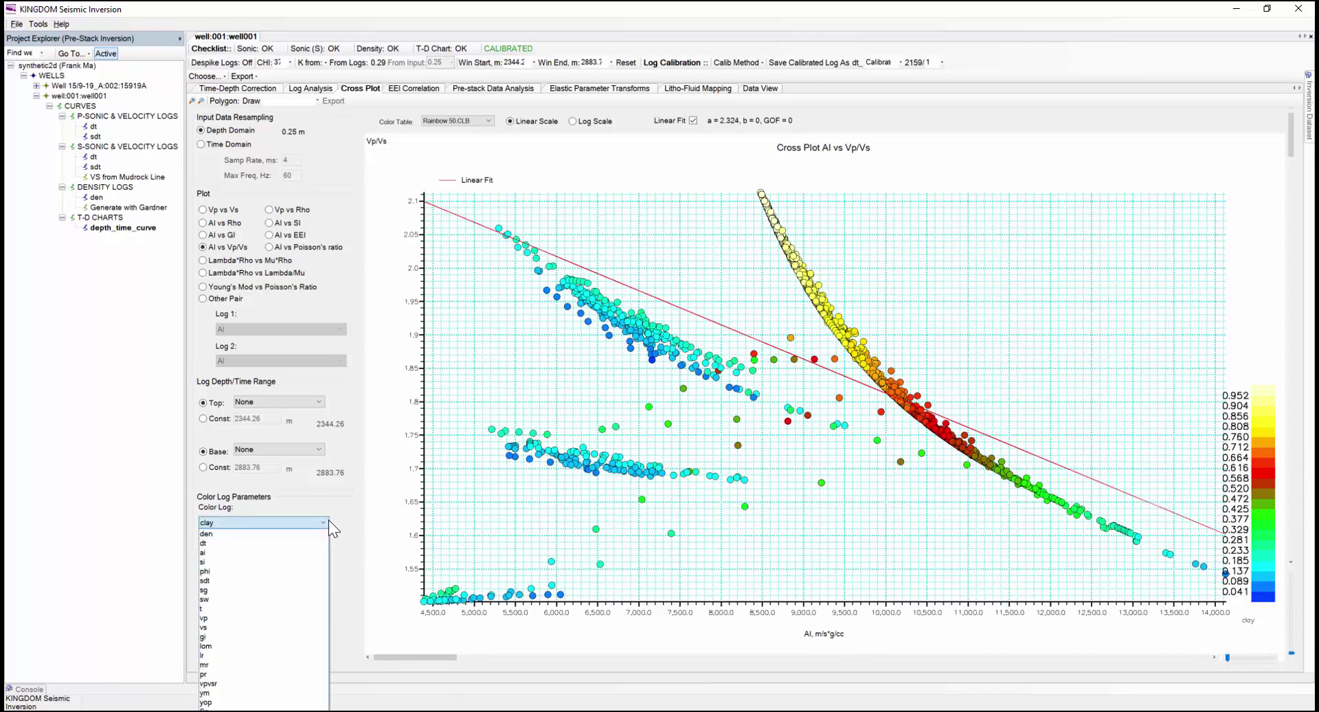
pyautogui.click(222, 572)
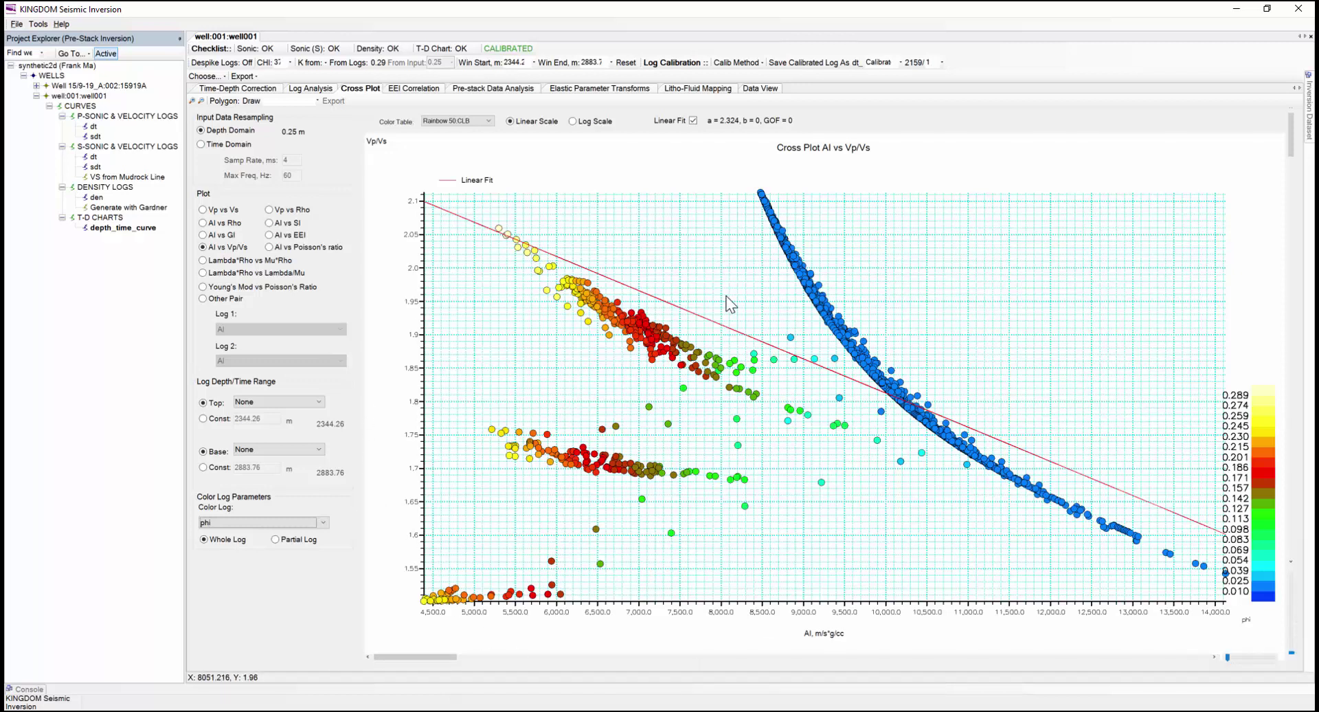
pyautogui.click(323, 524)
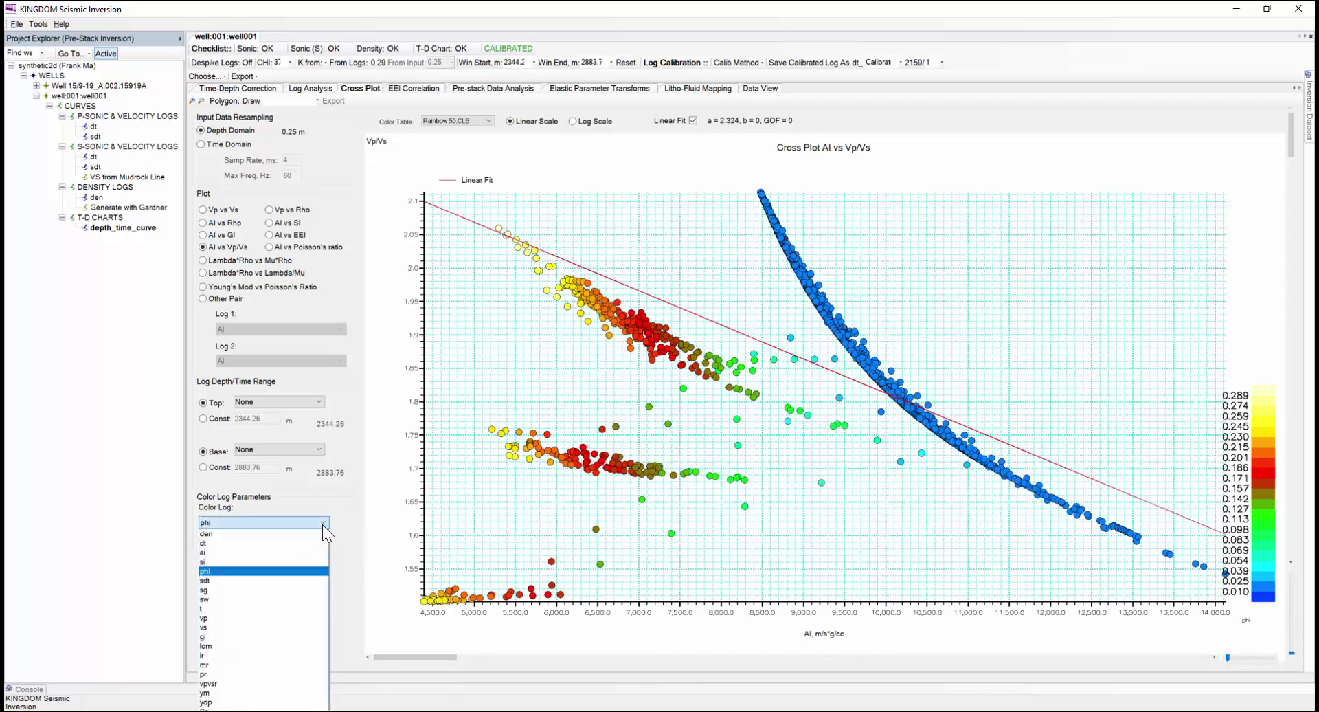
pyautogui.click(244, 599)
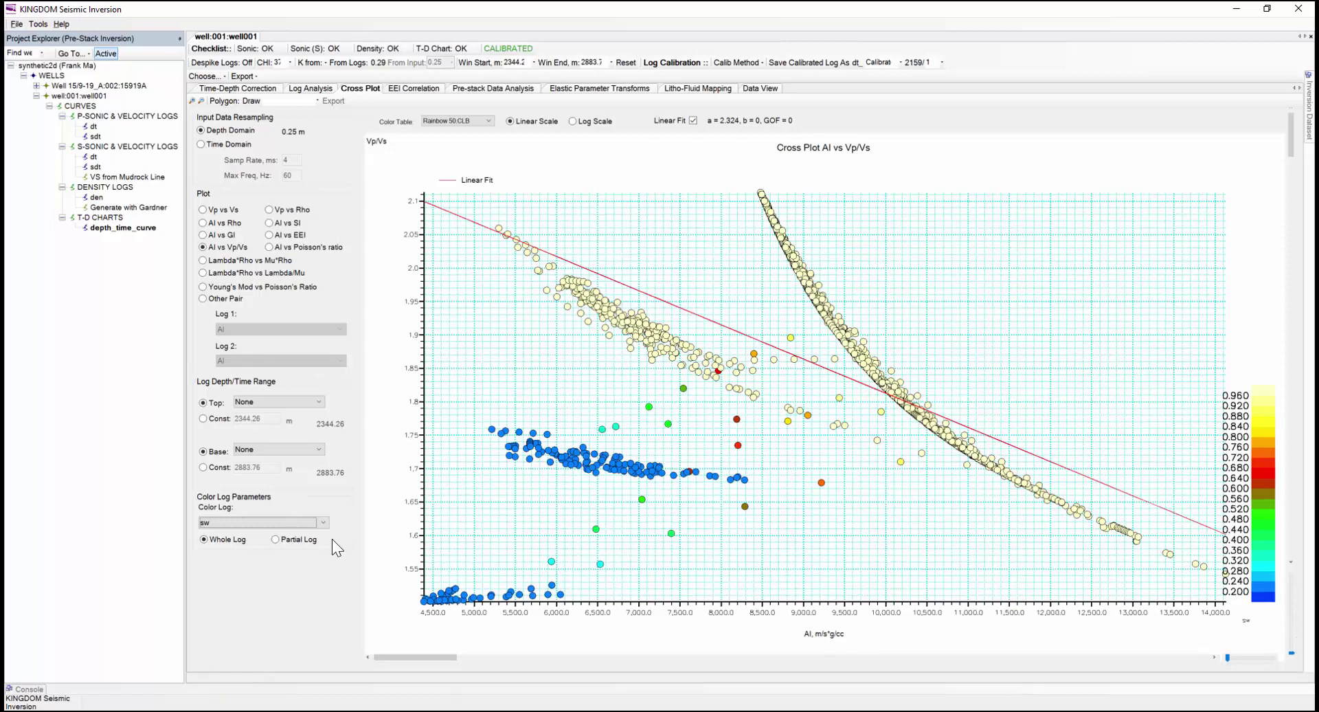
pyautogui.click(323, 522)
pyautogui.scroll(2, 326, 536)
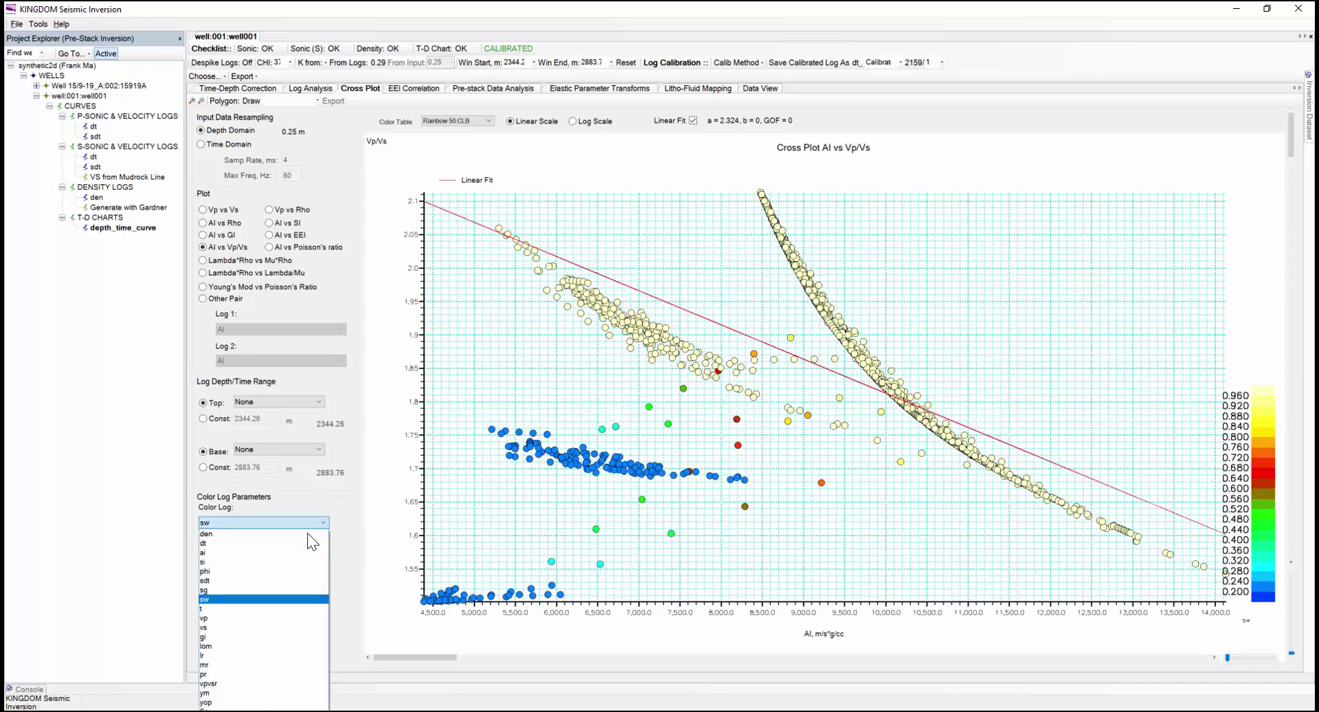
pyautogui.click(246, 590)
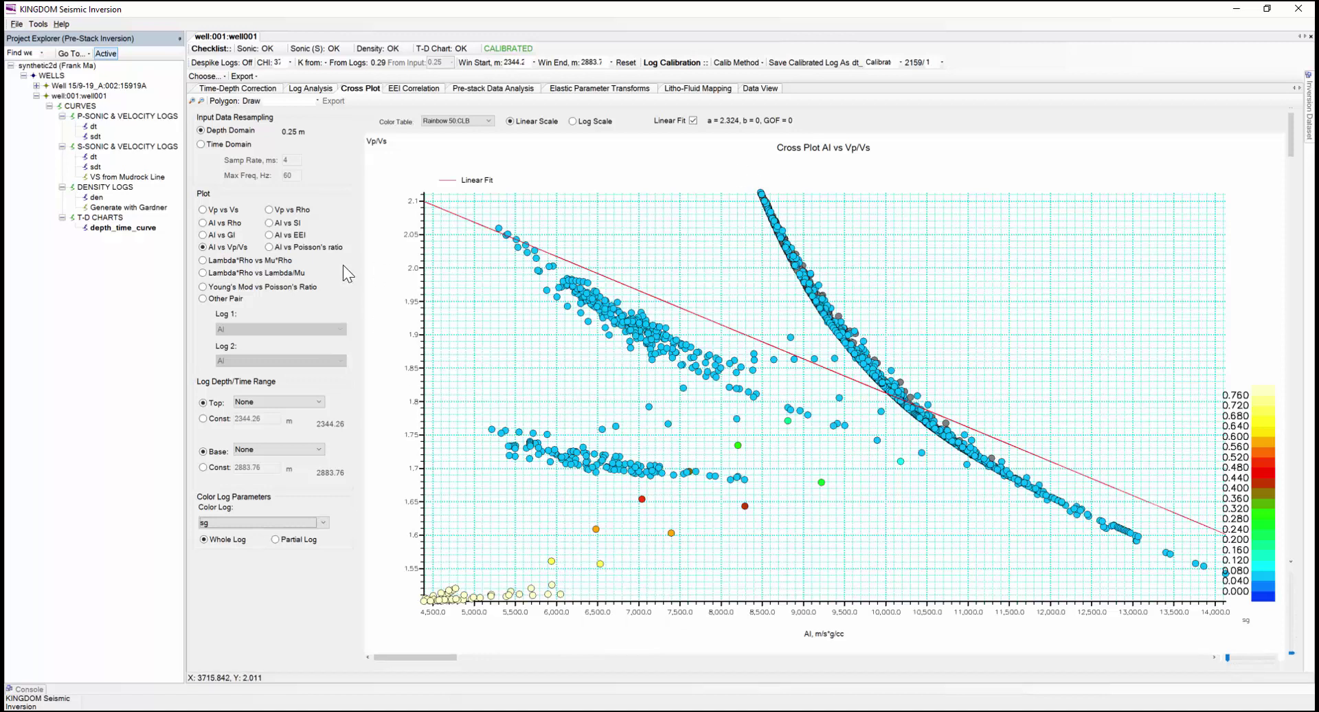
# View the Lambda*Rho vs Mu*Rho cross plot, followed by Lambda*Rho vs Lambda/Mu.
pyautogui.click(204, 263)
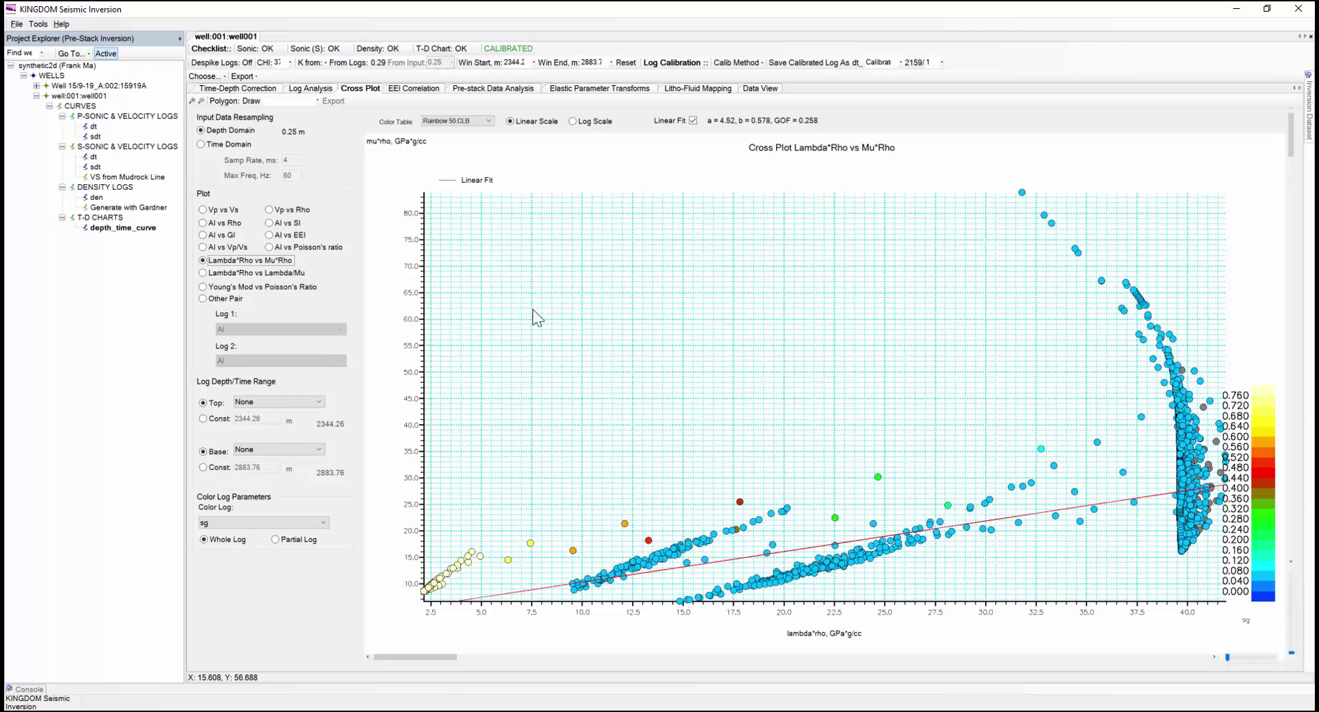
pyautogui.click(203, 273)
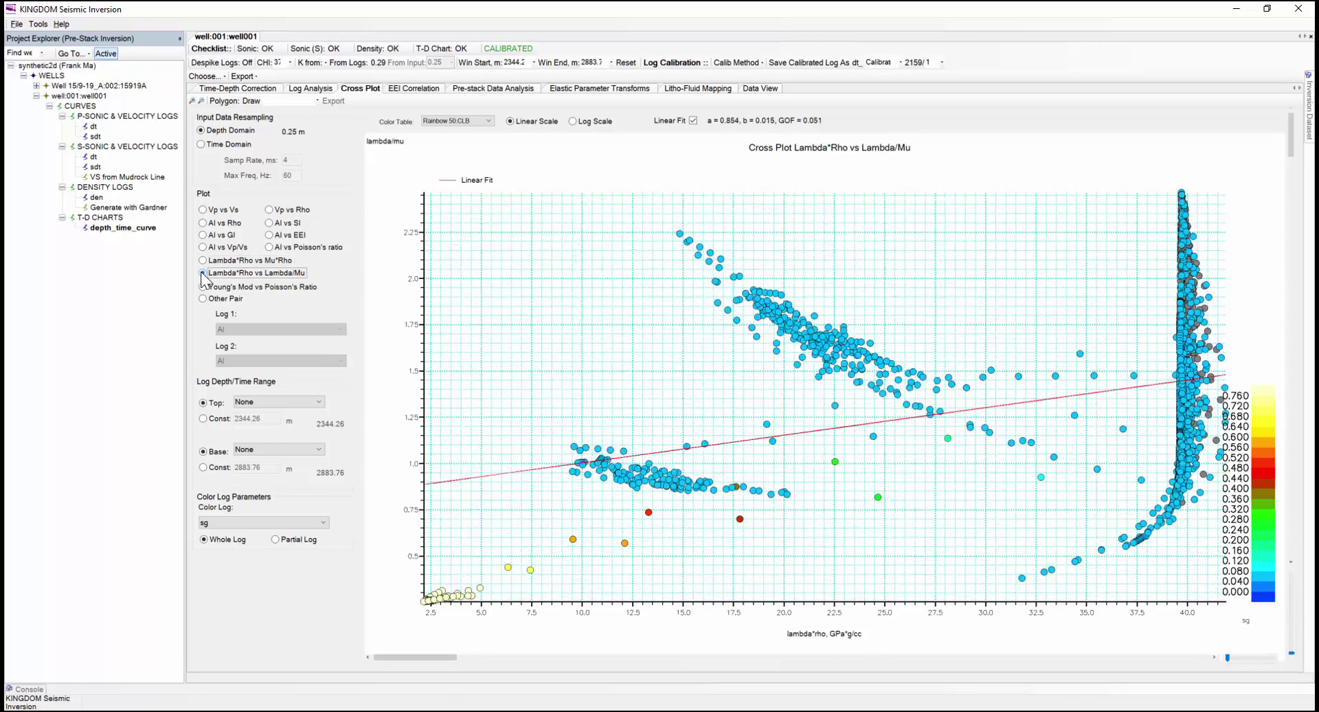
# Cross-plot Young's Mod vs Poisson's Ratio and colour the points by the phi log.
pyautogui.click(206, 287)
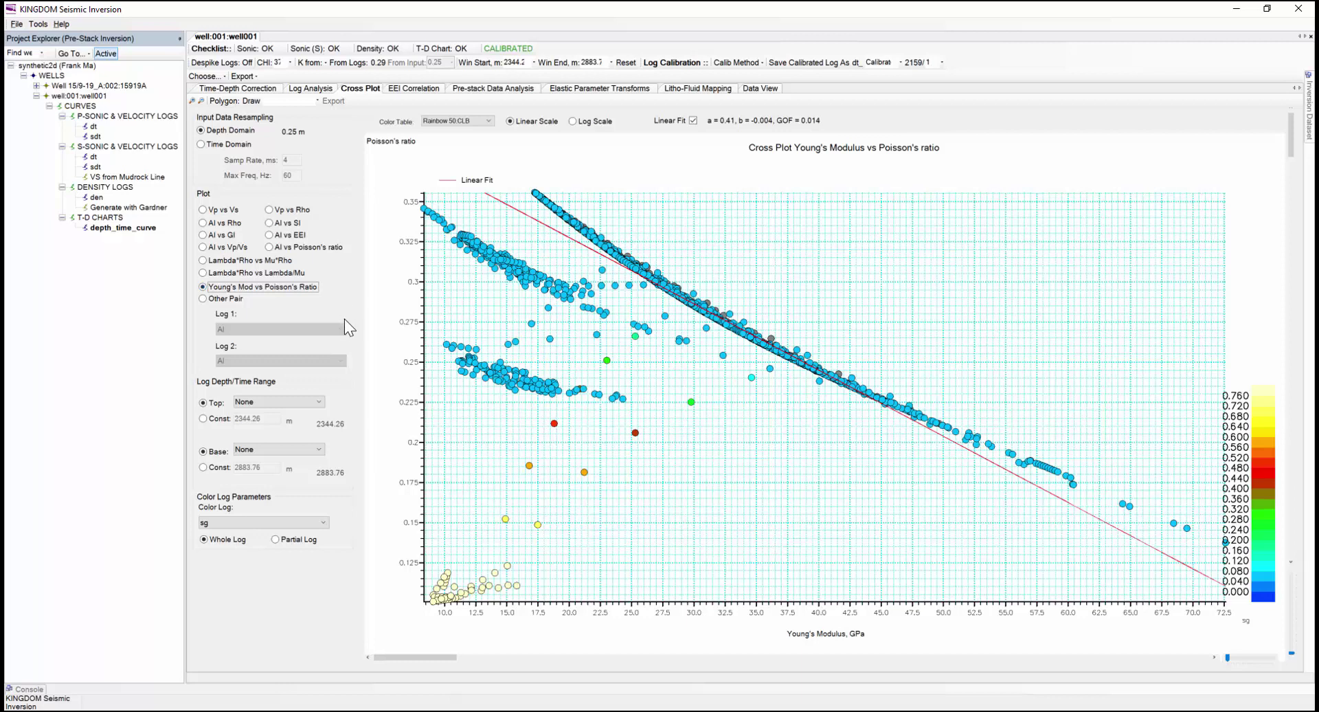
pyautogui.click(321, 523)
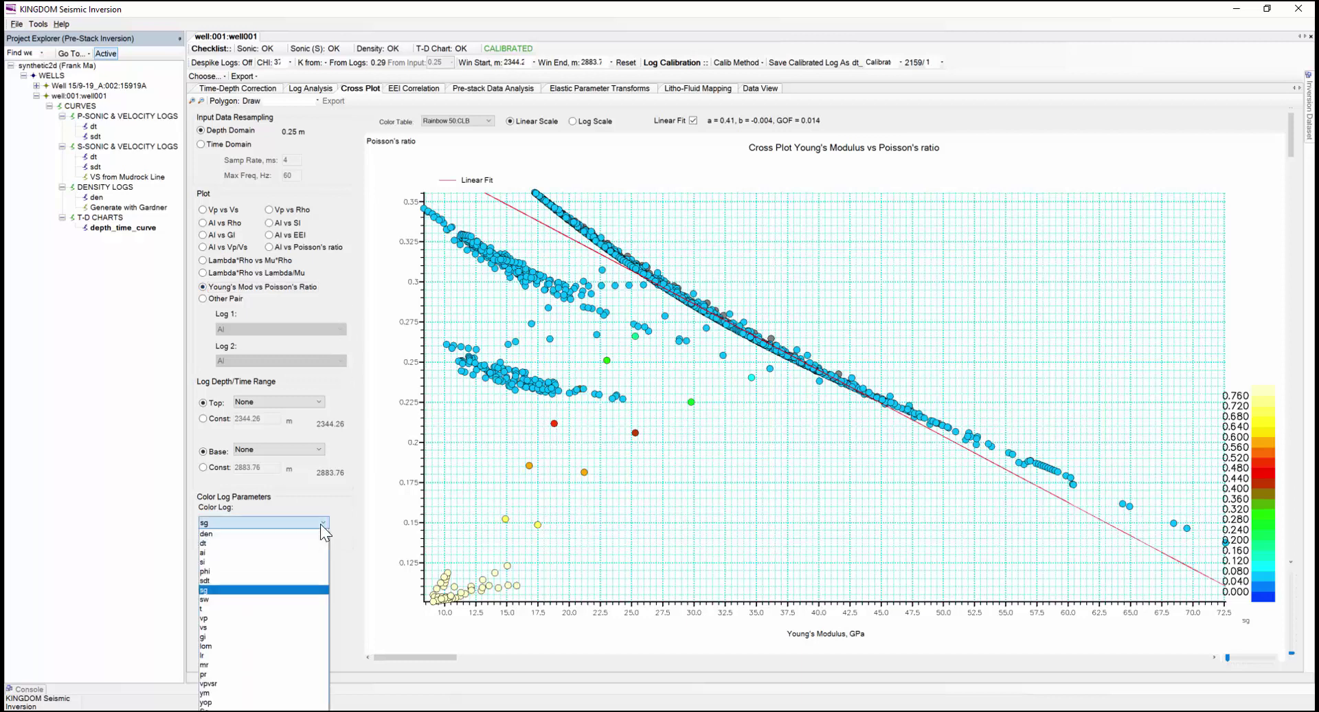
pyautogui.click(221, 570)
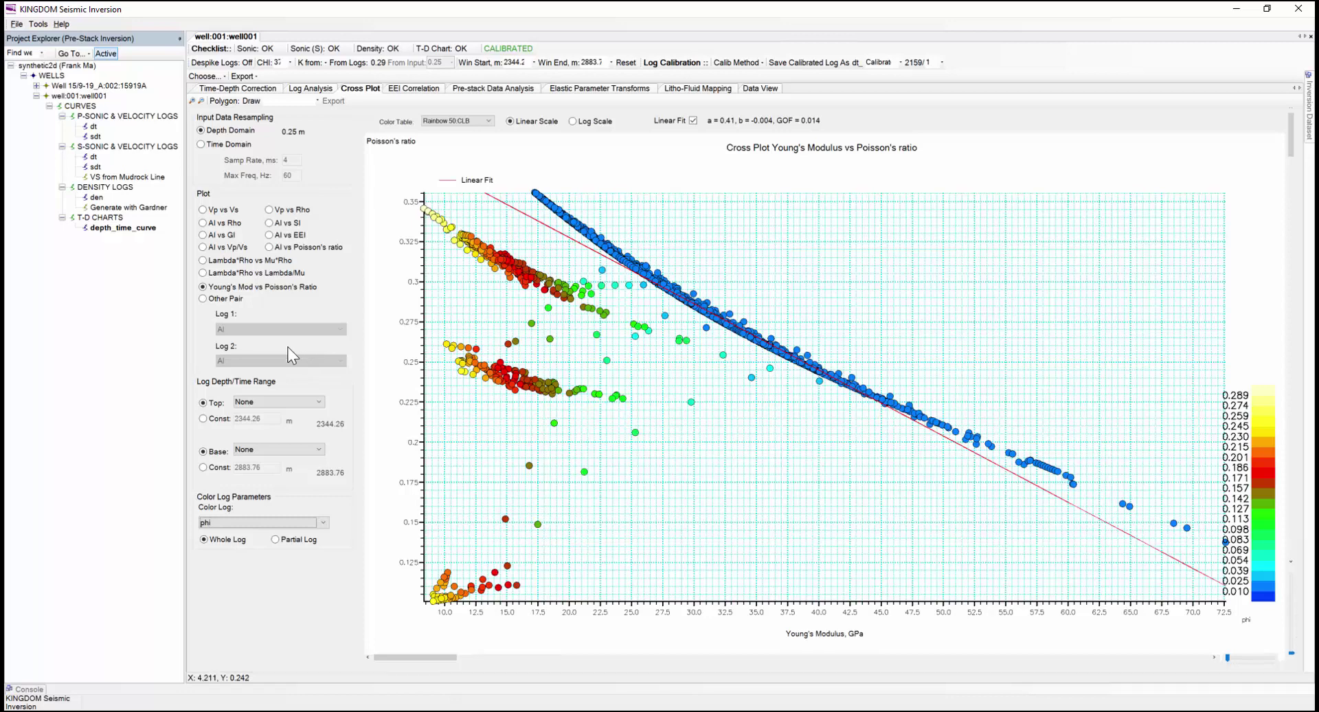
# Return to the AI vs Vp/Vs cross plot and colour its points by the ym log.
pyautogui.click(204, 249)
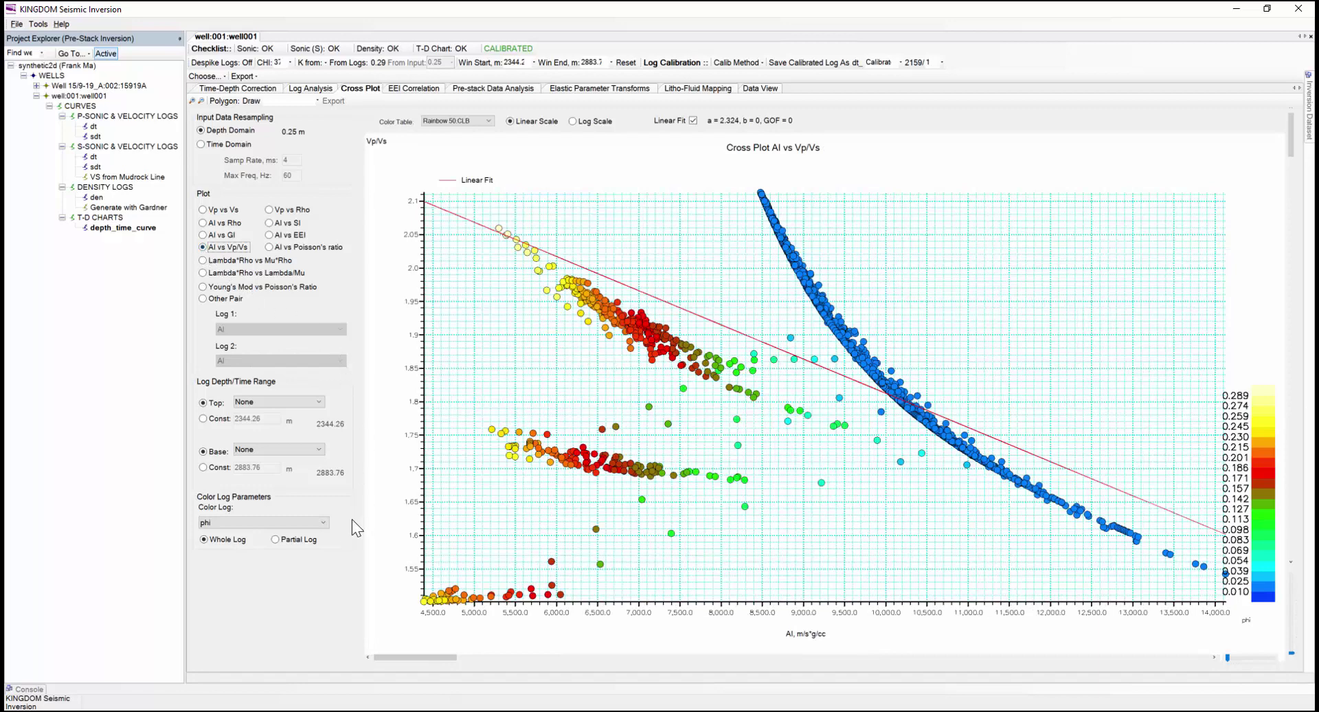
pyautogui.click(319, 526)
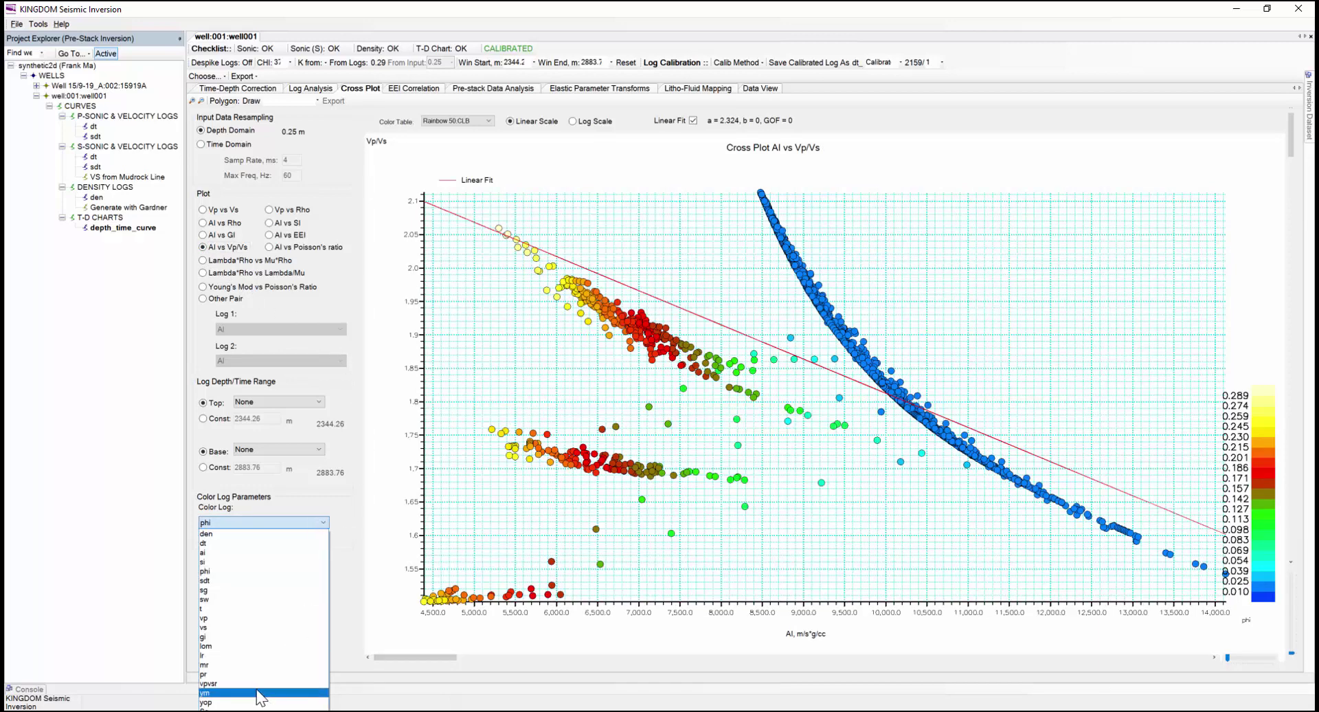
pyautogui.click(276, 656)
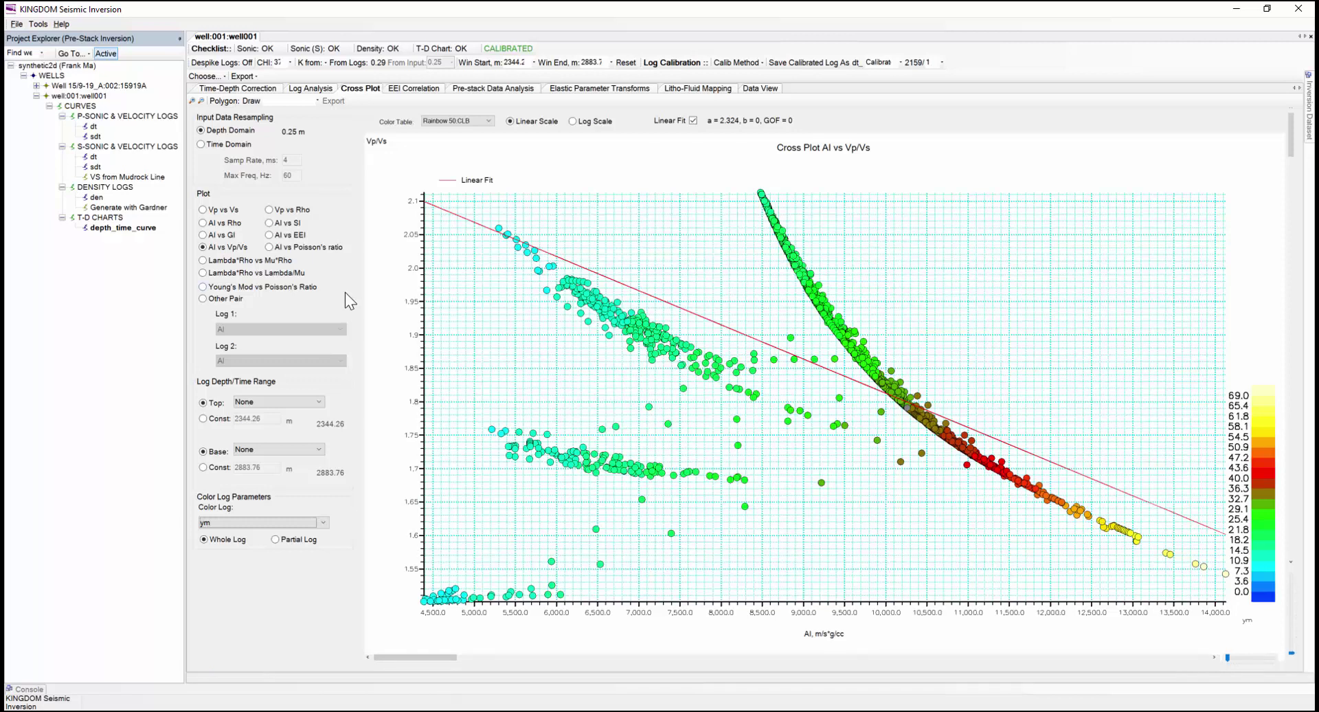
# Colour the AI vs Vp/Vs cross plot by the sg log and resample it in the time domain with a 20 Hz maximum frequency.
pyautogui.click(323, 522)
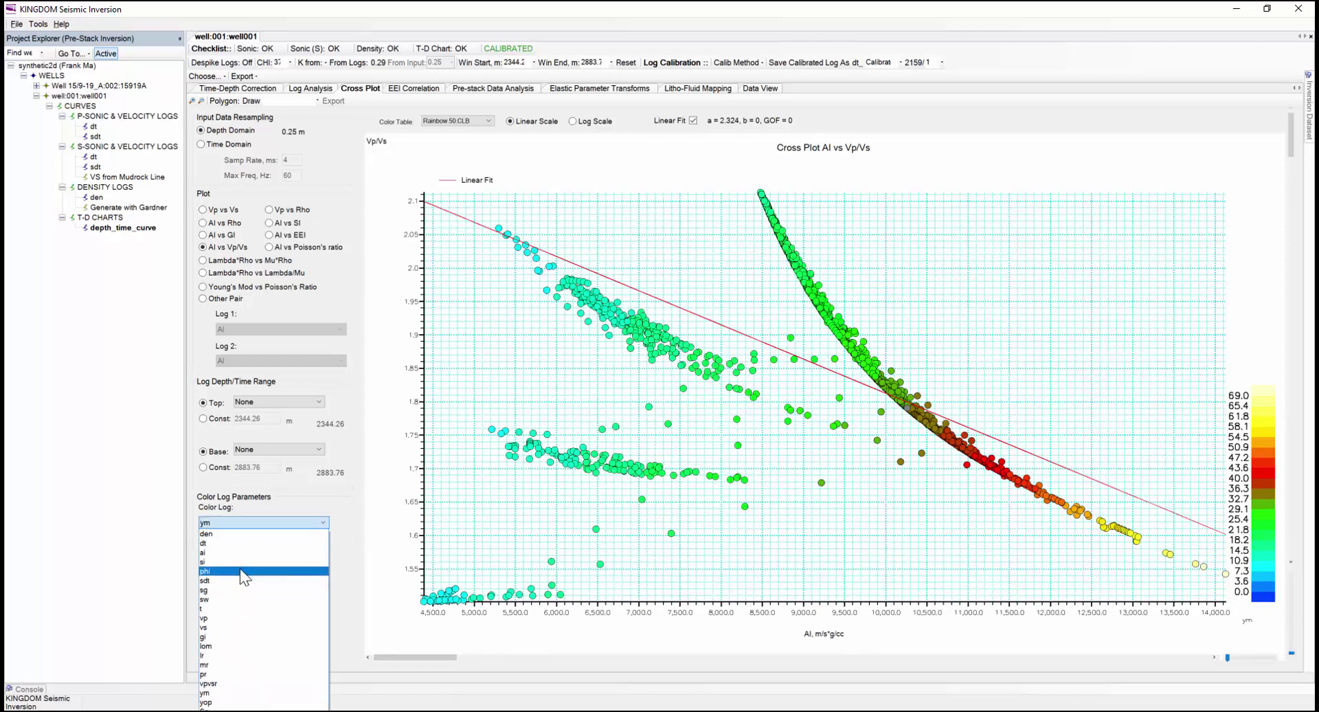
pyautogui.click(234, 590)
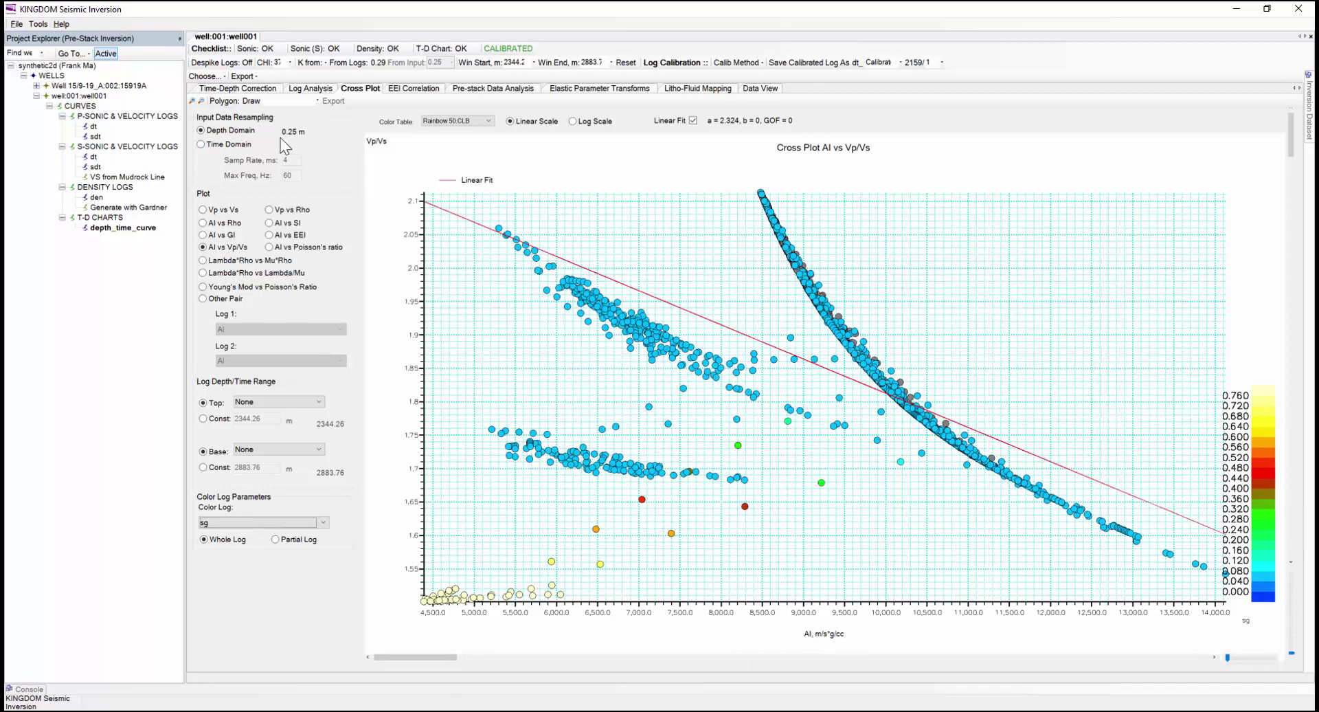
pyautogui.click(201, 145)
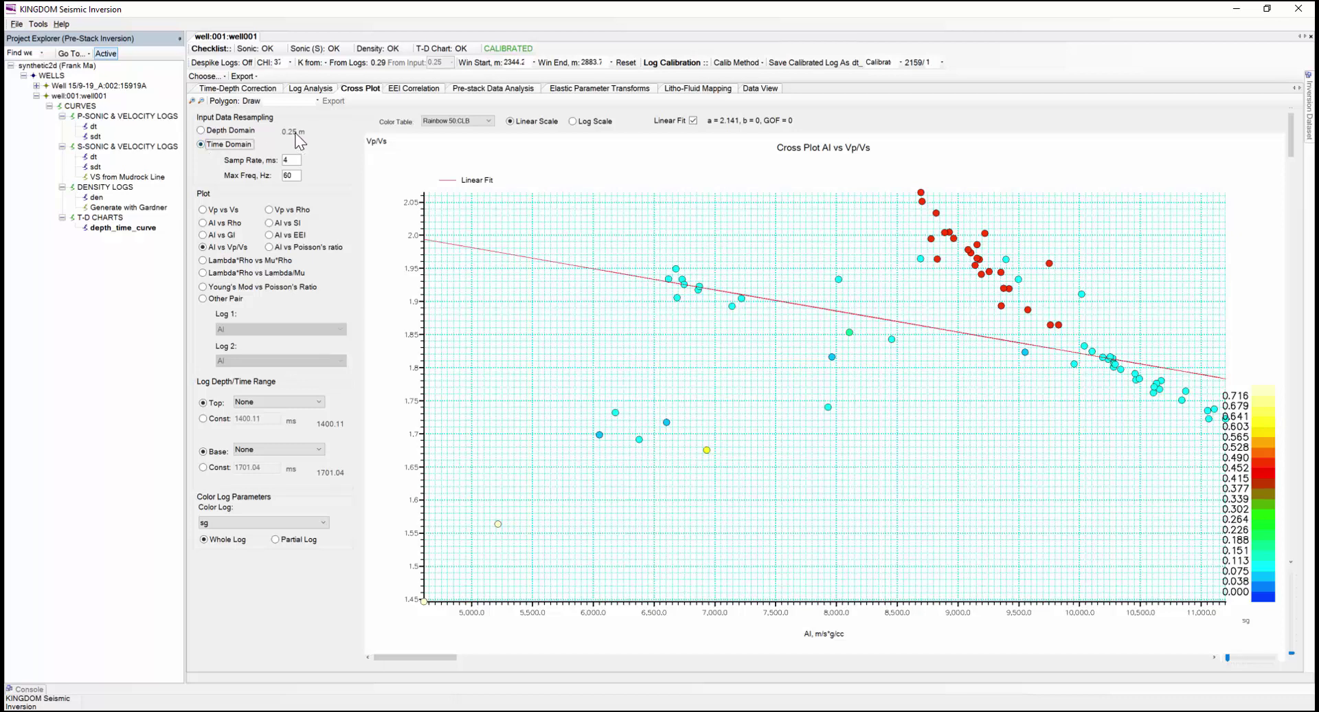
pyautogui.click(296, 175)
pyautogui.press('Return')
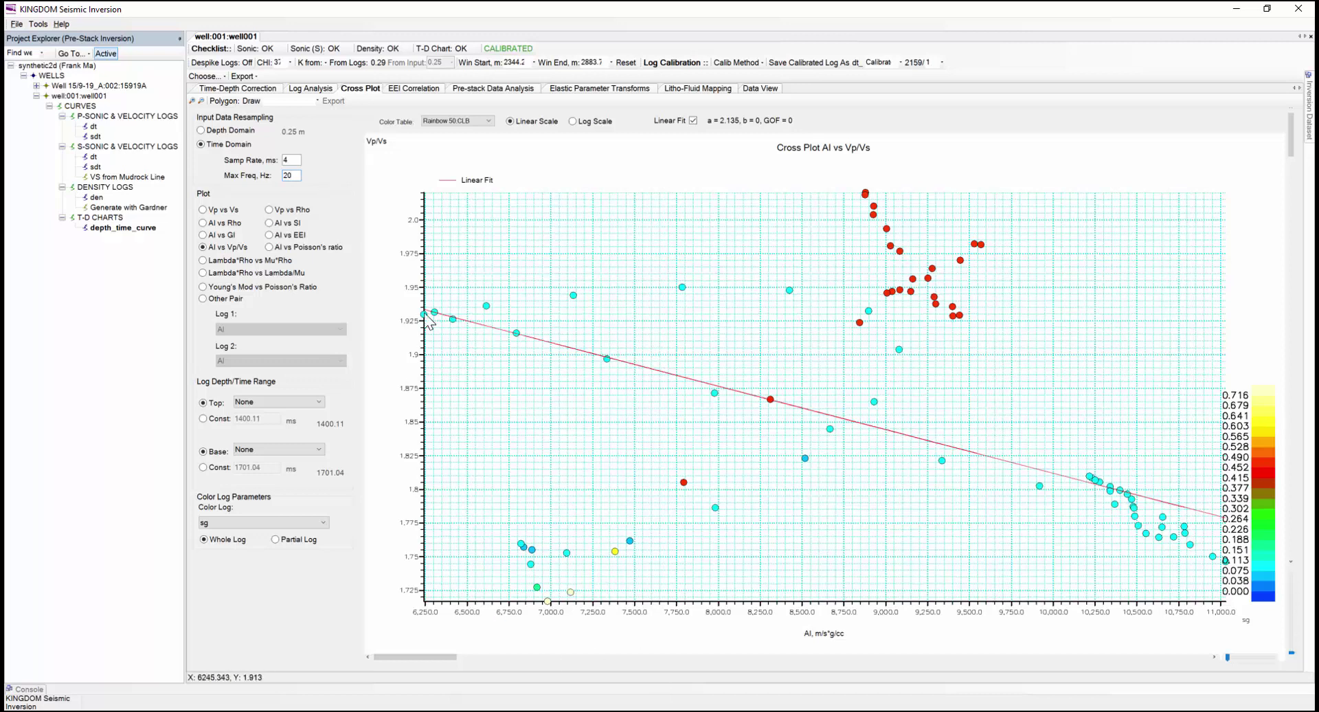
# Try maximum frequencies of 40 Hz and 80 Hz for the time-domain resampling, and return the cross plot to the depth domain.
pyautogui.moveTo(294, 176); pyautogui.dragTo(272, 177)
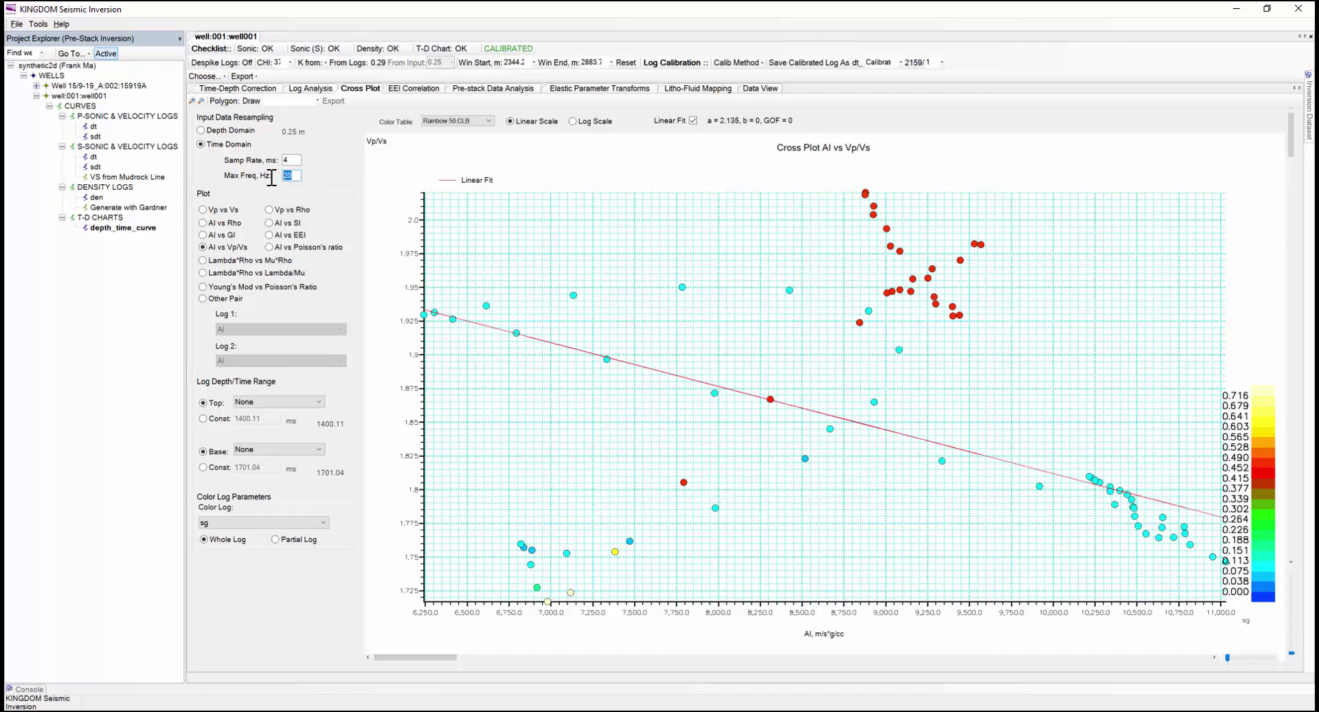
pyautogui.write('40')
pyautogui.press('Return')
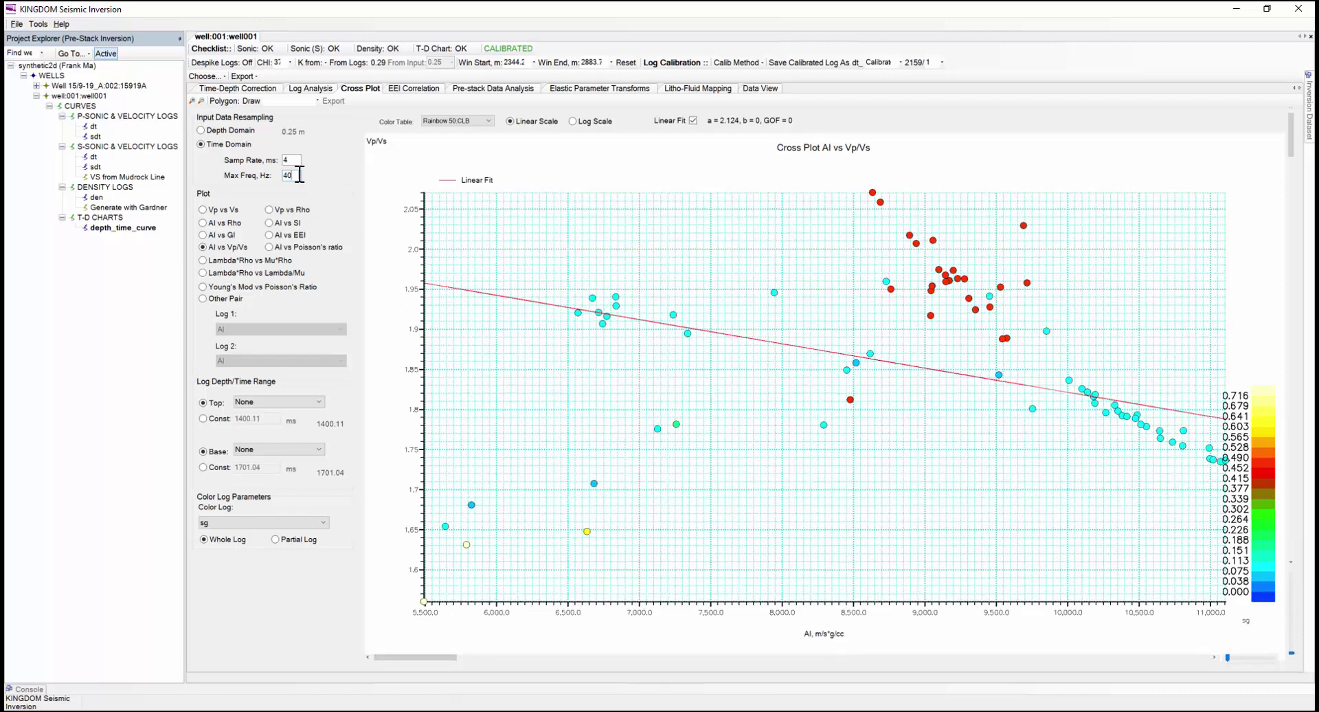
pyautogui.moveTo(295, 176); pyautogui.dragTo(272, 172)
pyautogui.write('80')
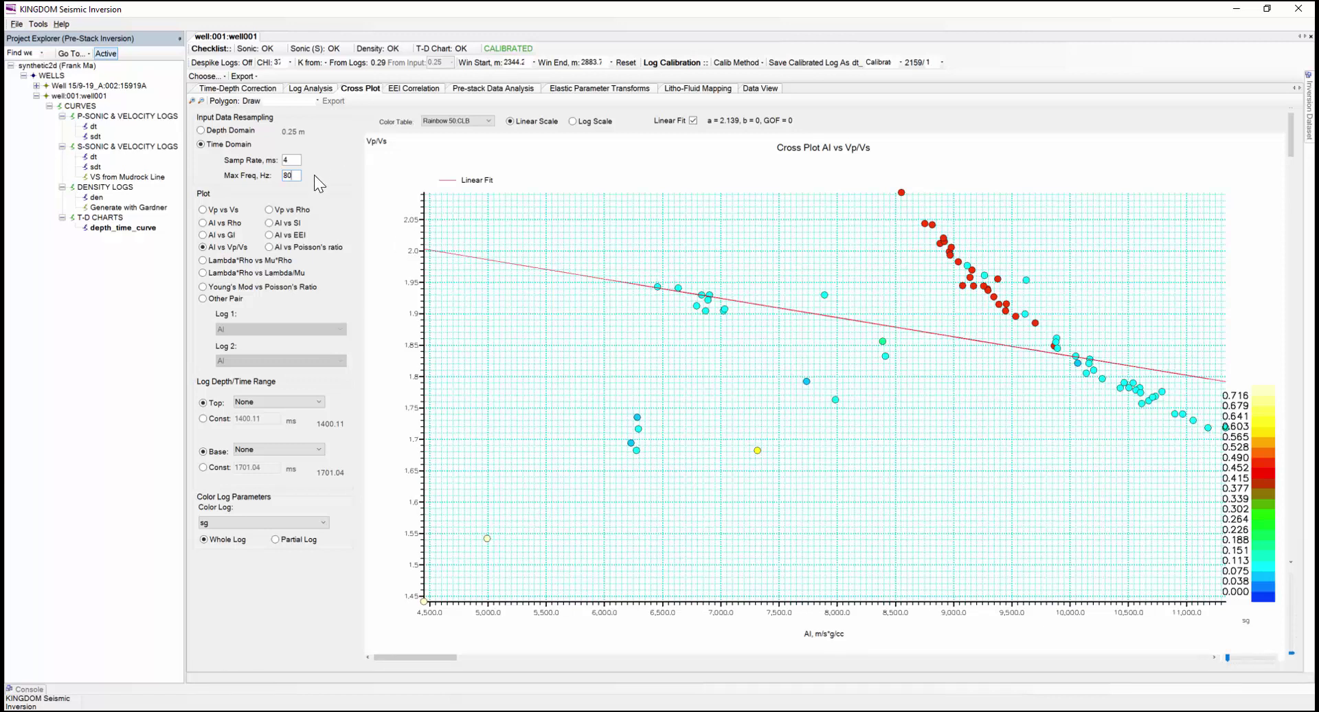
pyautogui.click(205, 130)
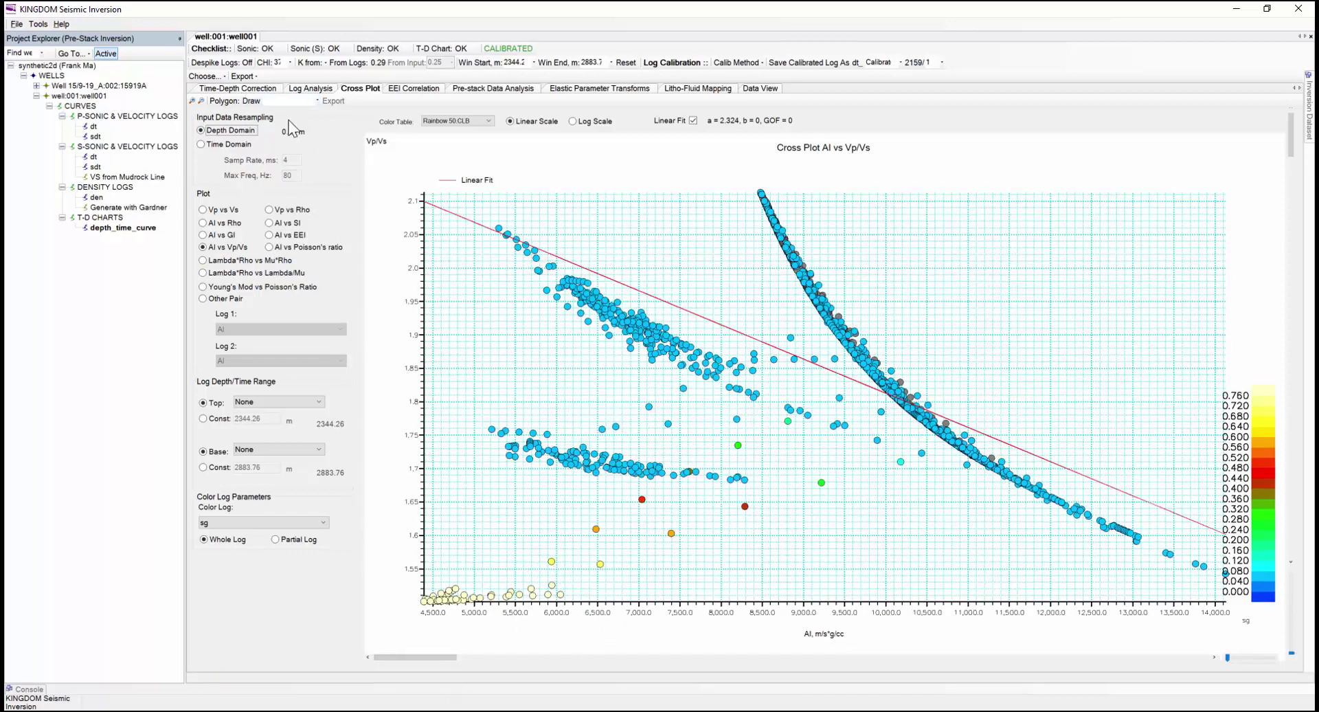
# Draw a polygon around the high-sg points at low AI and low Vp/Vs, and view them highlighted in the log analysis display.
pyautogui.click(252, 101)
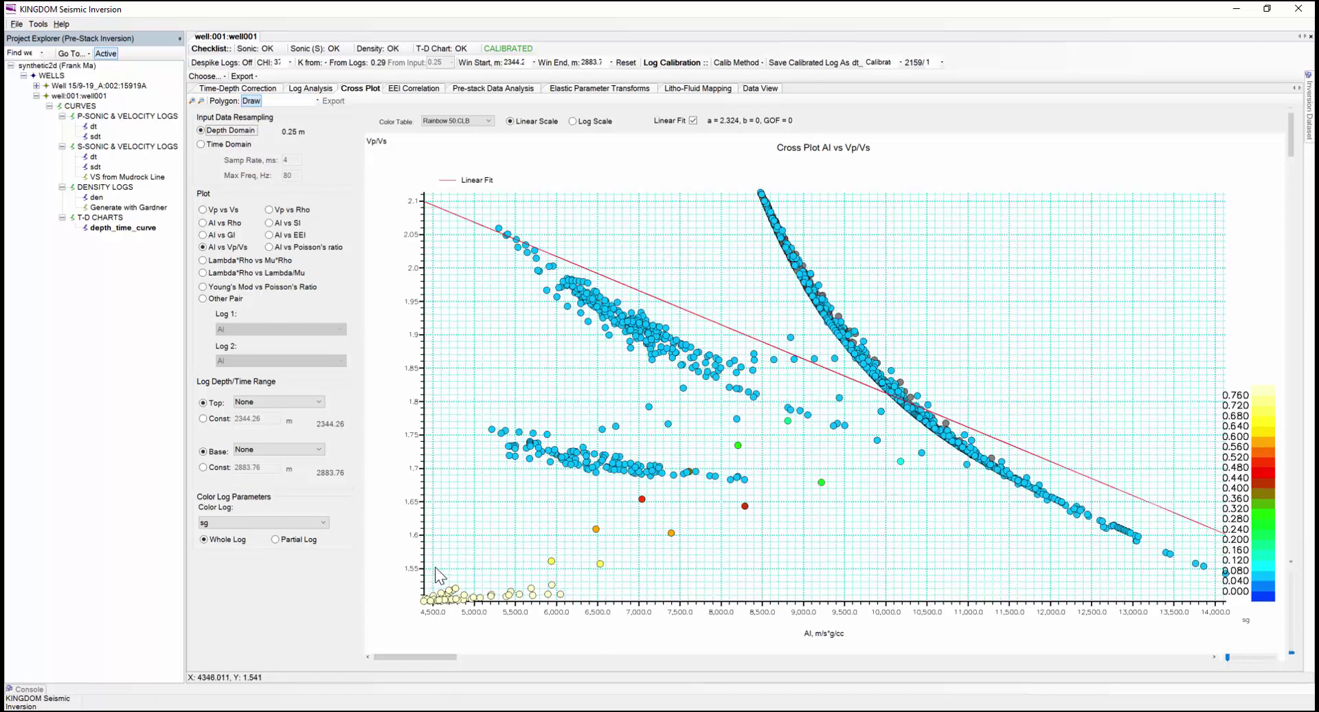
pyautogui.click(589, 595)
pyautogui.click(539, 620)
pyautogui.click(409, 616)
pyautogui.click(399, 590)
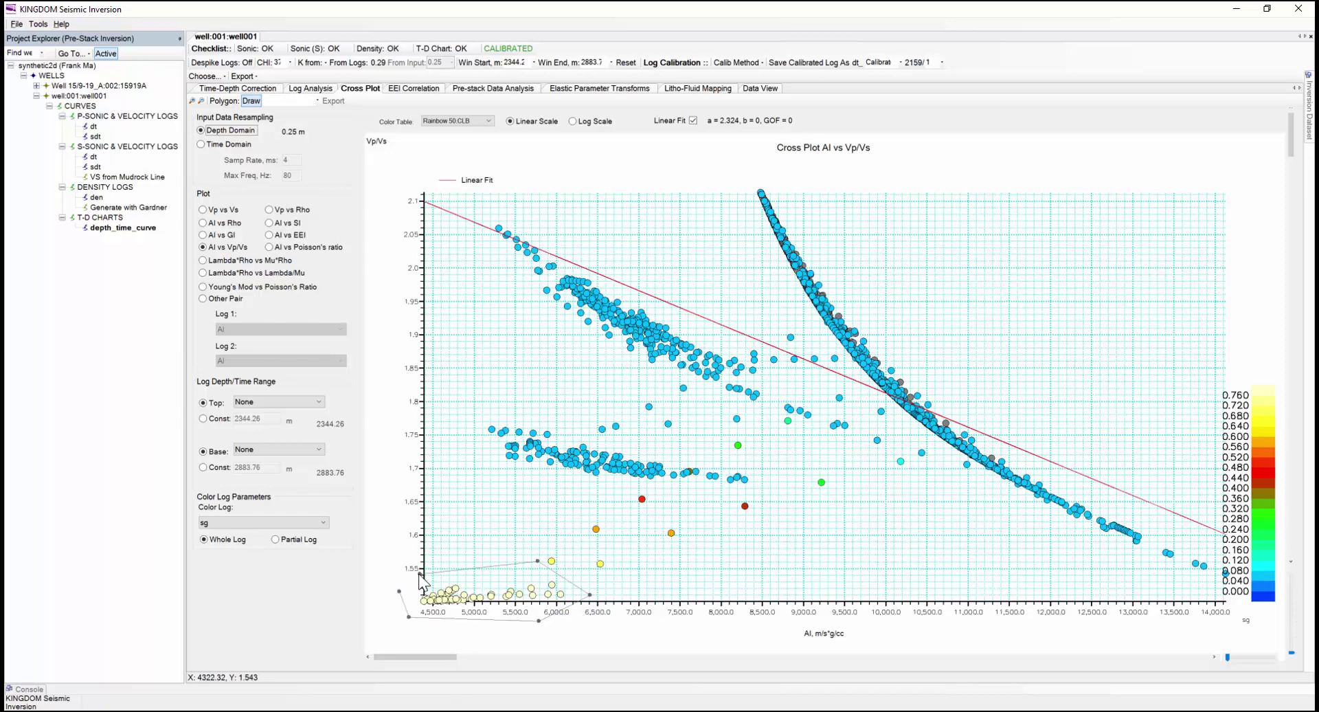
pyautogui.click(419, 574)
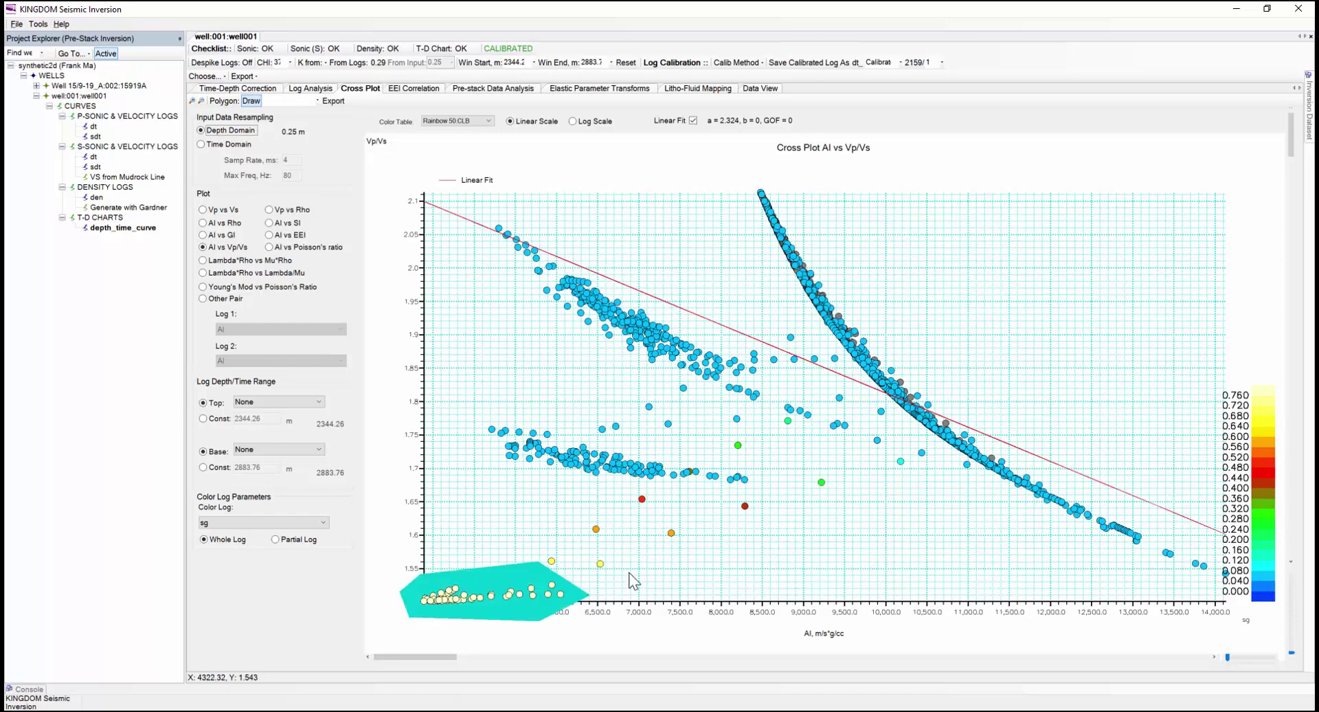
pyautogui.click(306, 89)
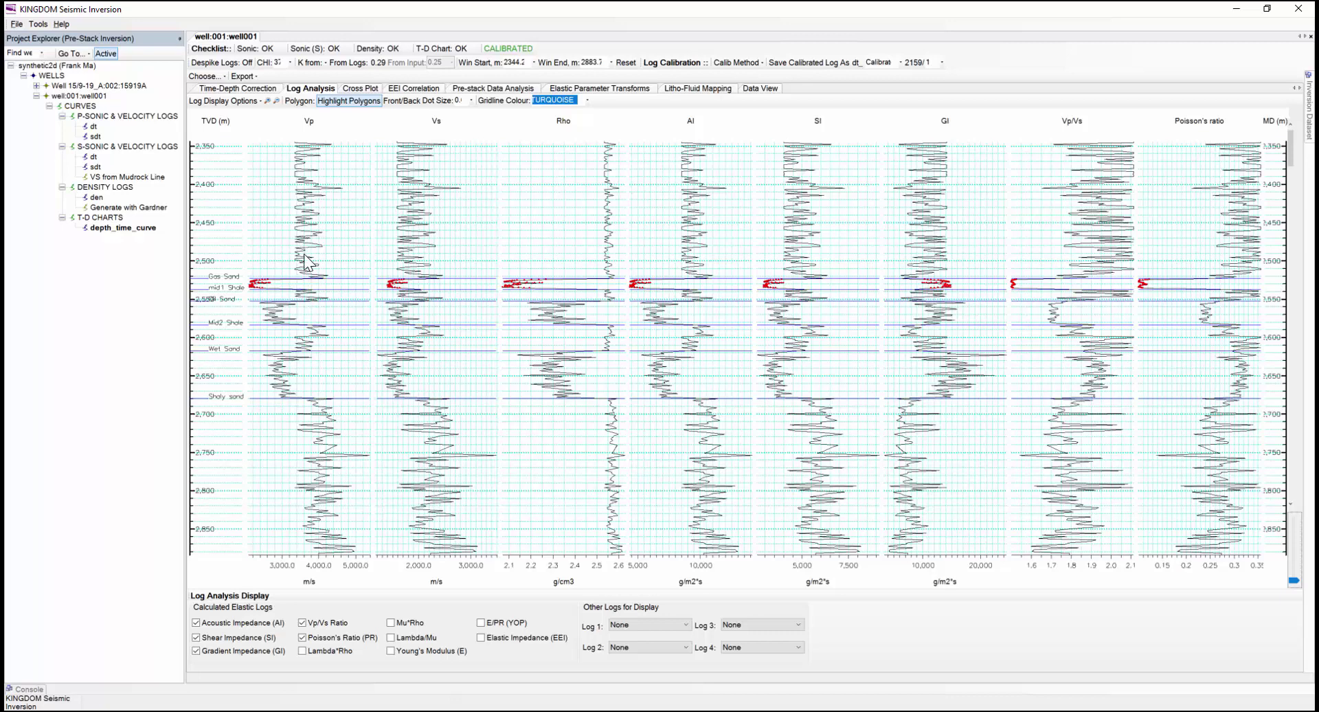
# View the Vp vs Vs cross plot, followed by AI vs Rho.
pyautogui.click(362, 88)
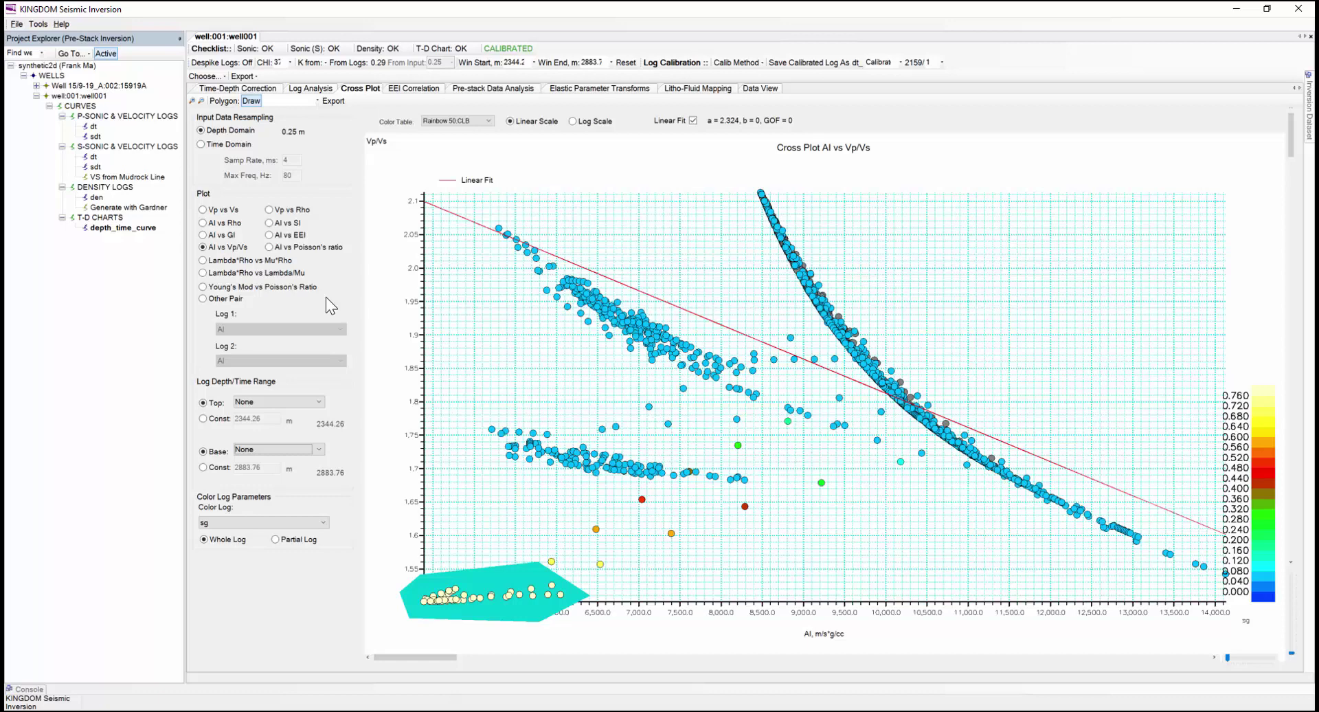
pyautogui.click(214, 209)
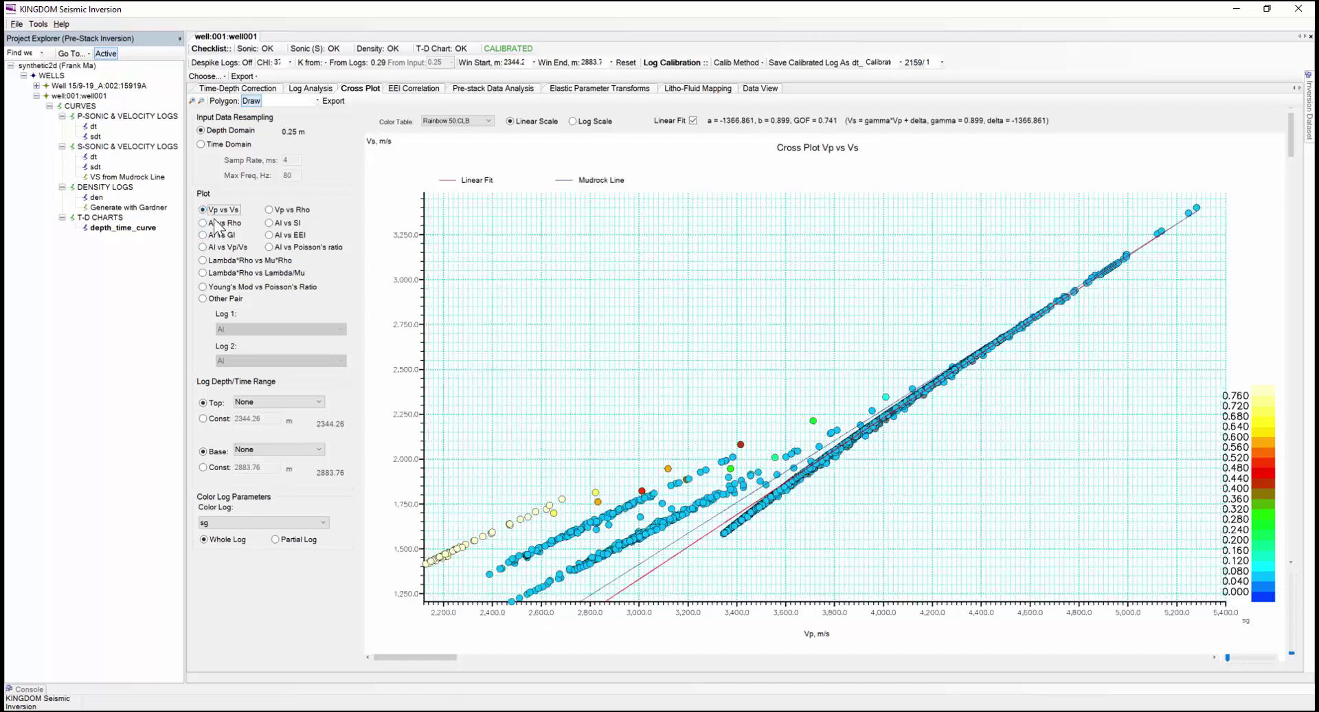
pyautogui.click(214, 223)
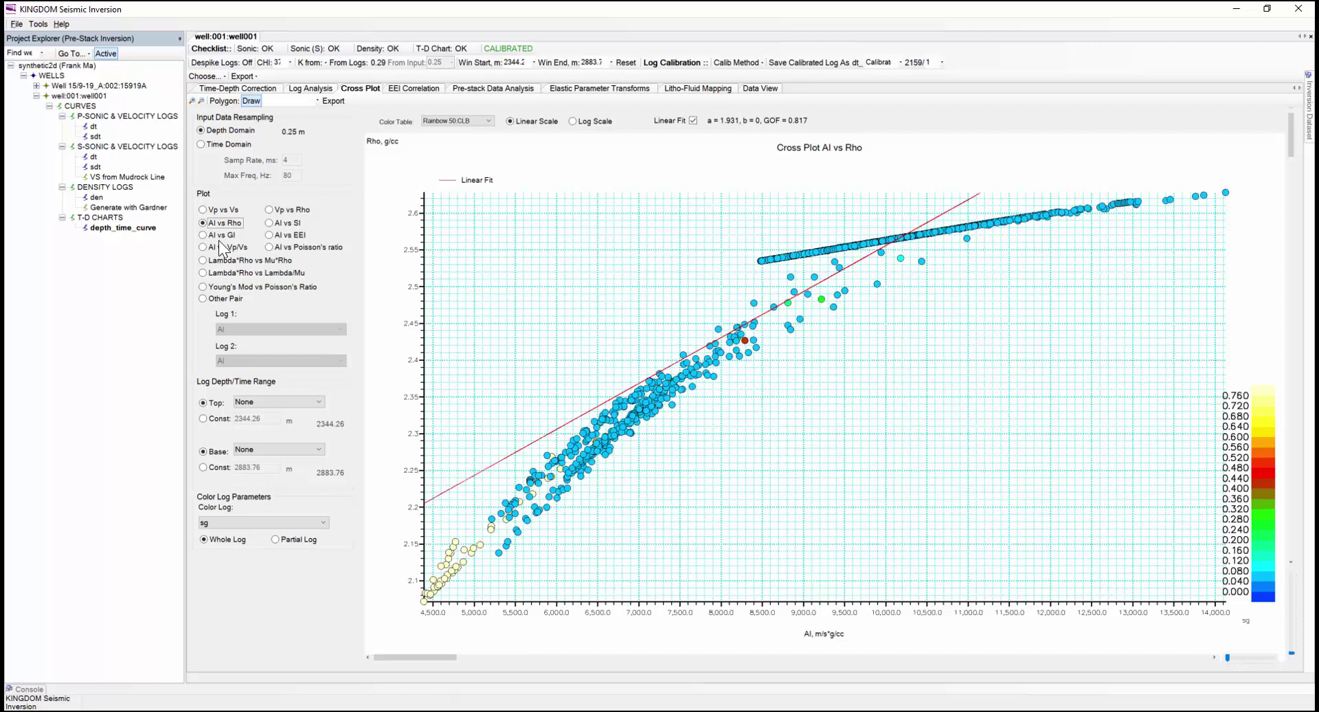
# Bring up the EEI correlation and use AI as its target log.
pyautogui.click(413, 89)
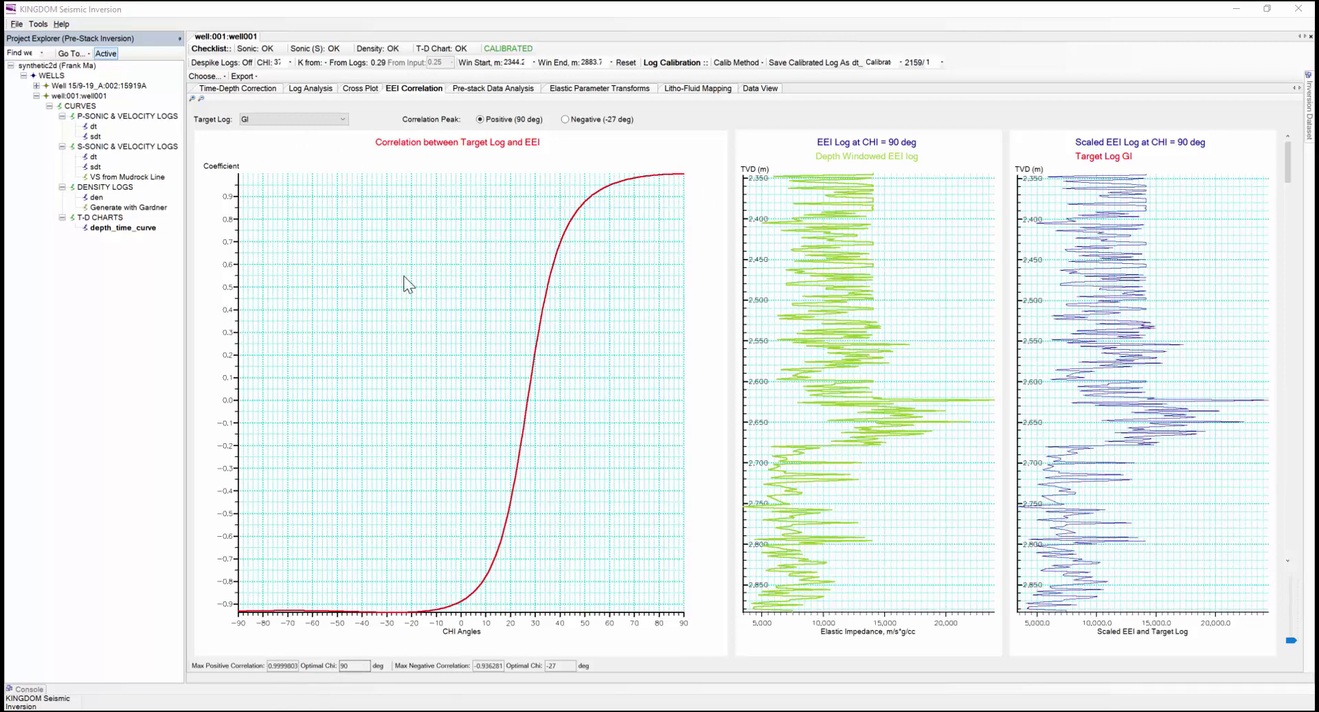
pyautogui.click(343, 120)
pyautogui.moveTo(341, 154); pyautogui.dragTo(333, 142)
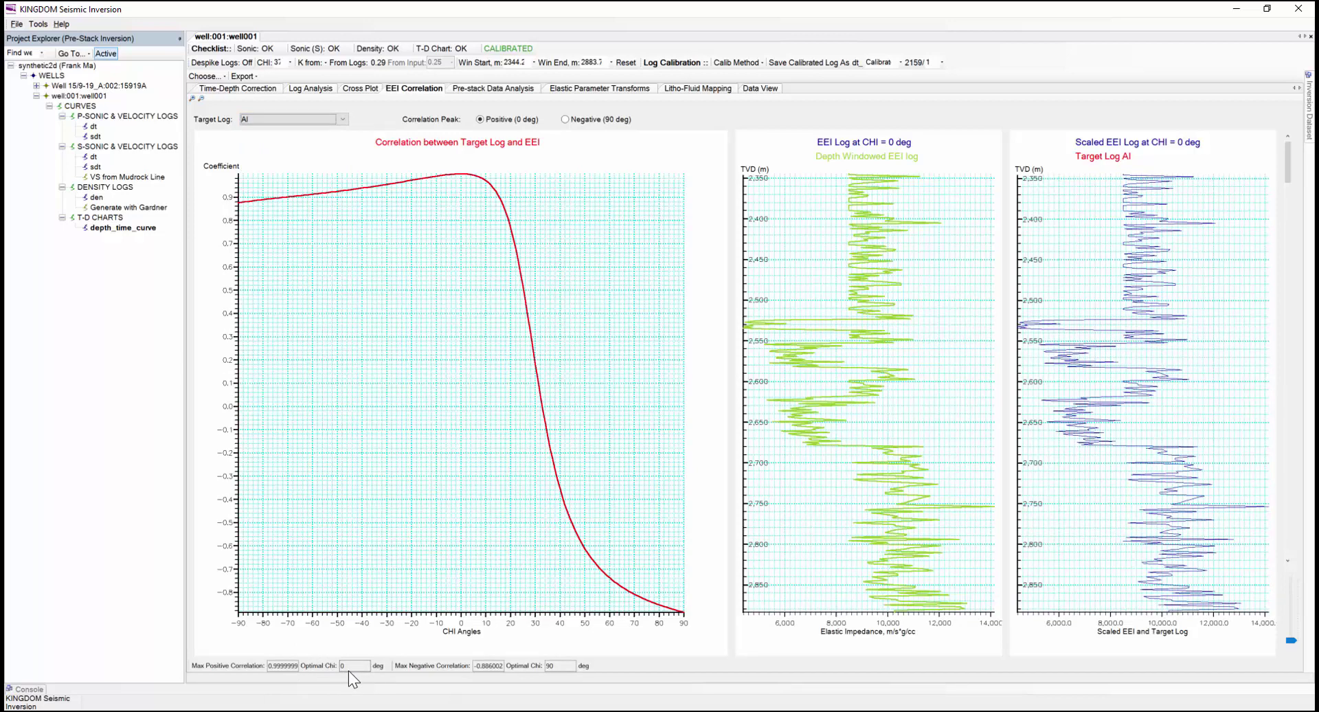
# Compare the EEI correlation for the Vp/Vs, Poisson's ratio and Lambda*Rho target logs in turn.
pyautogui.click(342, 119)
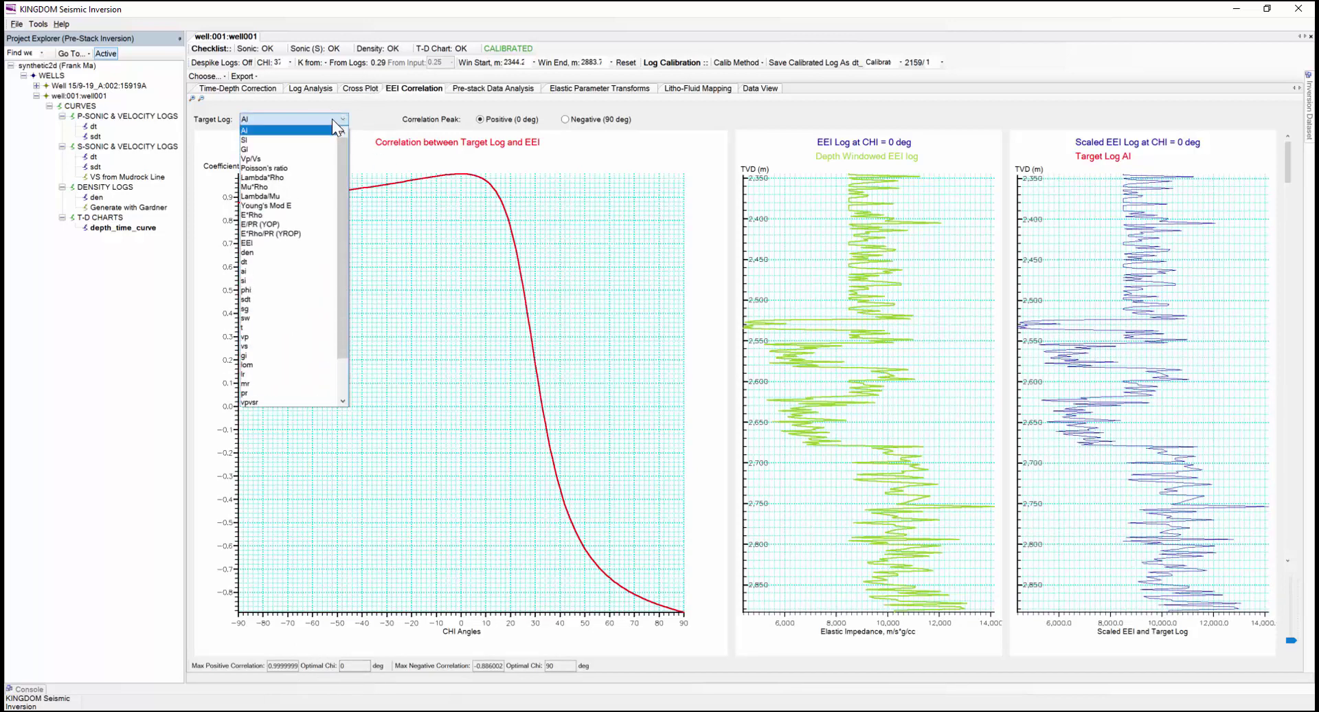
pyautogui.click(302, 159)
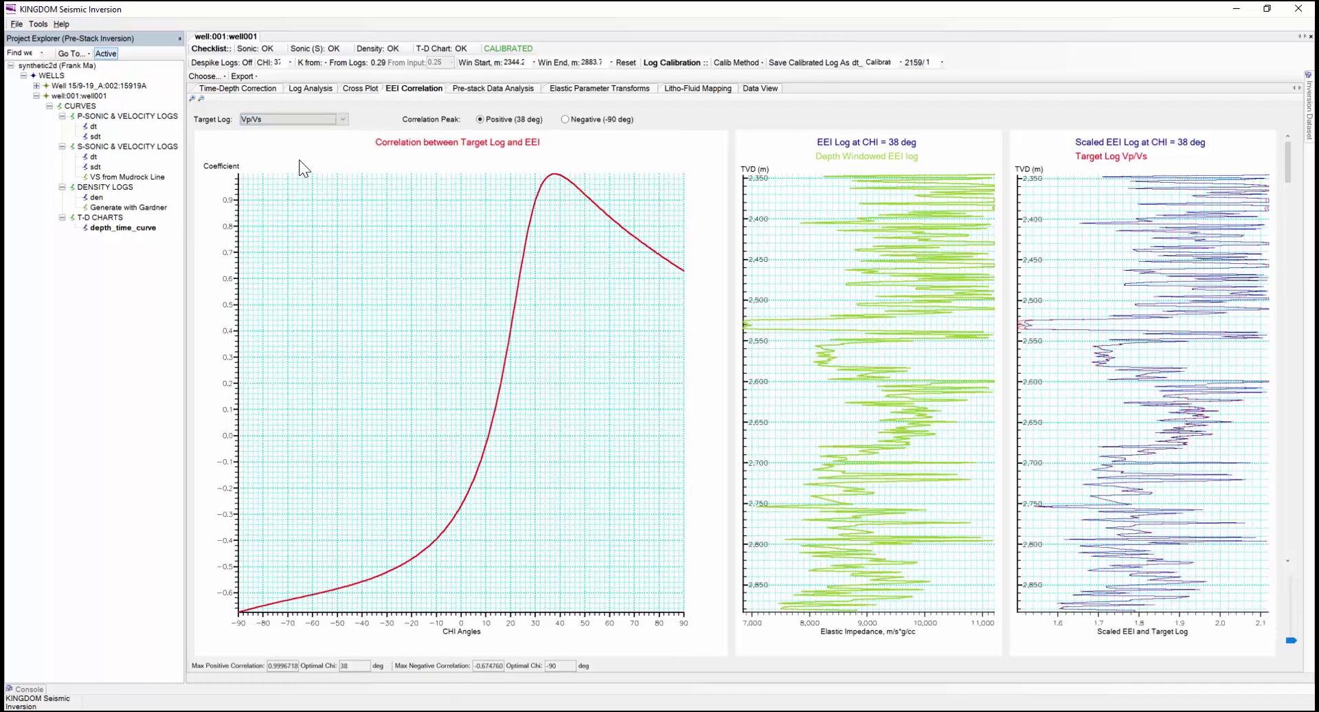
pyautogui.click(340, 119)
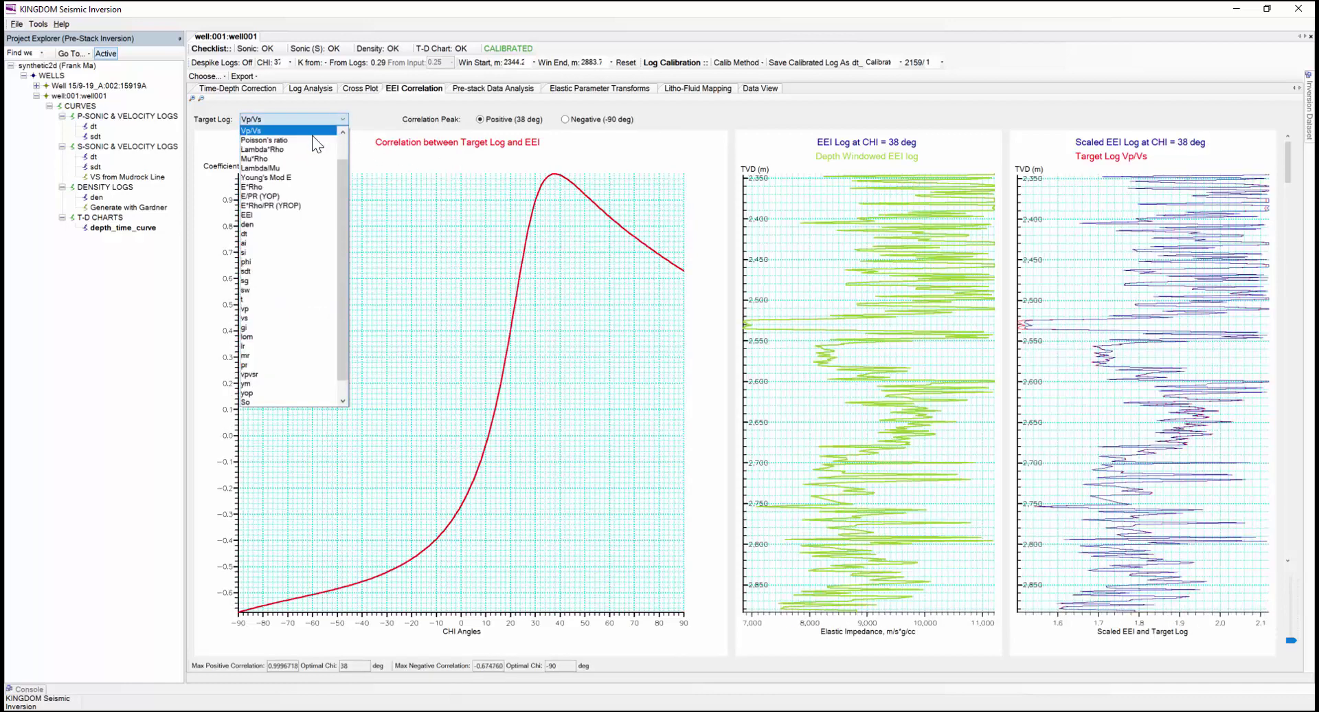
pyautogui.click(319, 149)
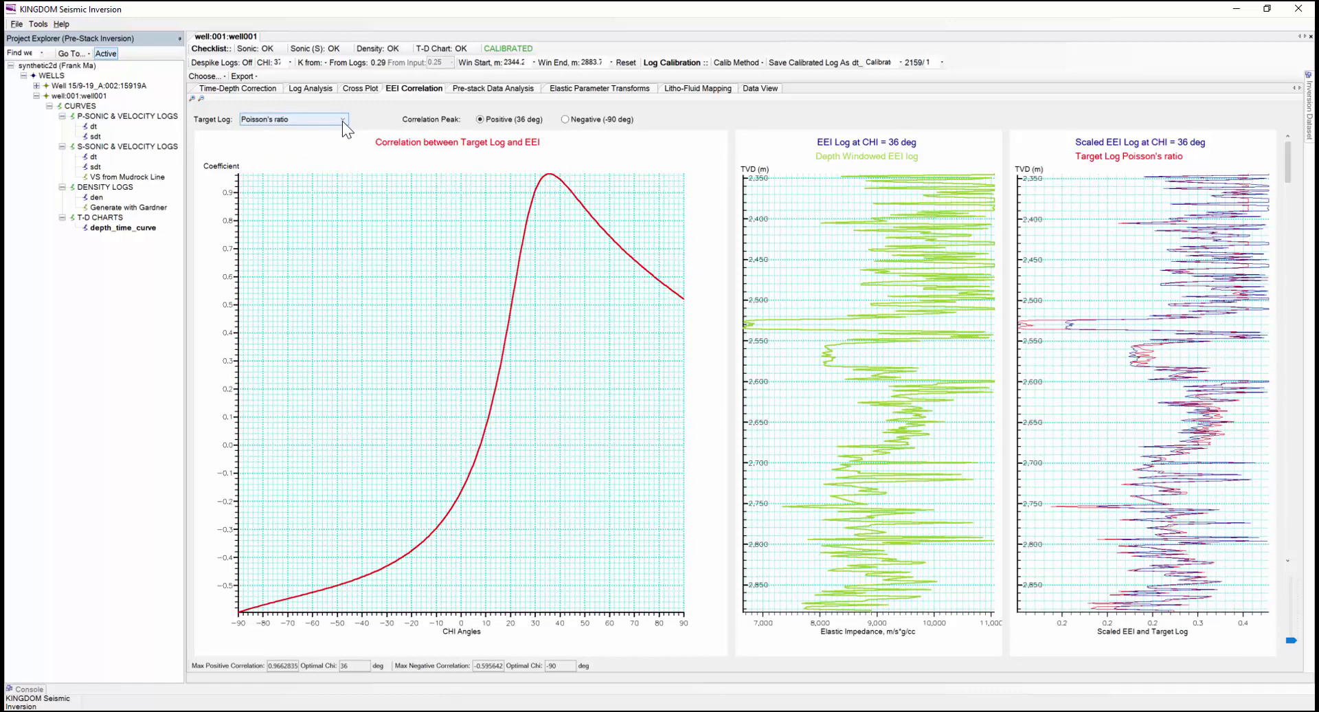
pyautogui.click(342, 120)
pyautogui.click(309, 150)
pyautogui.press('Down')
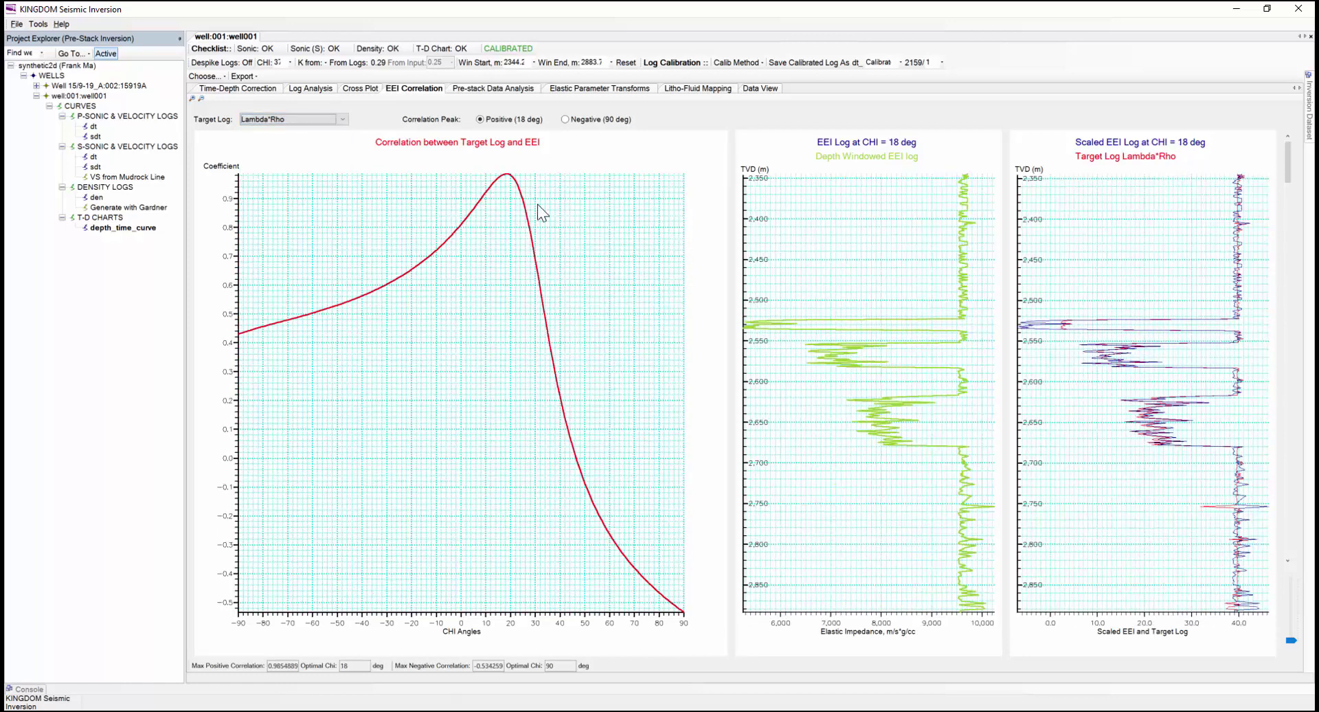
# Correlate EEI with the phi target log using the negative correlation peak.
pyautogui.click(342, 119)
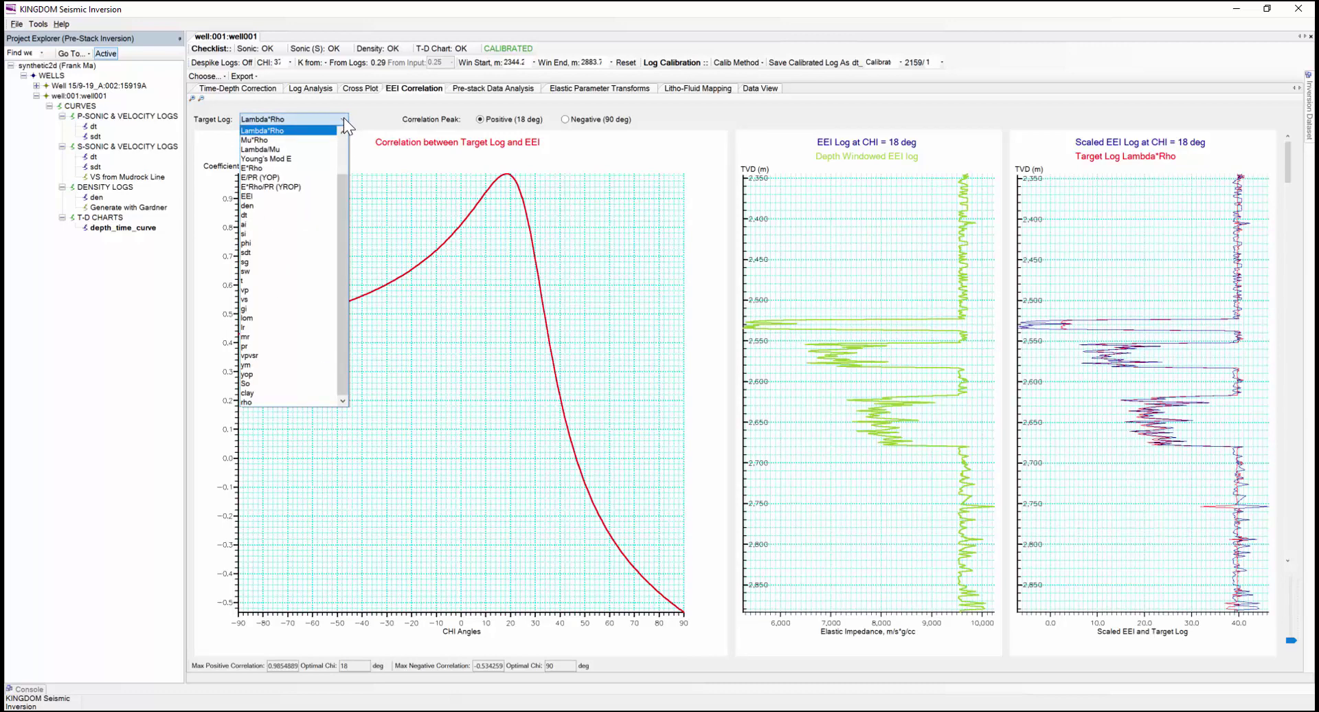
pyautogui.click(270, 244)
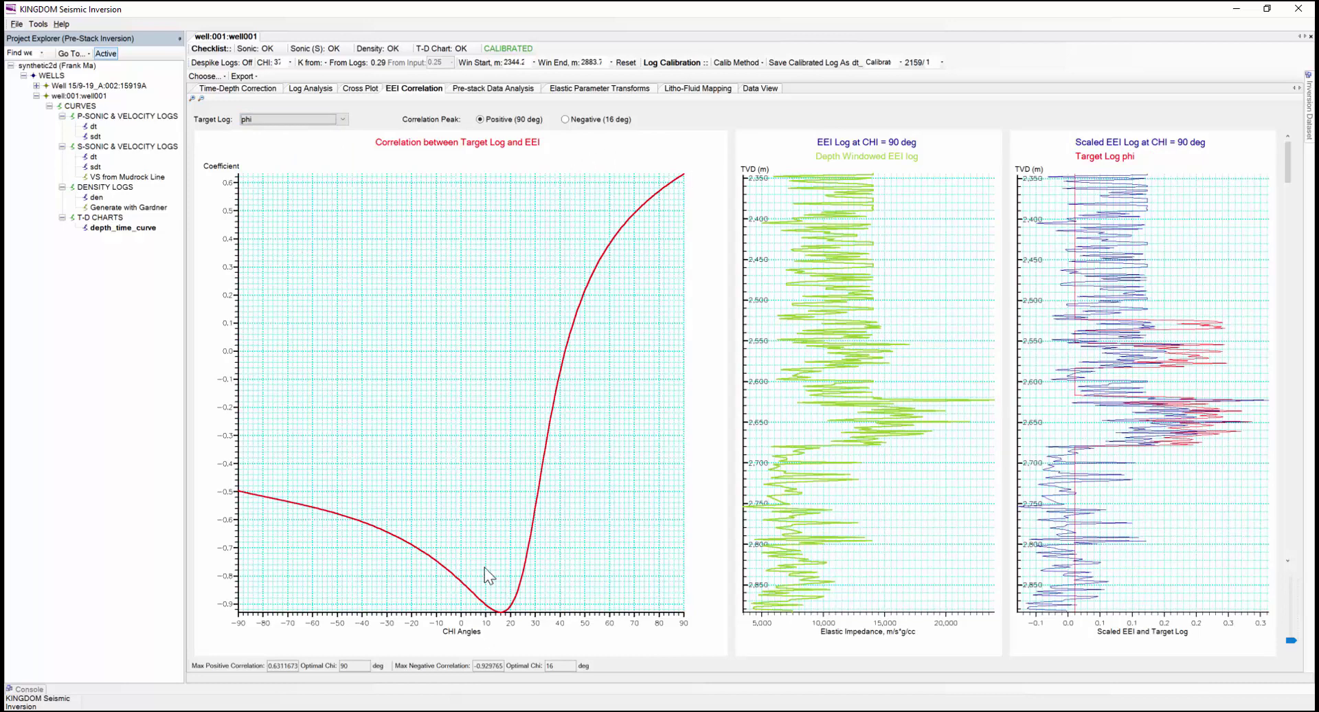
pyautogui.click(566, 119)
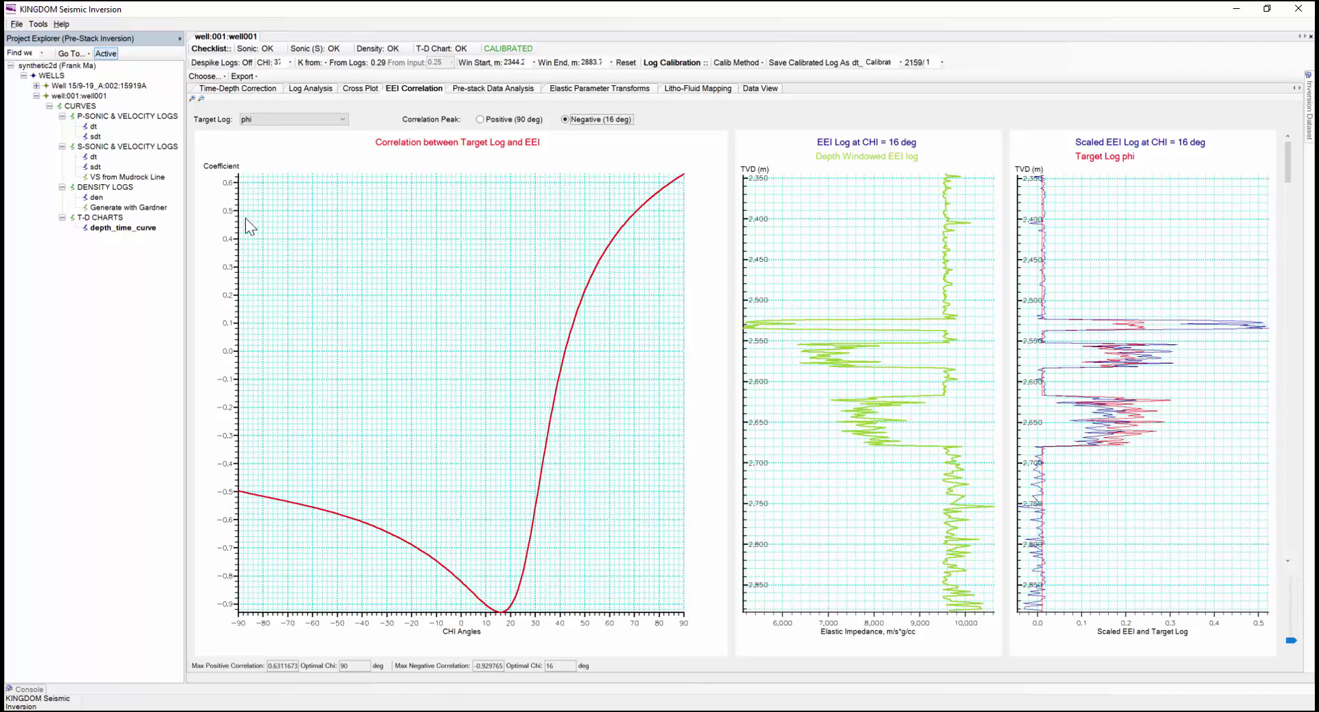
# Cross-plot AI vs GI coloured by the phi log and resample the input data in the depth domain.
pyautogui.click(350, 90)
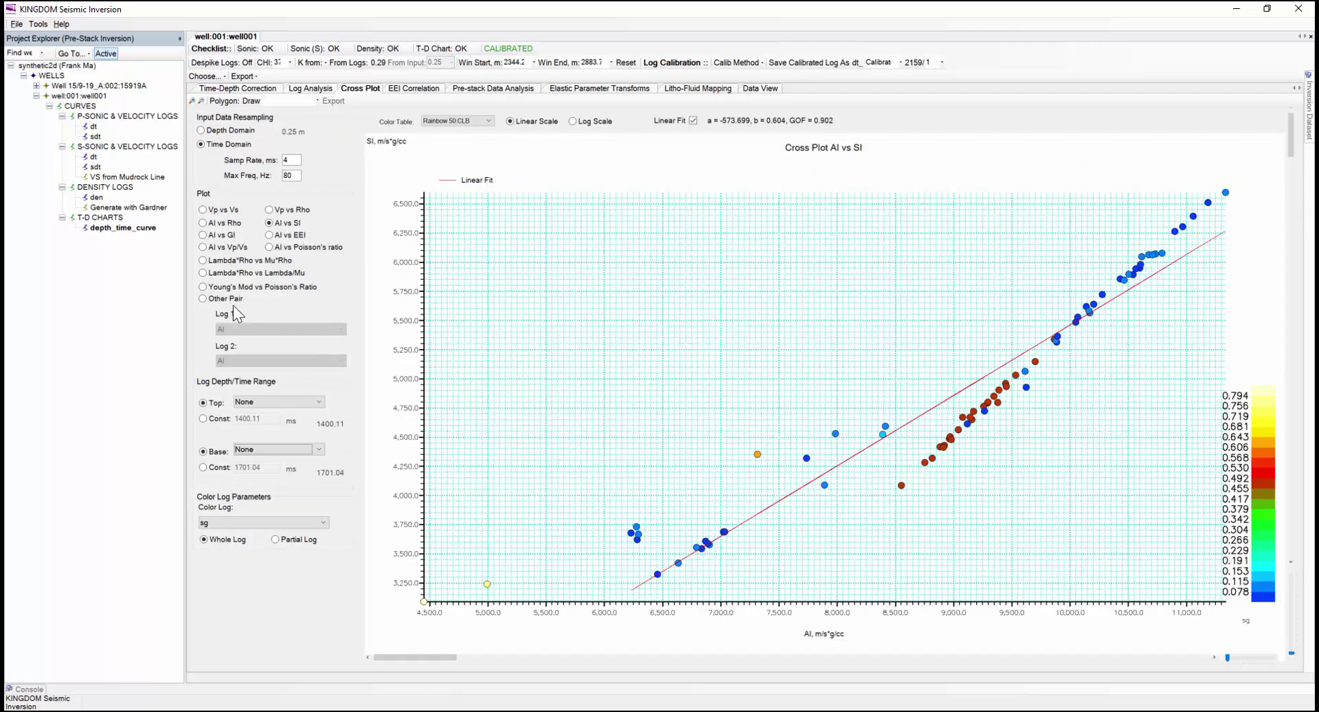
pyautogui.click(205, 235)
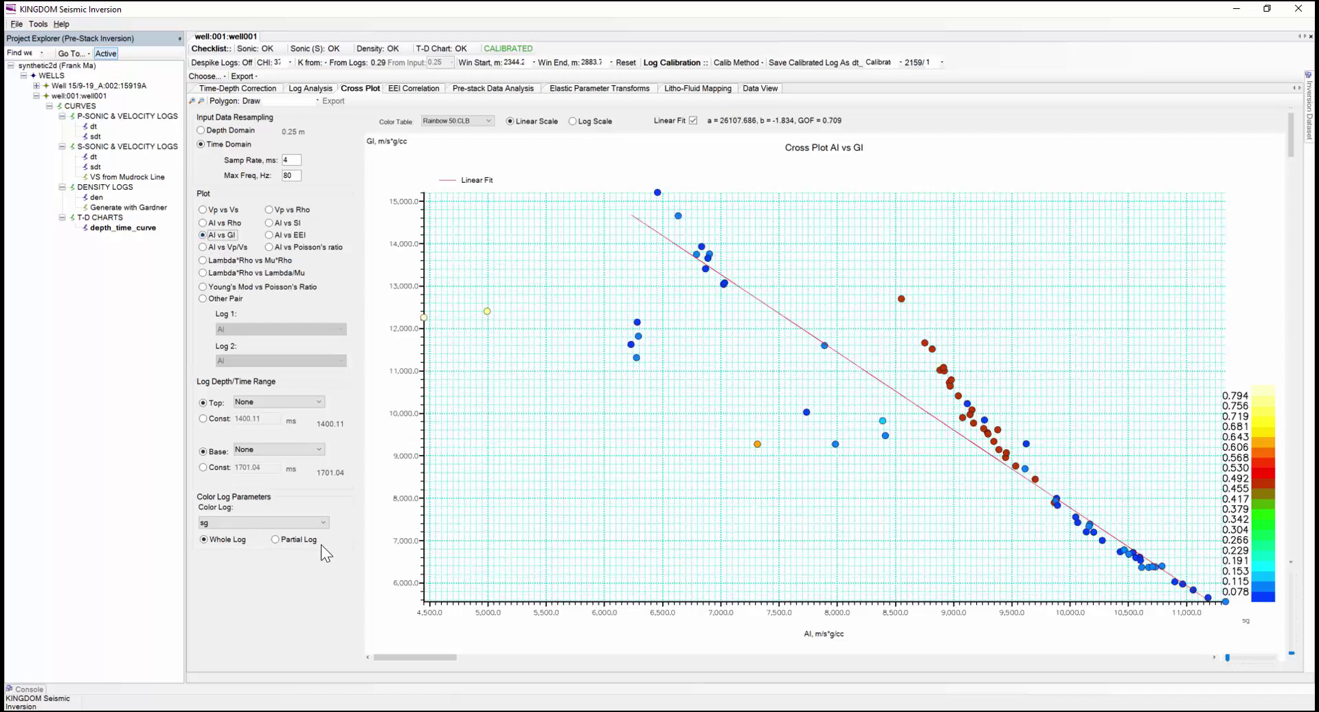
pyautogui.click(320, 520)
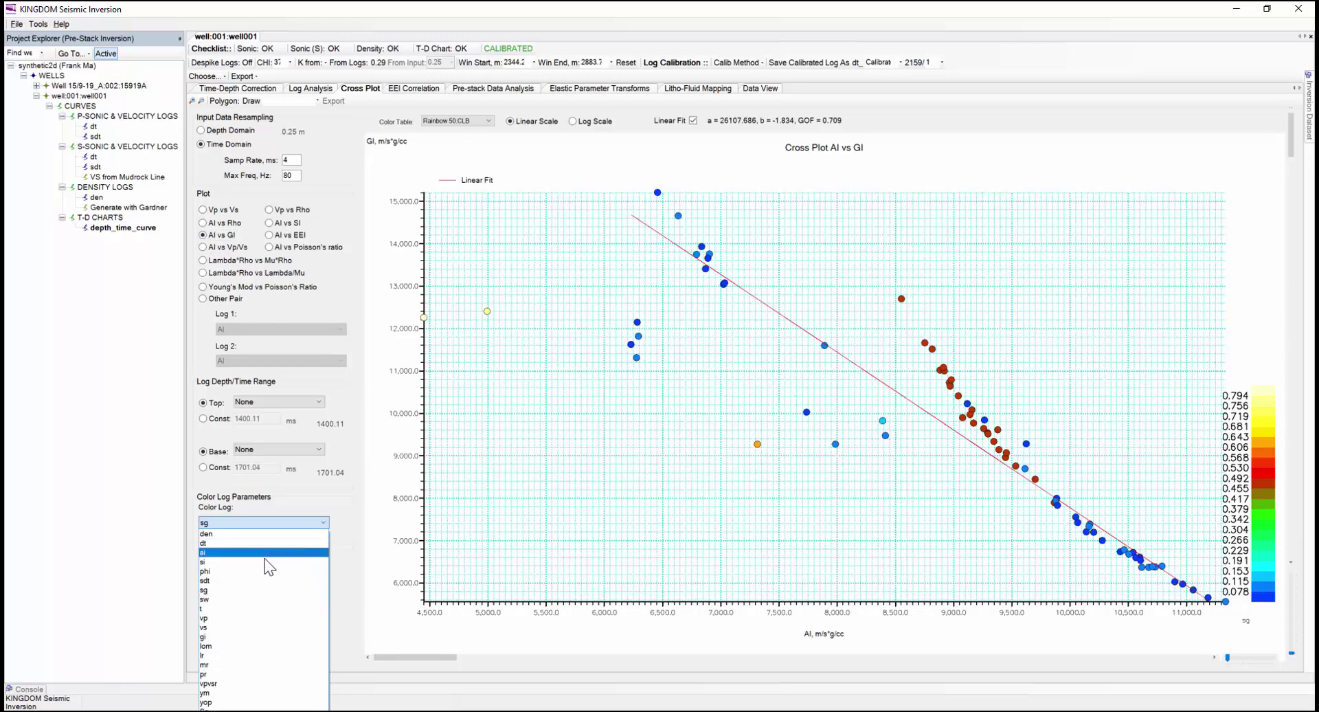
pyautogui.click(242, 566)
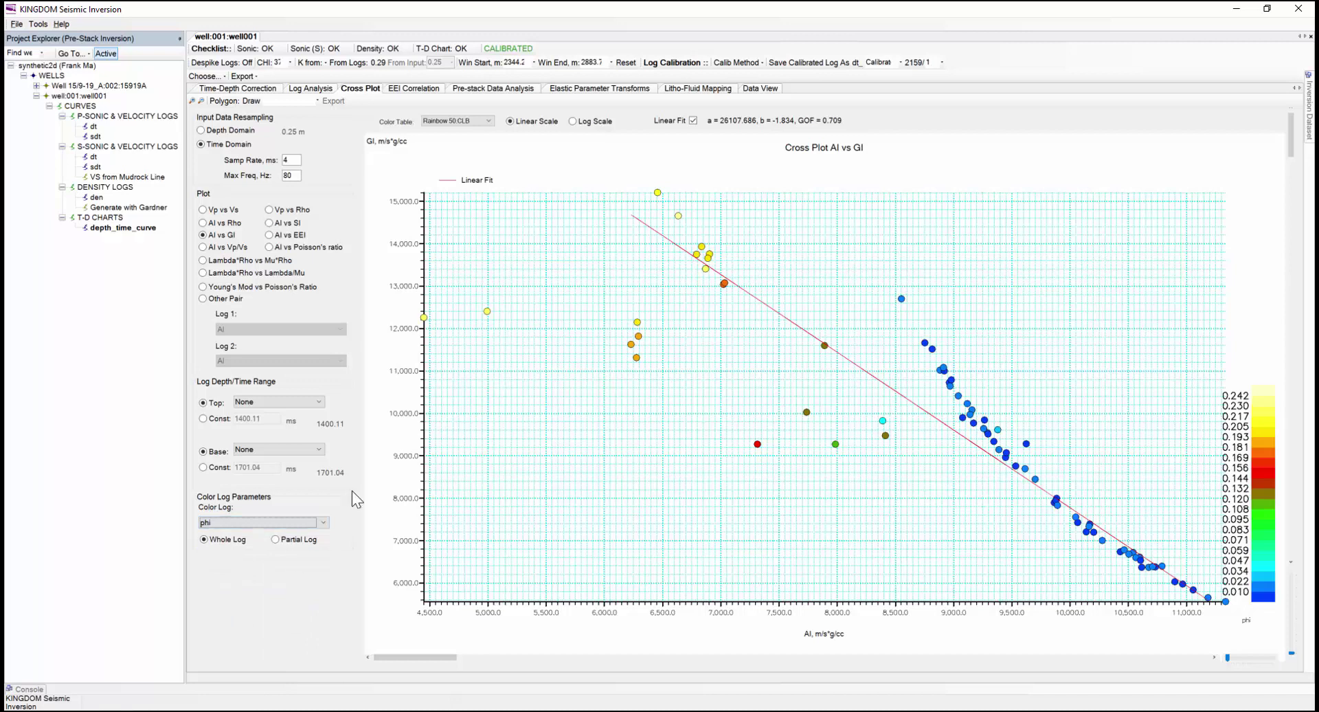
pyautogui.click(201, 131)
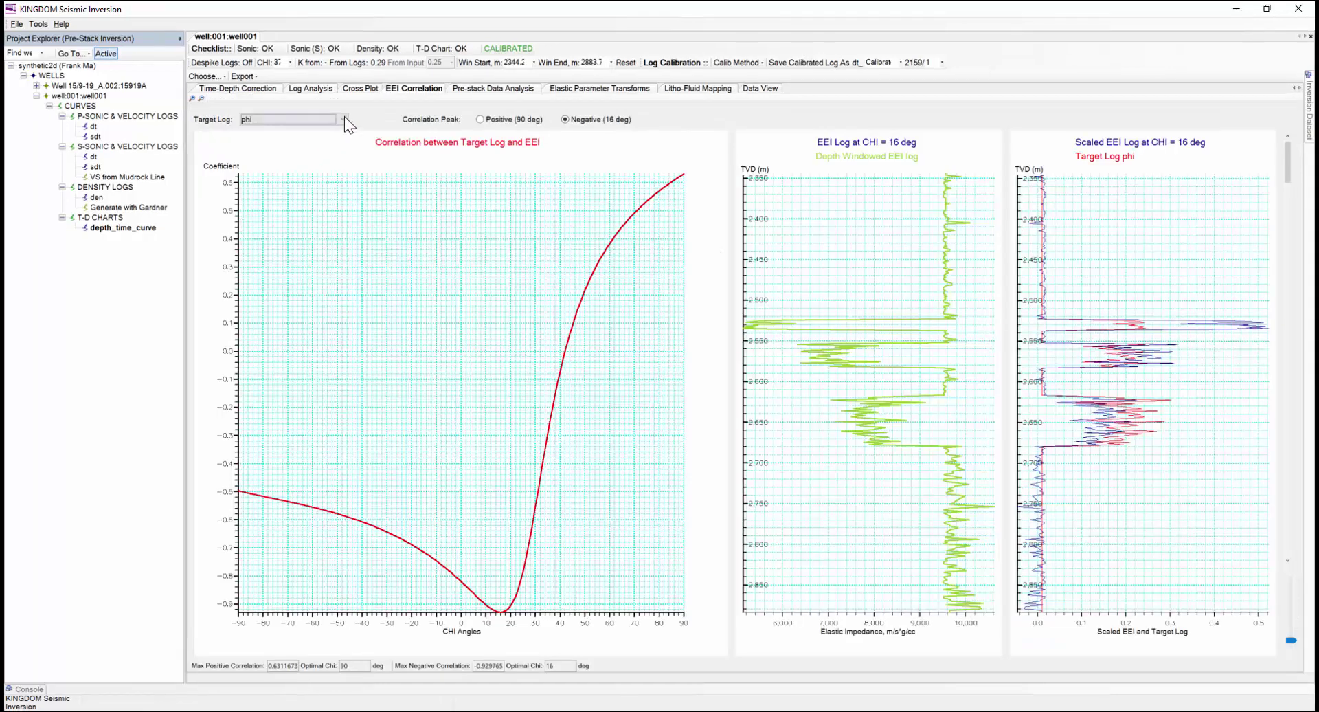
pyautogui.click(344, 119)
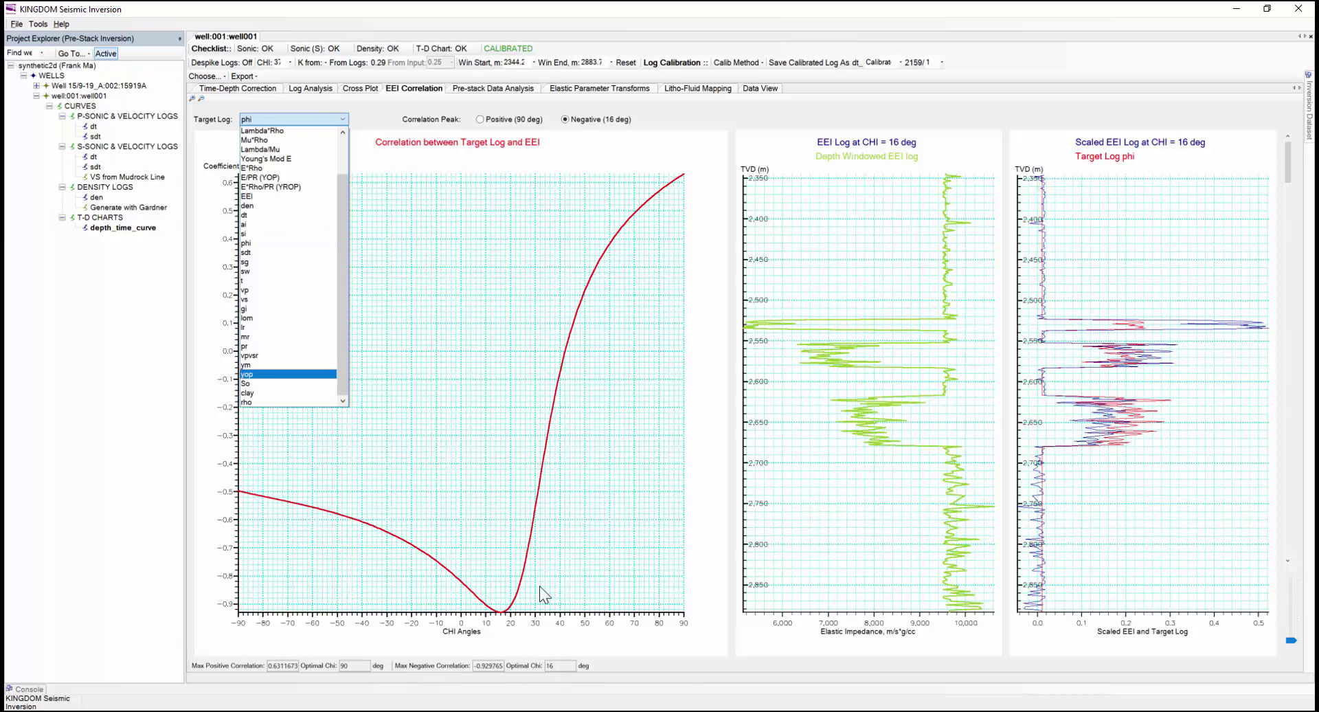
pyautogui.click(407, 171)
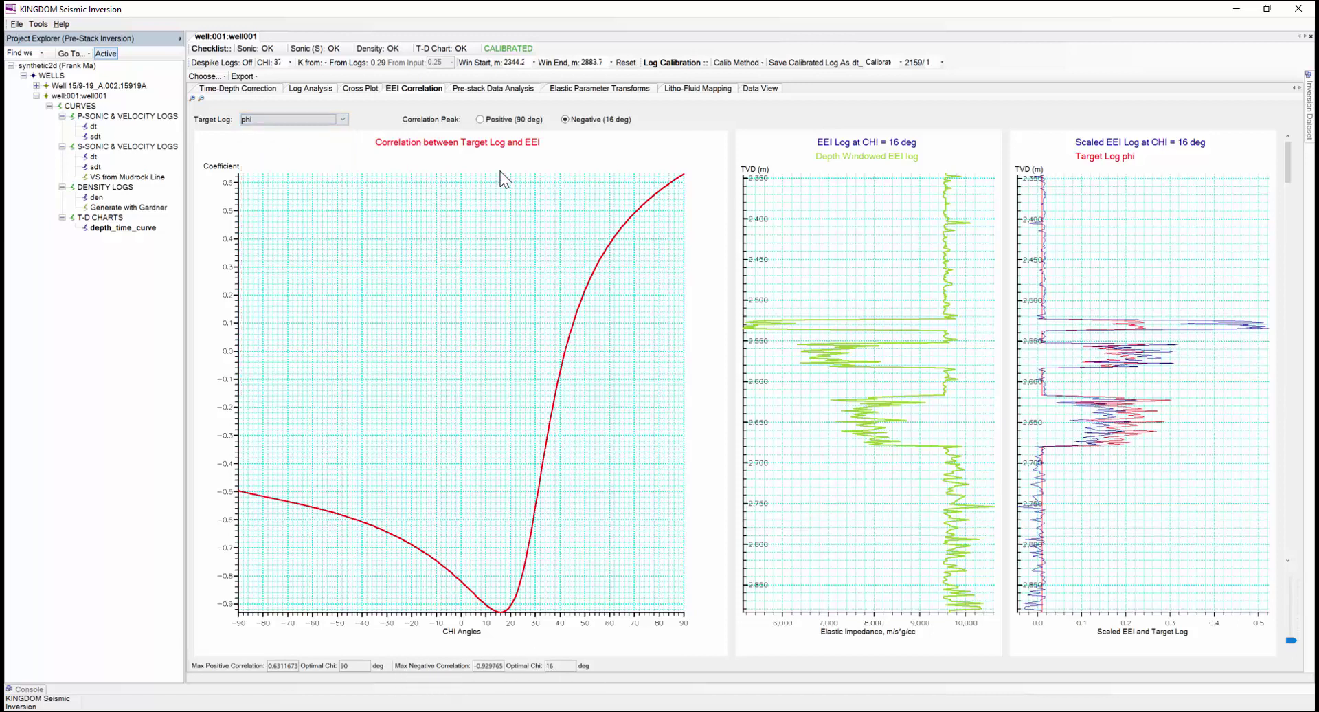
# Set up EEI reflectivity from A and B stacks in the pre-stack data analysis, with angle80hz10 as A stack and angle80hz20 as B stack.
pyautogui.click(490, 89)
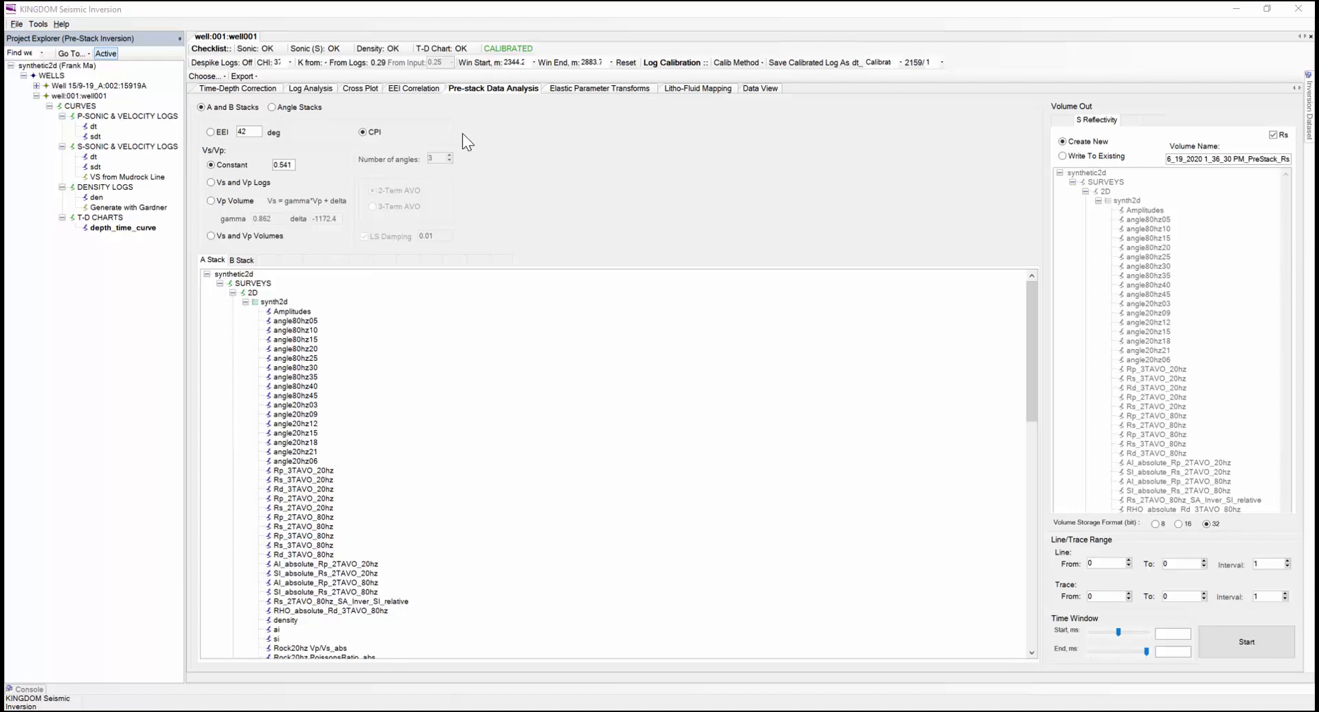
pyautogui.click(210, 133)
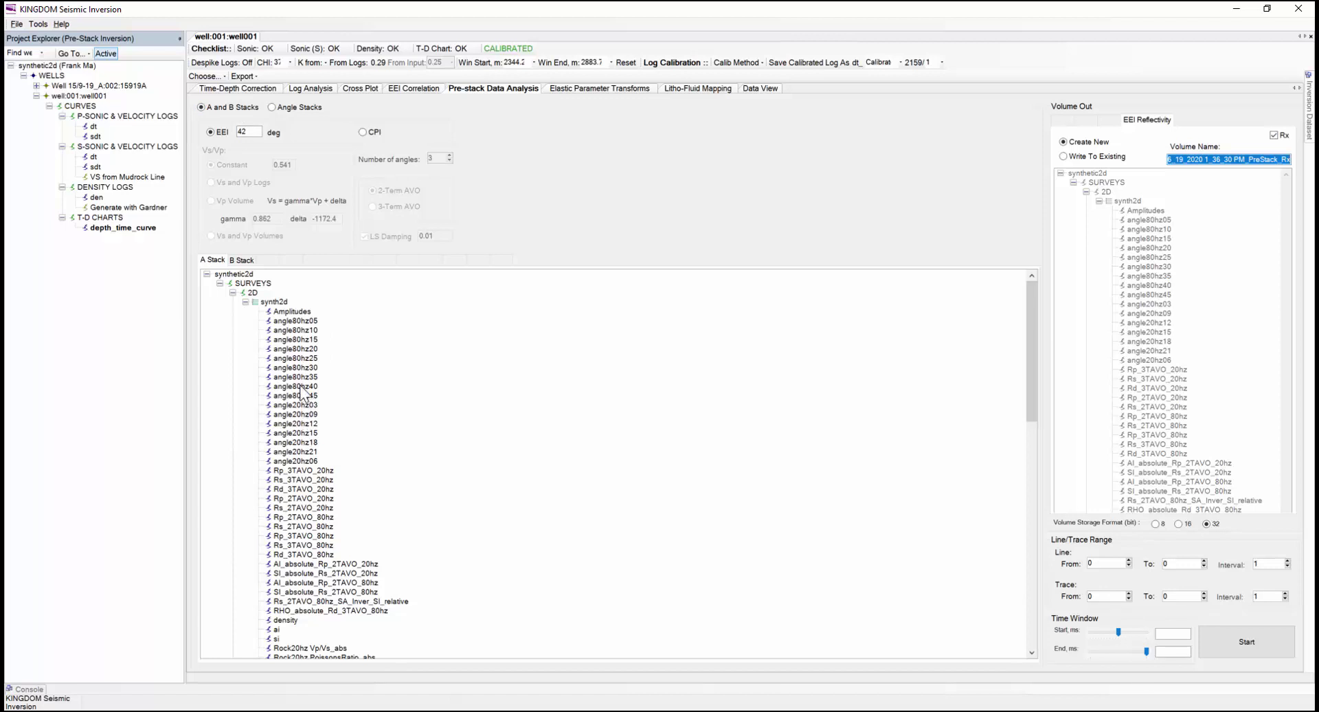
pyautogui.click(283, 330)
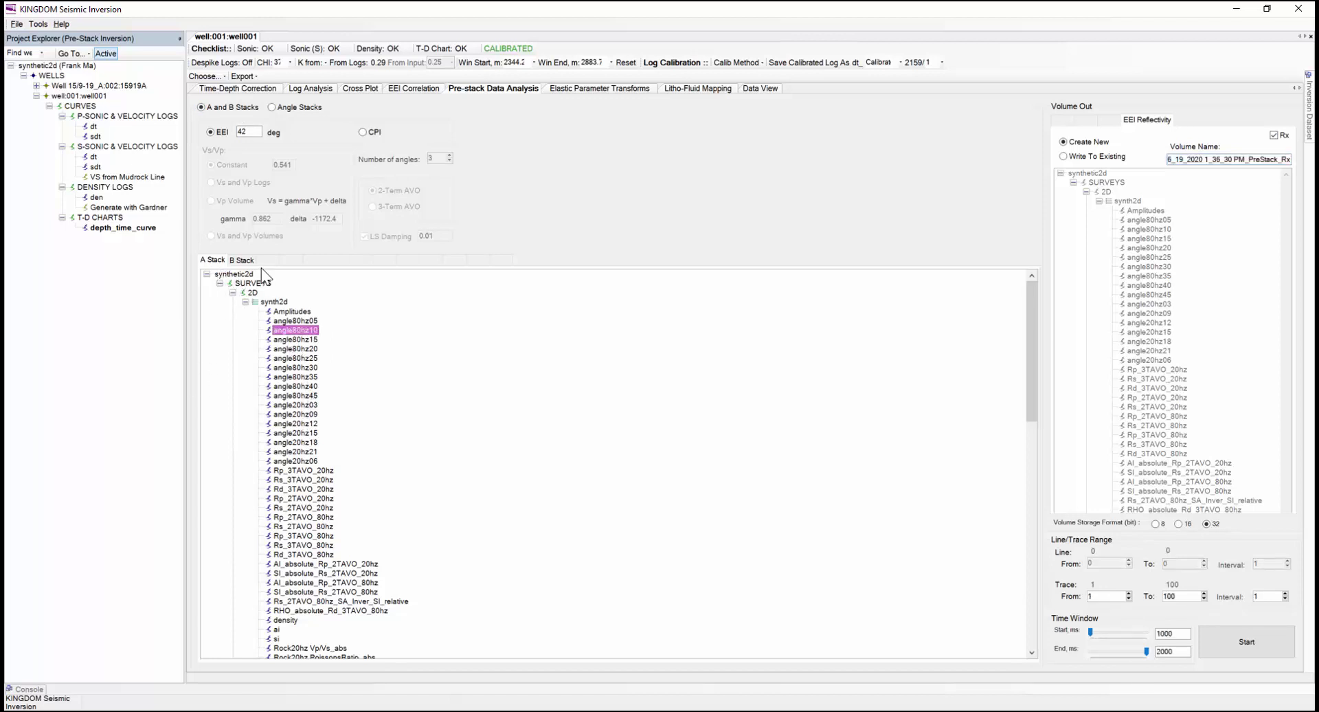
pyautogui.click(241, 260)
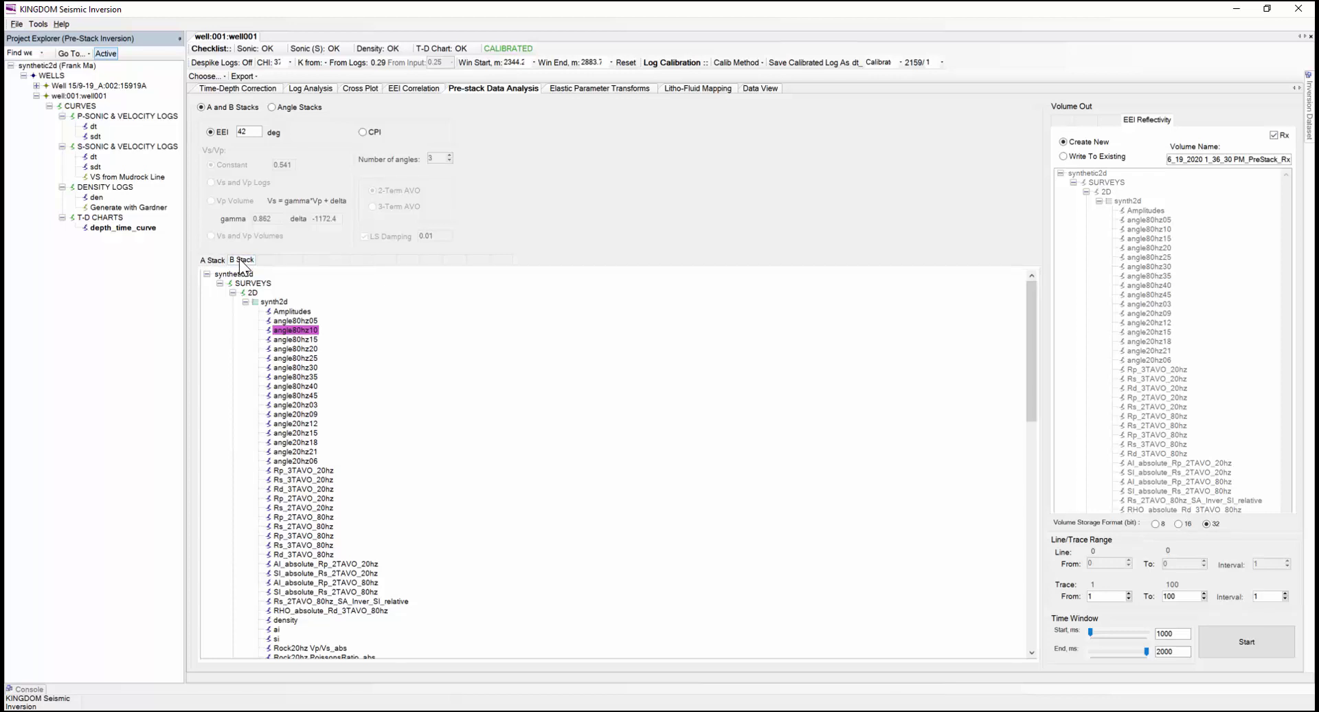
pyautogui.click(295, 351)
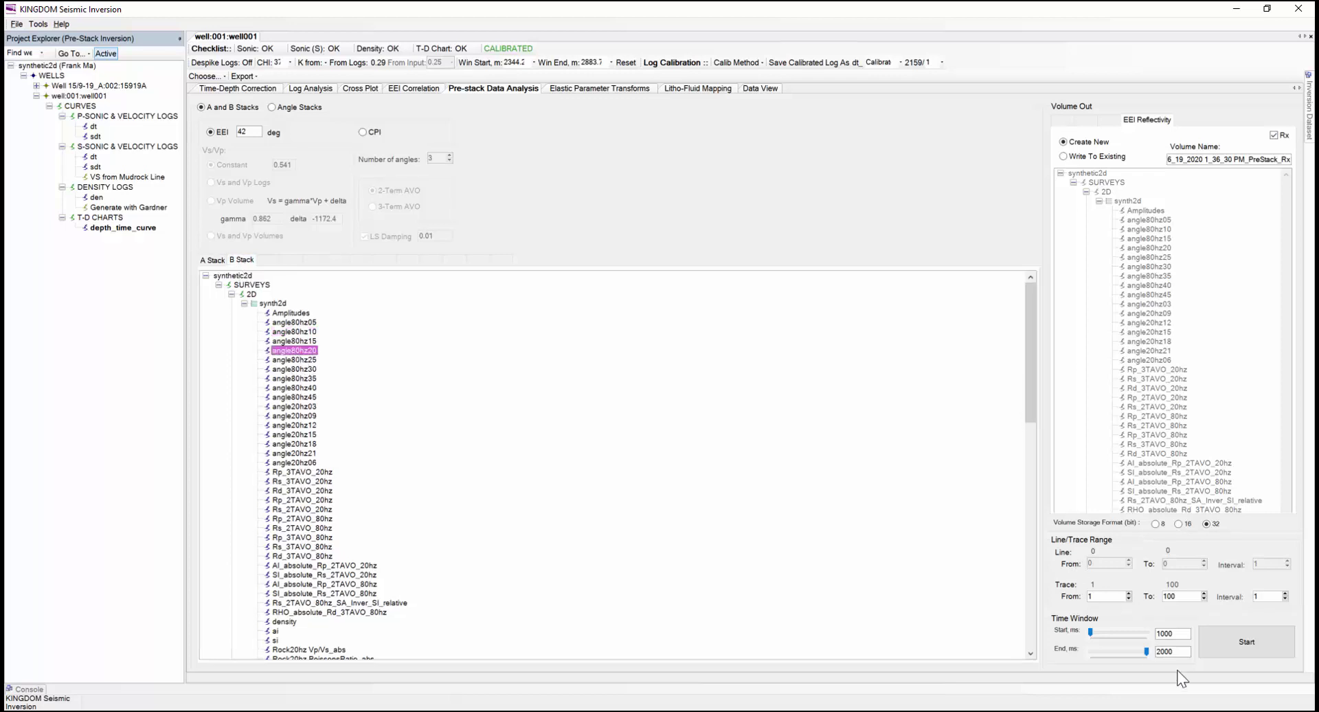
pyautogui.click(1171, 634)
# Switch the A and B stack analysis from EEI to CPI and check the volumes assigned to both stacks.
pyautogui.click(363, 132)
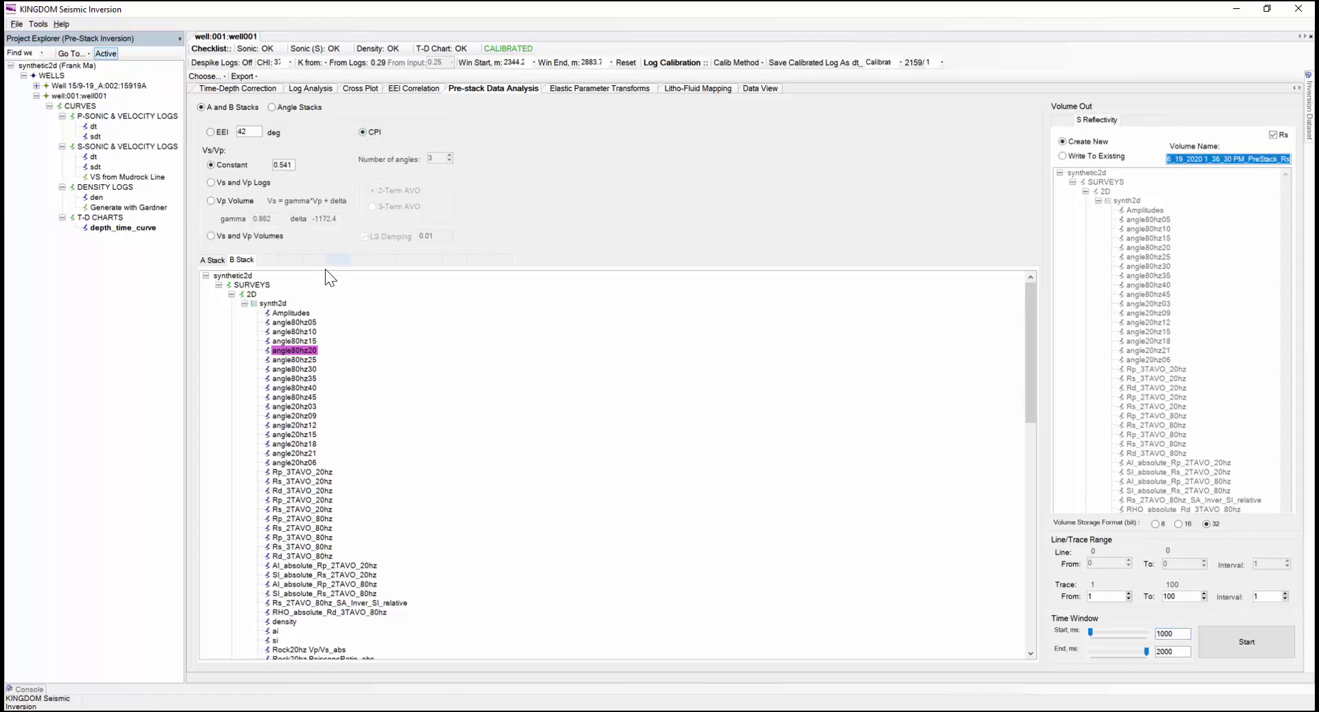
pyautogui.click(206, 259)
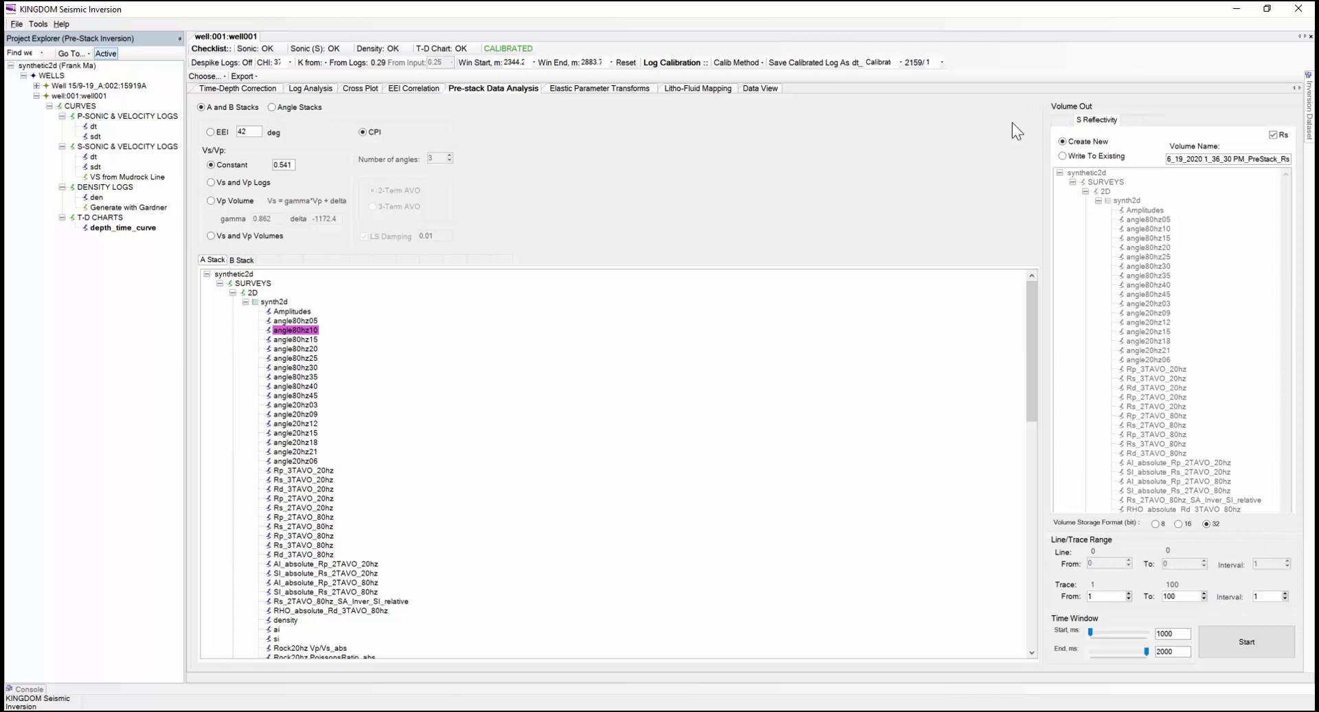
pyautogui.click(237, 260)
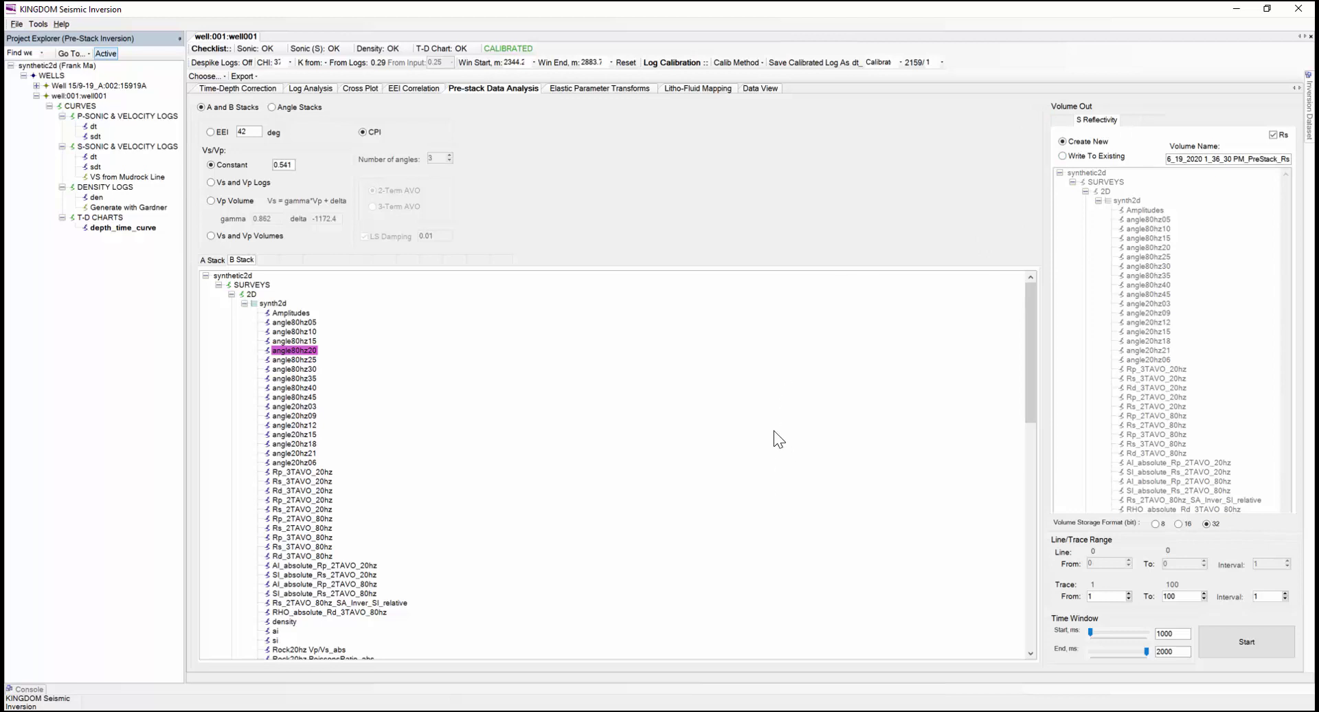
# Switch the pre-stack input to angle stacks, show the P reflectivity output and set the number of angles to 6.
pyautogui.click(273, 107)
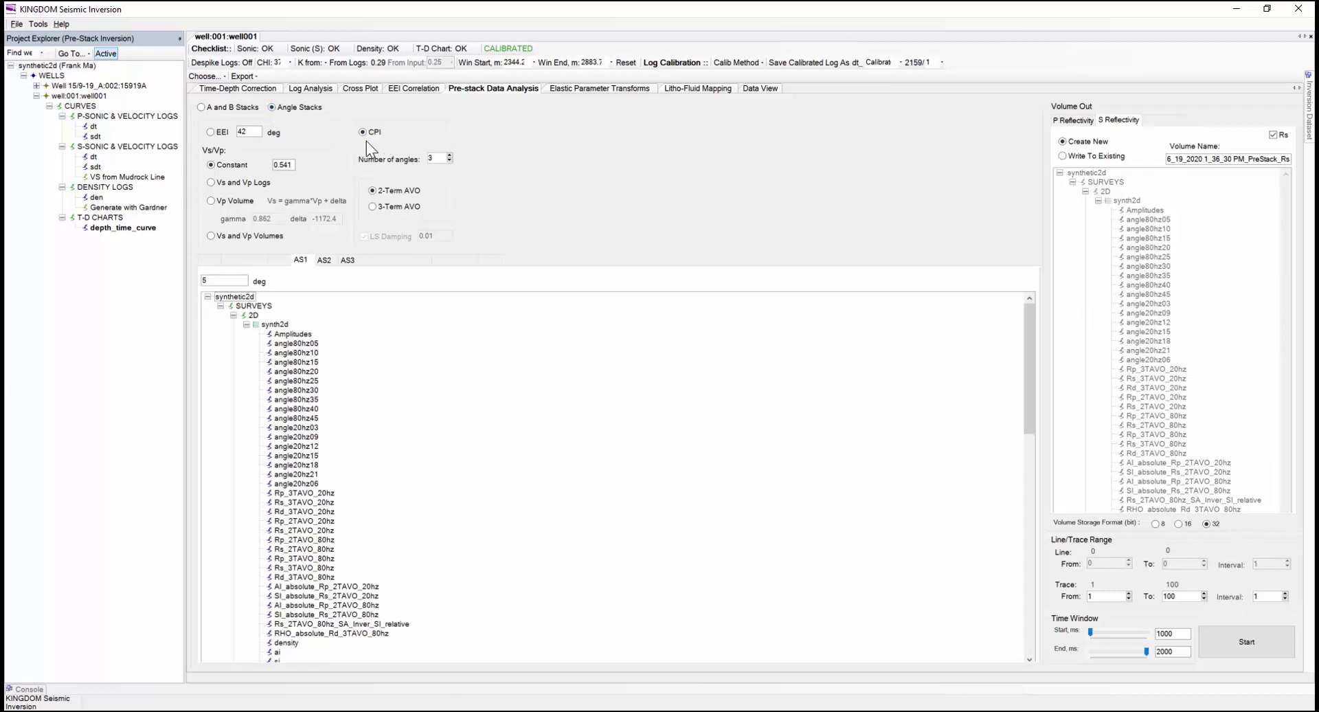
pyautogui.click(1062, 121)
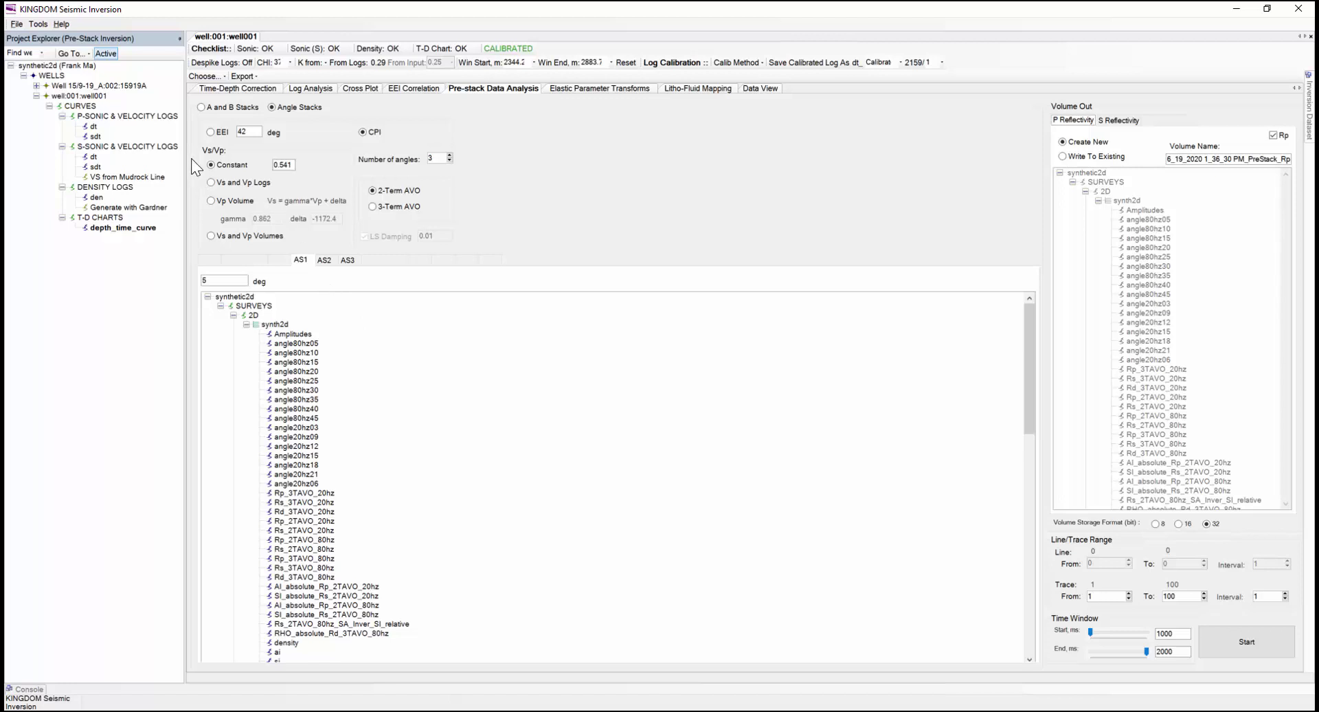
pyautogui.click(436, 157)
pyautogui.click(373, 261)
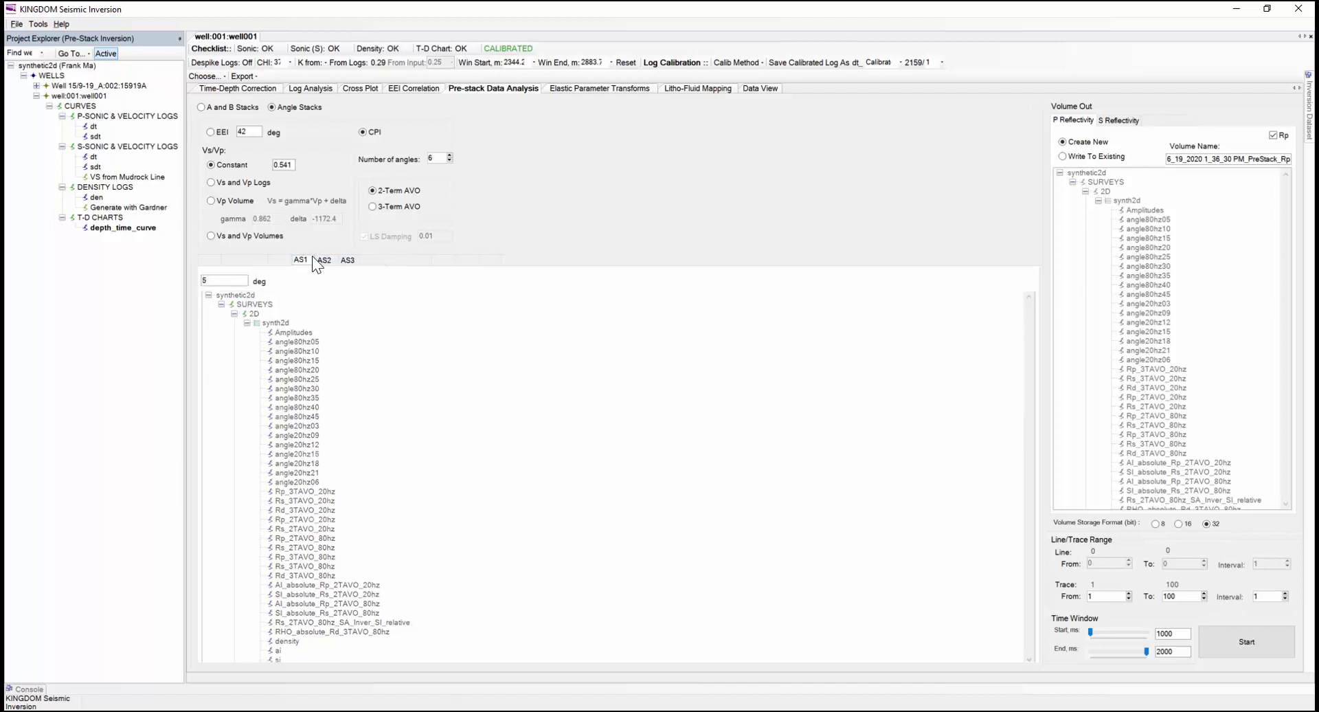
pyautogui.click(450, 159)
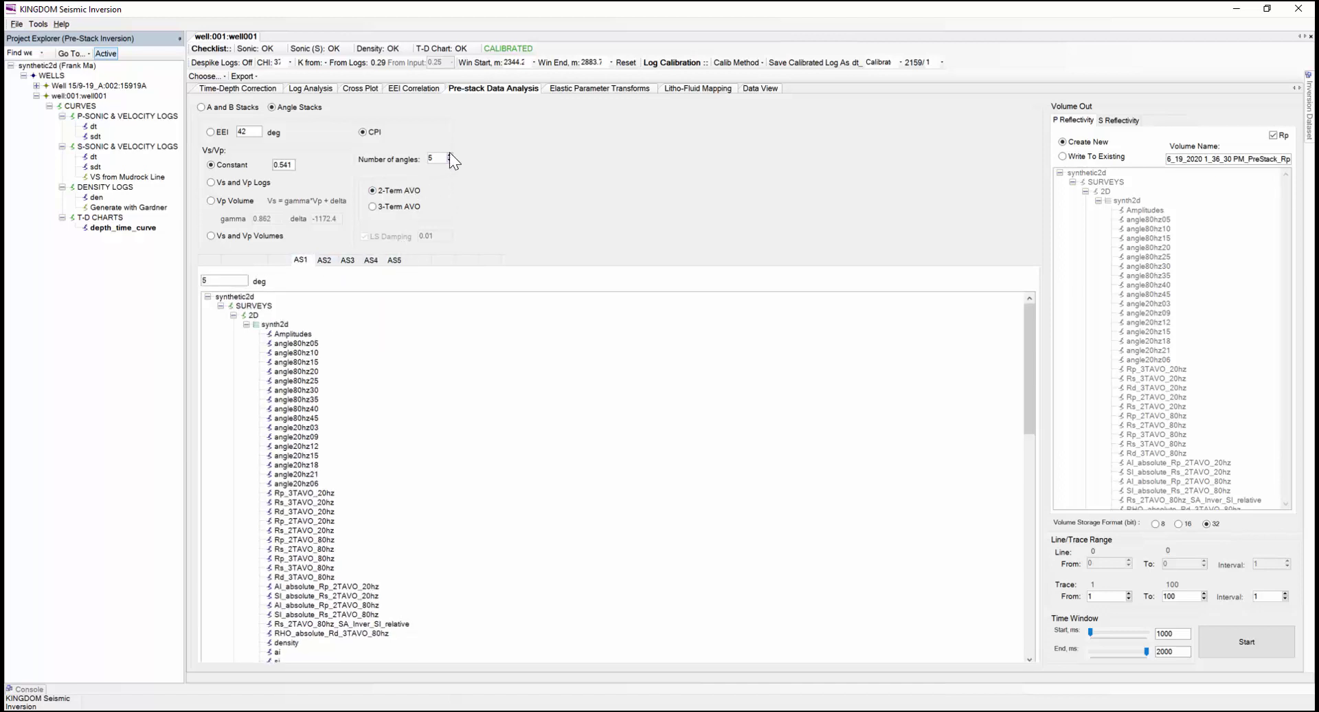
pyautogui.click(451, 155)
# Assign angle80hz05 to angle stack AS1 and angle80hz10 to AS2, setting the AS2 angle to 10 degrees.
pyautogui.click(296, 343)
pyautogui.click(324, 260)
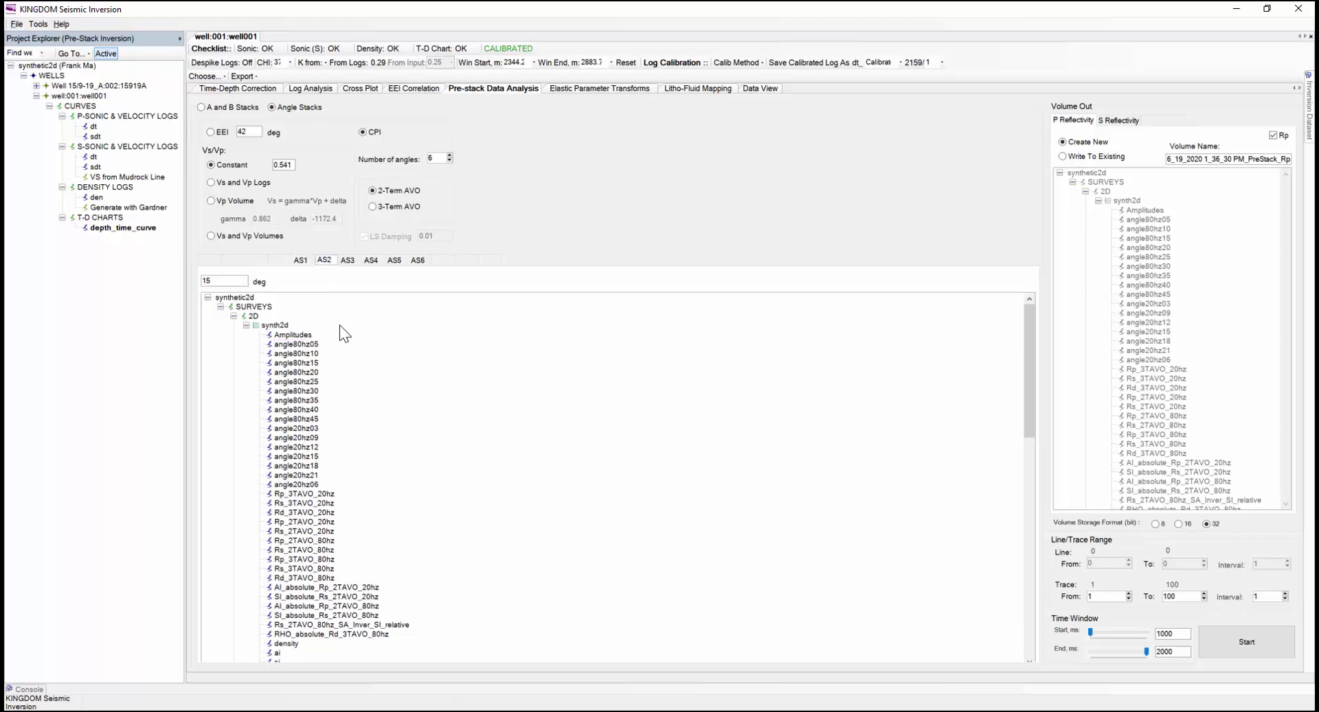
pyautogui.click(302, 353)
pyautogui.click(229, 280)
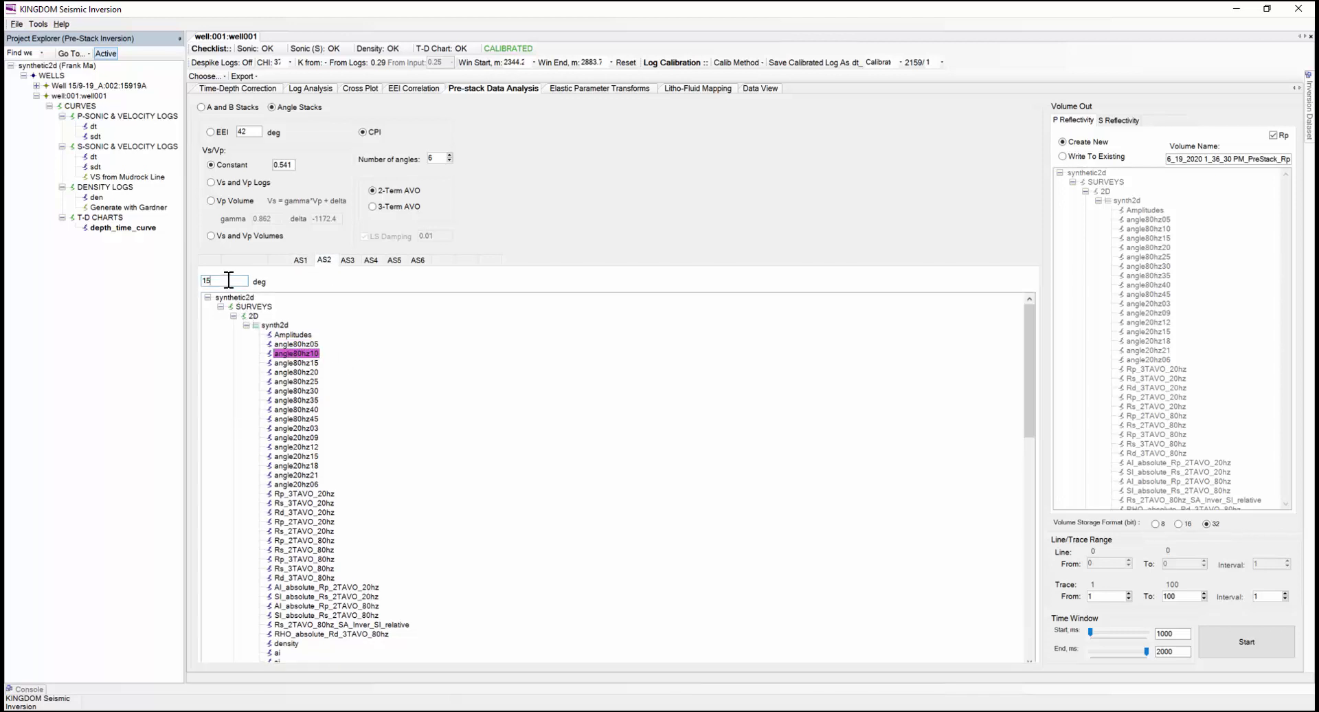
pyautogui.press('BackSpace')
pyautogui.write('0')
# Assign angle80hz15 to angle stack AS3 and set its angle to 15 degrees.
pyautogui.click(348, 260)
pyautogui.click(298, 362)
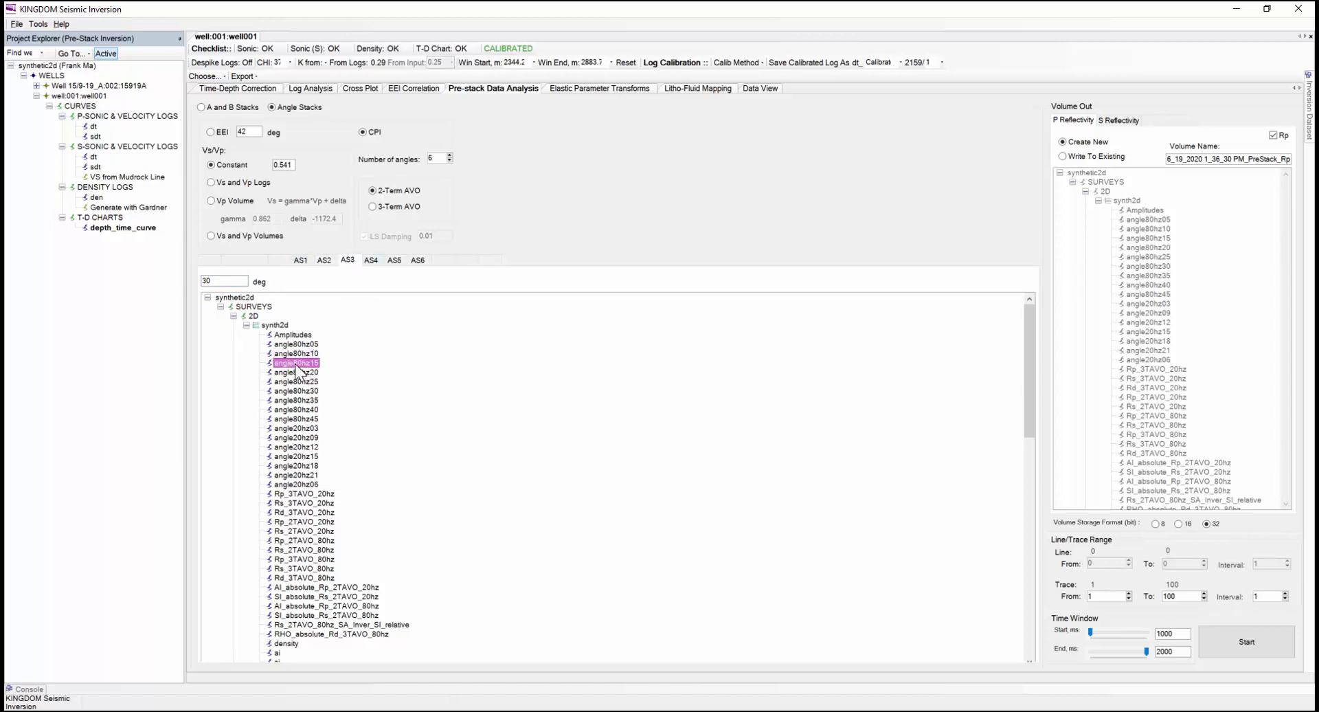
pyautogui.click(224, 284)
pyautogui.press('BackSpace')
pyautogui.press('BackSpace')
pyautogui.write('15')
# Assign angle80hz20 to angle stack AS4 and set its angle to 20 degrees.
pyautogui.click(370, 260)
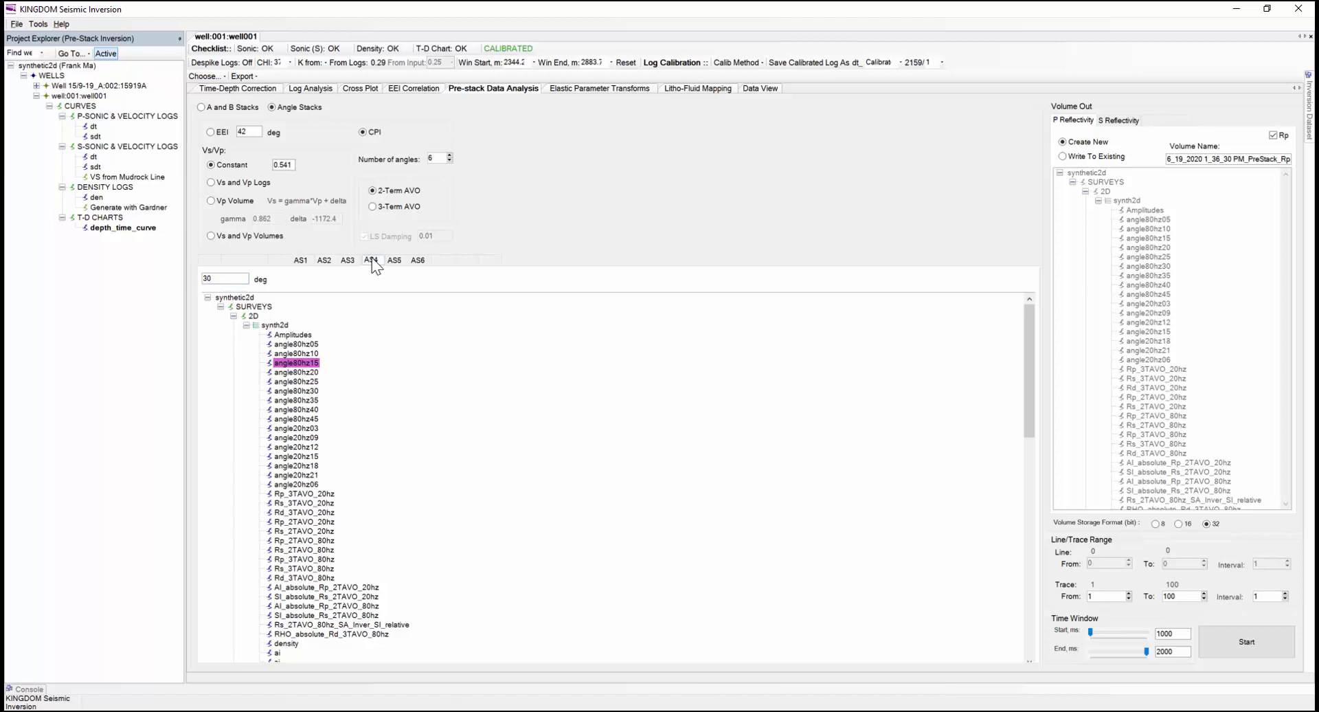
pyautogui.click(292, 371)
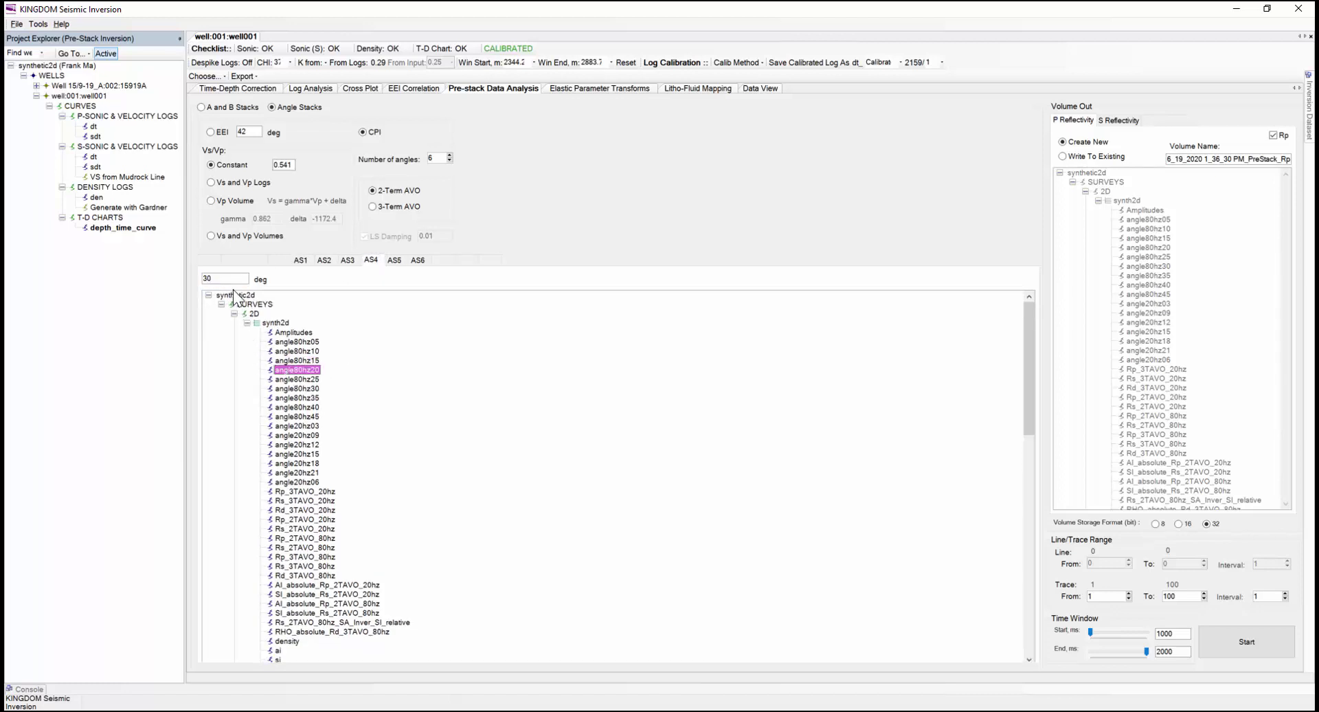
pyautogui.click(223, 280)
pyautogui.press('BackSpace')
pyautogui.press('BackSpace')
pyautogui.write('20')
# Assign angle80hz25 to angle stack AS5 and set its angle to 25 degrees.
pyautogui.click(402, 260)
pyautogui.click(228, 279)
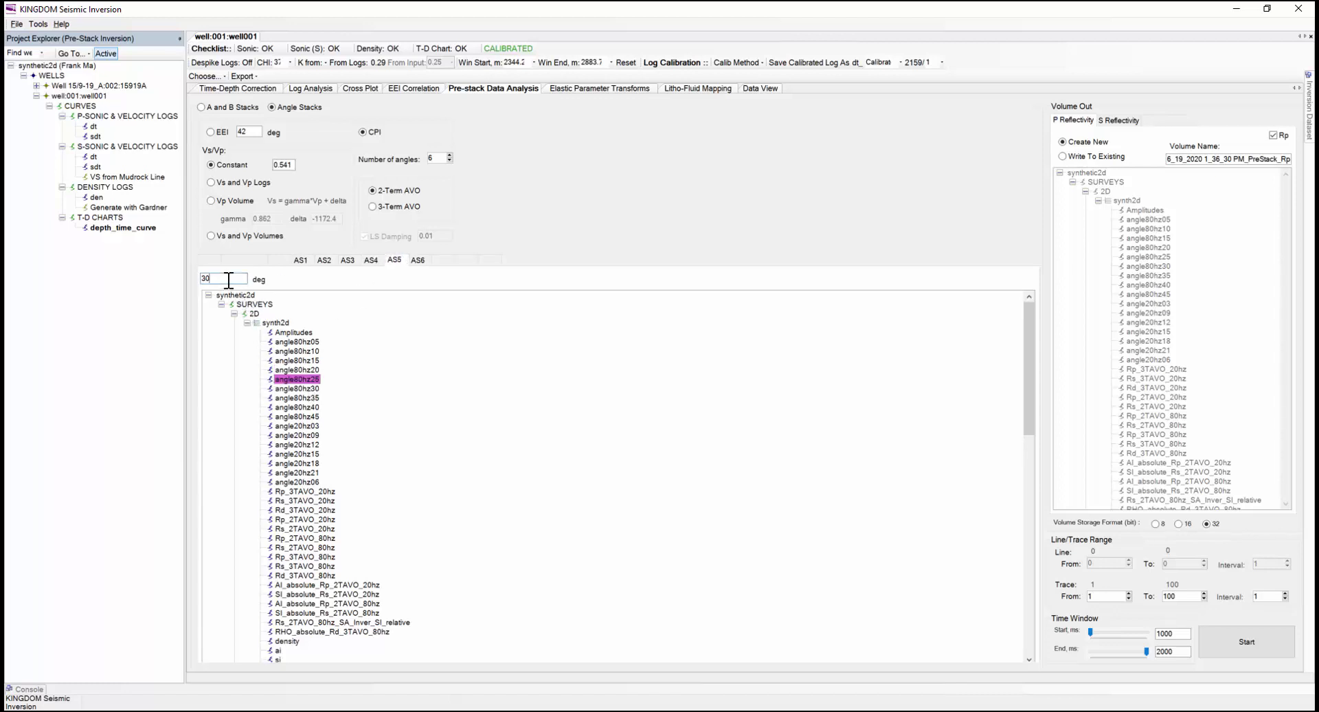
pyautogui.press('BackSpace')
pyautogui.press('BackSpace')
pyautogui.write('25')
# Assign angle80hz30 to angle stack AS6, keeping its angle at 30 degrees.
pyautogui.click(418, 260)
pyautogui.click(306, 388)
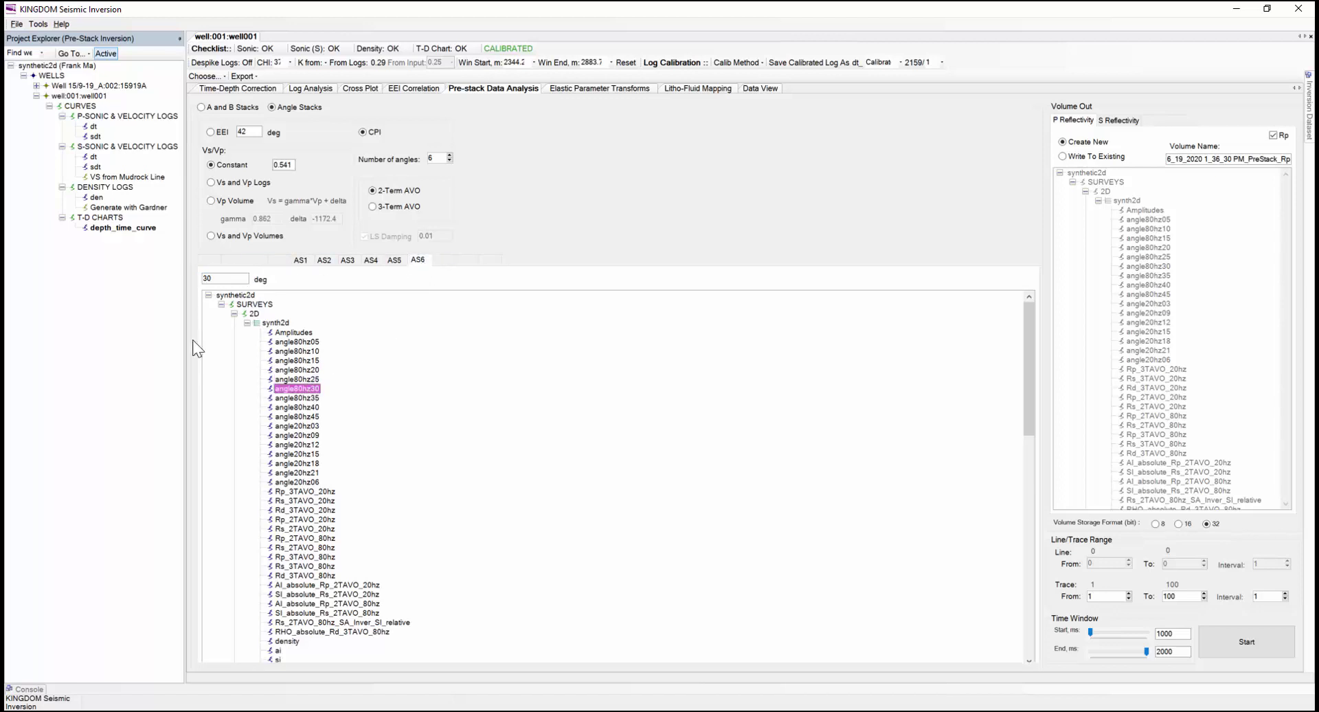
pyautogui.click(219, 279)
# Review the assigned volume and angle of each angle stack from AS1 to AS6.
pyautogui.click(300, 260)
pyautogui.click(322, 258)
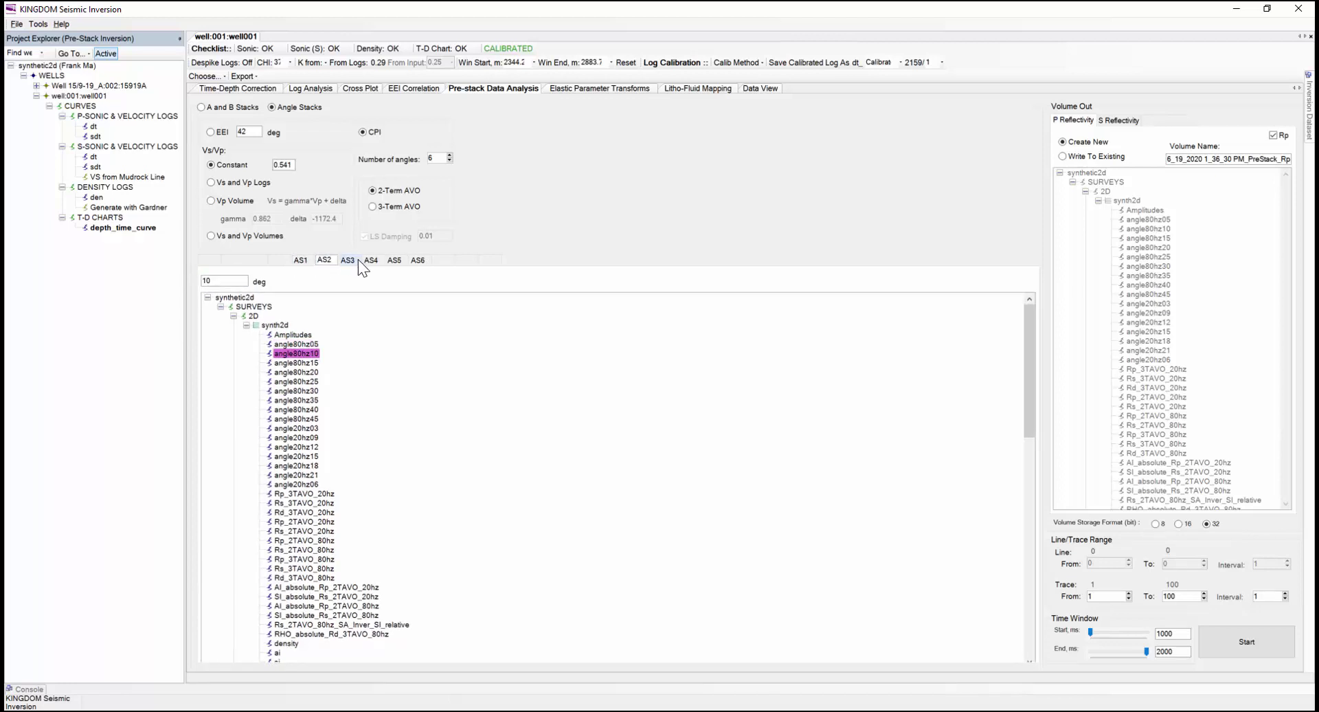
pyautogui.click(355, 259)
pyautogui.click(374, 262)
pyautogui.click(400, 262)
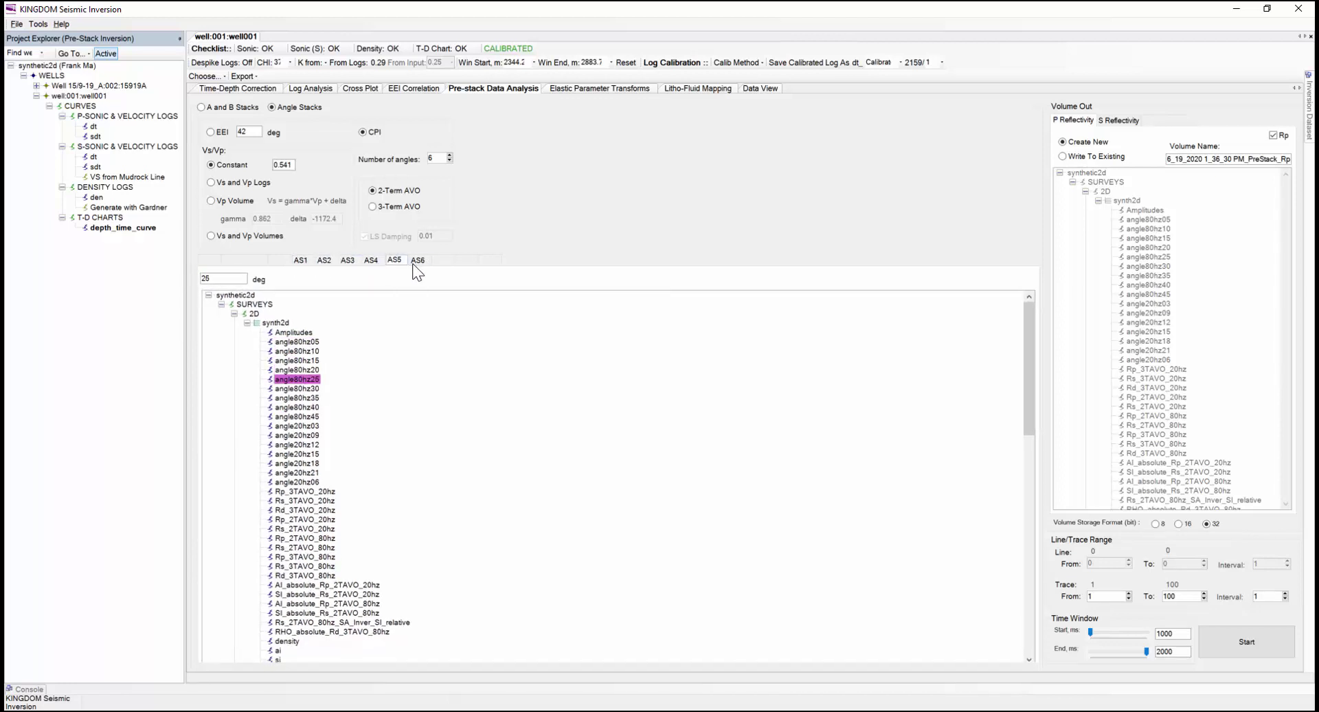
pyautogui.click(418, 261)
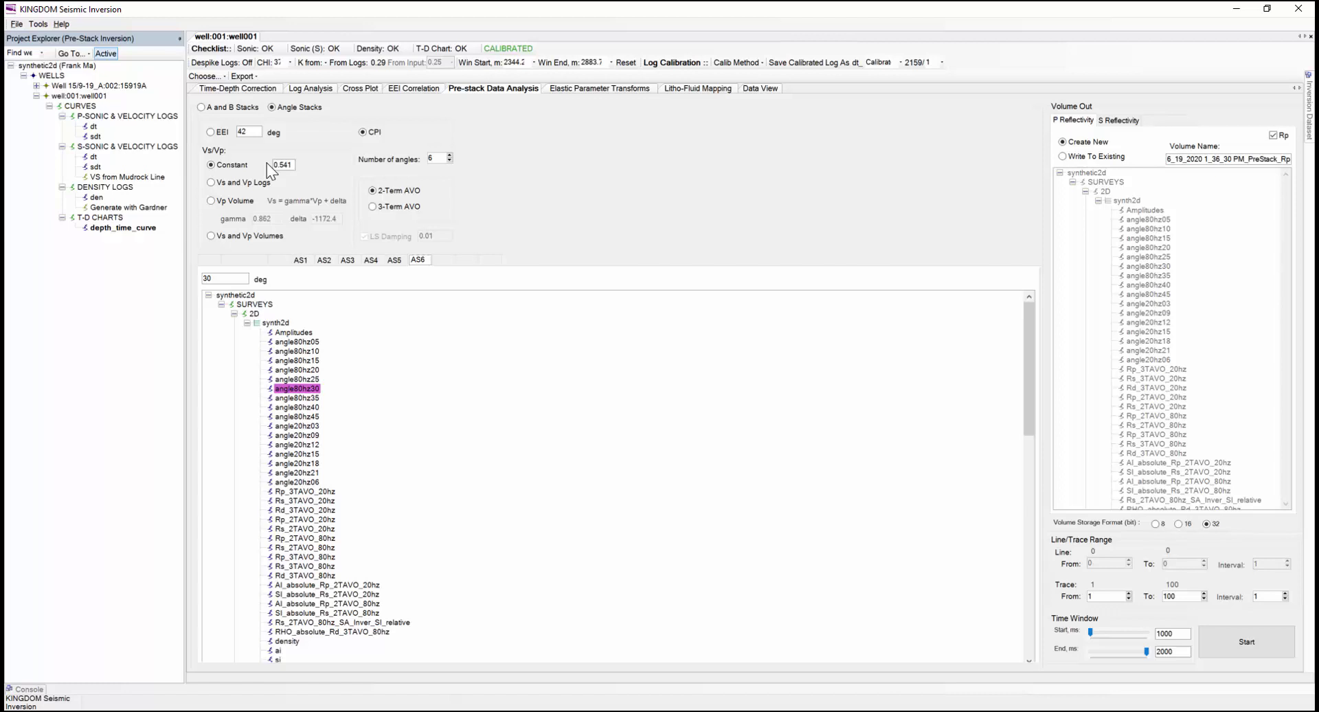
# Base Vs/Vp on the Vs and Vp logs and view those curves in the log analysis before returning to the pre-stack setup.
pyautogui.click(217, 183)
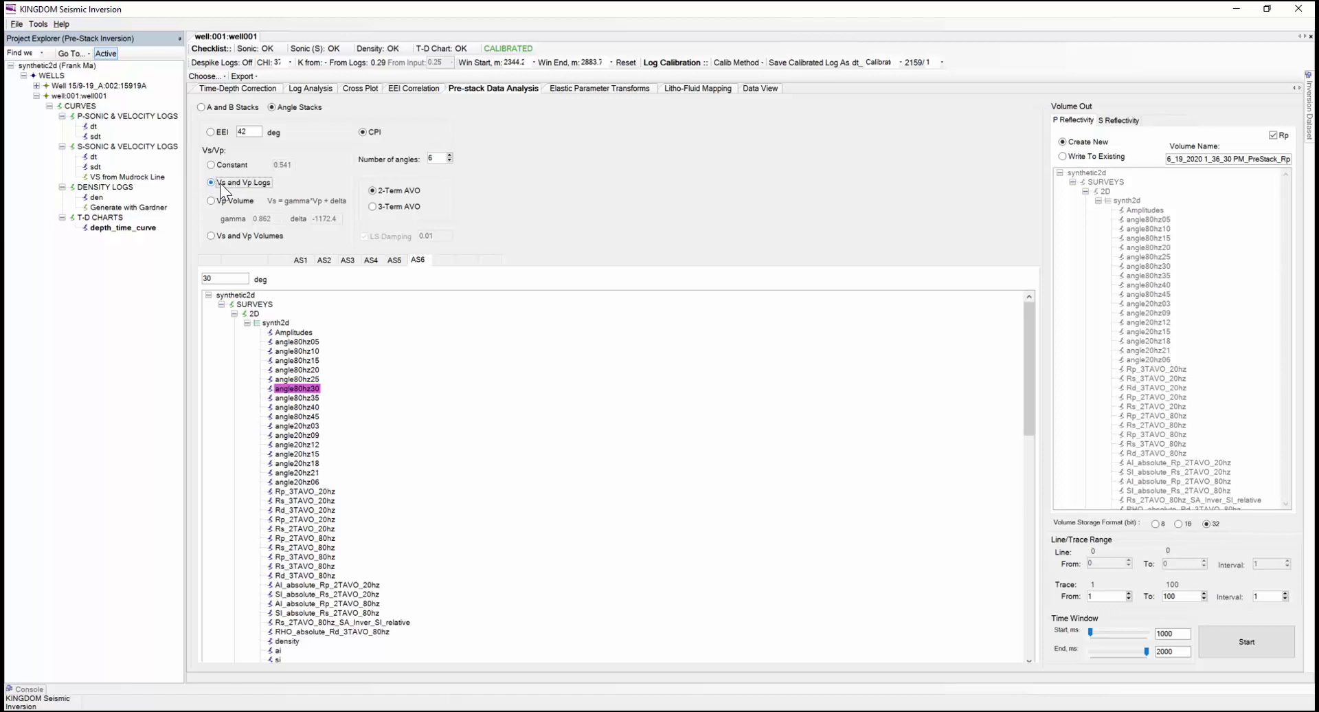
pyautogui.click(310, 88)
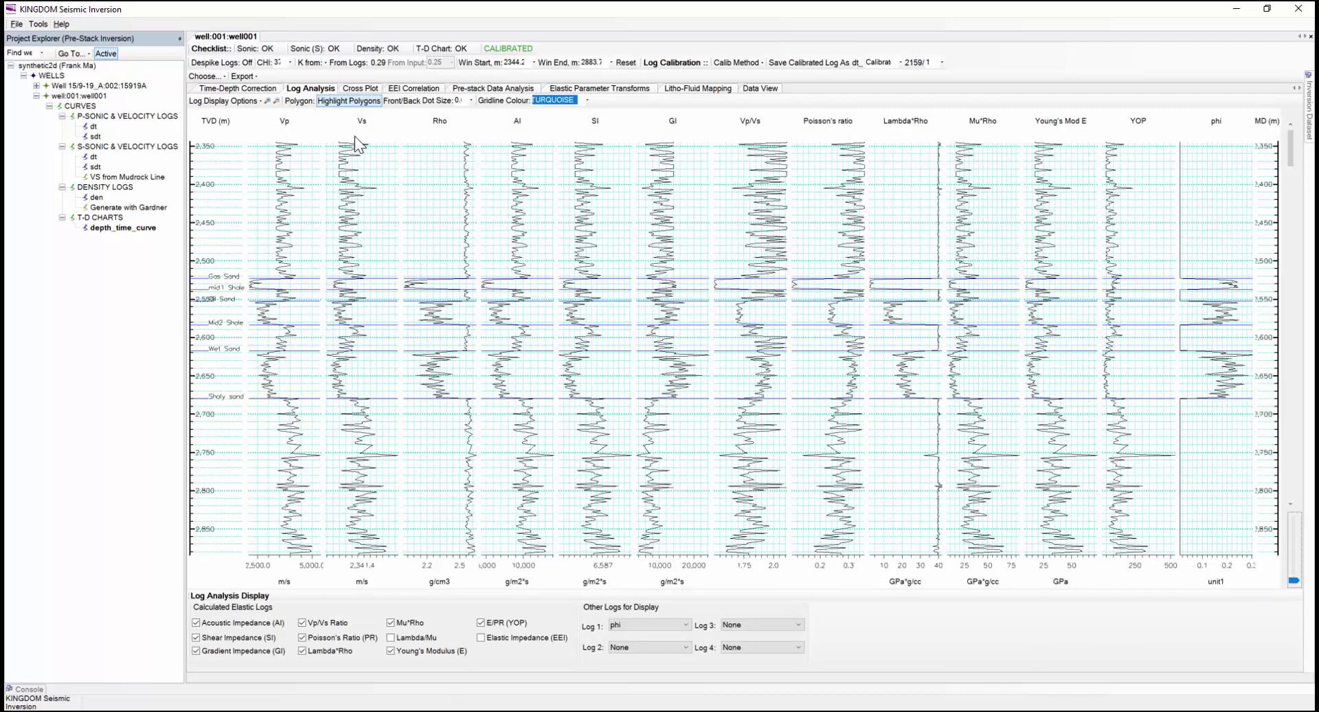
pyautogui.click(491, 90)
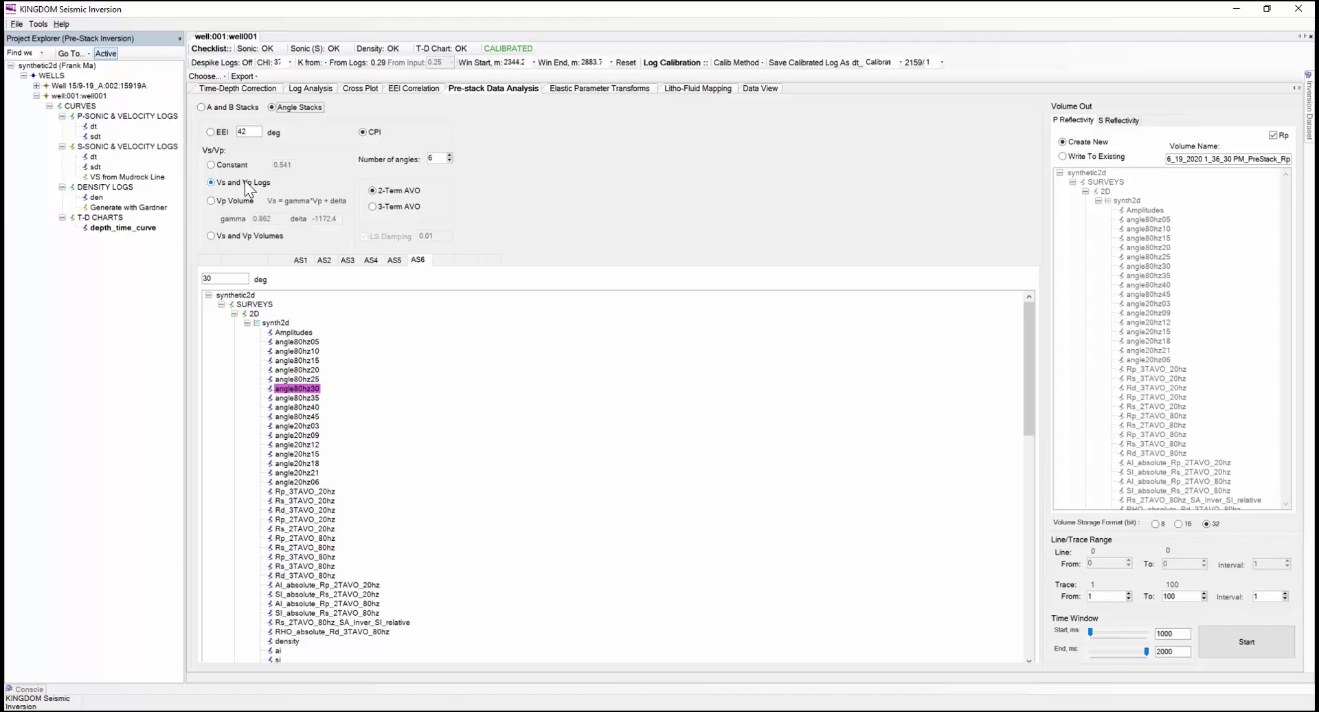
# Base Vs/Vp on a Vp volume and take gamma and delta from the linear-scale Vp vs Vs cross plot, comparing it with the log scale.
pyautogui.click(212, 200)
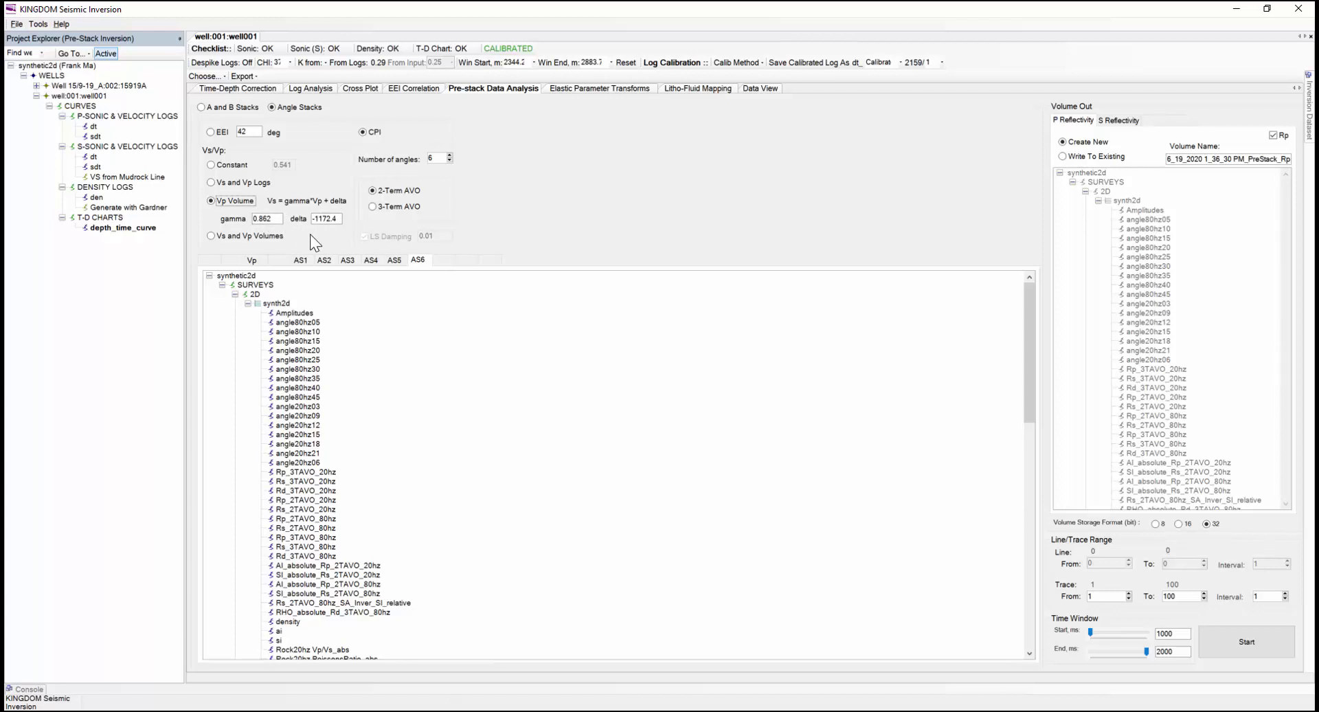
pyautogui.click(349, 88)
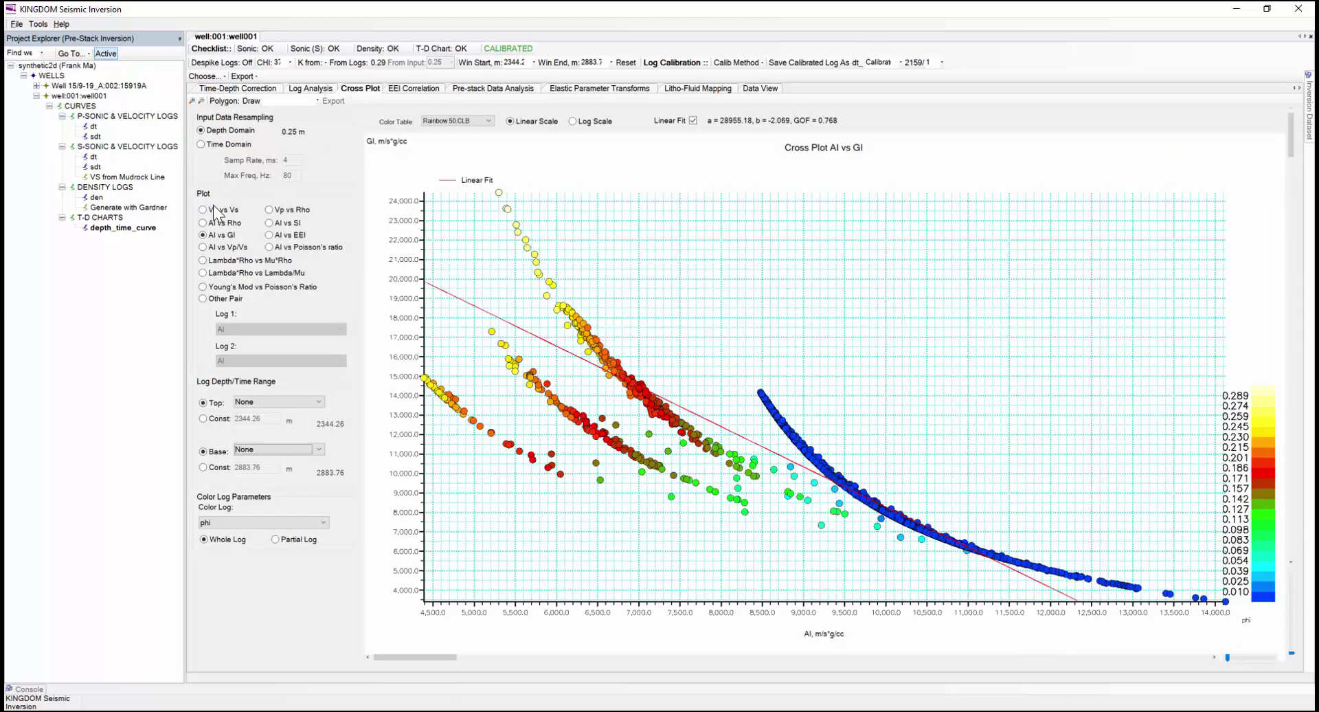
pyautogui.click(202, 211)
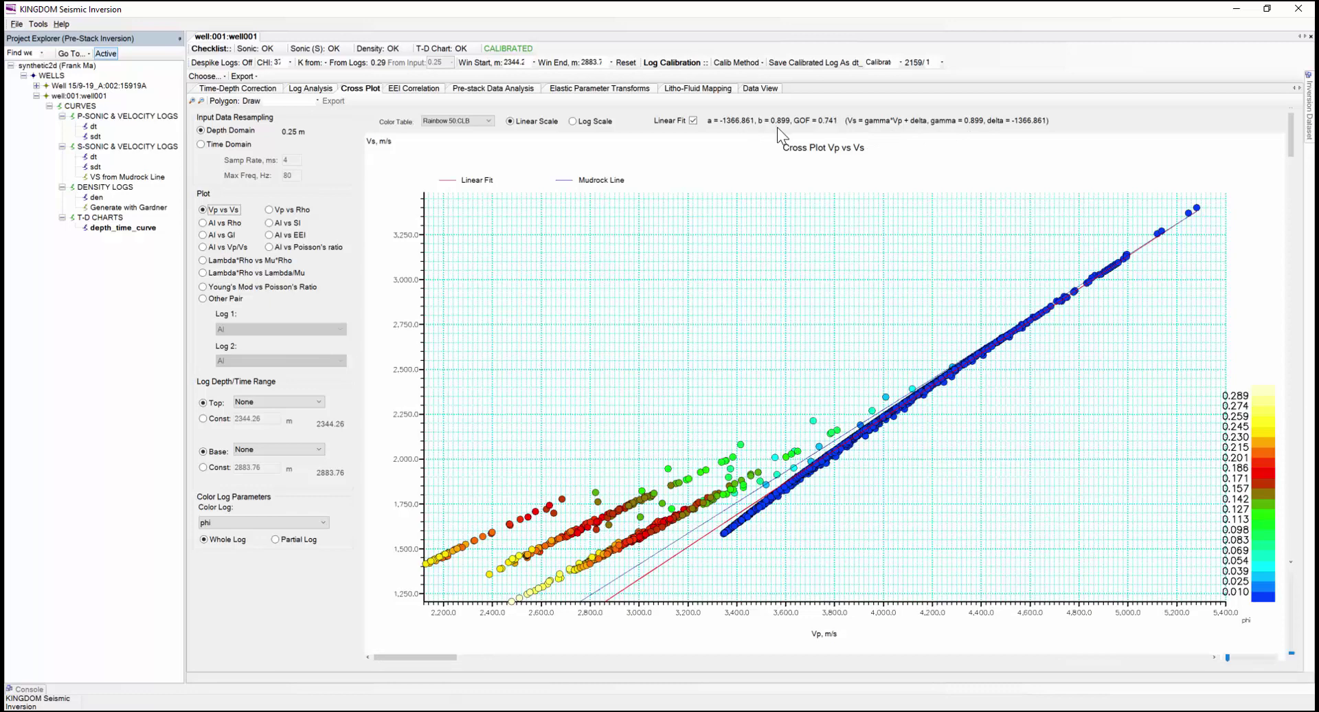
pyautogui.click(574, 124)
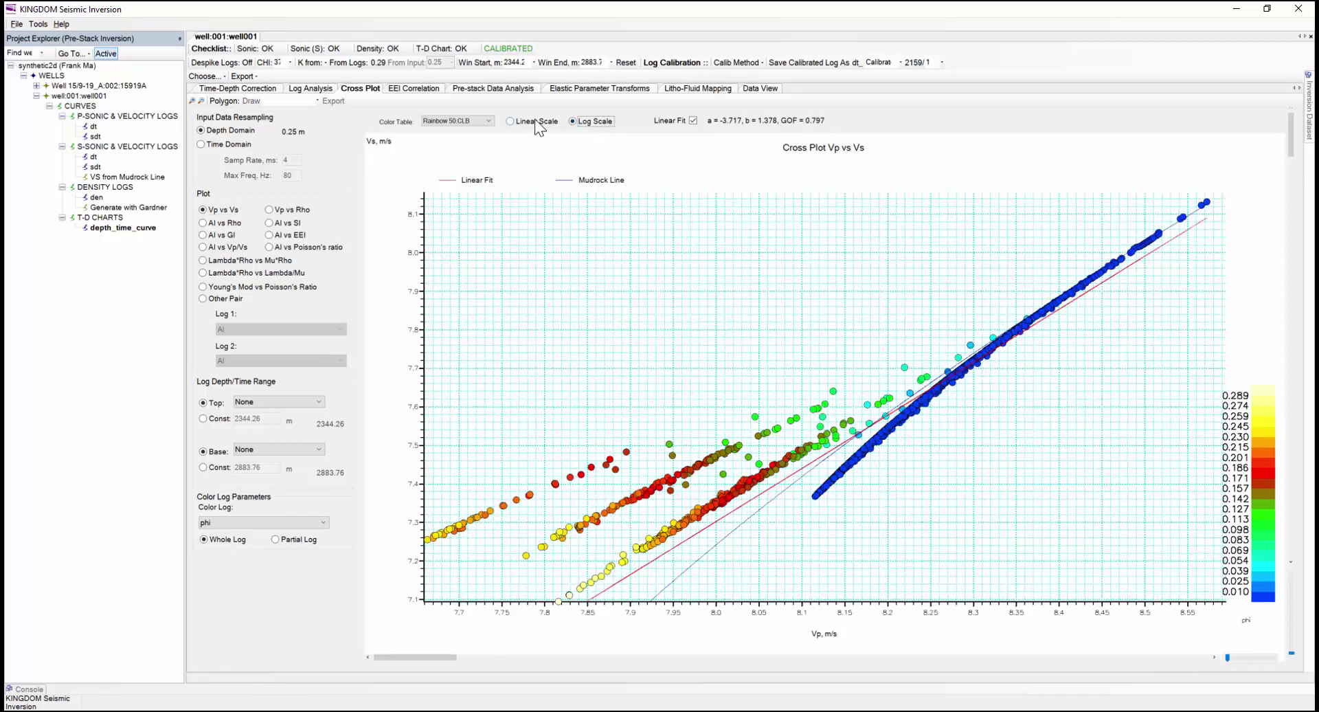
pyautogui.click(513, 122)
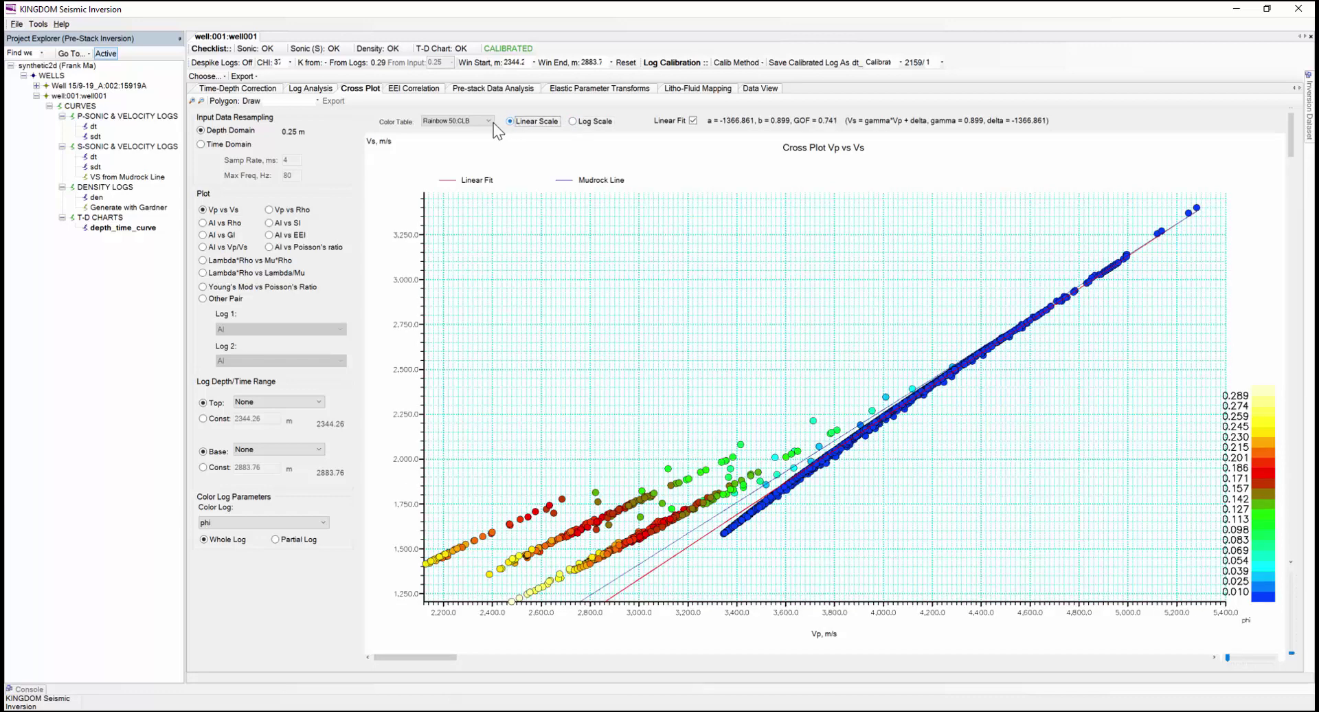
pyautogui.click(490, 89)
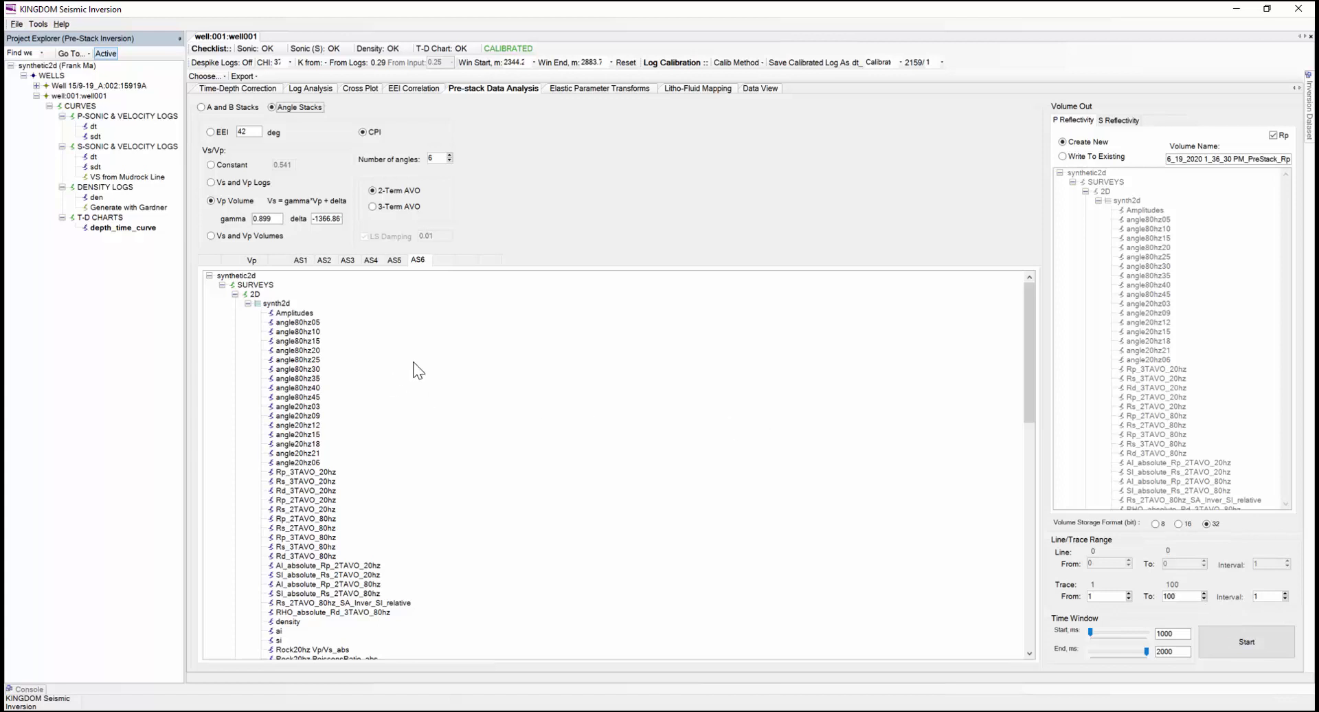
# Base Vs/Vp on Vs and Vp volumes and look through the volumes available for the Vp and Vs inputs.
pyautogui.click(212, 236)
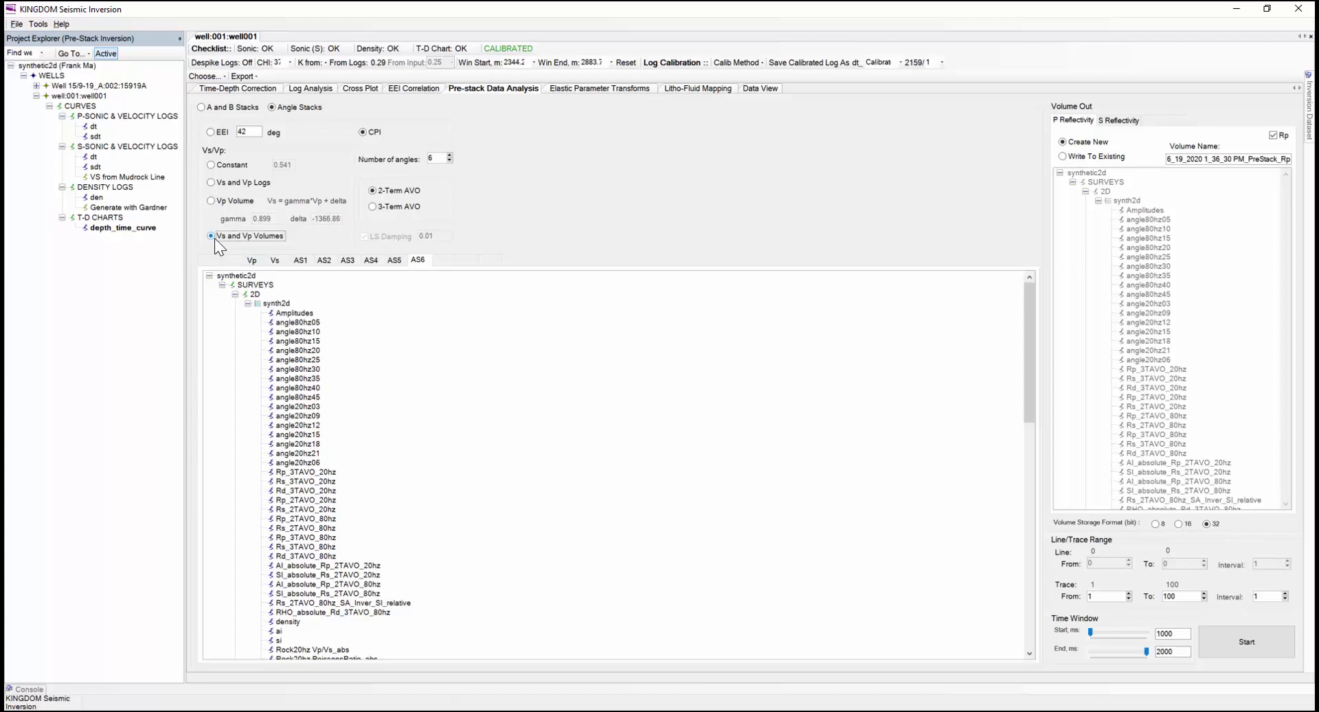
pyautogui.click(253, 261)
pyautogui.click(275, 261)
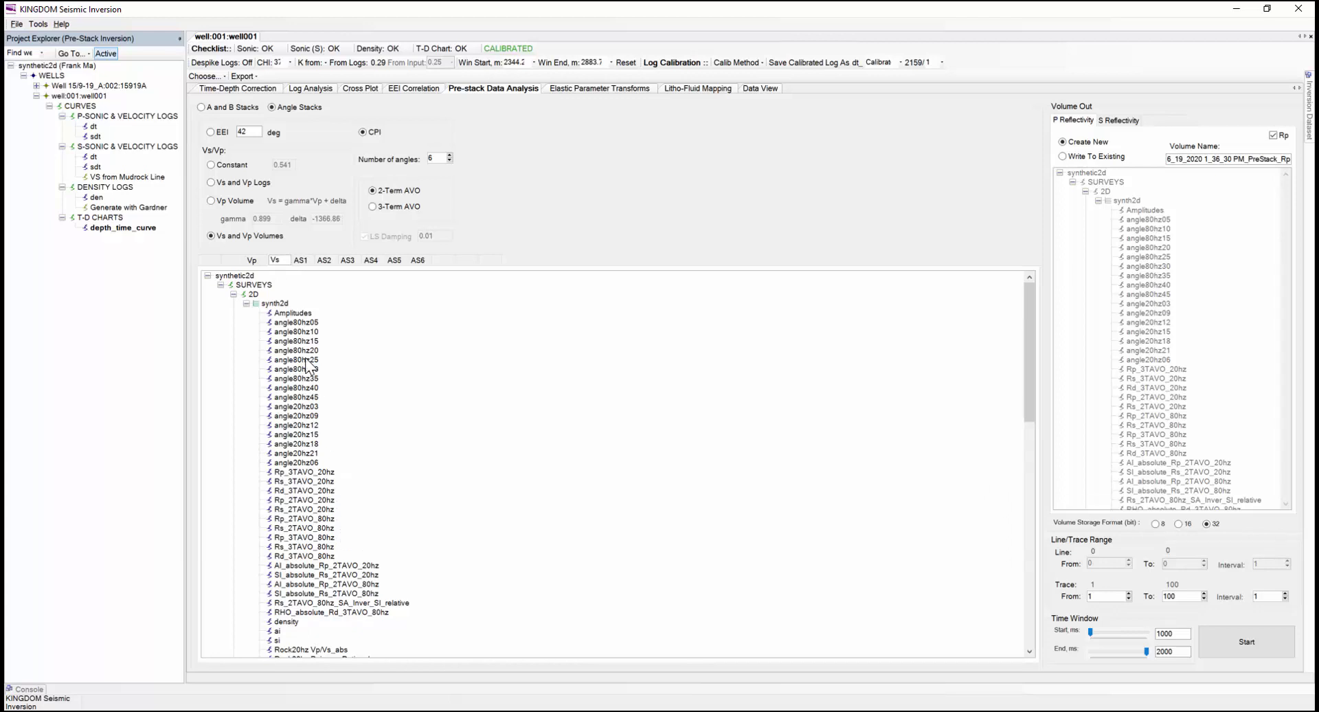
pyautogui.click(252, 263)
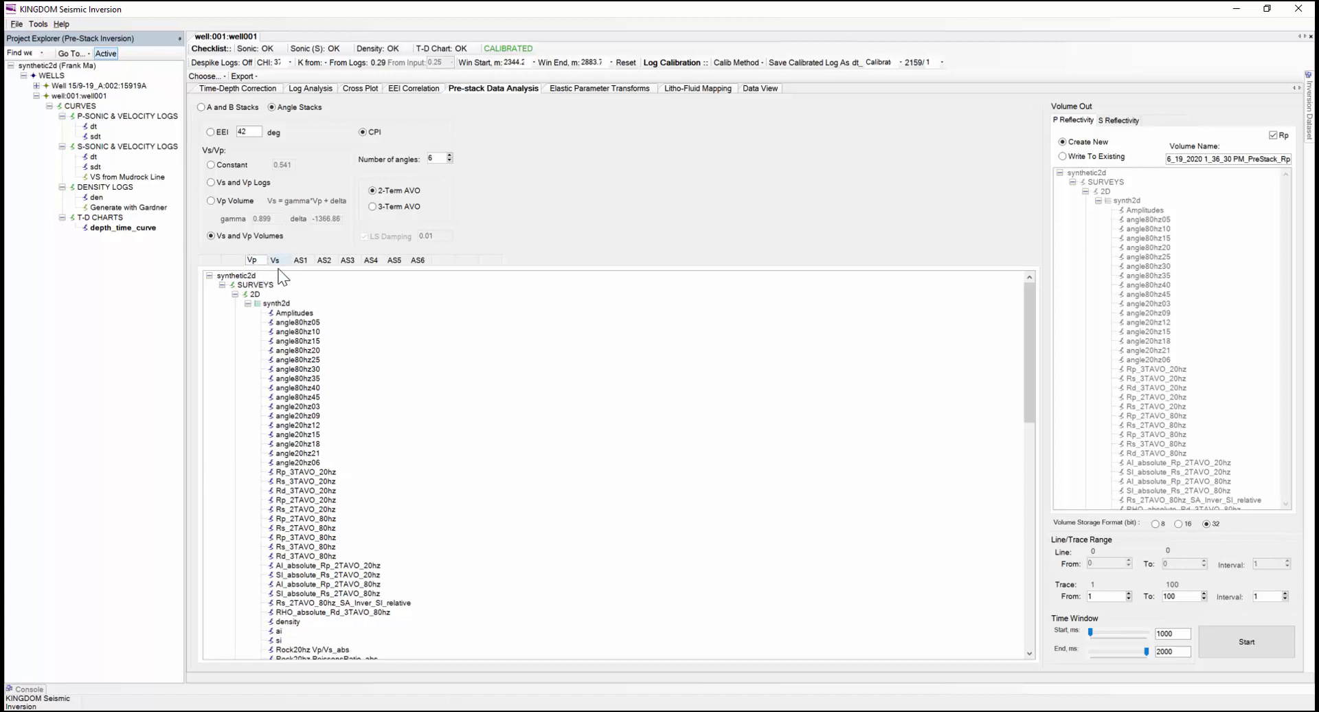
pyautogui.click(277, 261)
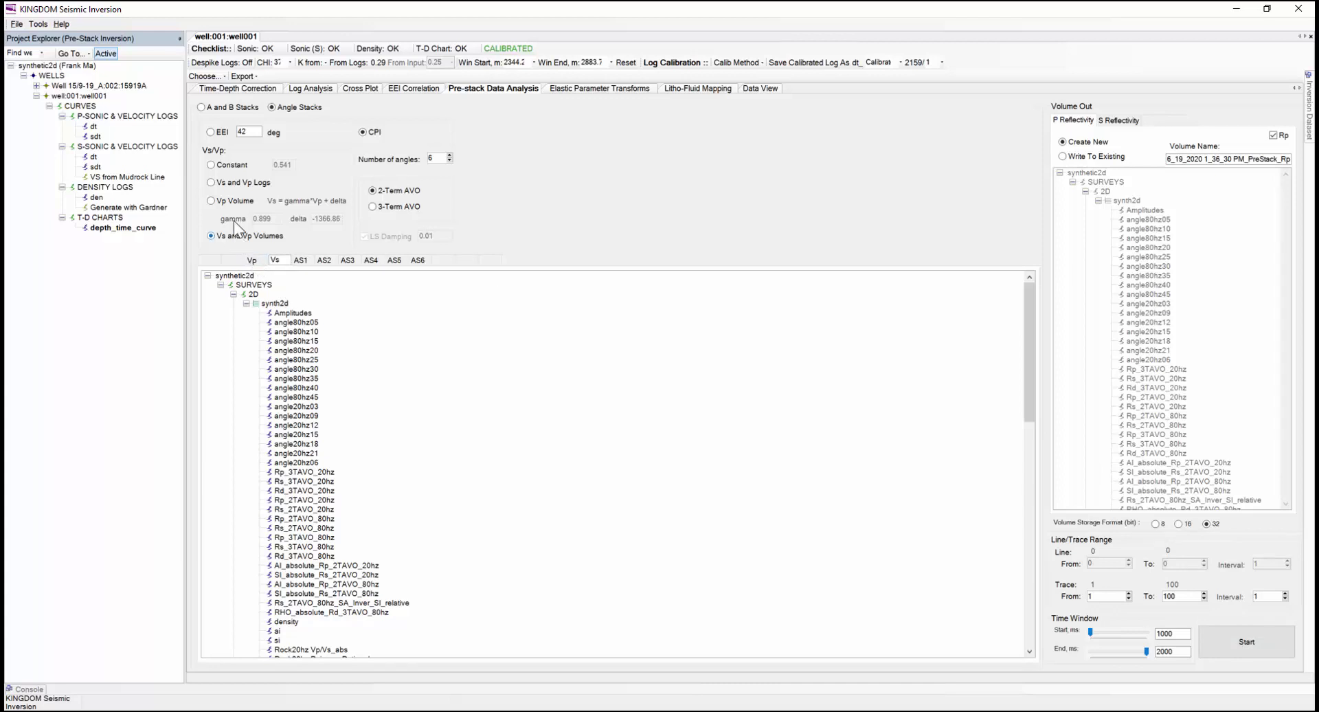
# Base Vs/Vp on the constant value for the AS1 to AS6 angle stacks and switch the inversion to 3-Term AVO.
pyautogui.click(212, 165)
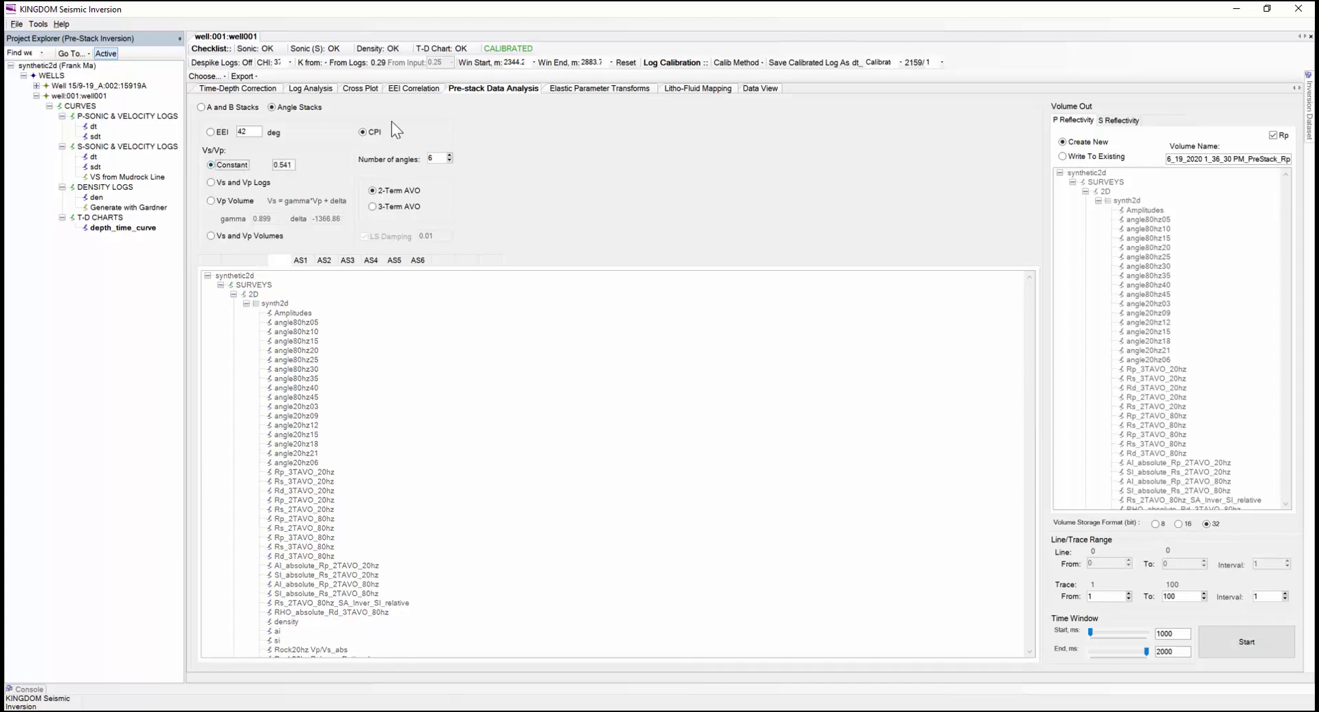
pyautogui.click(300, 259)
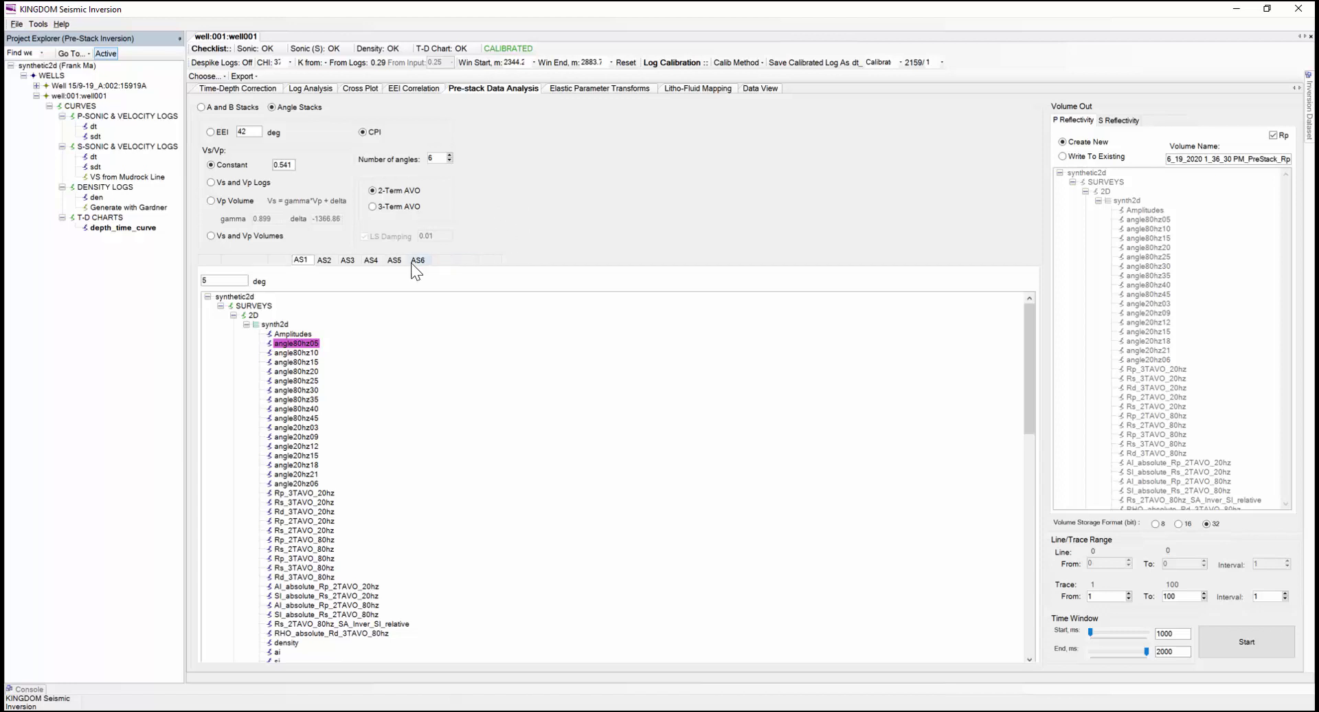
pyautogui.click(372, 207)
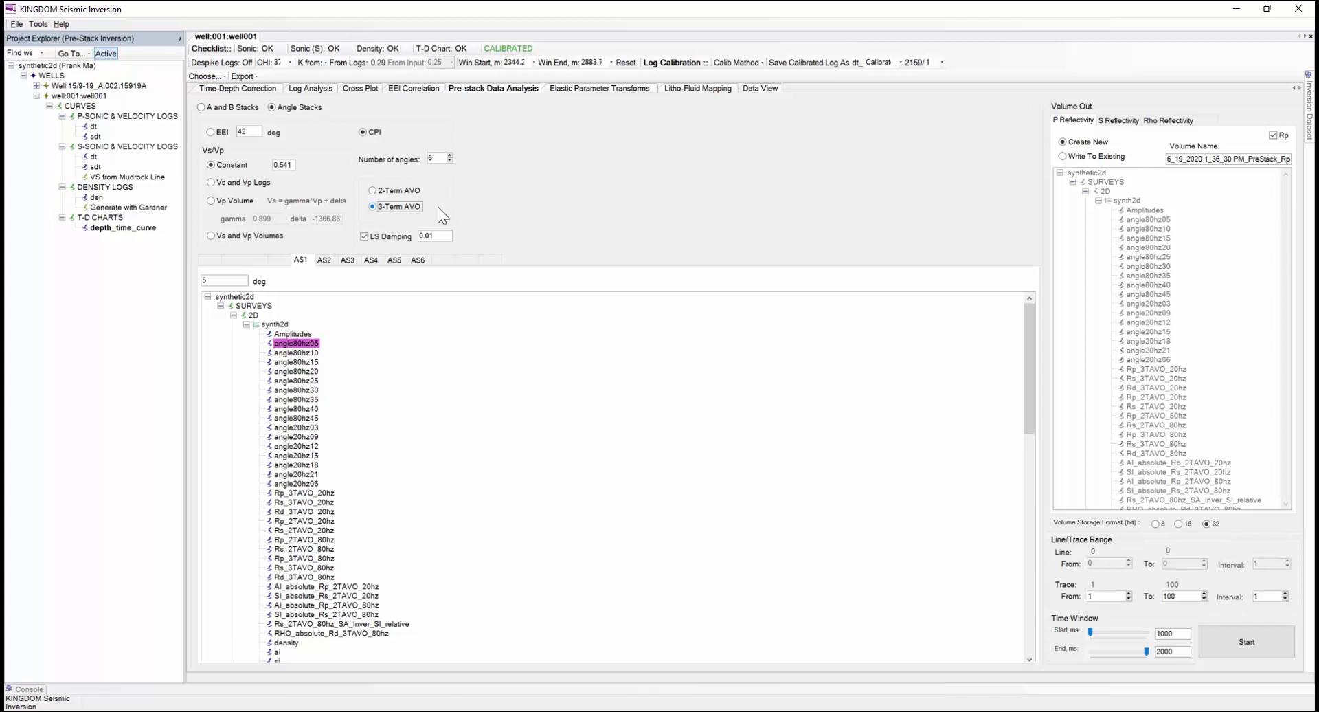
# Review the output volume settings for the P, S and Rho reflectivities.
pyautogui.click(1157, 122)
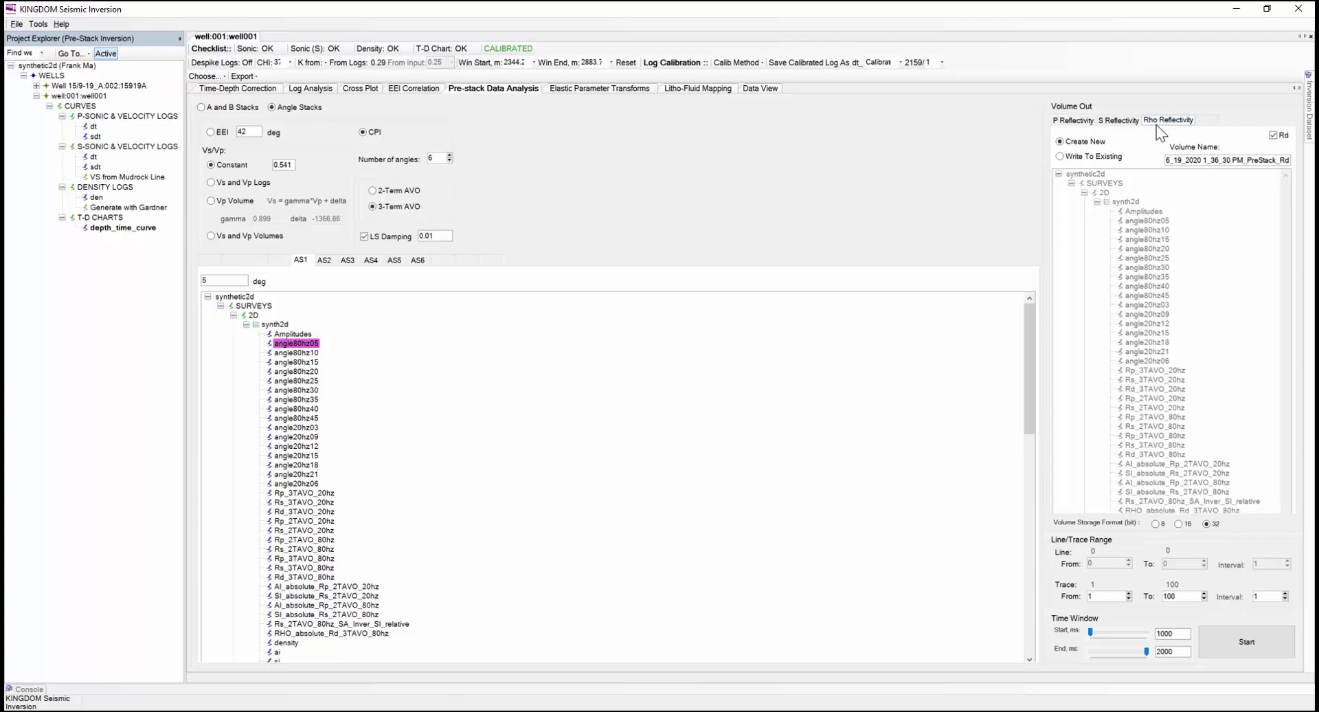
pyautogui.click(1075, 125)
pyautogui.click(1111, 124)
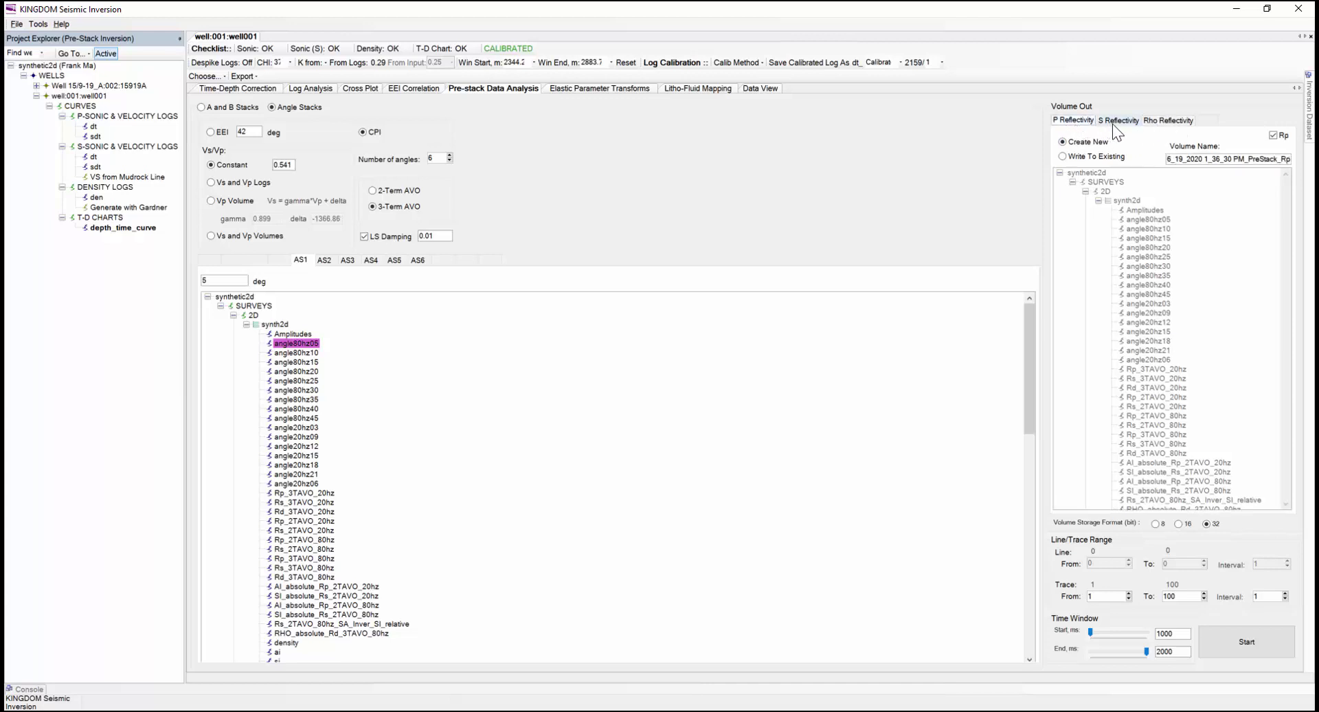
pyautogui.click(1157, 124)
pyautogui.click(1073, 125)
# Raise the number of angles to 9 and check the volumes and angles assigned to AS2 through AS6.
pyautogui.click(449, 156)
pyautogui.click(450, 155)
pyautogui.click(449, 156)
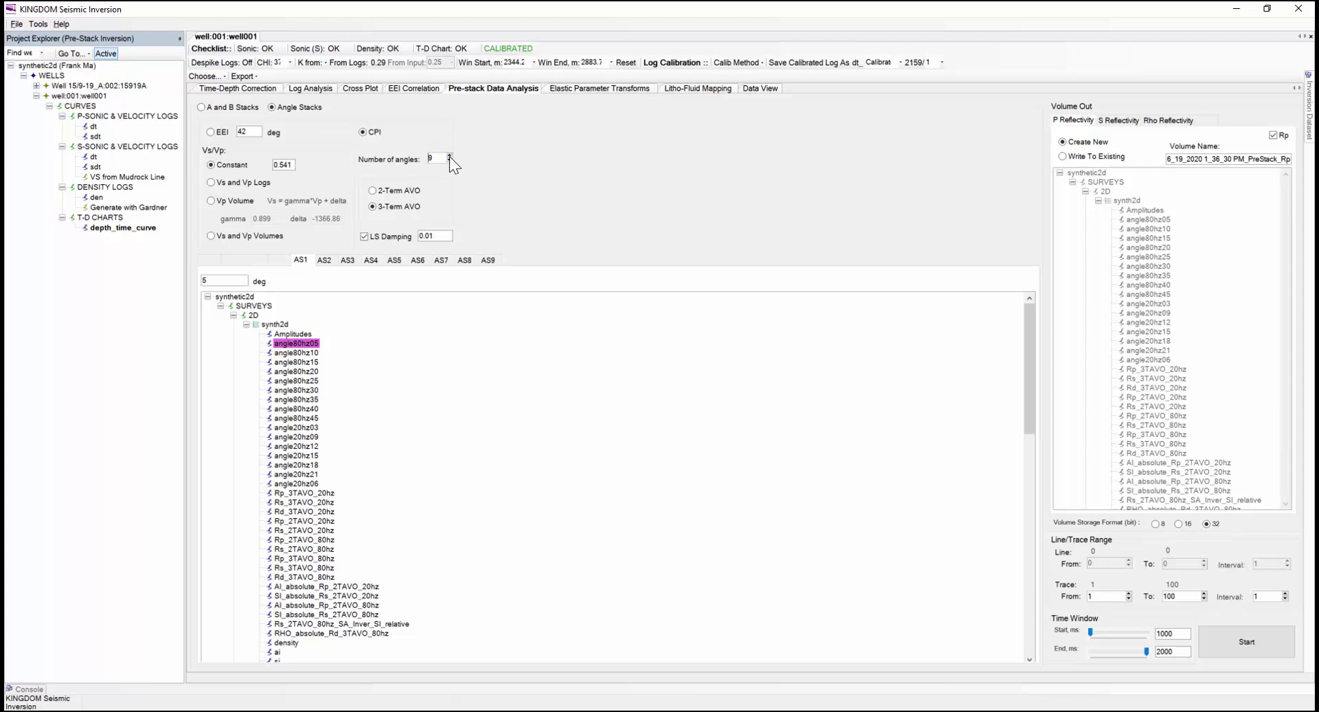
pyautogui.click(327, 261)
pyautogui.click(348, 260)
pyautogui.click(371, 261)
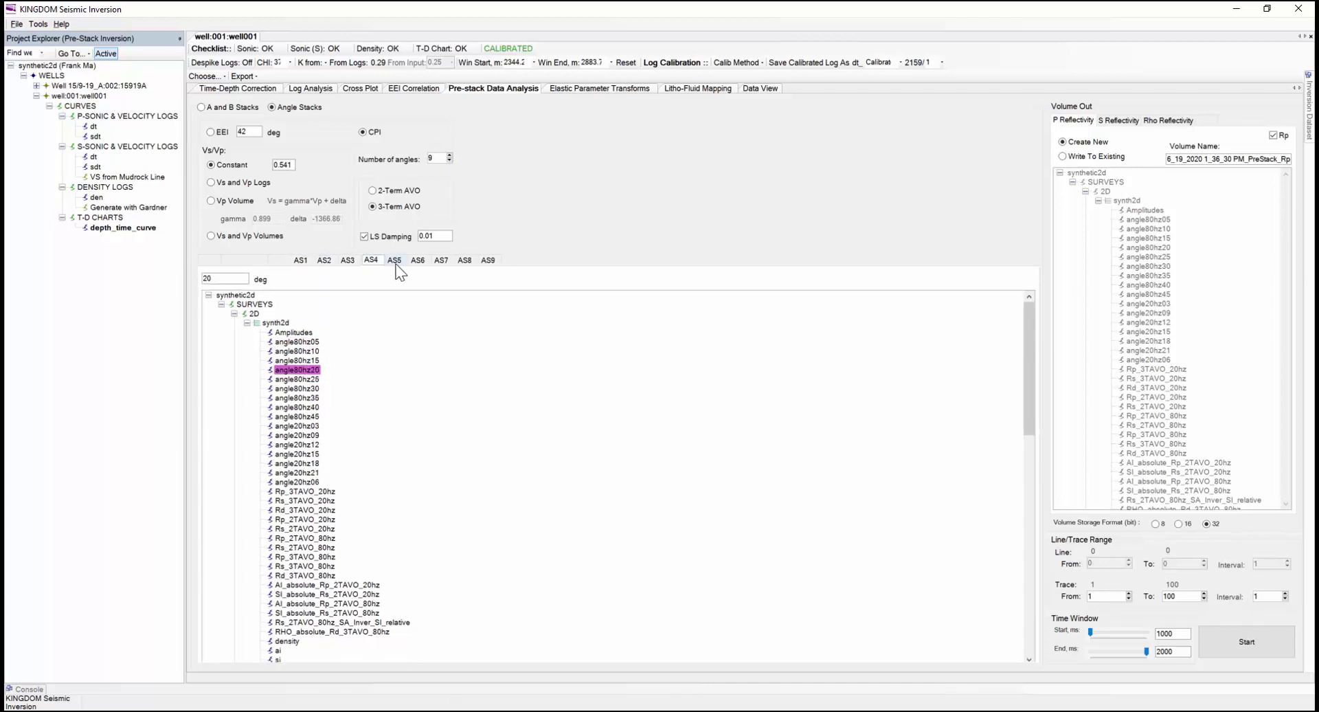
pyautogui.click(395, 261)
pyautogui.click(418, 263)
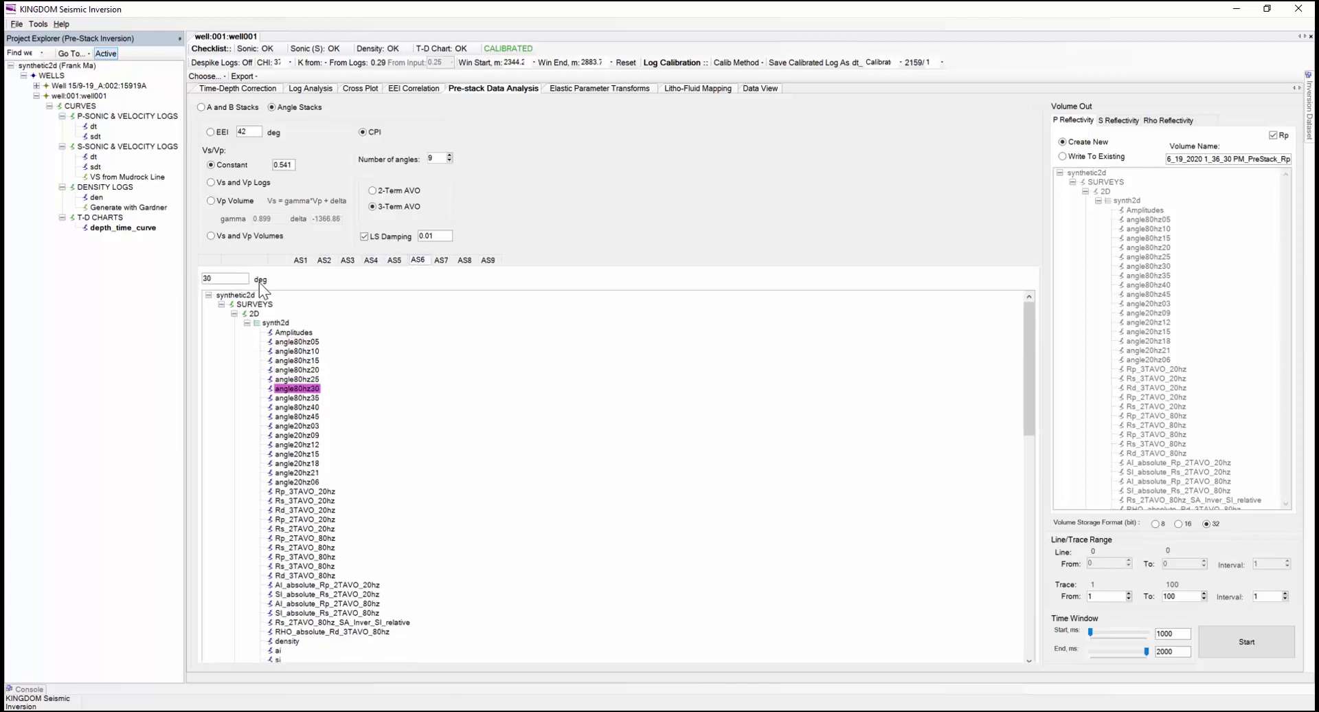
# Assign the angle80hz35 volume to angle stack AS7 and open its angle value for editing.
pyautogui.click(438, 261)
pyautogui.click(296, 397)
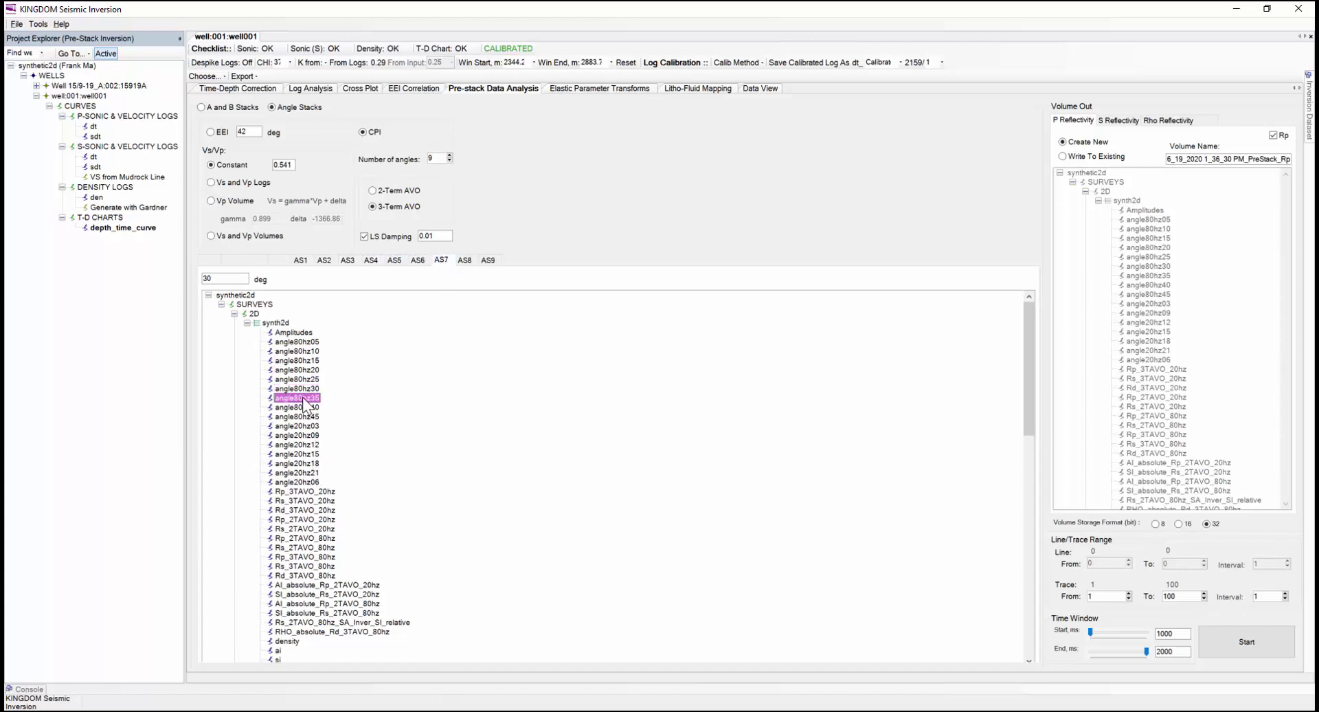
pyautogui.click(217, 279)
# Assign the angle80hz40 volume to angle stack AS8 and set its angle to 40 degrees.
pyautogui.click(465, 261)
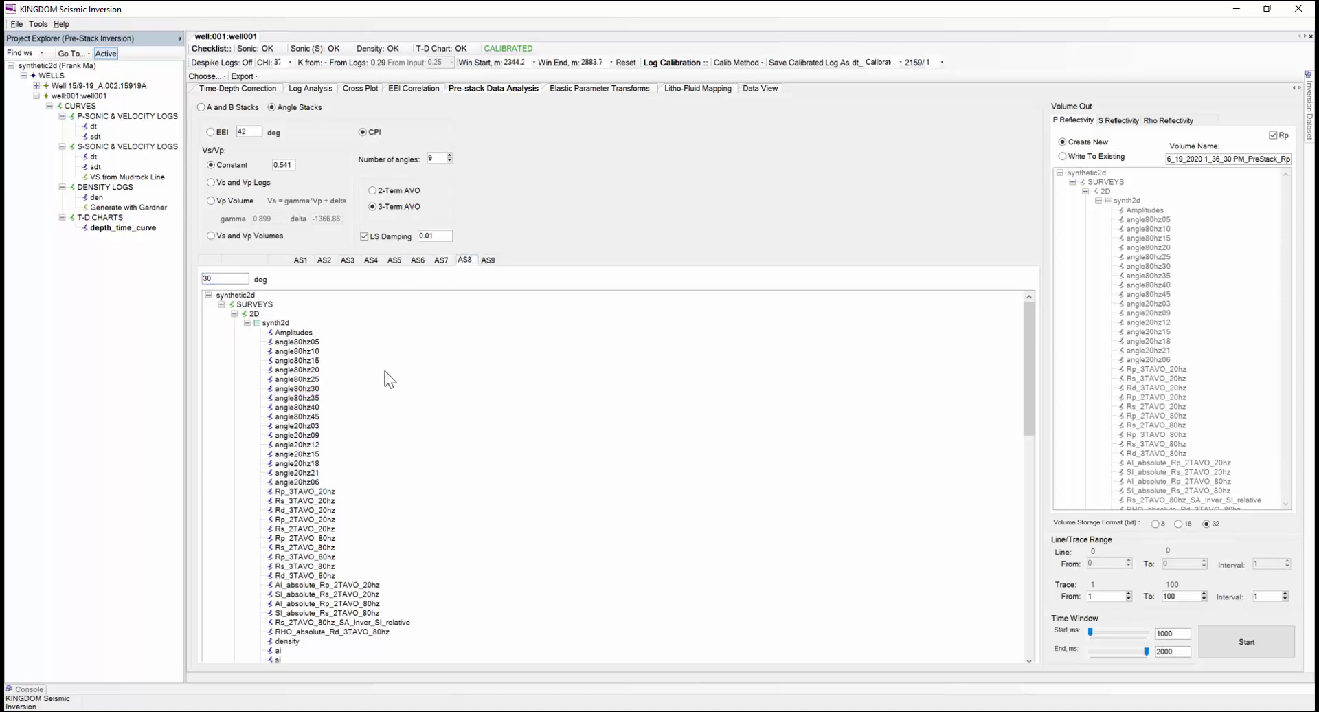
pyautogui.click(303, 408)
pyautogui.click(231, 278)
pyautogui.press('BackSpace')
pyautogui.press('BackSpace')
pyautogui.write('40')
# Assign the angle80hz45 volume to angle stack AS9 and set its angle to 45 degrees.
pyautogui.click(488, 261)
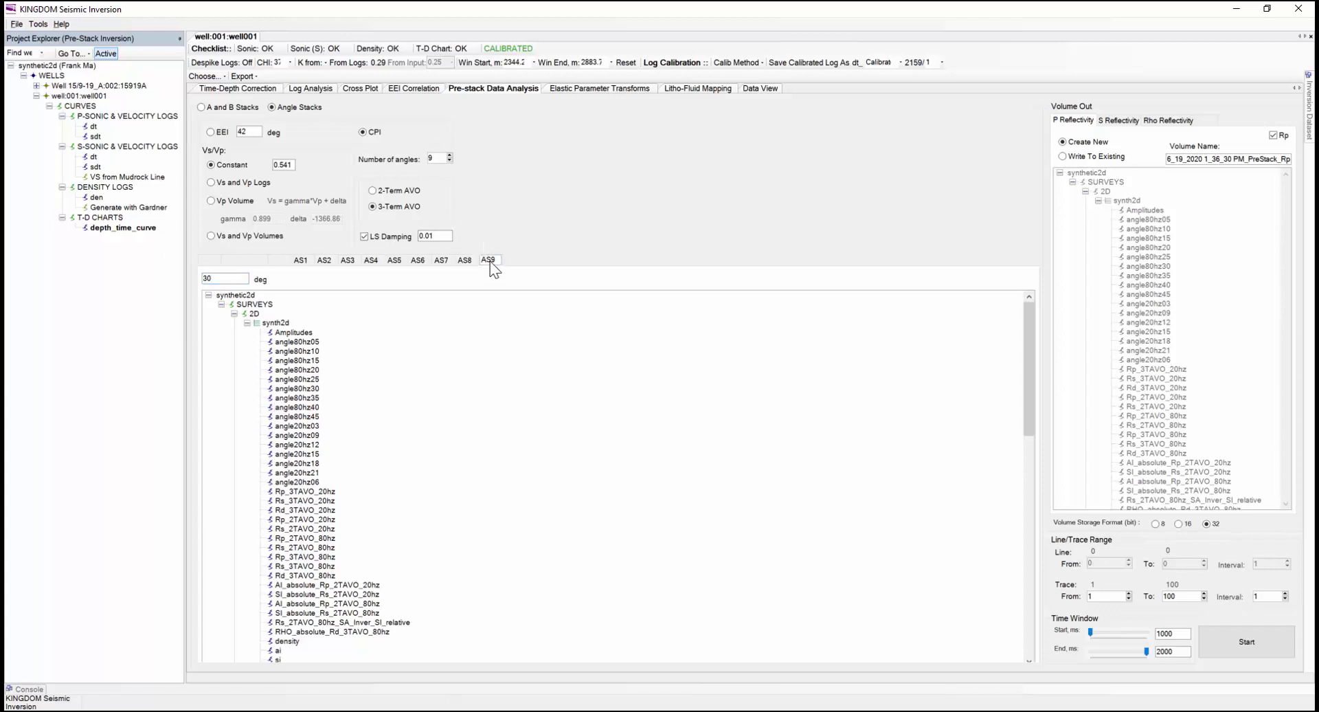
pyautogui.click(296, 416)
pyautogui.press('BackSpace')
pyautogui.press('BackSpace')
pyautogui.write('45')
# Switch from Pre-Stack Inversion to SA Inversion for Acoustic Impedance, accepting that all well windows close.
pyautogui.click(36, 25)
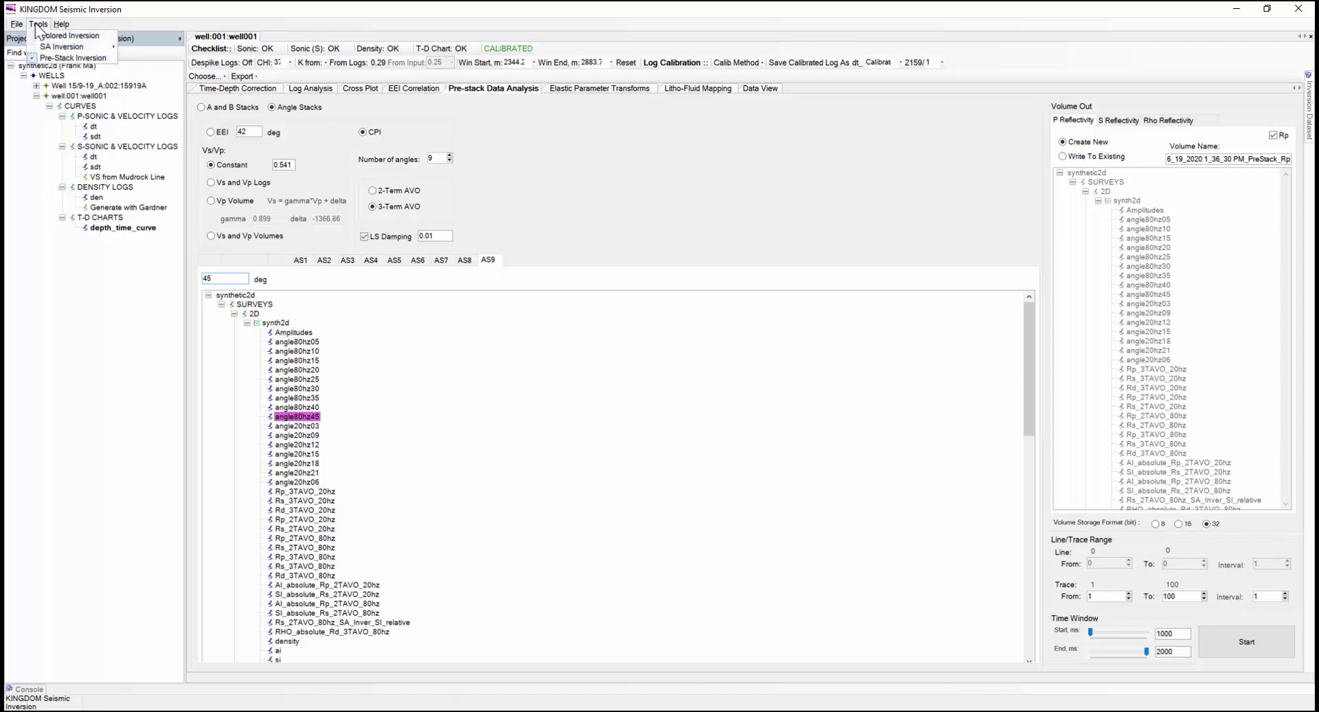
pyautogui.moveTo(74, 47)
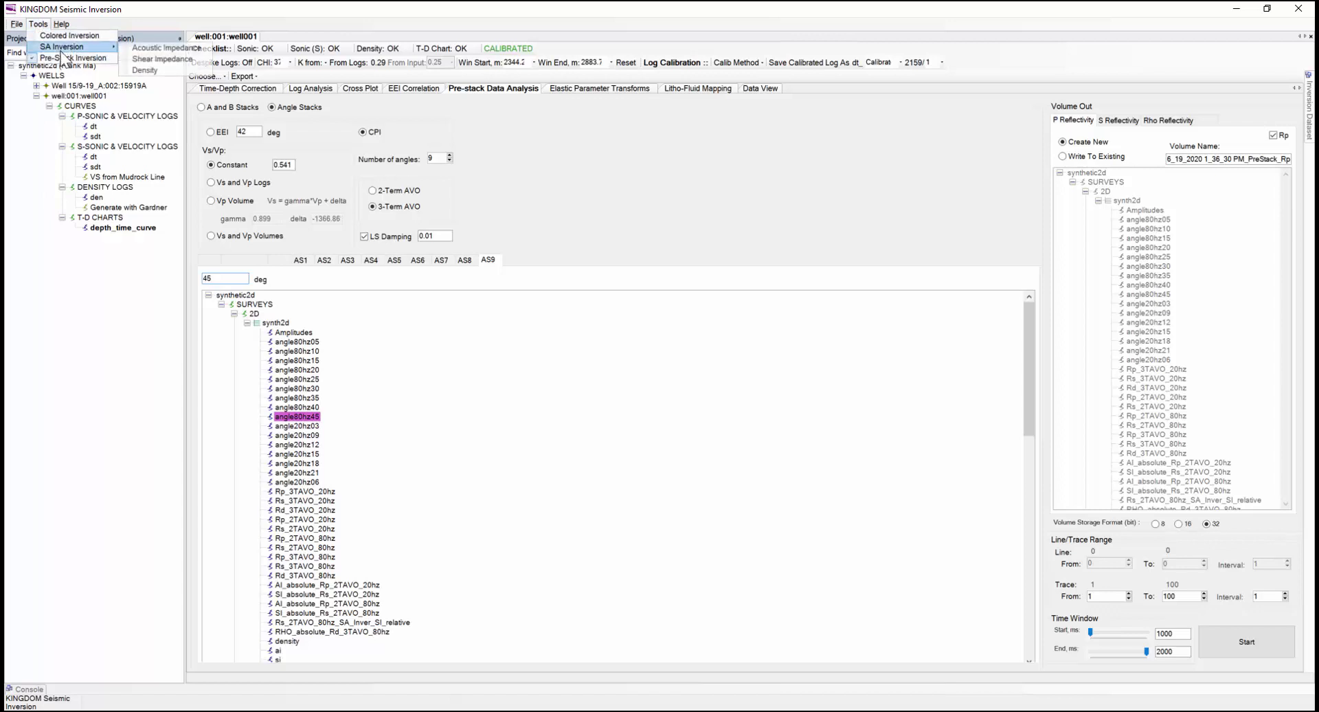
pyautogui.click(171, 48)
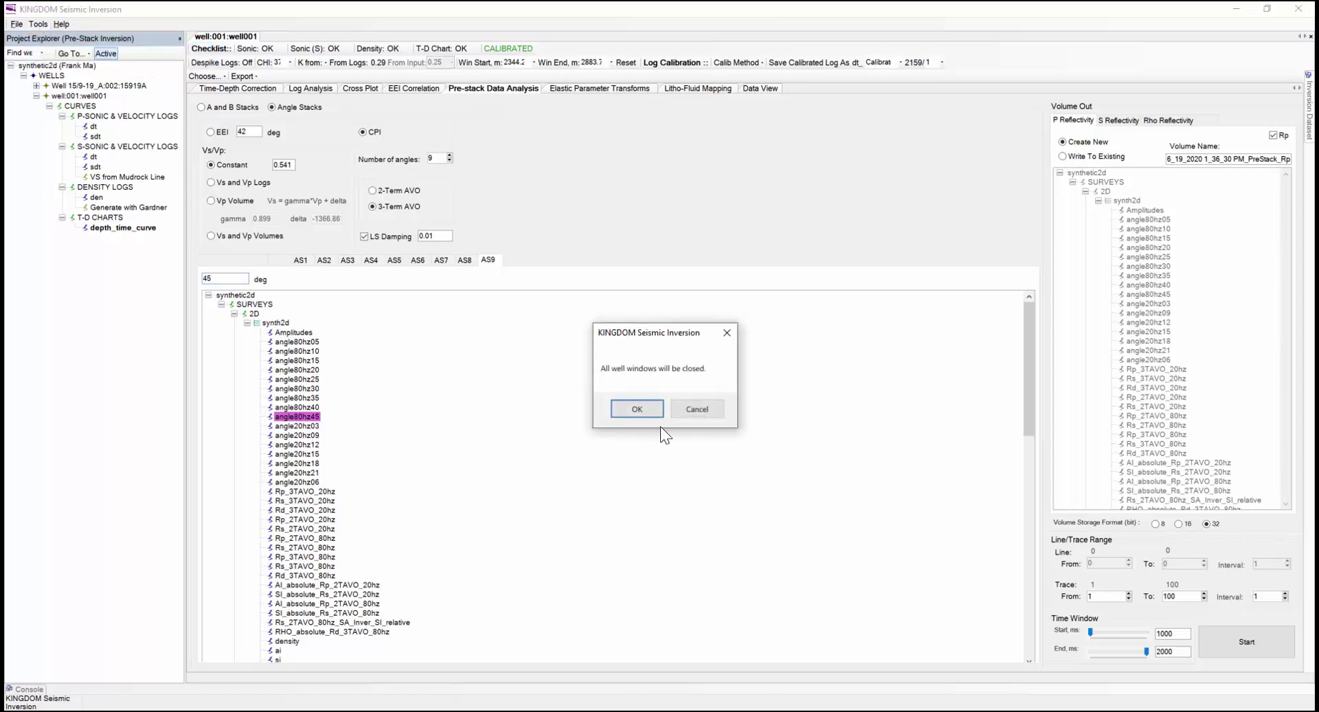
pyautogui.click(632, 411)
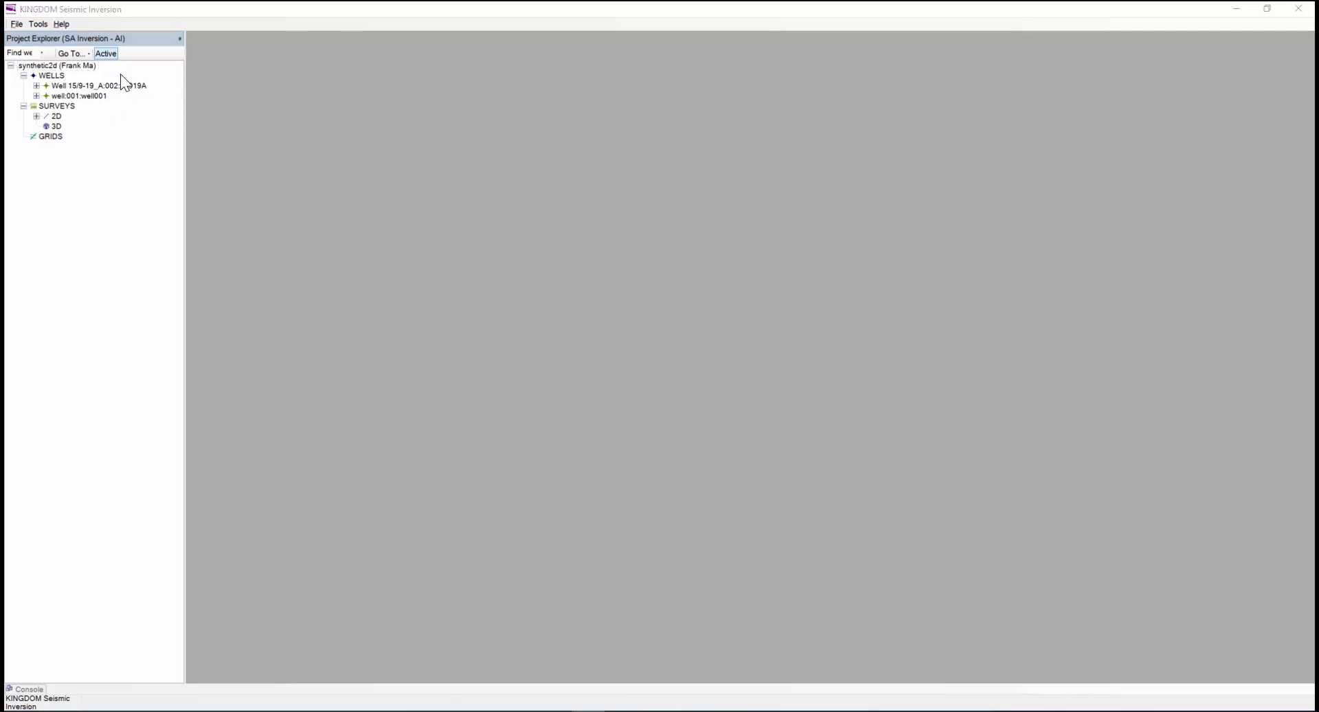
# Load well001's den log and depth_time_curve, and select Rp_2TAVO_80hz from the synth2d amplitudes as the seismic input.
pyautogui.click(37, 97)
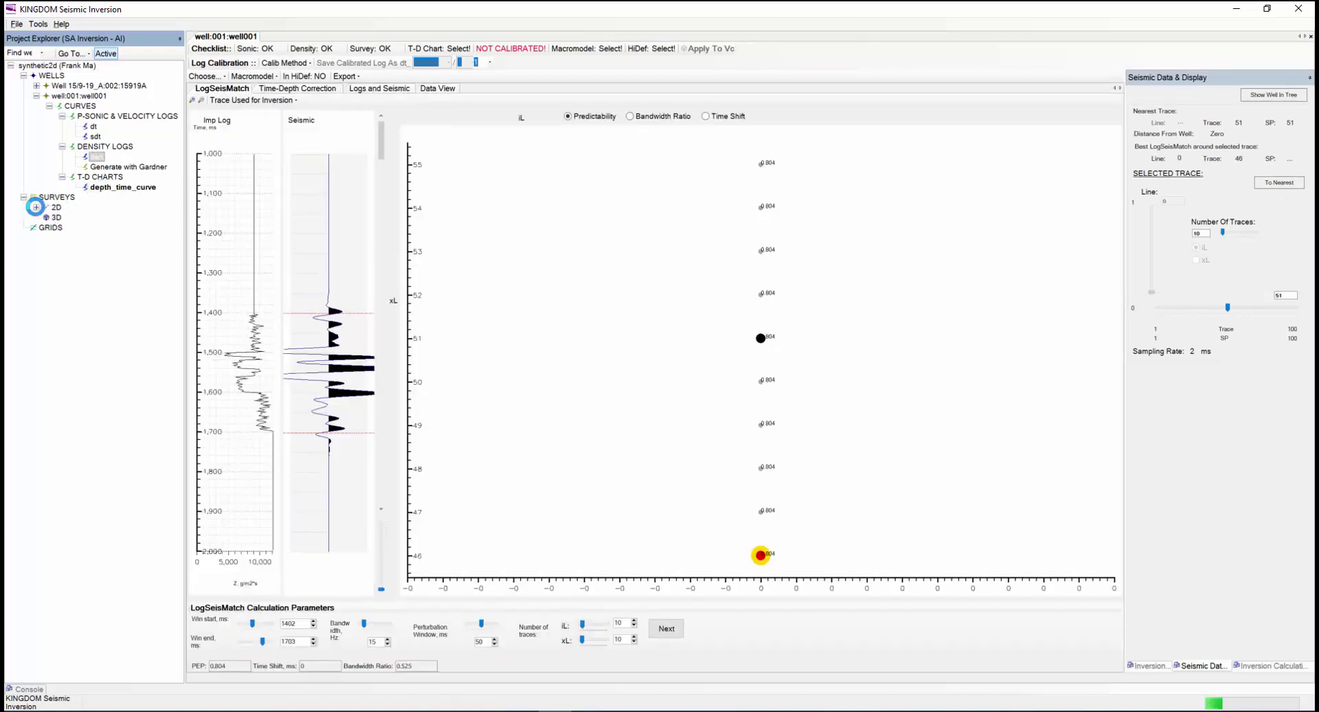
pyautogui.click(36, 206)
pyautogui.click(36, 208)
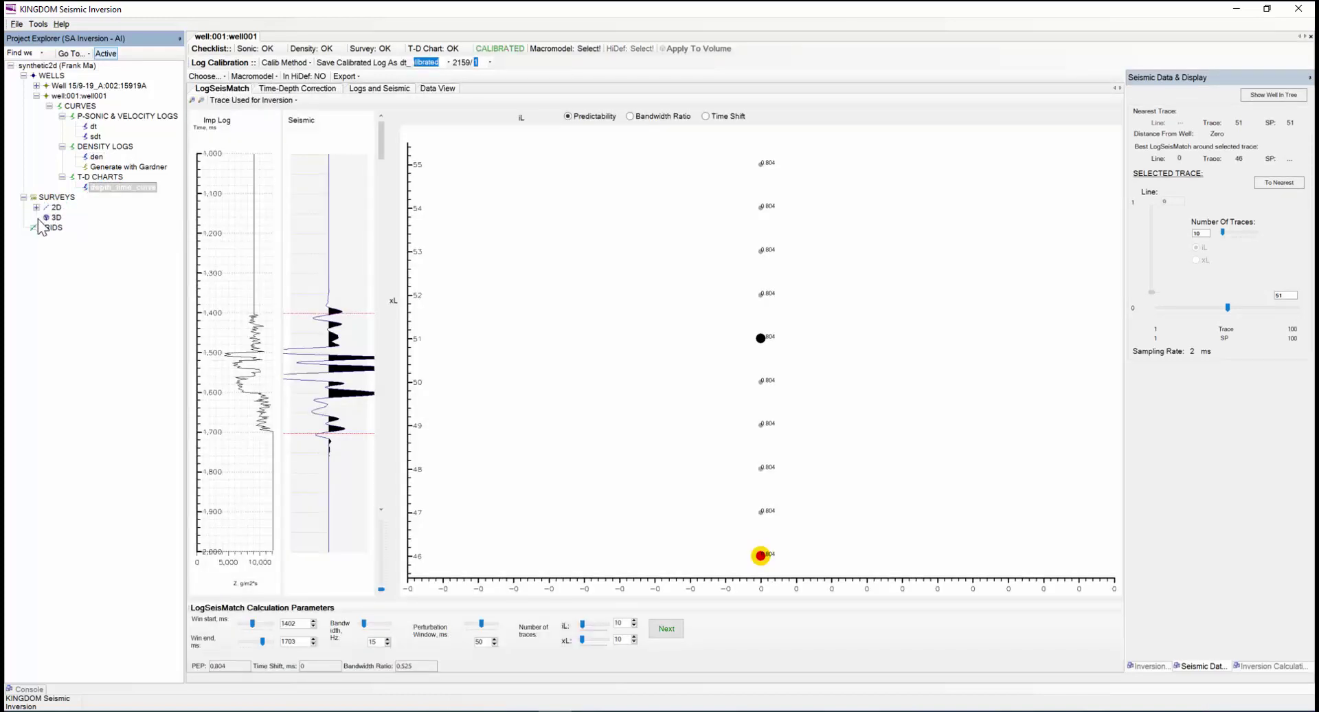
pyautogui.click(36, 208)
pyautogui.click(48, 217)
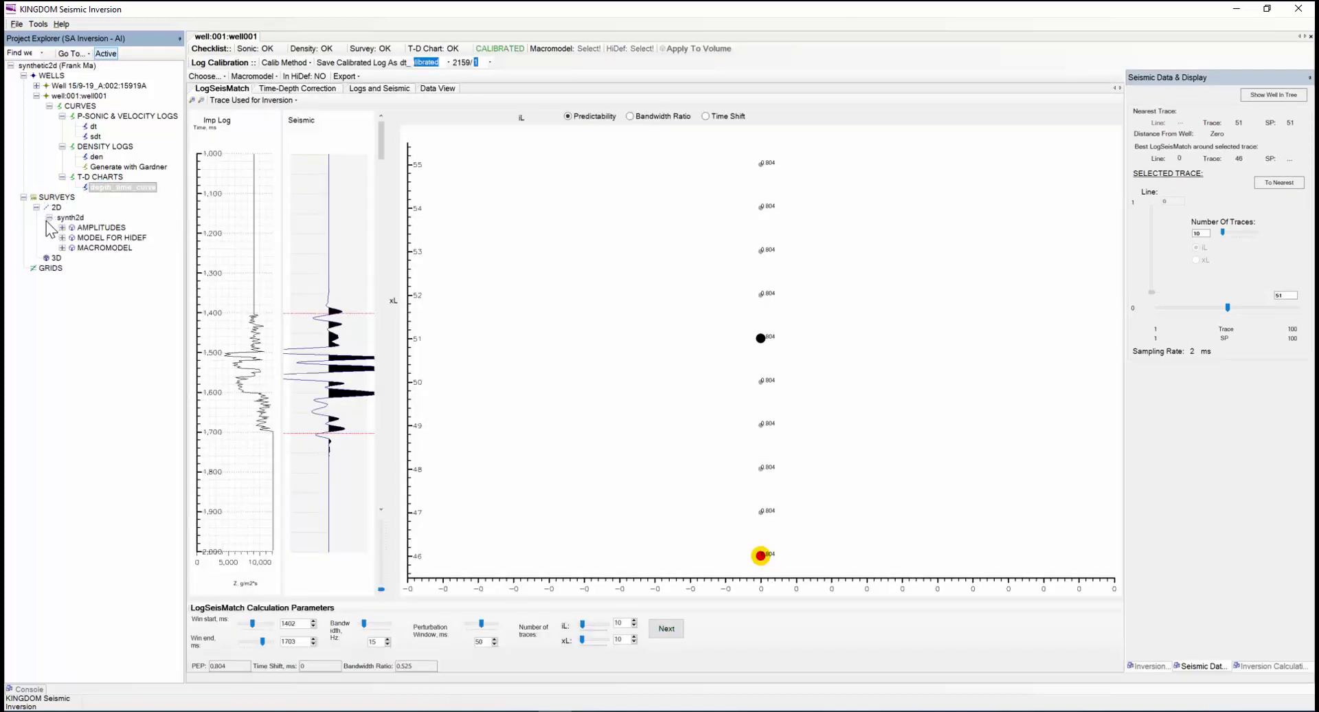
pyautogui.click(62, 228)
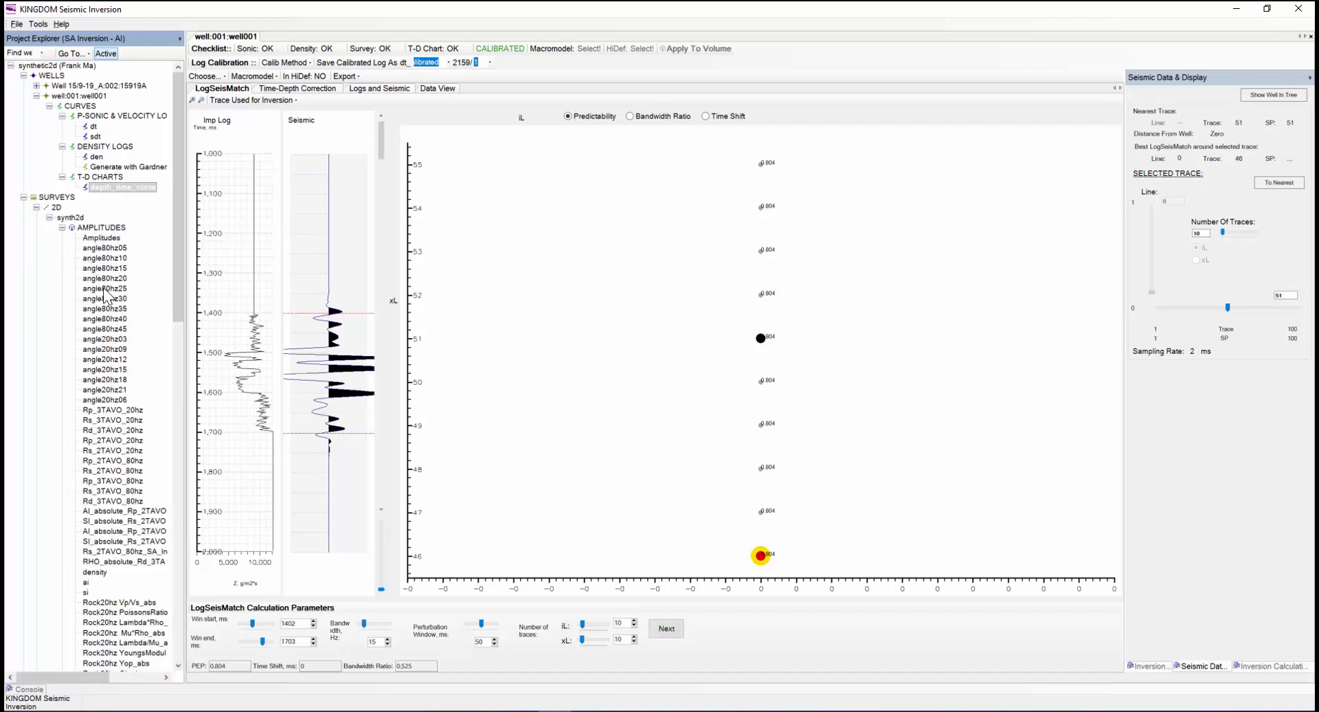
pyautogui.click(107, 462)
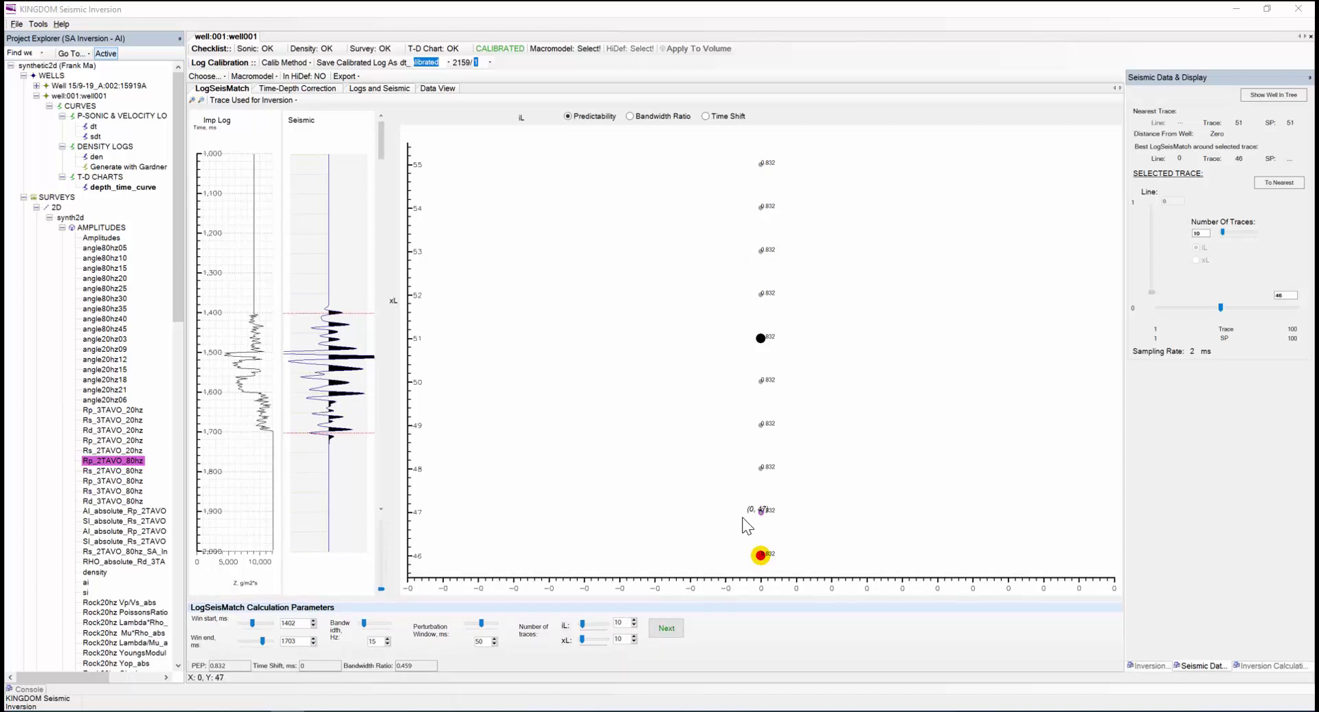
# Compare the LogSeisMatch results around the well by bandwidth ratio, time shift and predictability.
pyautogui.click(631, 119)
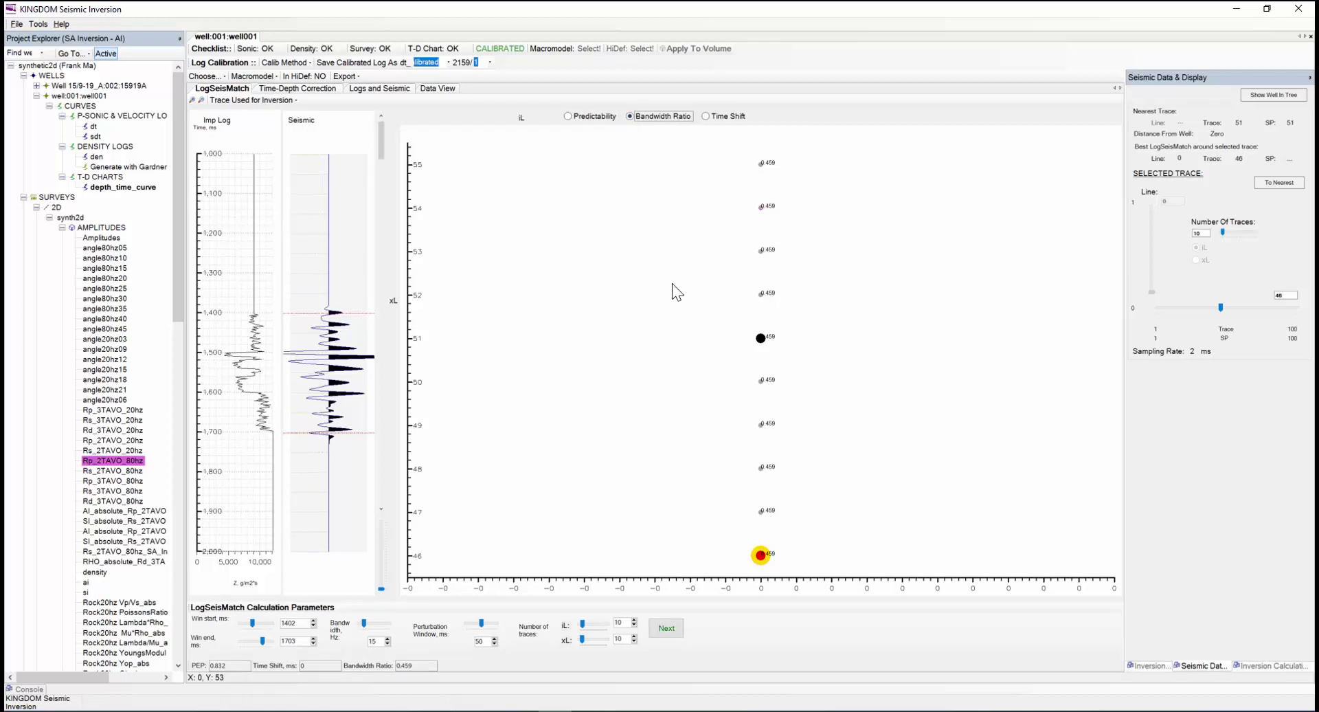
pyautogui.click(709, 118)
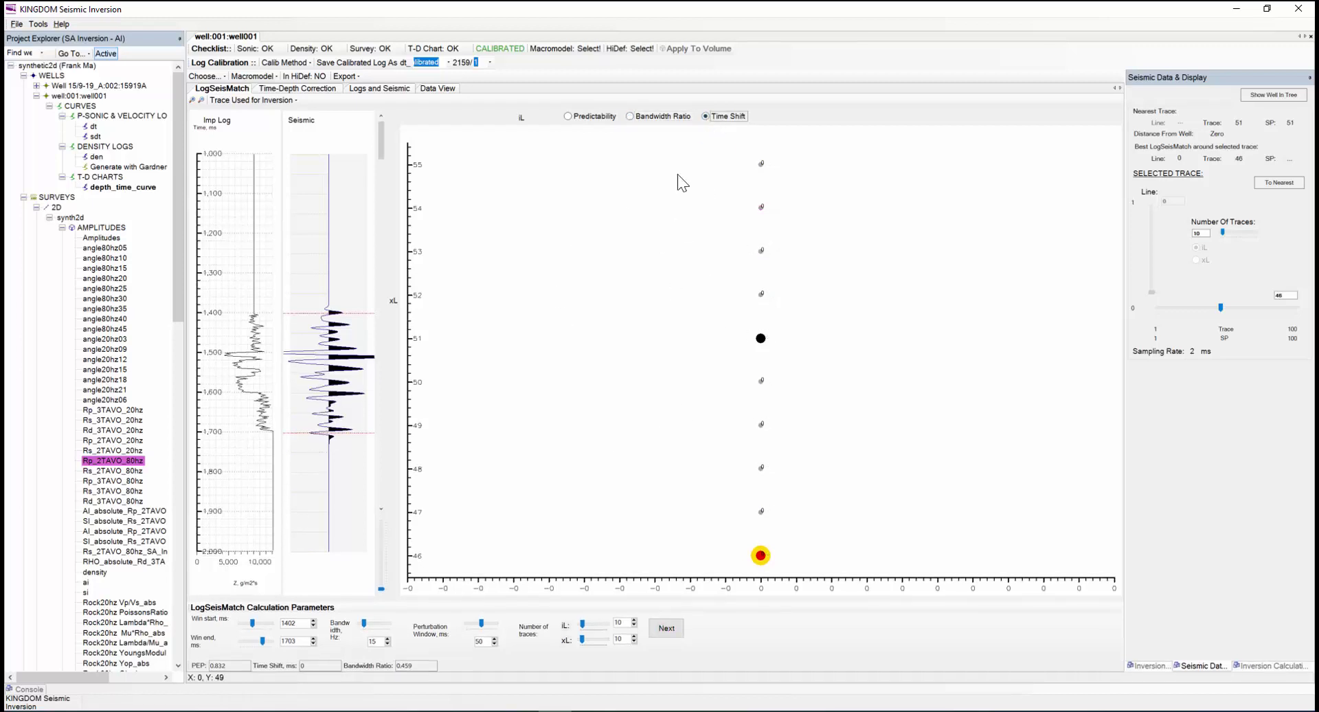
pyautogui.click(630, 116)
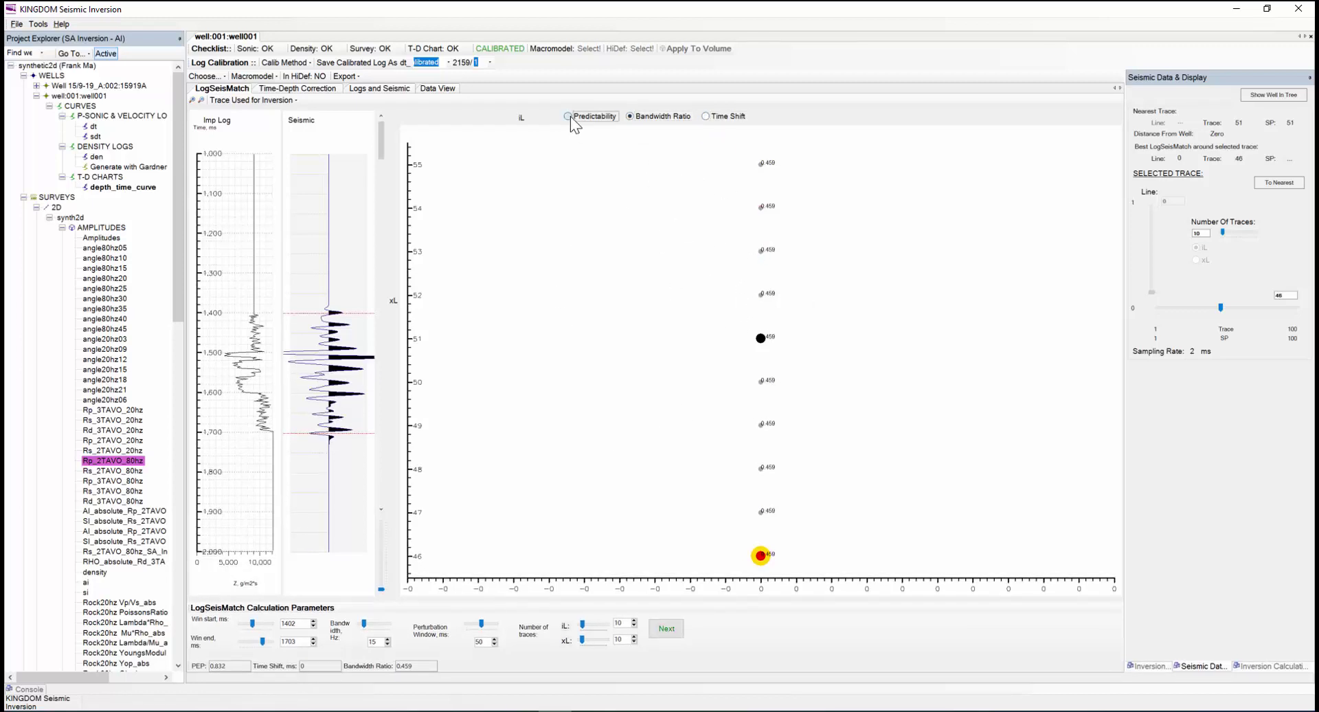
pyautogui.click(571, 117)
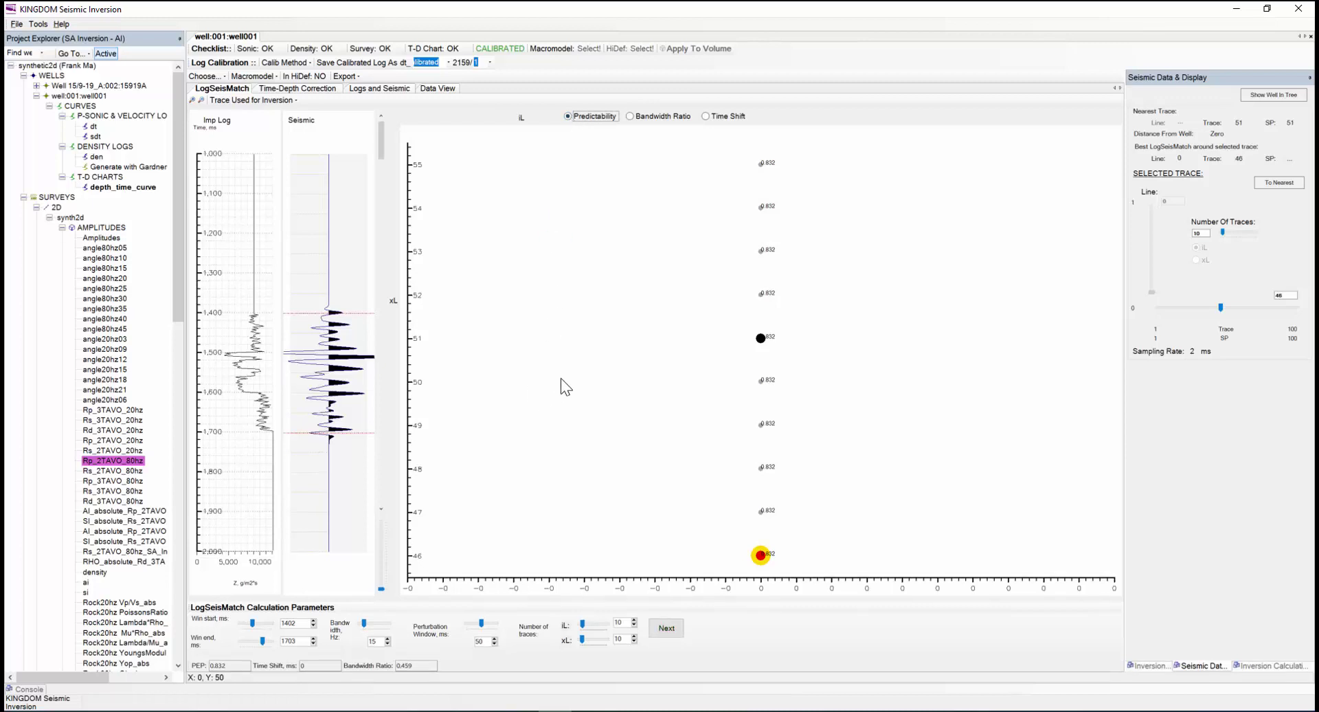
# Proceed to wavelet estimation and magnify the well-tie traces to the interval from about 1400 to 1700 ms.
pyautogui.click(666, 628)
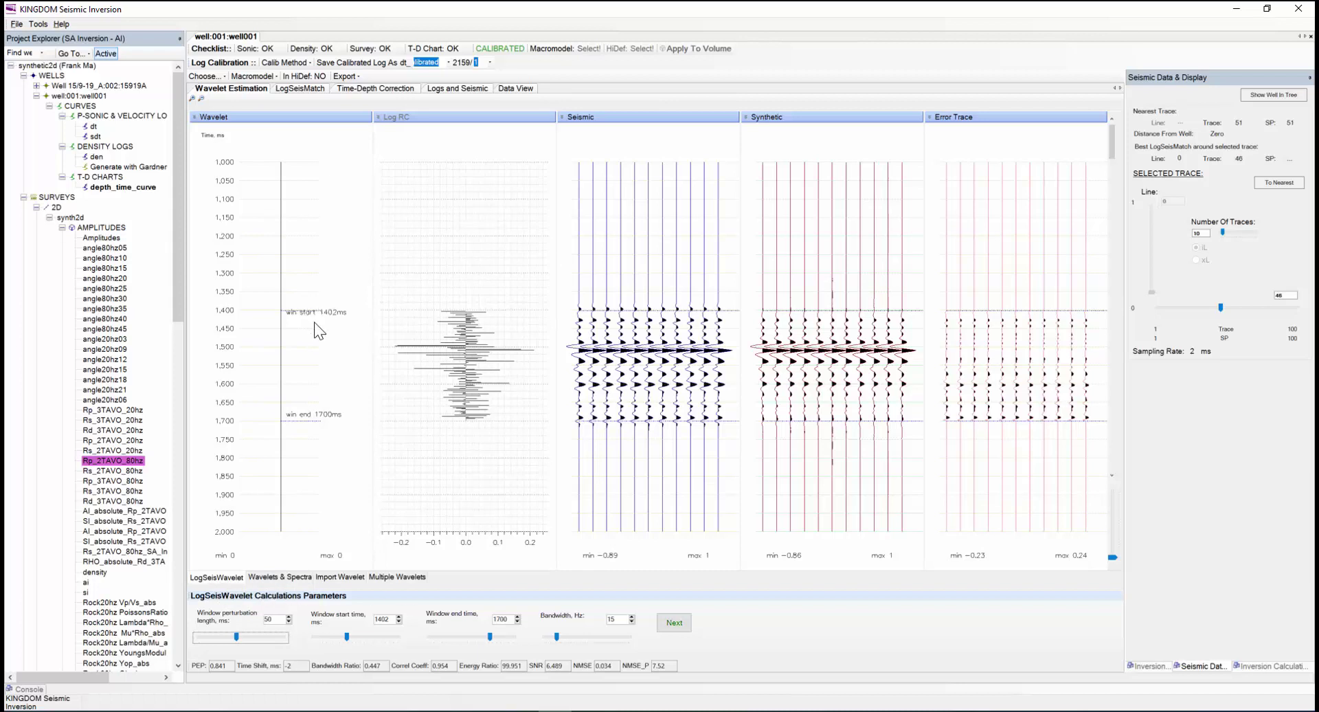
pyautogui.click(192, 99)
pyautogui.moveTo(299, 310); pyautogui.dragTo(347, 423)
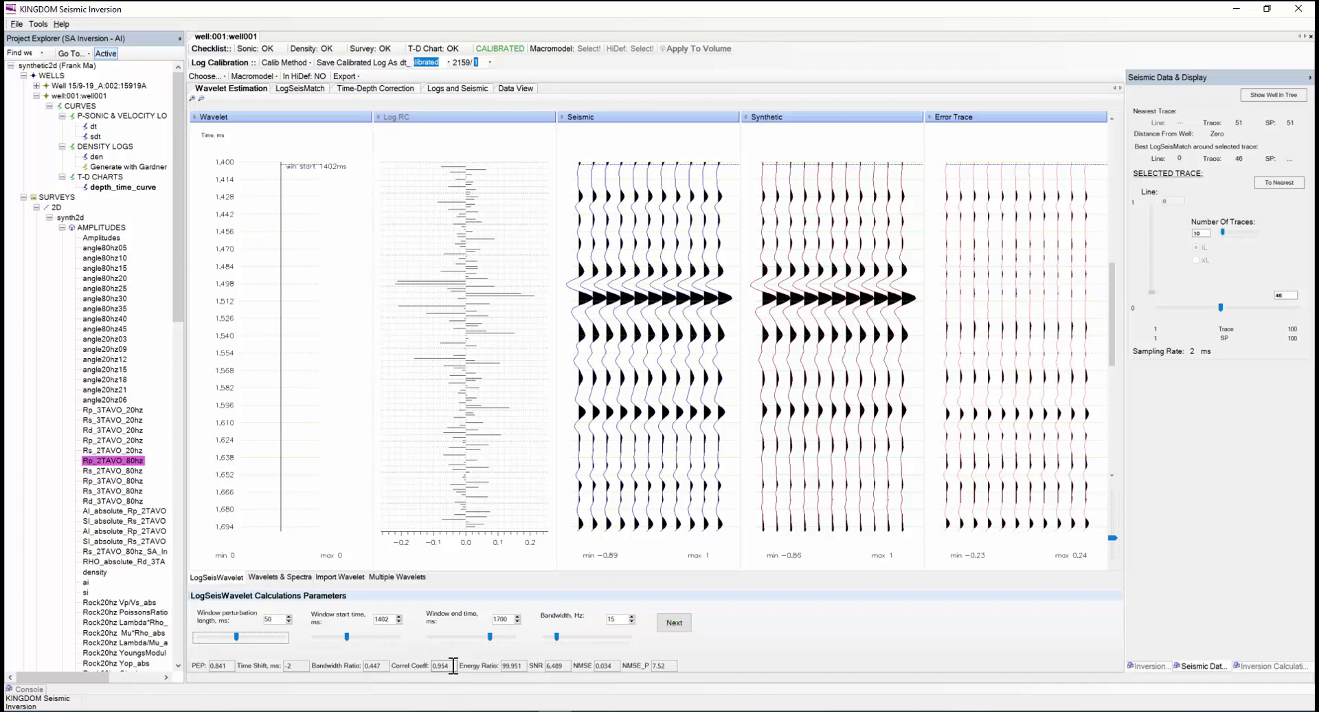
# Set the wavelet calculation bandwidth to 25 Hz while viewing the wavelet with its amplitude and phase spectra.
pyautogui.click(279, 577)
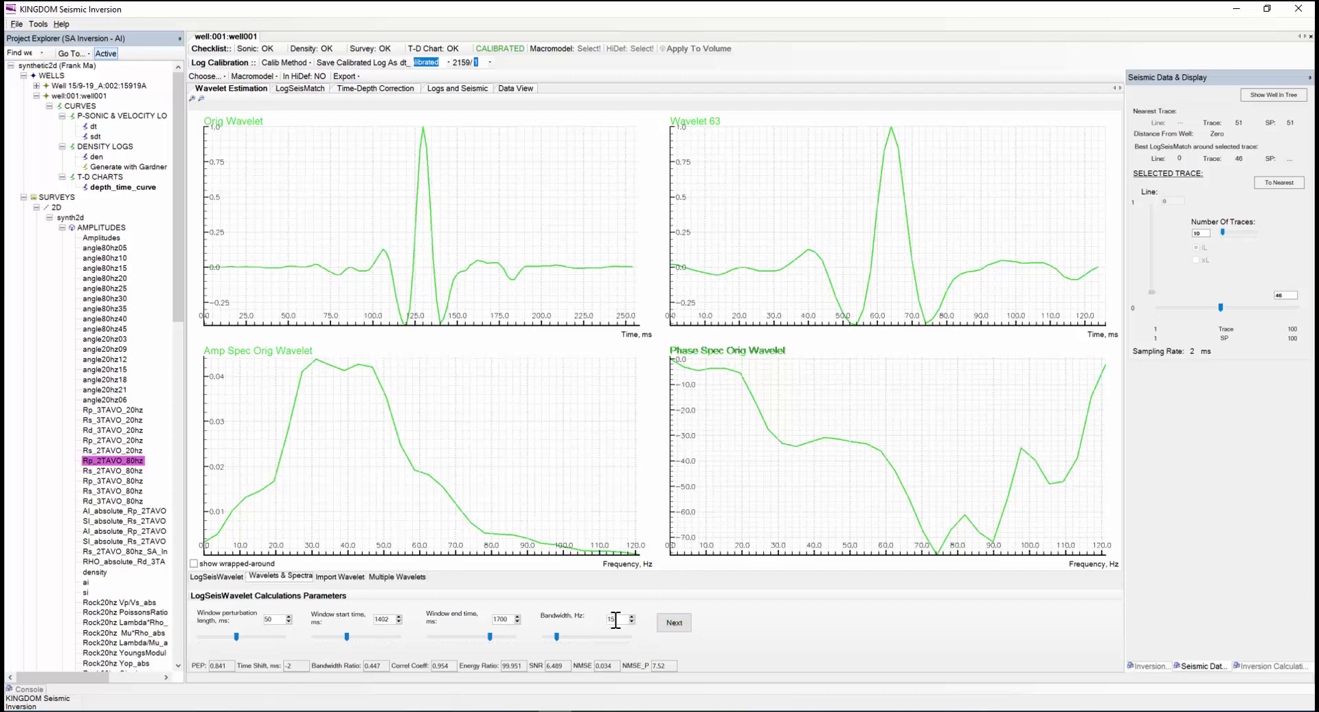
pyautogui.click(612, 620)
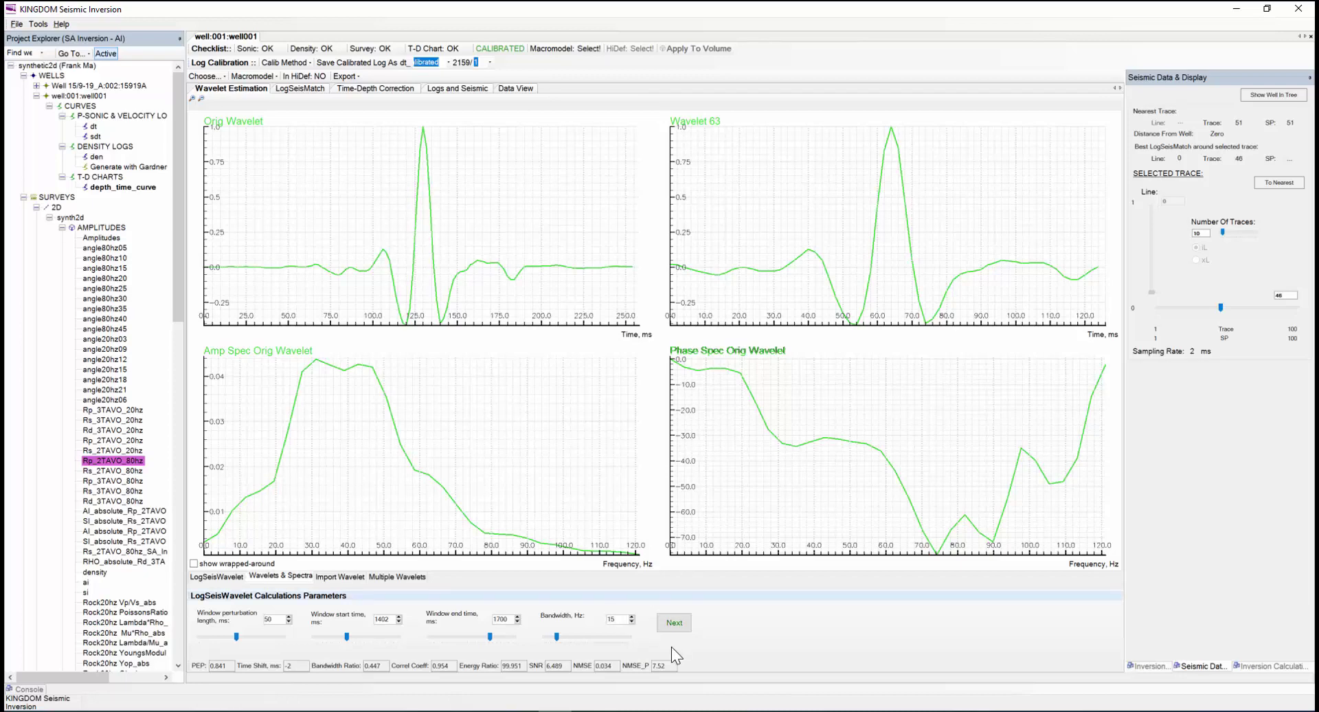
pyautogui.press('BackSpace')
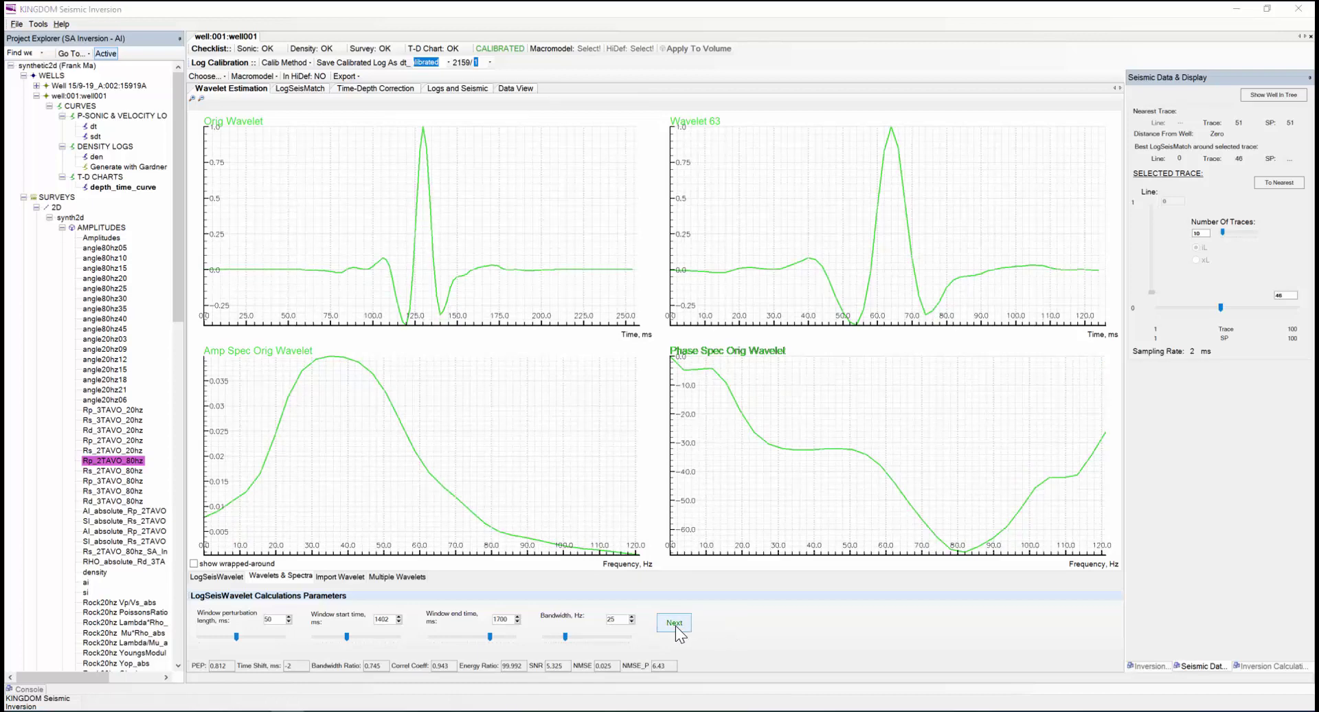
# Check which wavelet file formats can be imported for SA inversion.
pyautogui.click(344, 575)
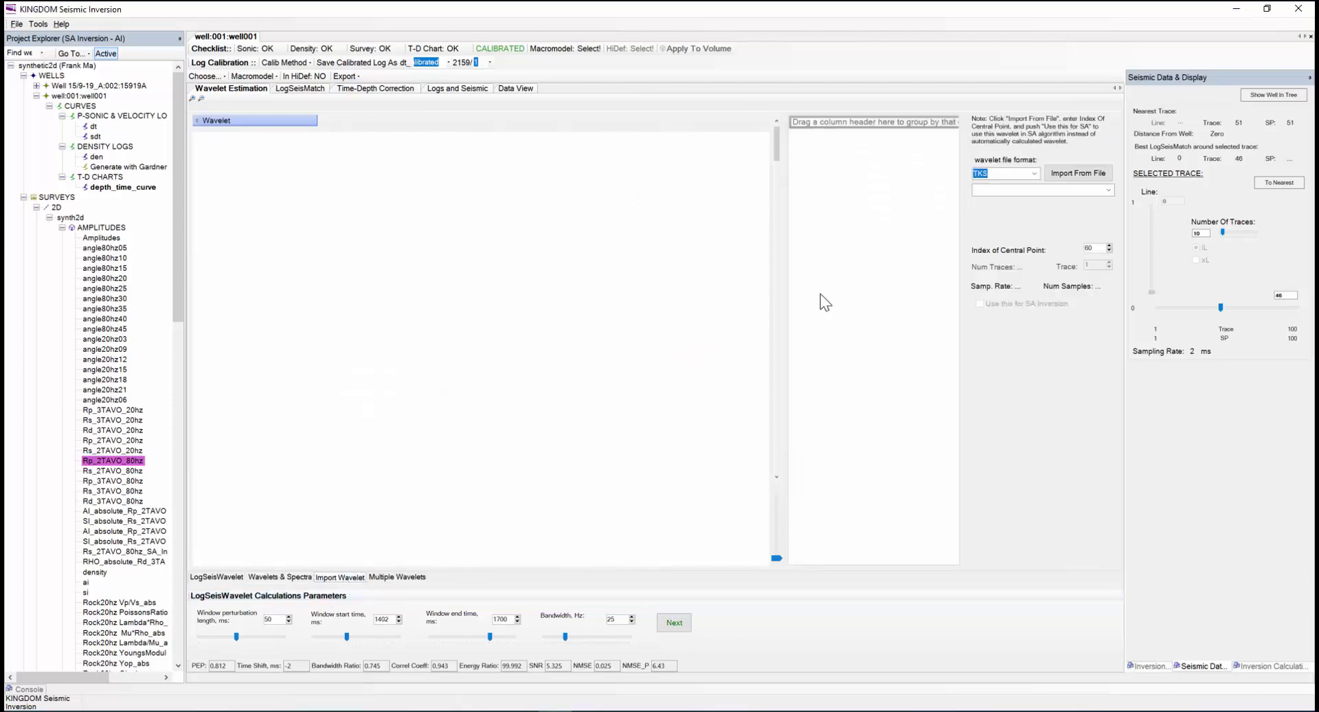
pyautogui.click(1033, 174)
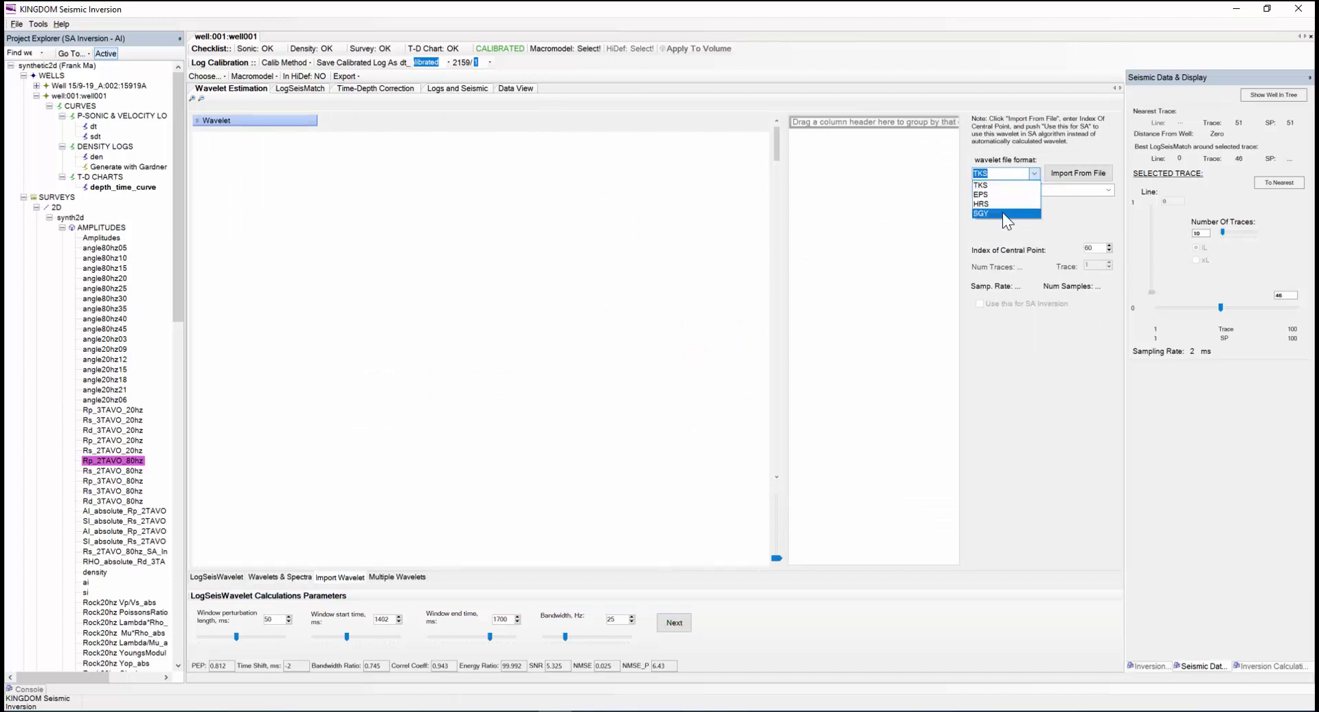
pyautogui.click(790, 309)
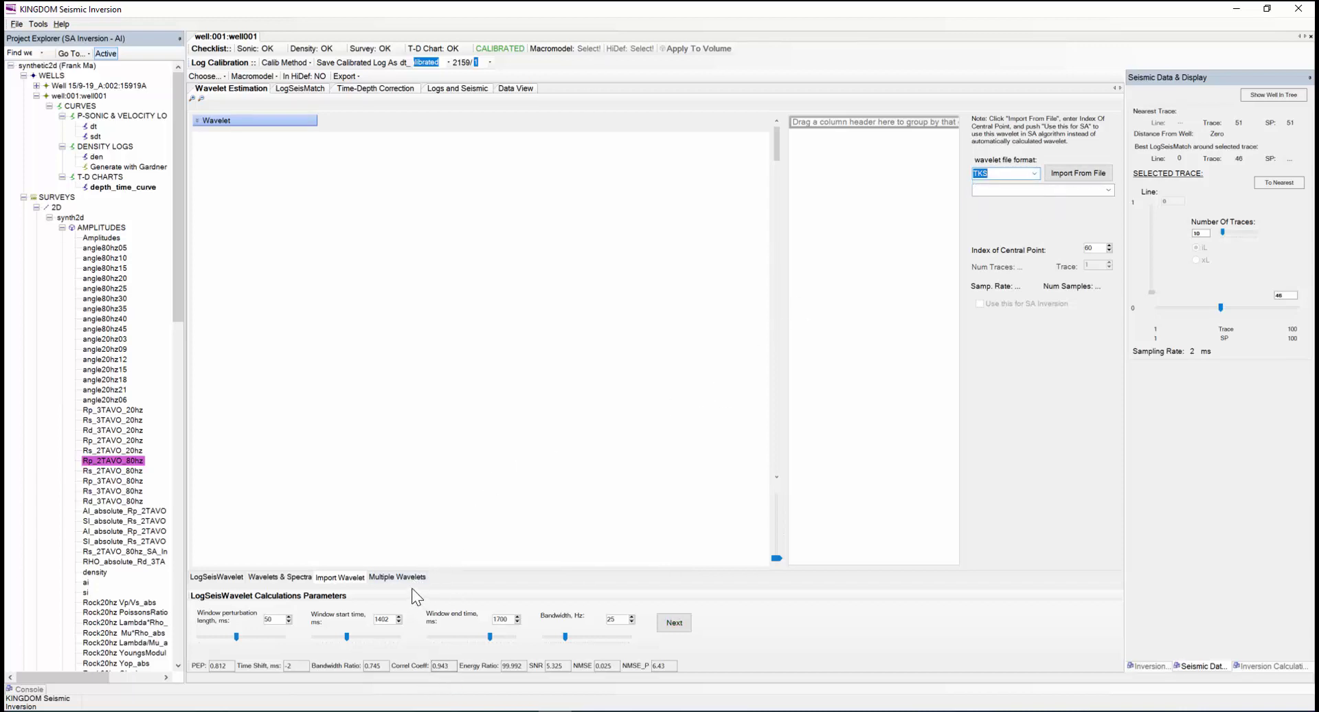
# Add A_wavelet1.dat from file to the multiple-wavelet set and plot its wavelet with amplitude and phase spectra.
pyautogui.click(391, 578)
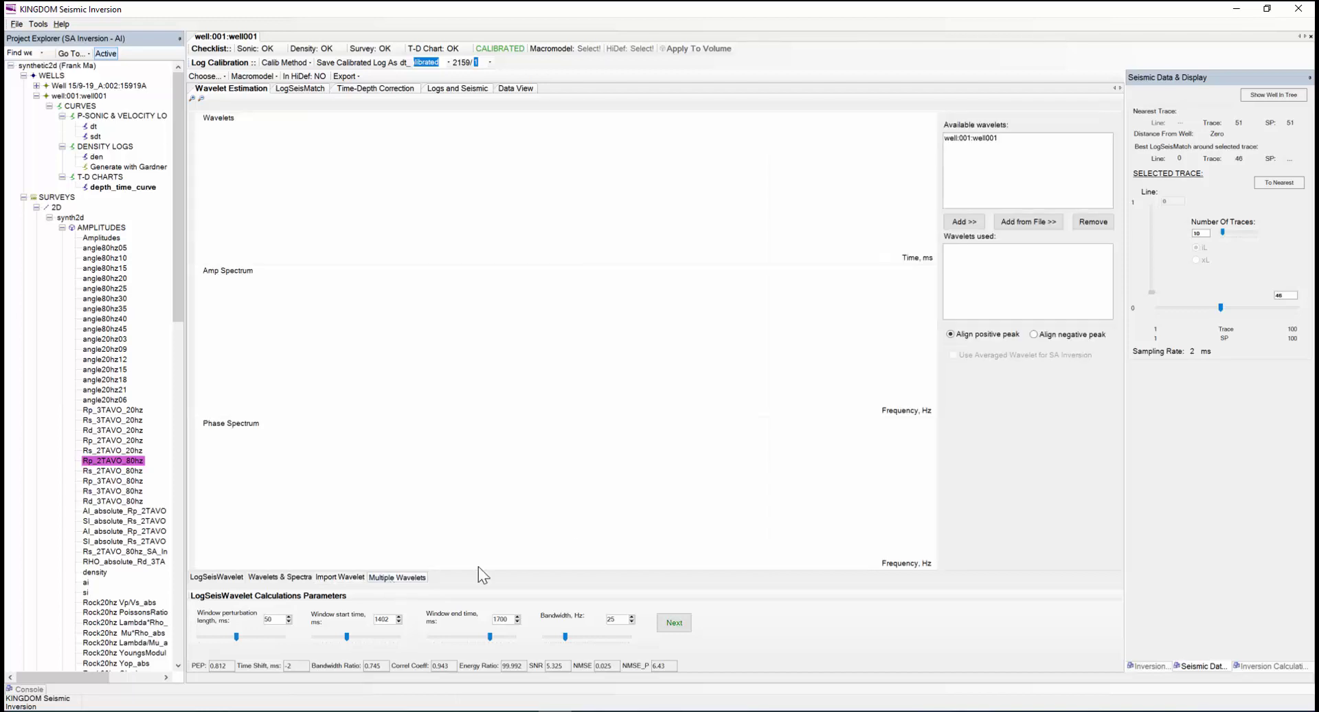
pyautogui.click(1028, 221)
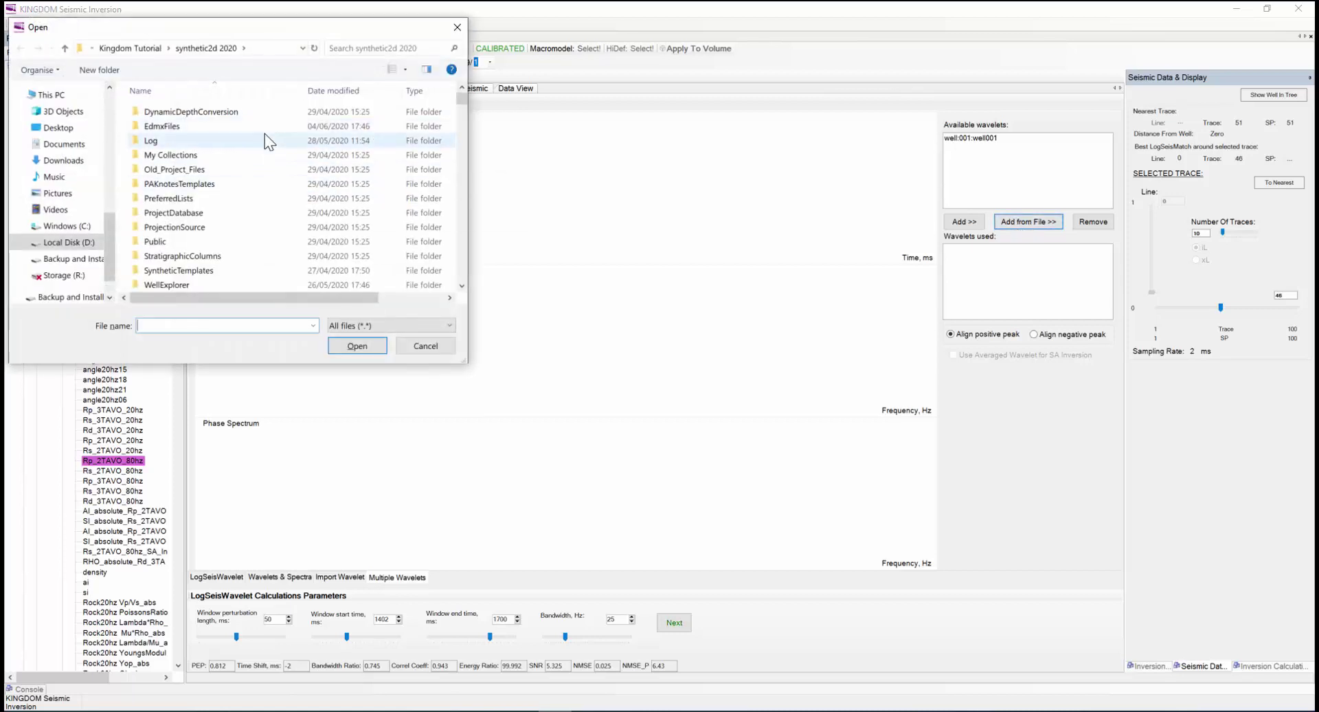
pyautogui.scroll(-4, 268, 165)
pyautogui.click(203, 184)
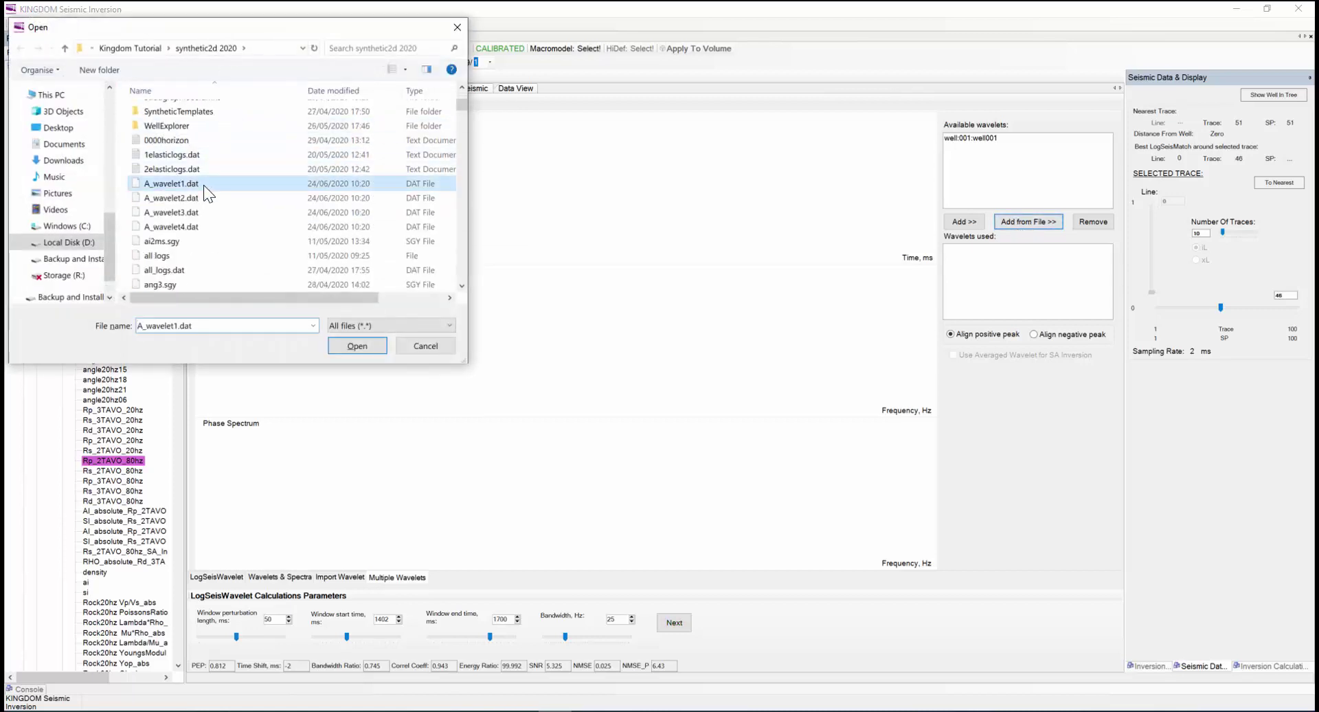
pyautogui.click(351, 343)
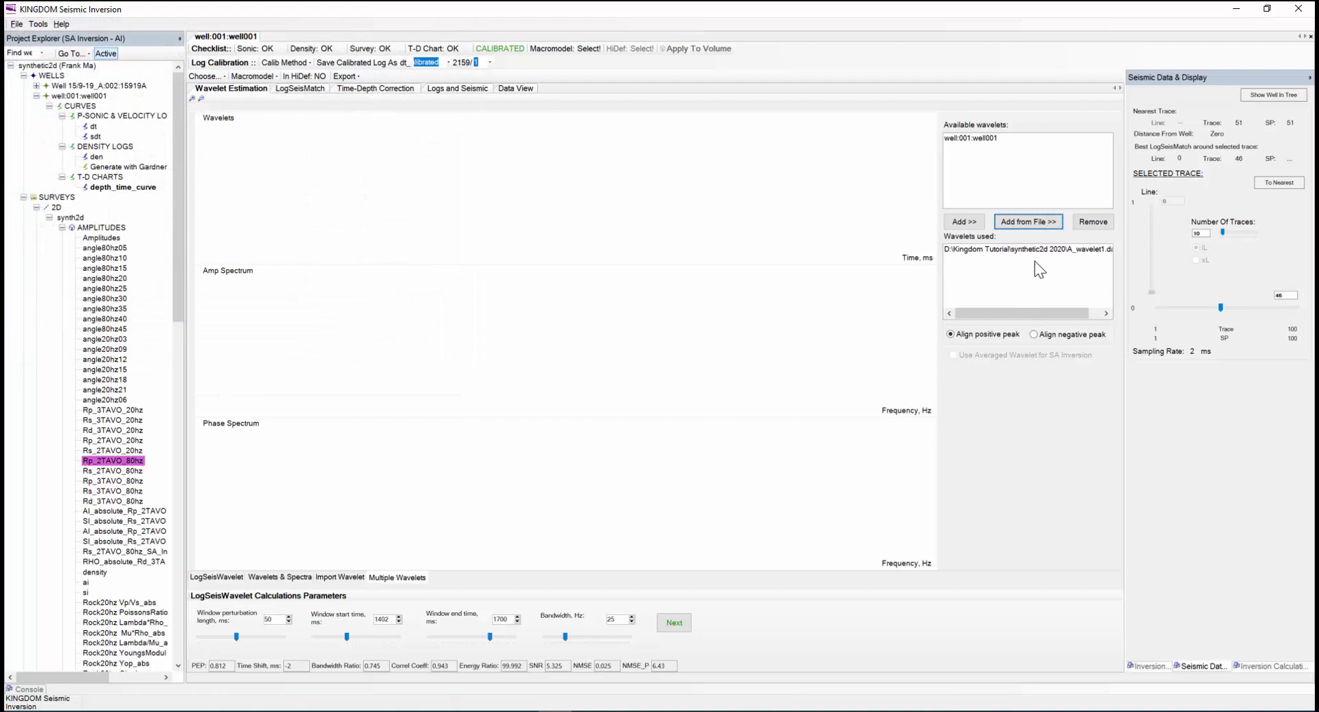
pyautogui.click(1003, 251)
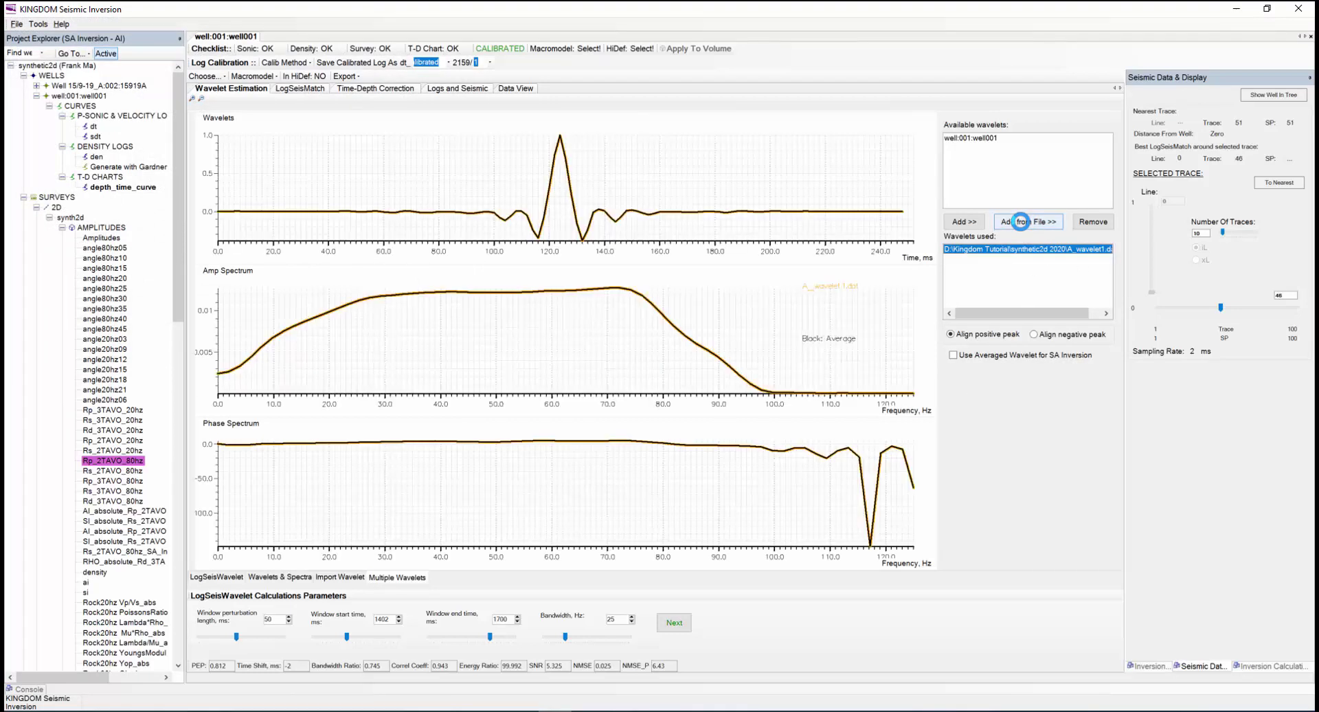
# Add A_wavelet2.dat from file to the wavelets used and highlight its curves in the plots.
pyautogui.click(1020, 221)
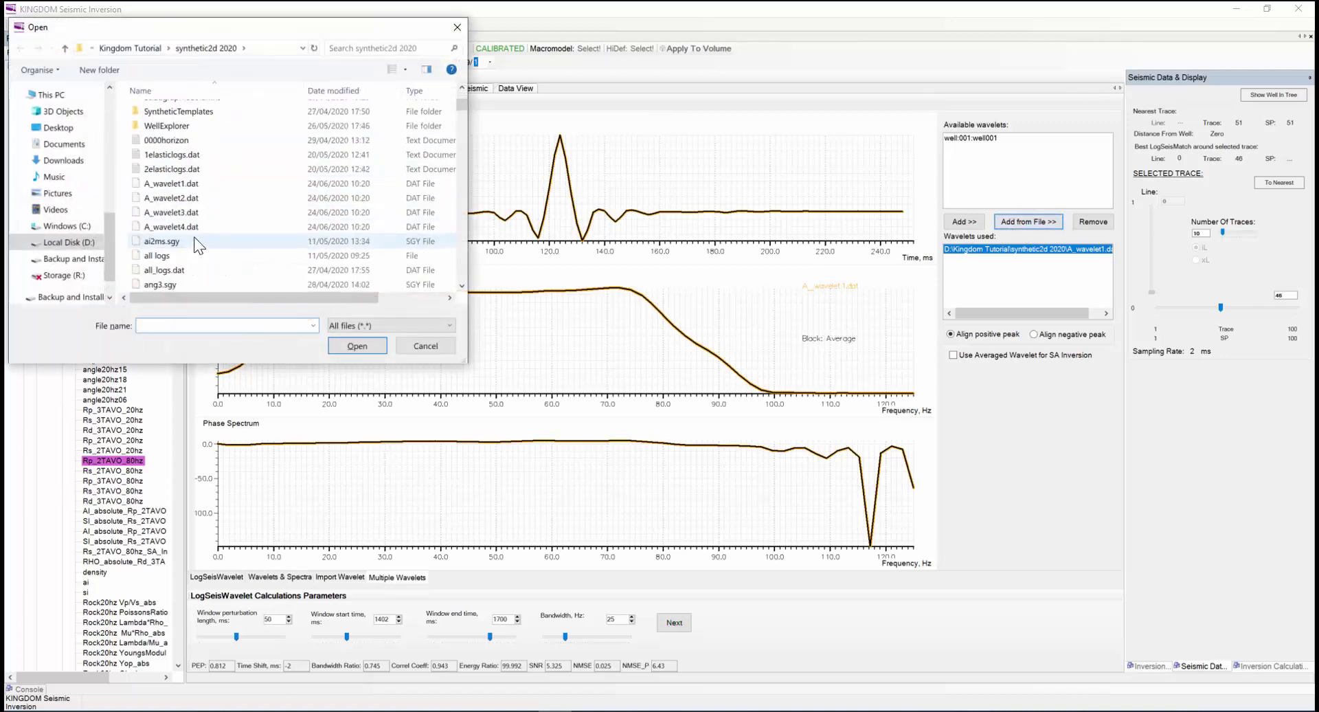
pyautogui.click(195, 197)
pyautogui.click(355, 345)
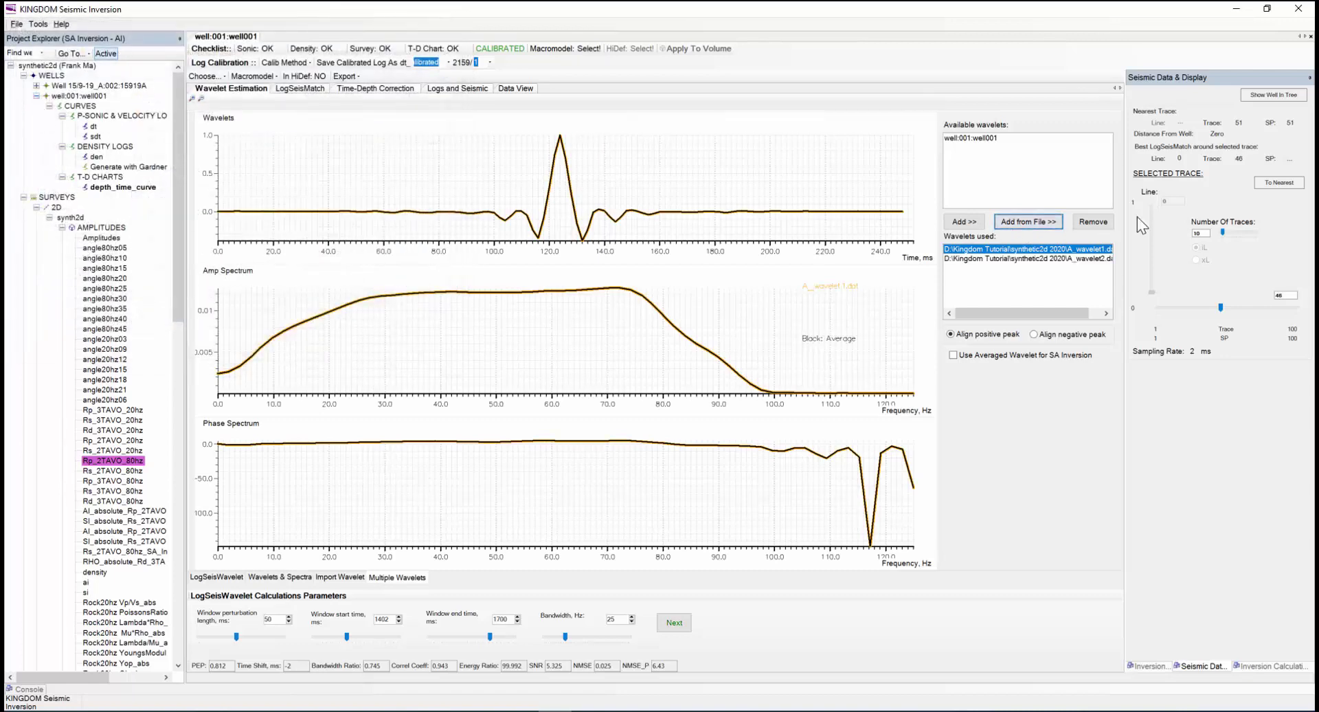
pyautogui.click(1020, 260)
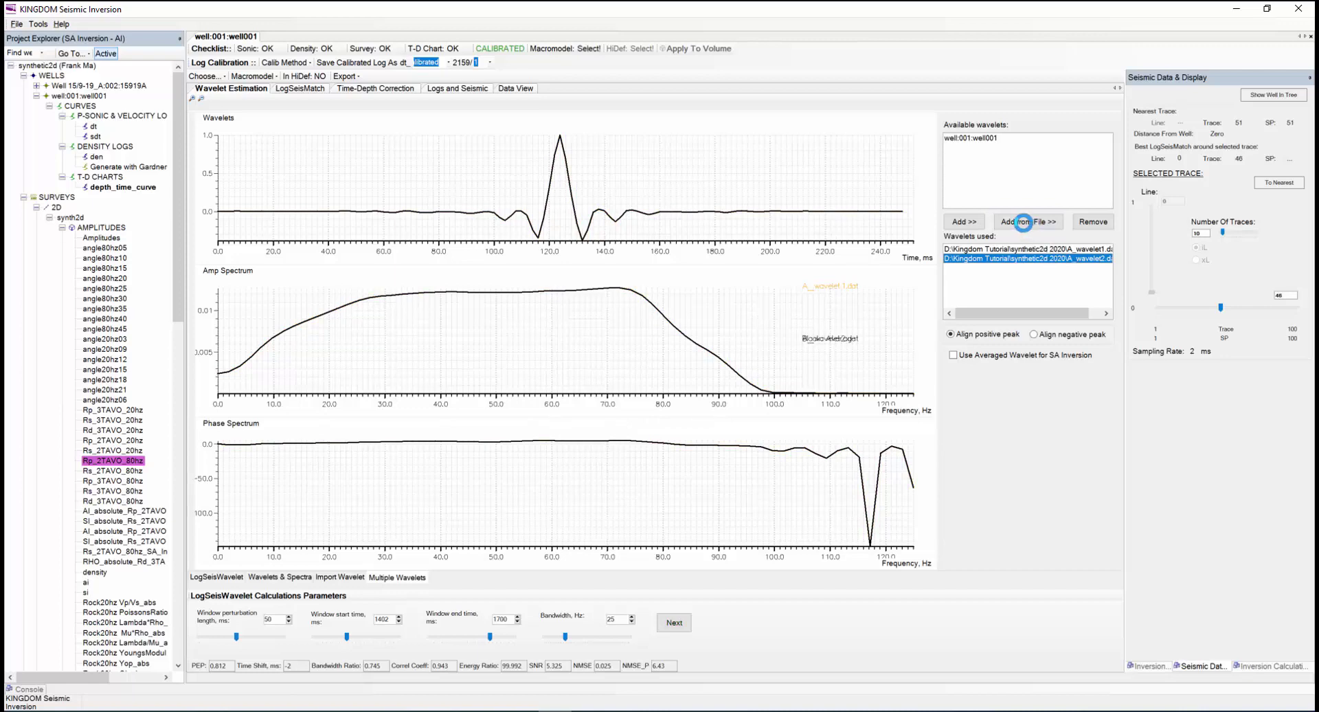
# Add A_wavelet3.dat from file to the wavelets used and highlight its curves in the plots.
pyautogui.click(1034, 225)
pyautogui.scroll(-8, 200, 247)
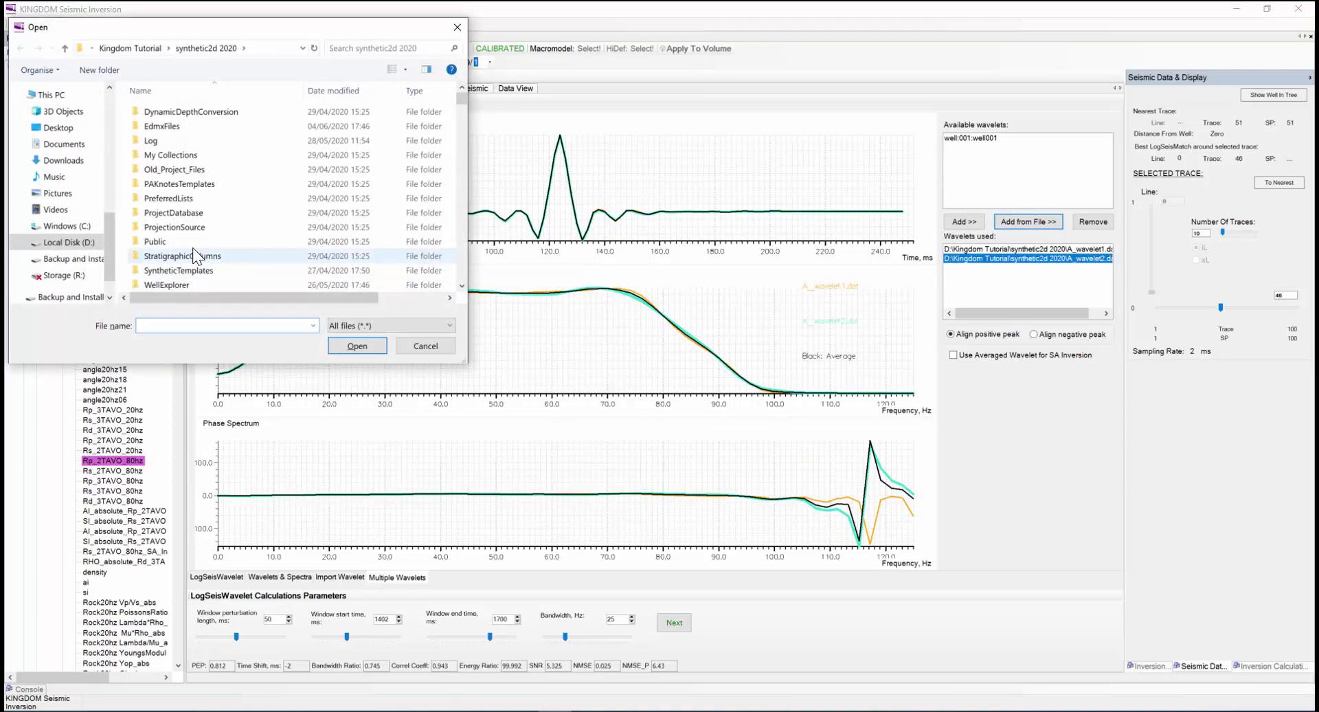
pyautogui.click(200, 217)
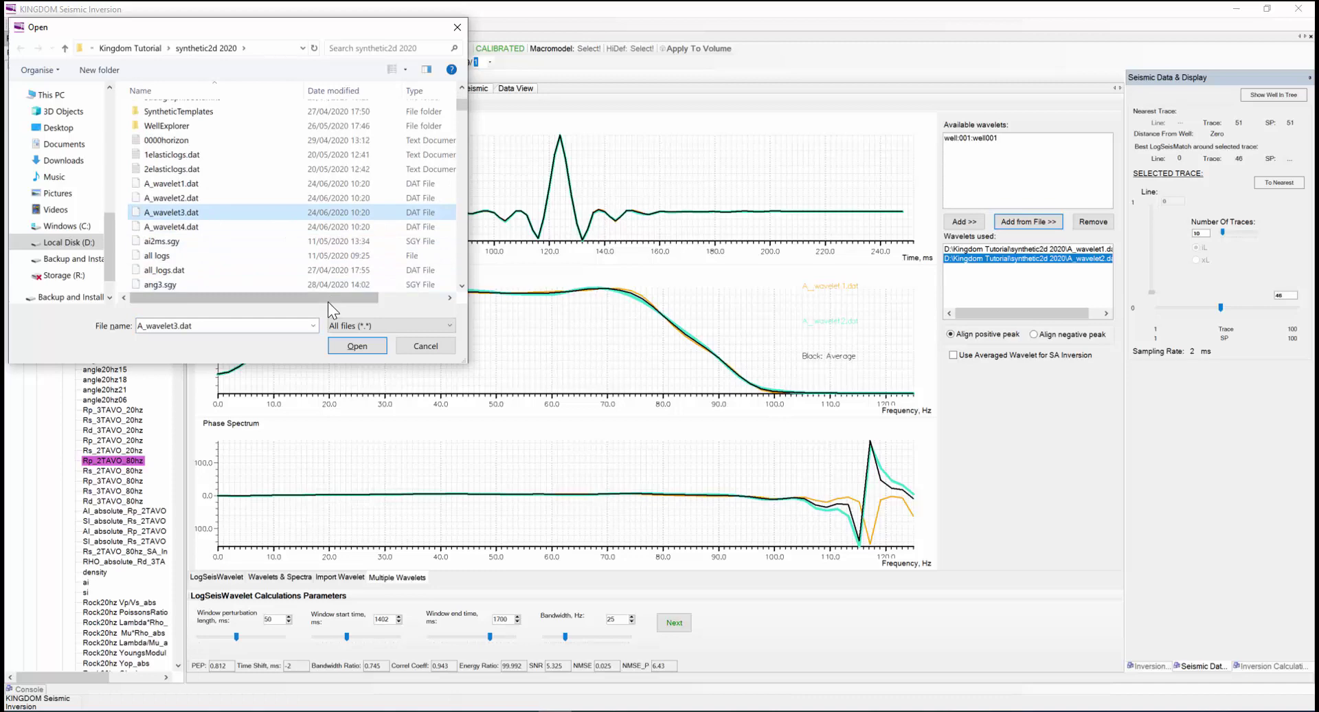
pyautogui.click(356, 343)
pyautogui.click(1016, 267)
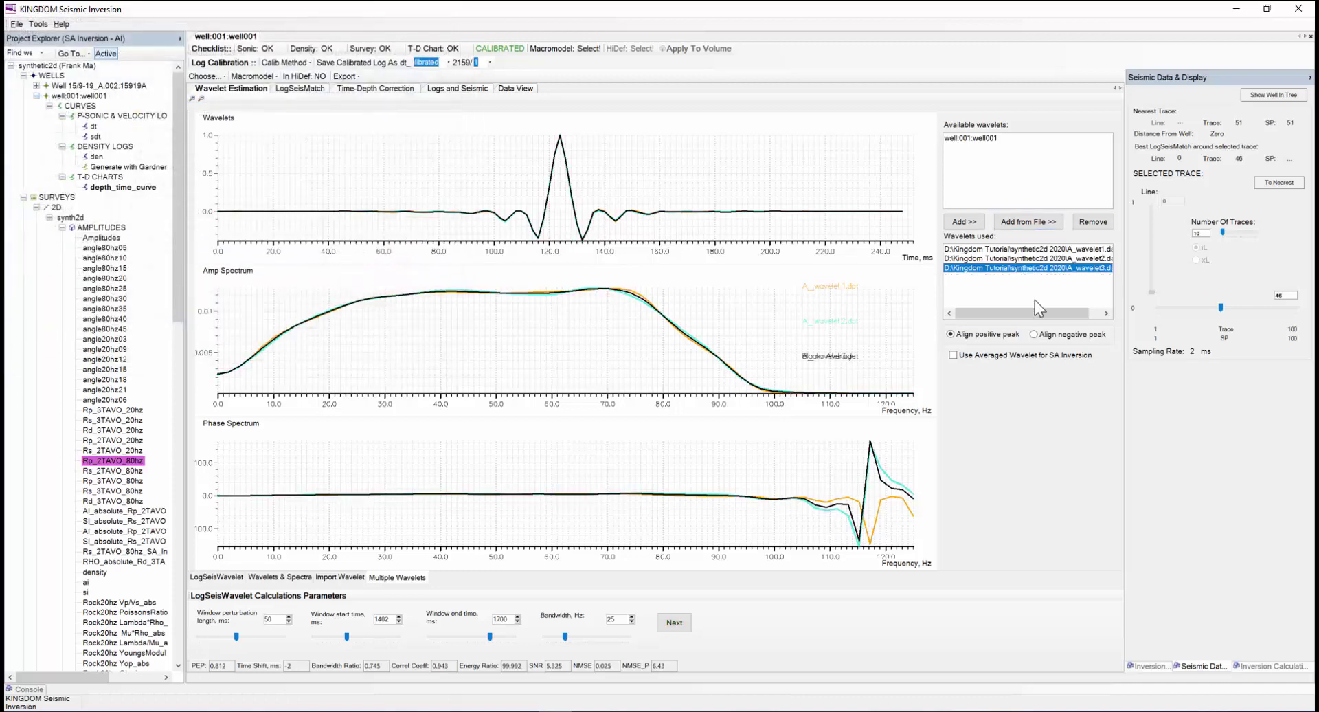
# Add A_wavelet4.dat from file to the wavelets used and highlight its curves in the plots.
pyautogui.click(1016, 225)
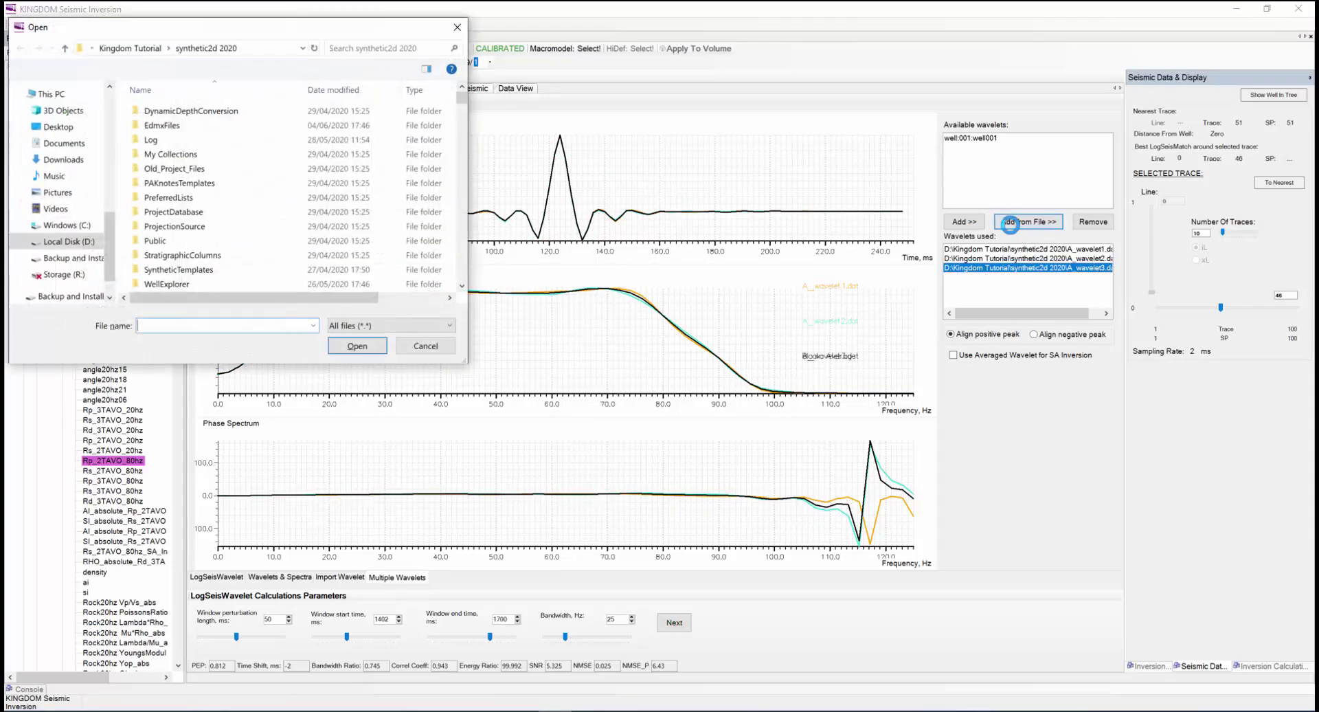
pyautogui.scroll(-4, 196, 236)
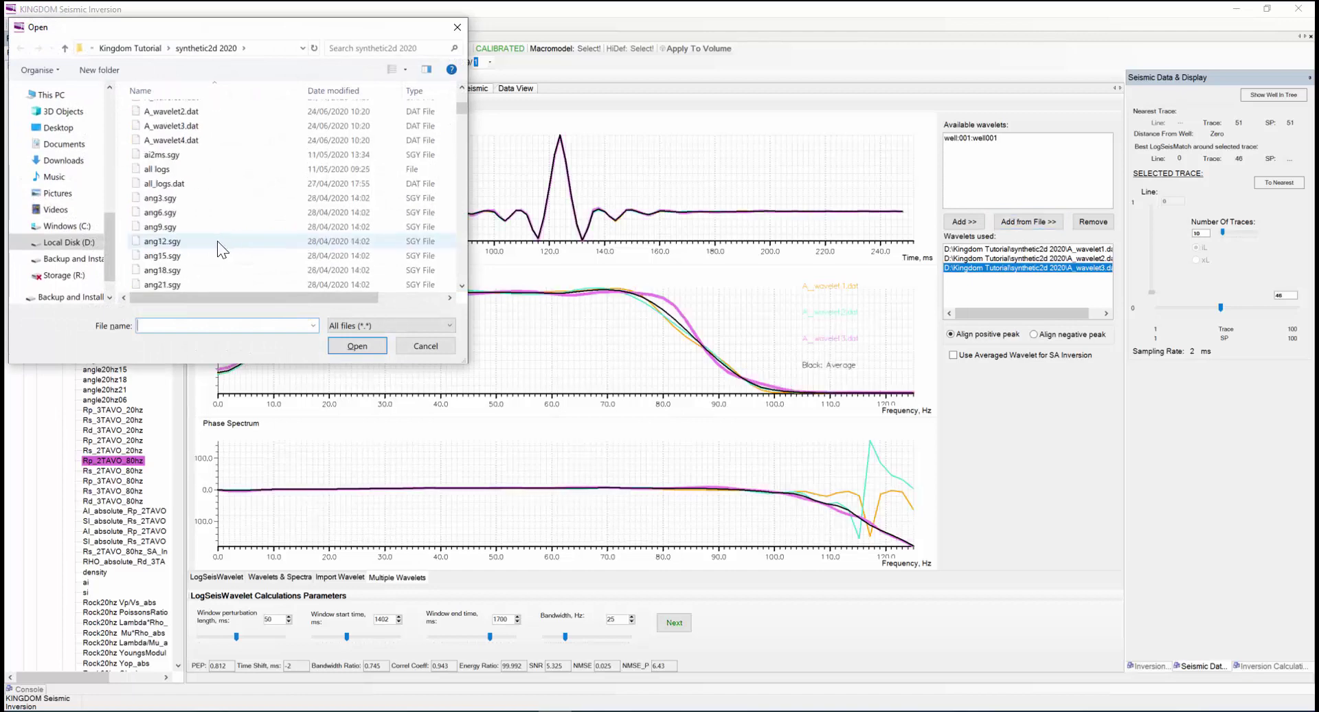
pyautogui.click(188, 228)
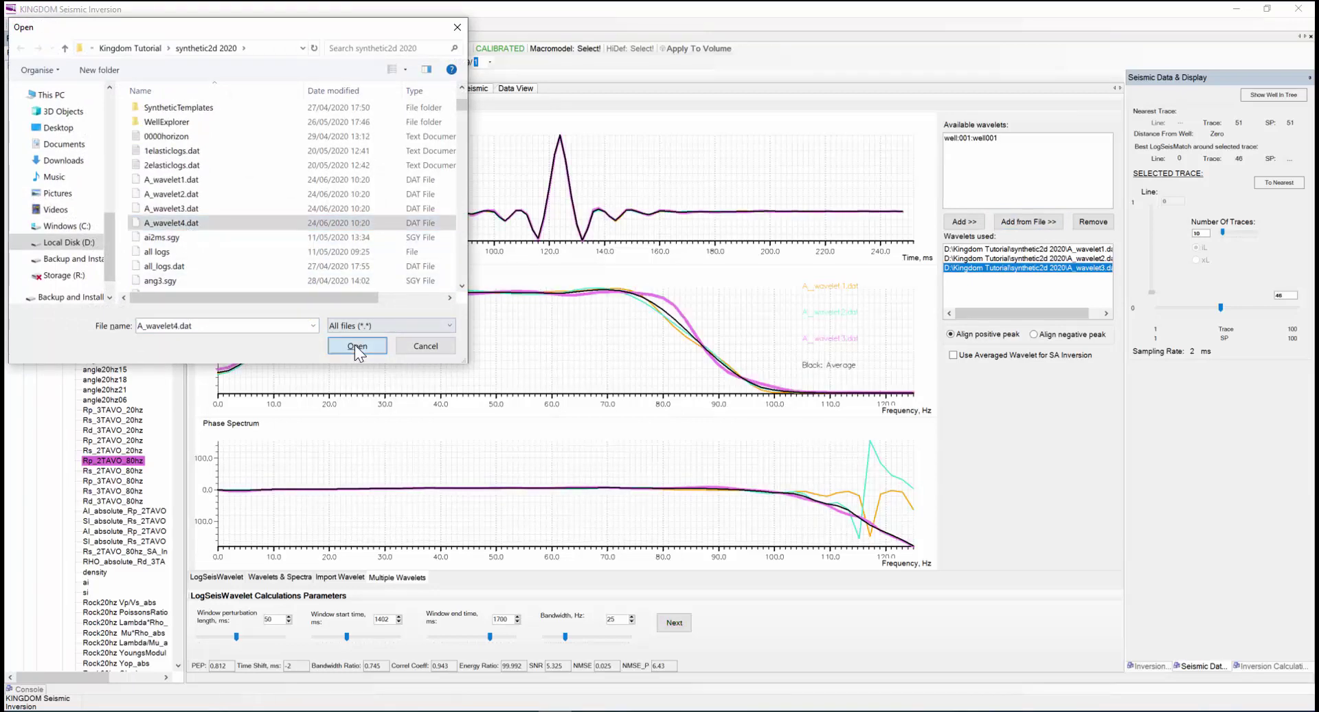
pyautogui.click(355, 344)
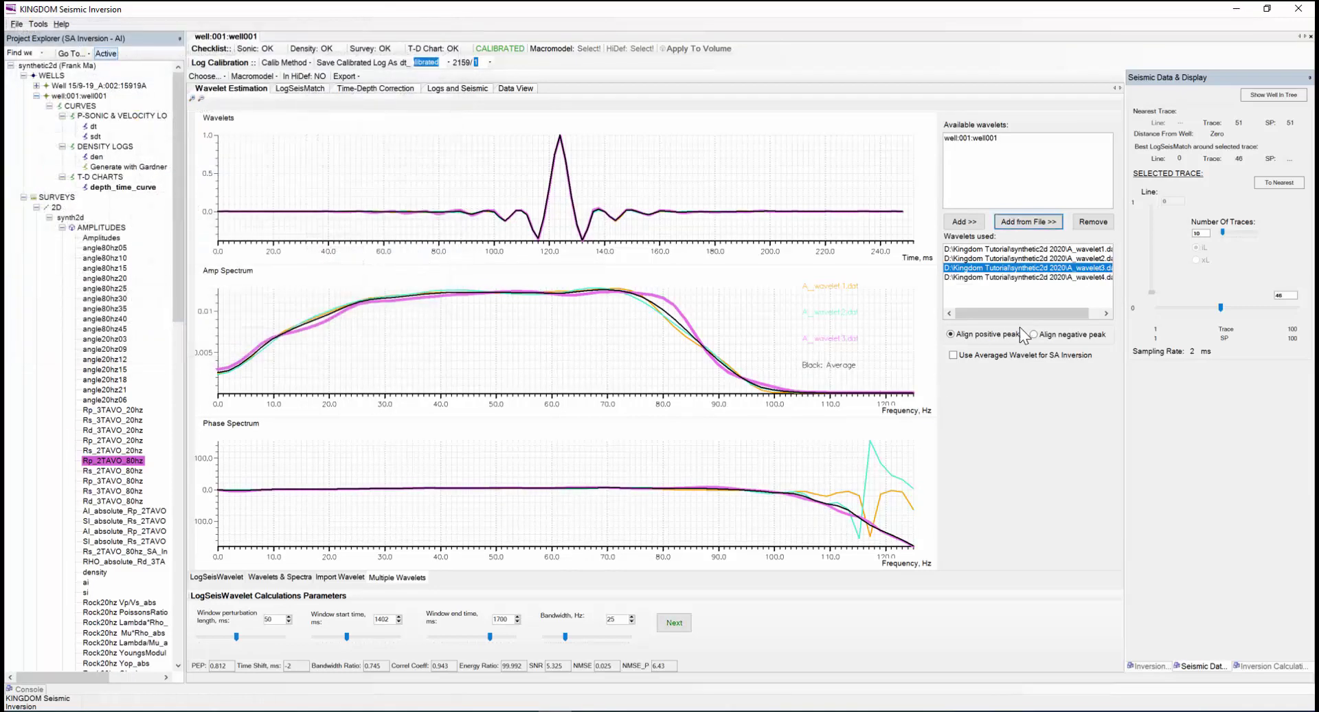
pyautogui.click(1016, 278)
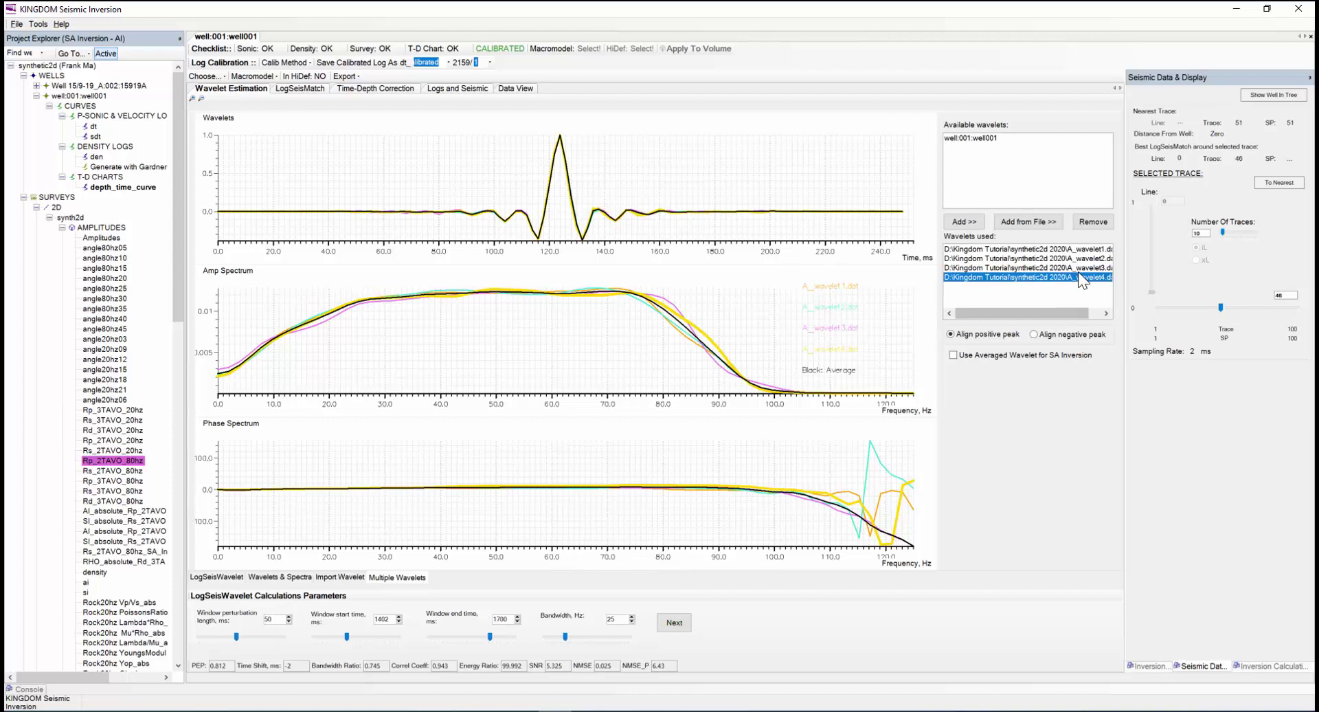
# Compare the individual wavelets against the average and enable the averaged wavelet for SA inversion.
pyautogui.click(1026, 268)
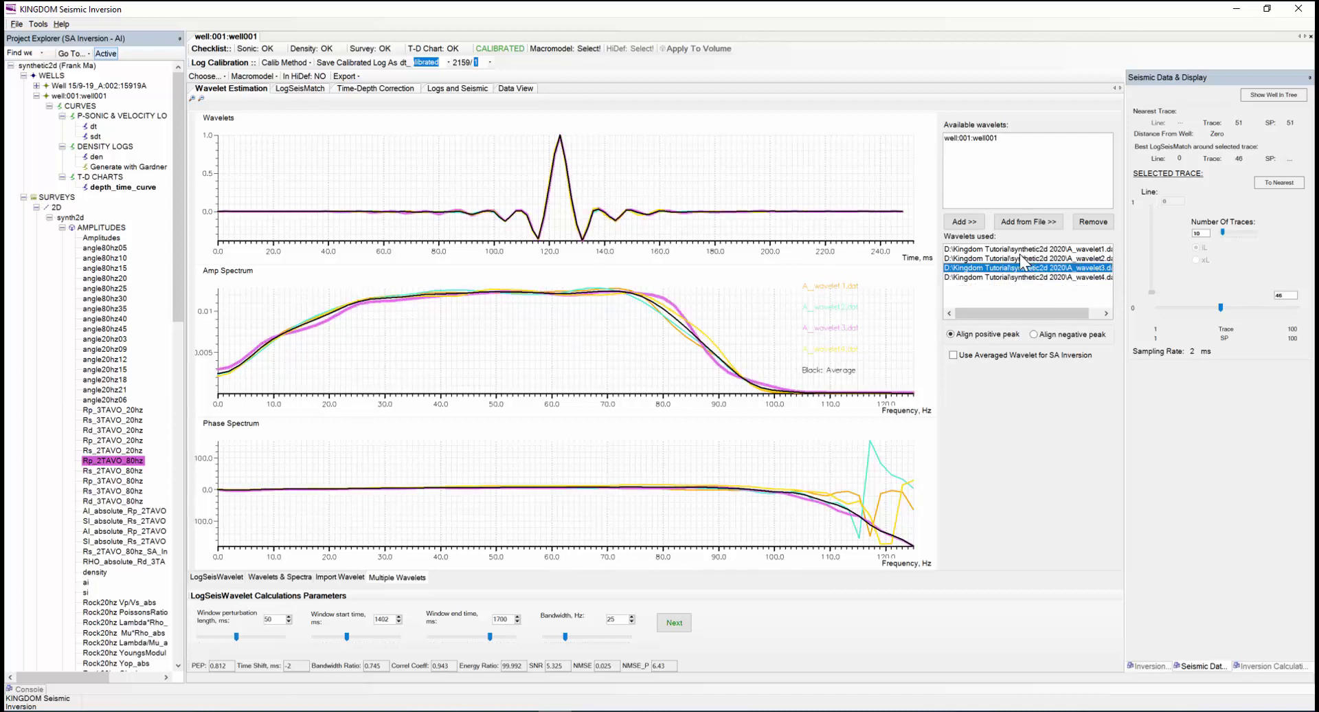
pyautogui.click(1016, 258)
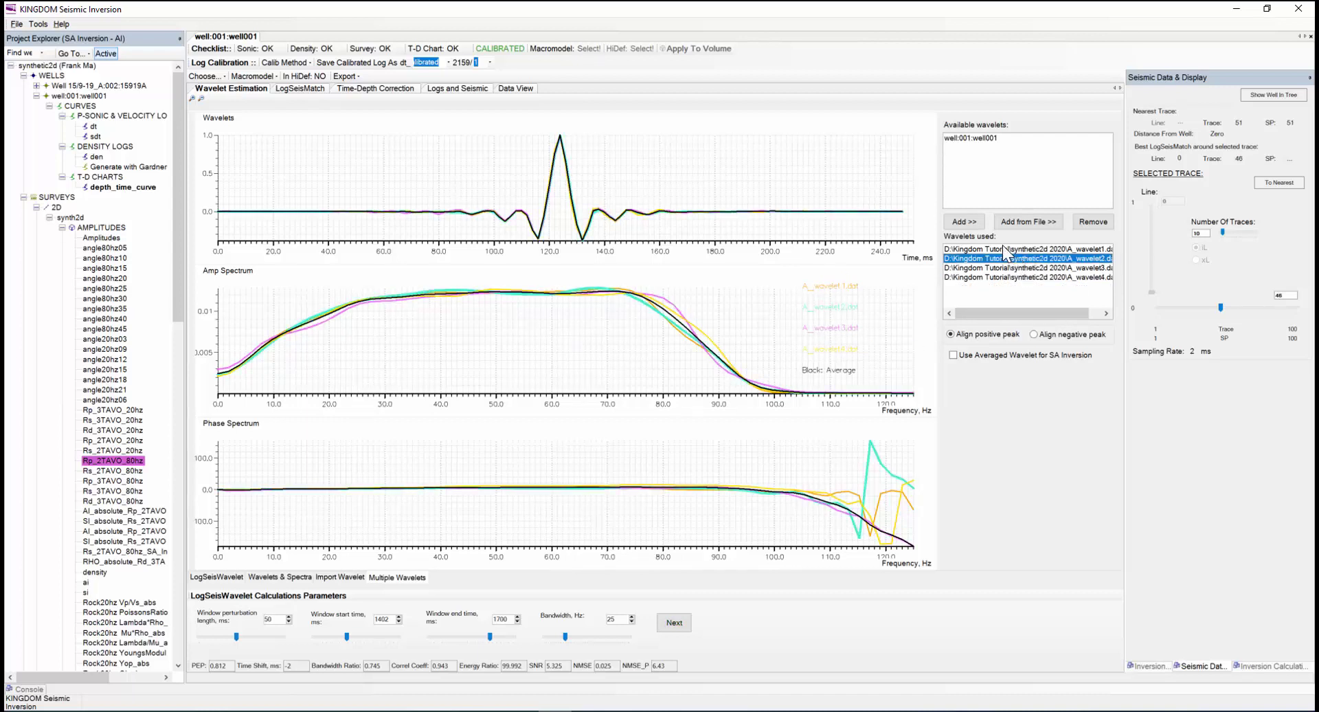
pyautogui.click(1001, 249)
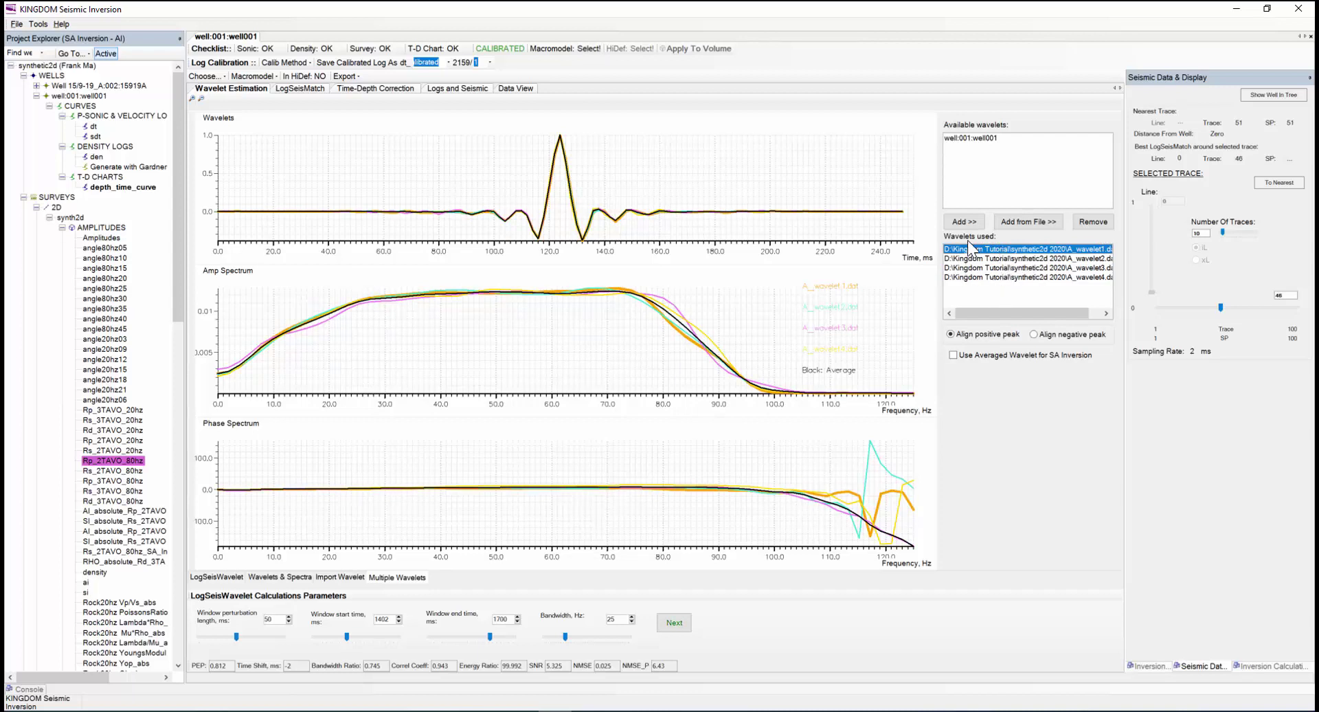
pyautogui.click(954, 357)
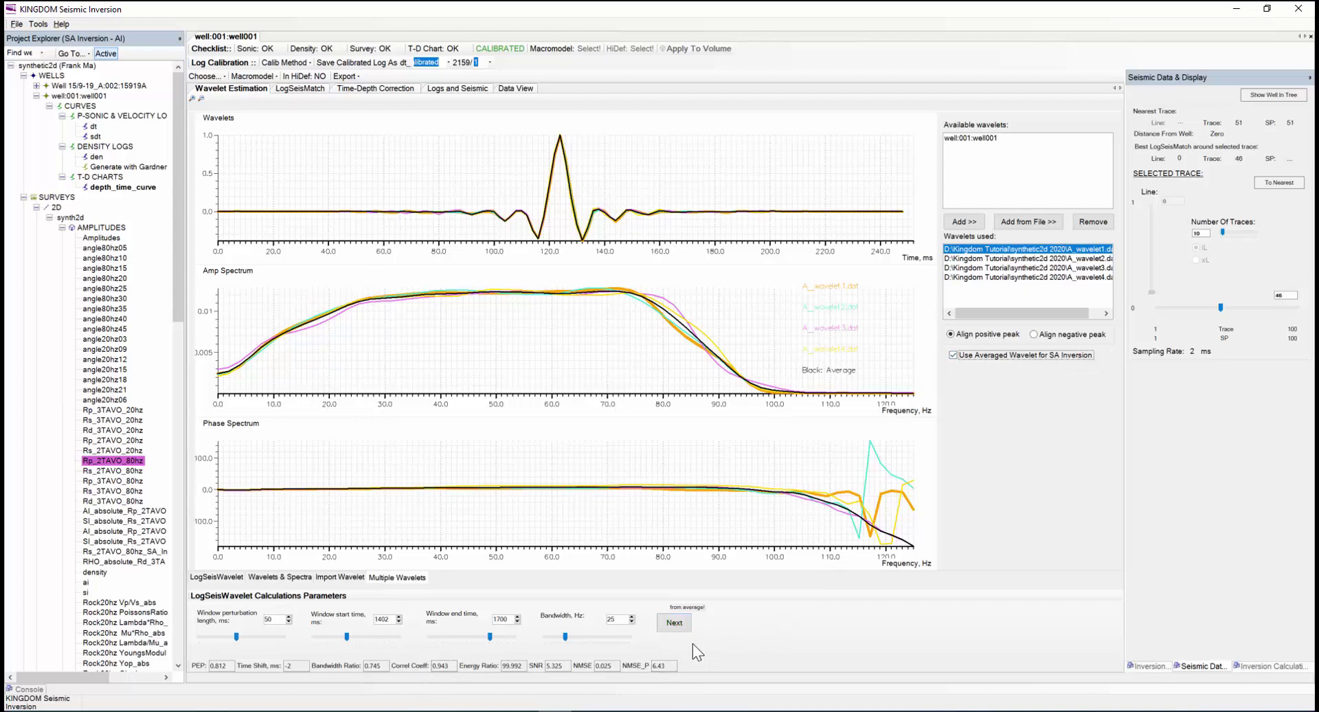
# Proceed to seismic scalar estimation and use the acoustic impedance log as the macromodel for SA inversion.
pyautogui.click(672, 624)
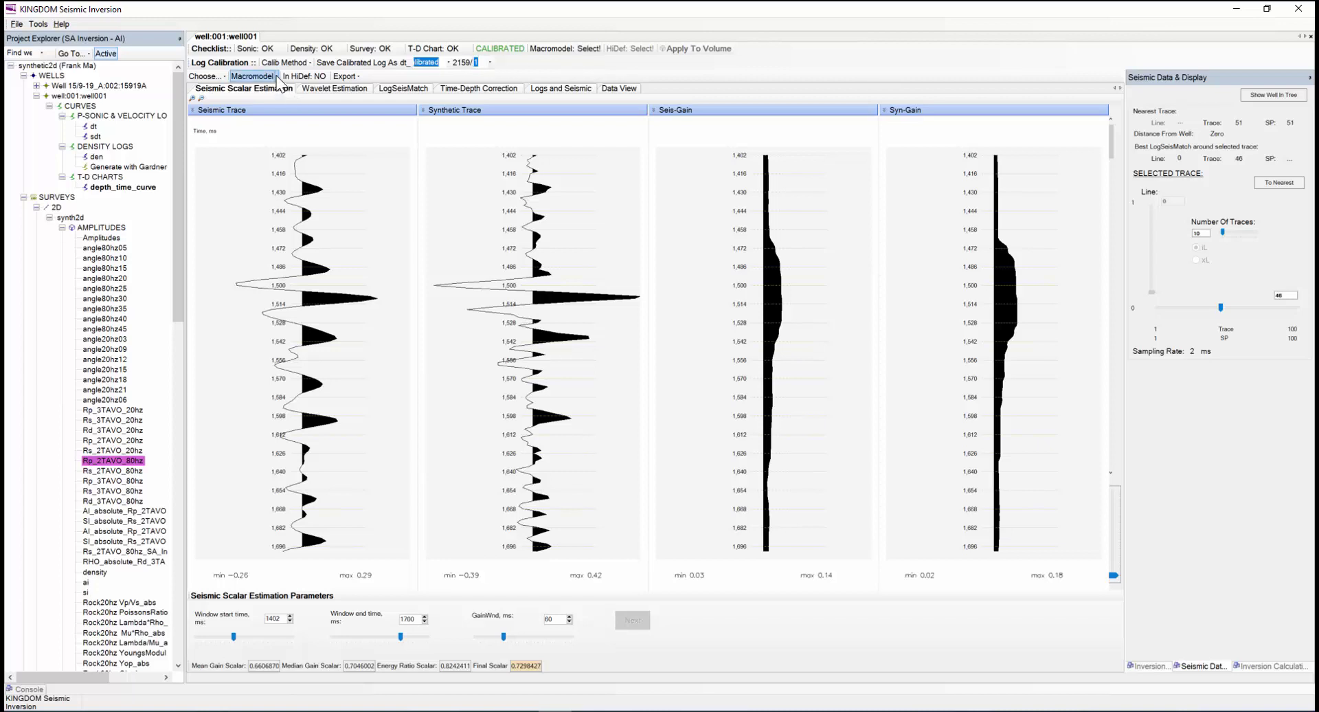
pyautogui.click(252, 76)
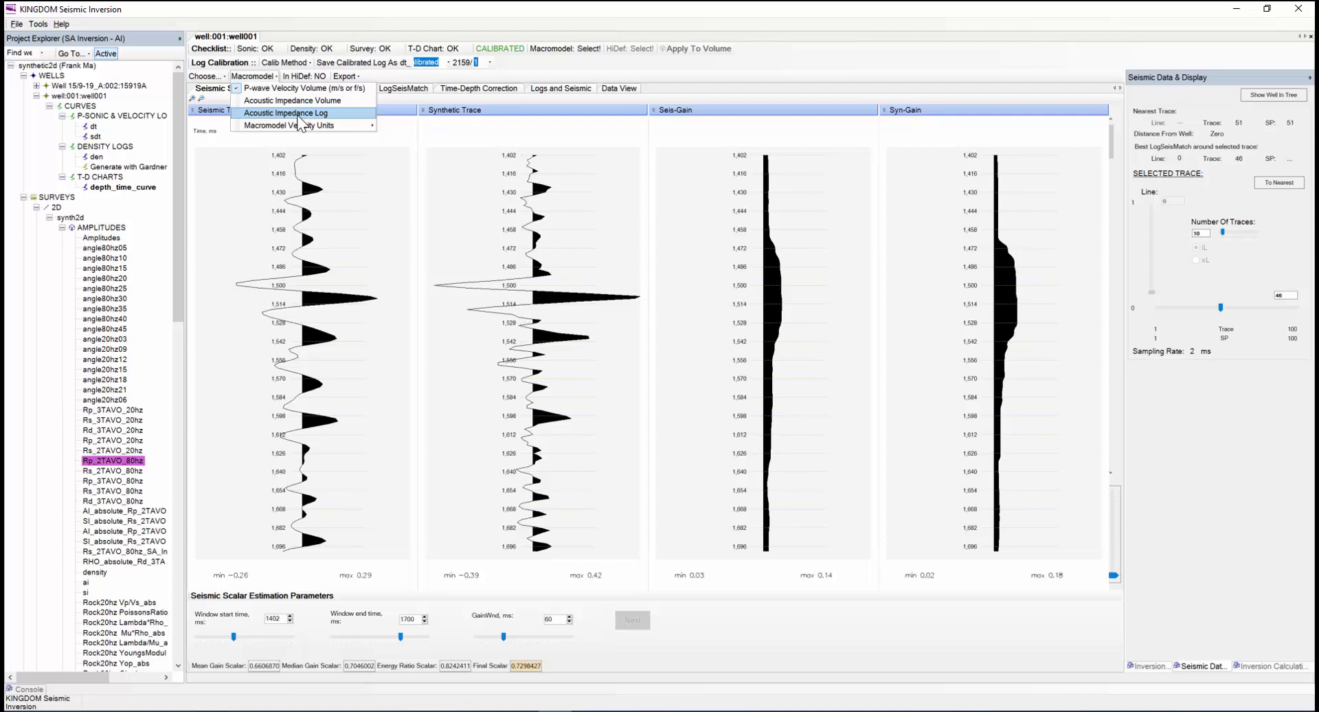
pyautogui.click(298, 114)
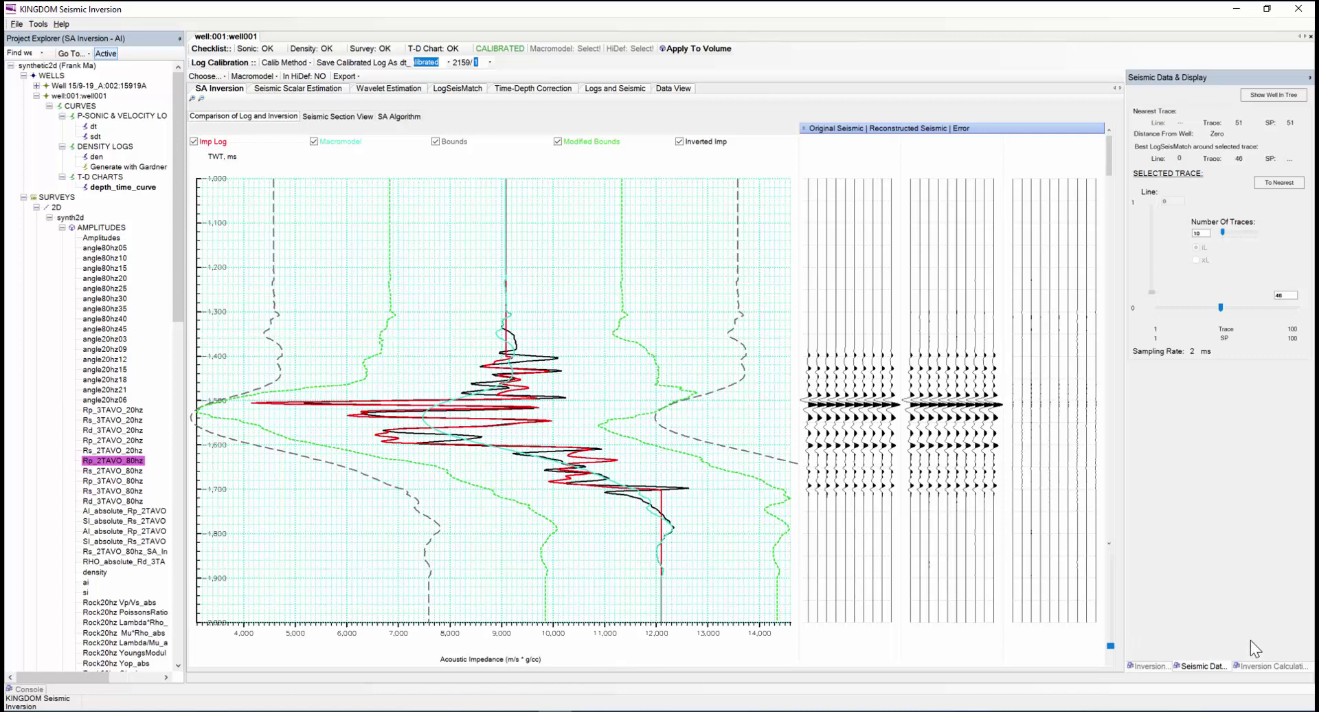
# Set the macromodel smoothing low-cut frequency to 8 and apply the change to the SA inversion.
pyautogui.click(1268, 665)
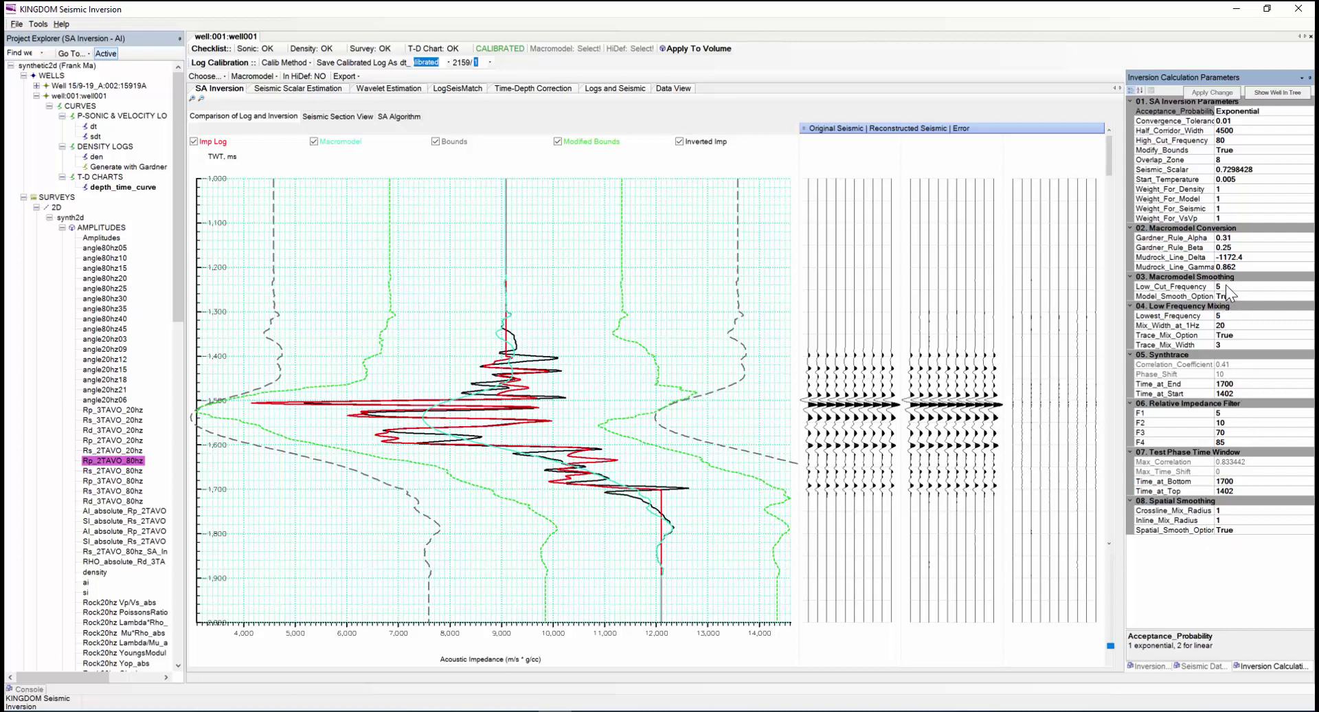
pyautogui.click(1227, 286)
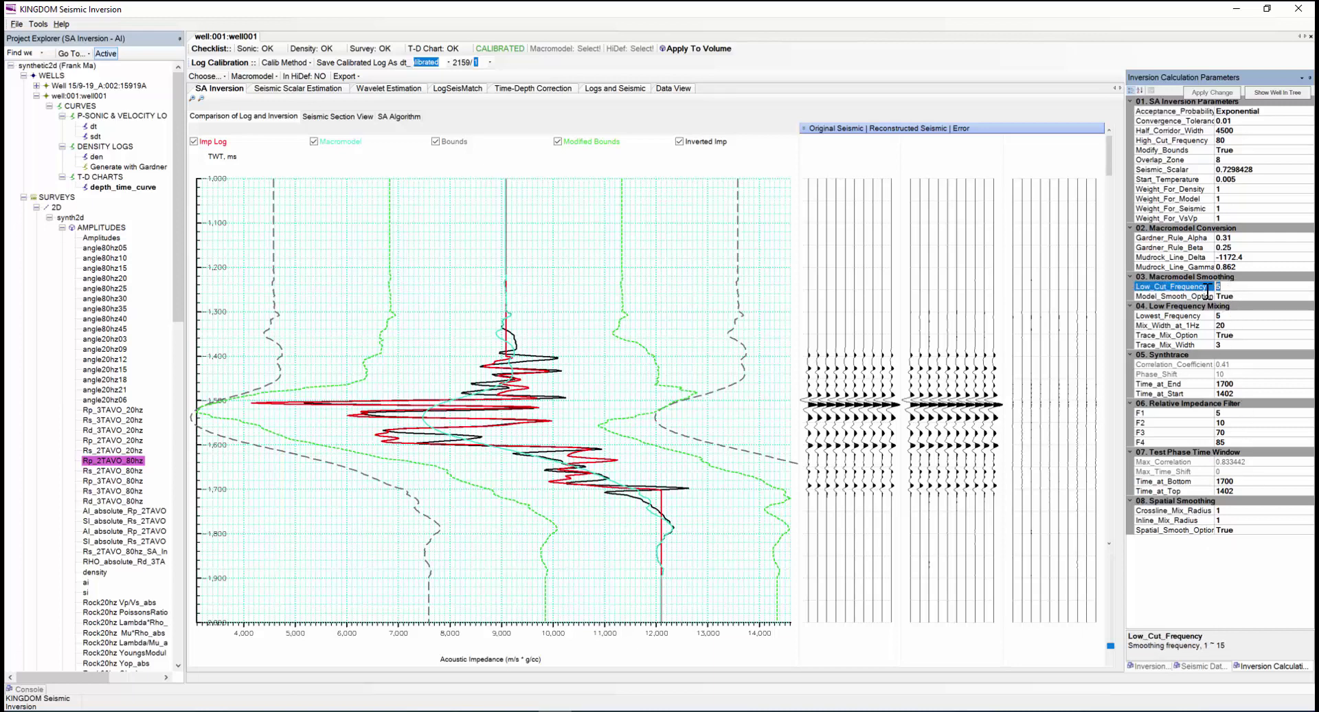
pyautogui.write('8')
pyautogui.click(1242, 294)
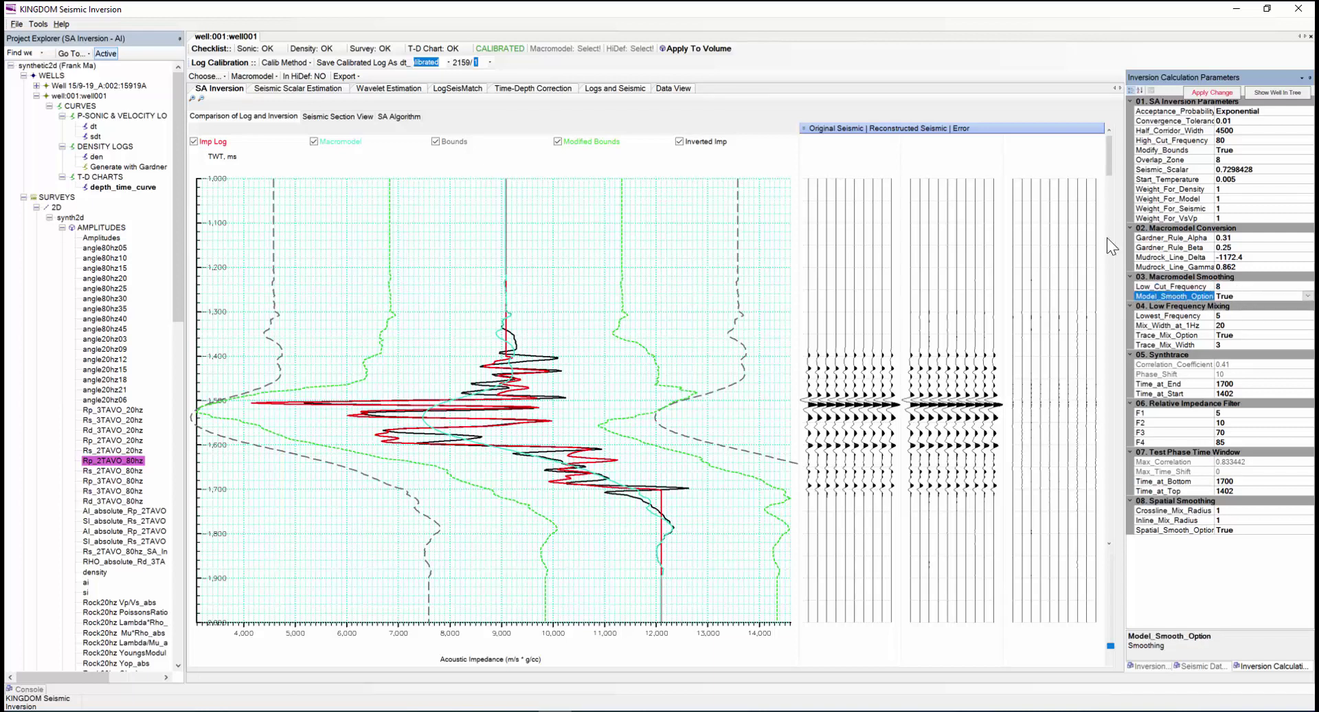
pyautogui.click(1197, 92)
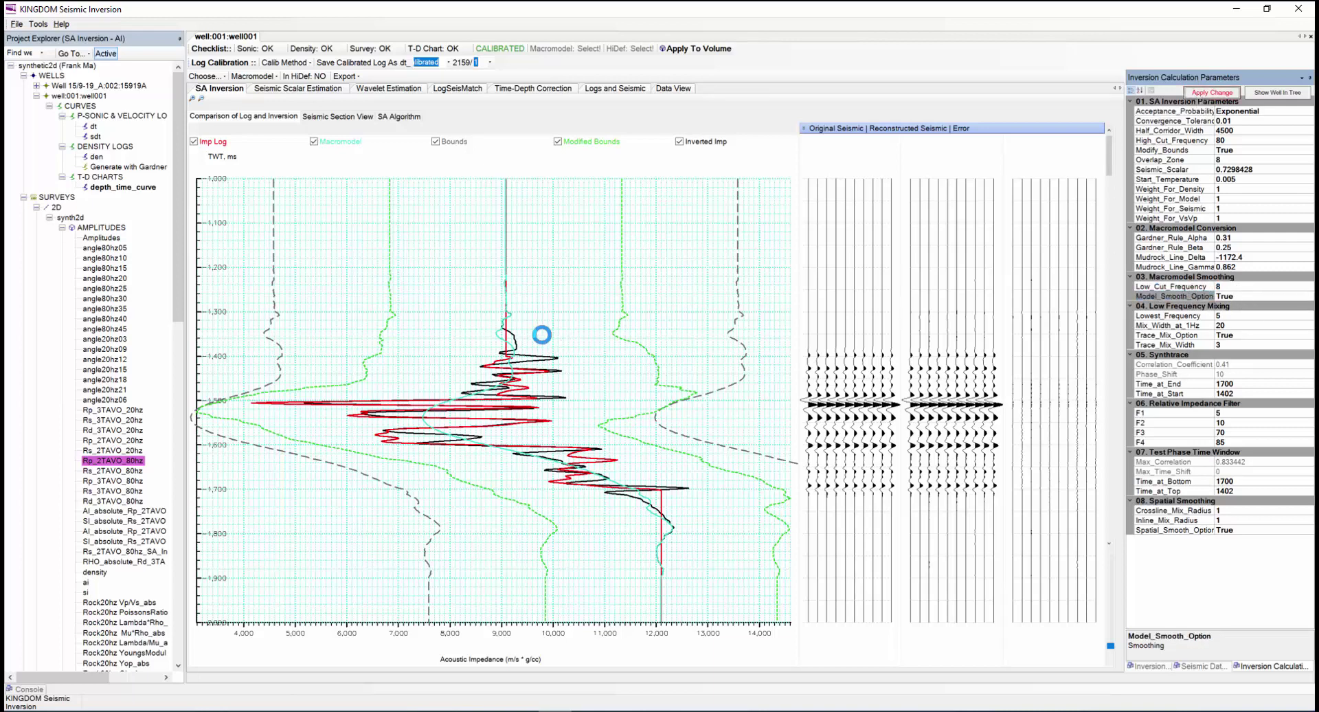
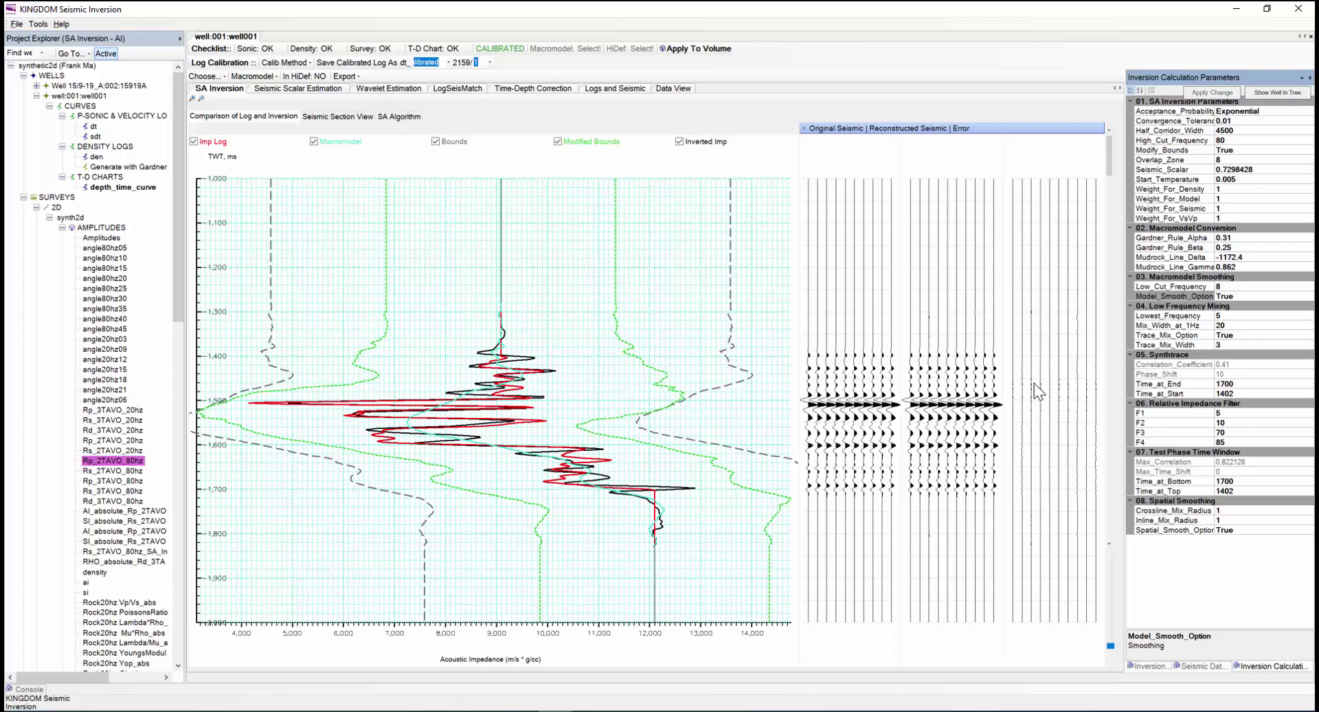
# Open the volume inversion setup and review the relative and synthetic output volume options.
pyautogui.click(707, 48)
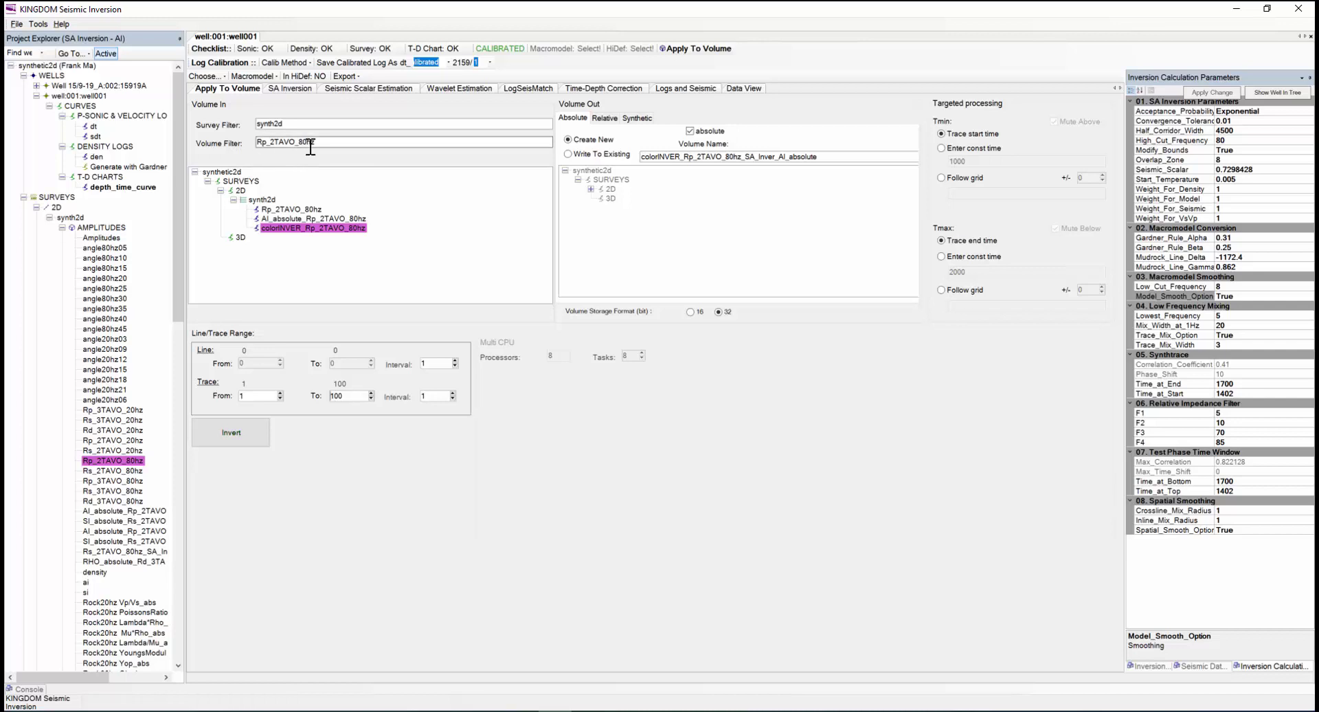
pyautogui.click(601, 120)
pyautogui.click(632, 124)
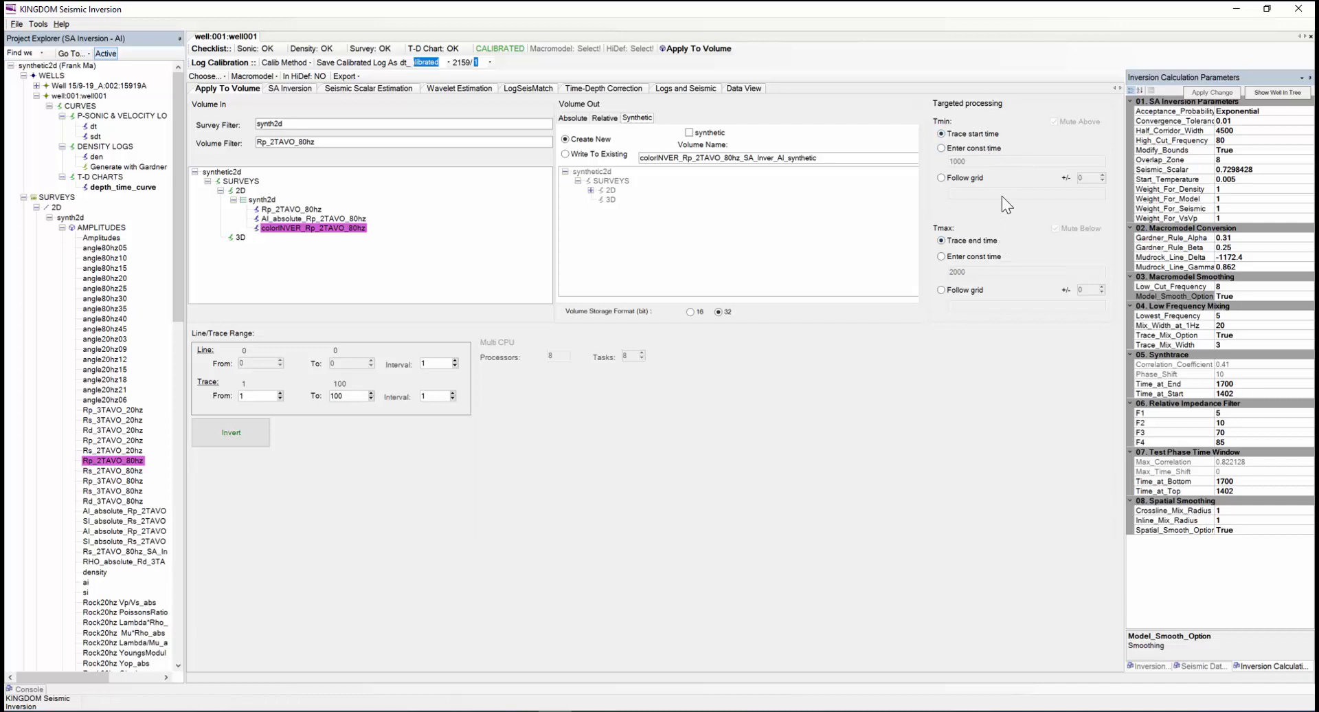
# Make the targeted processing limits Tmin and Tmax follow grids, and collapse the amplitude volumes in the project tree to reach the layers.
pyautogui.click(940, 148)
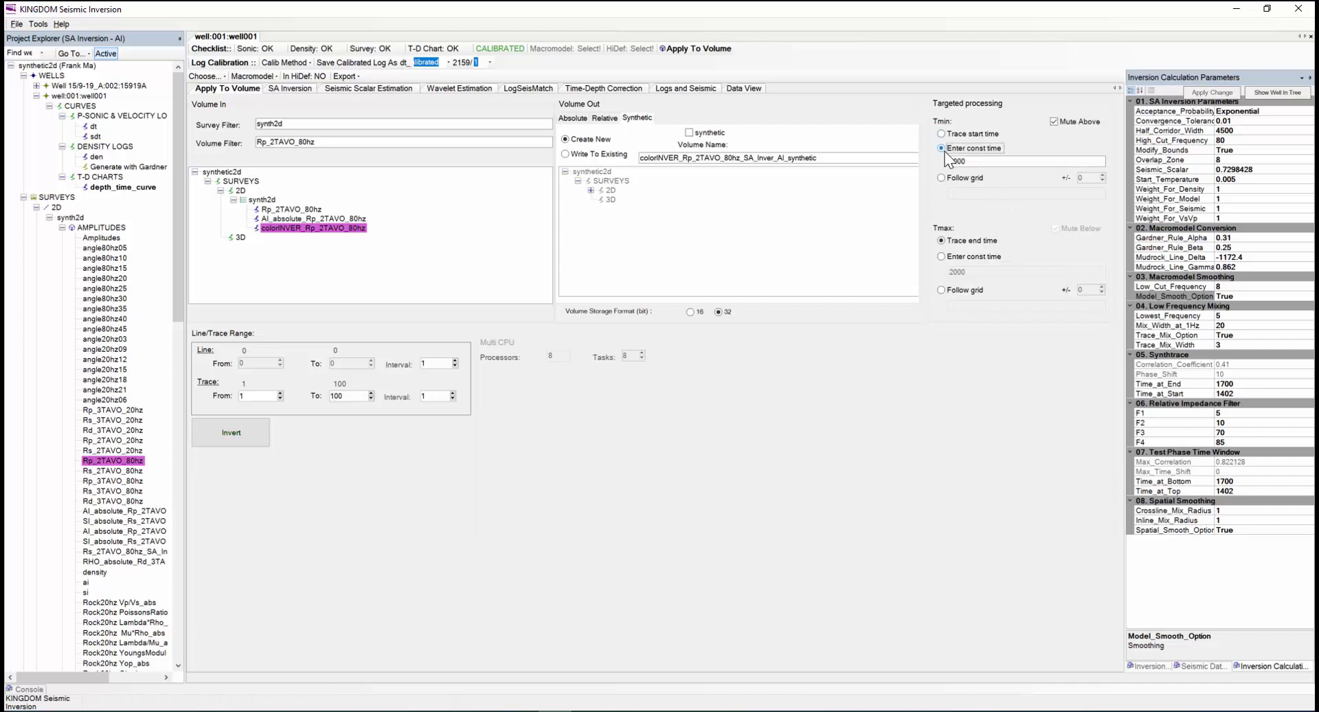
pyautogui.click(943, 257)
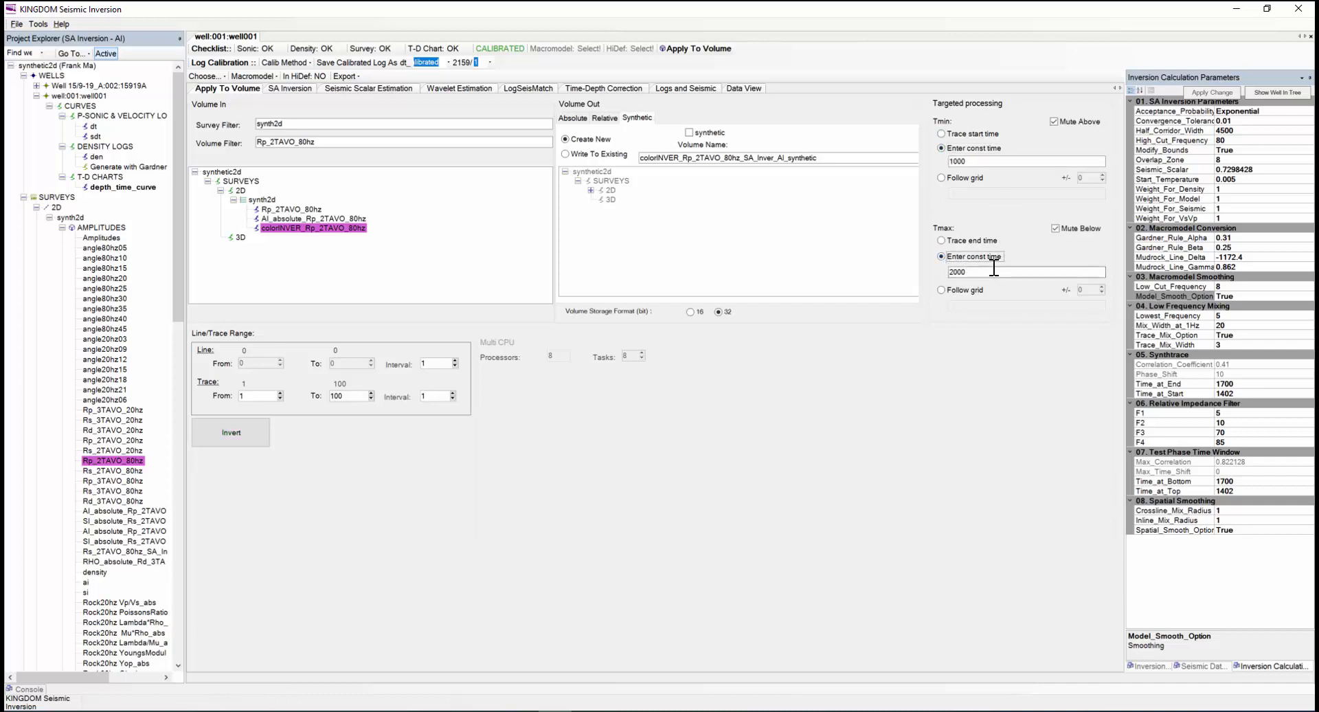
pyautogui.click(940, 177)
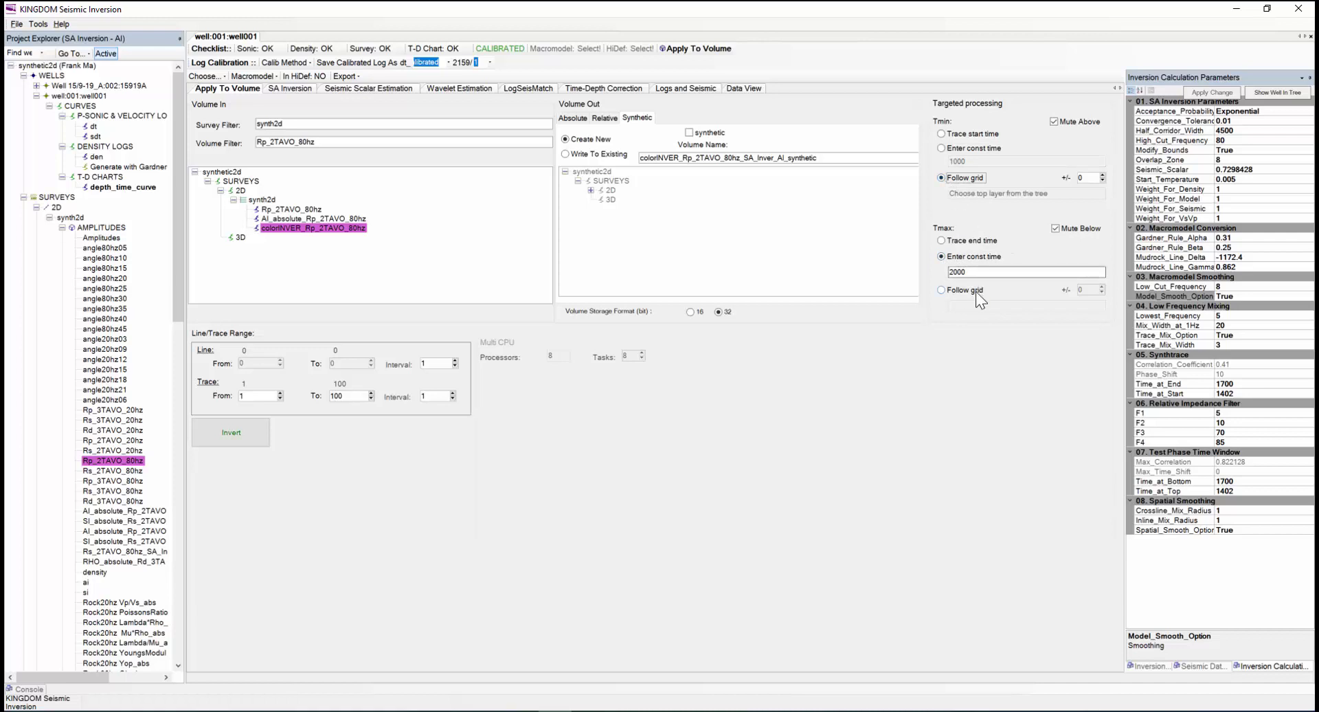
pyautogui.click(941, 290)
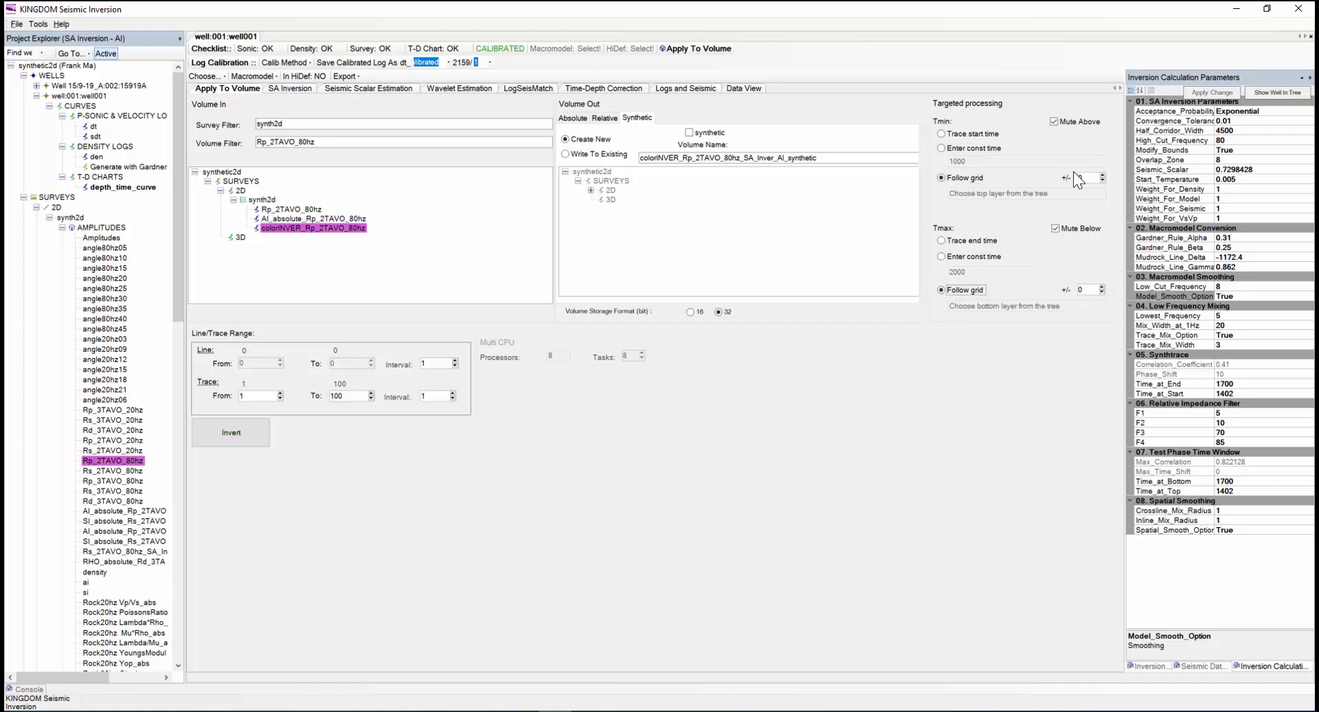
pyautogui.click(62, 228)
pyautogui.click(44, 268)
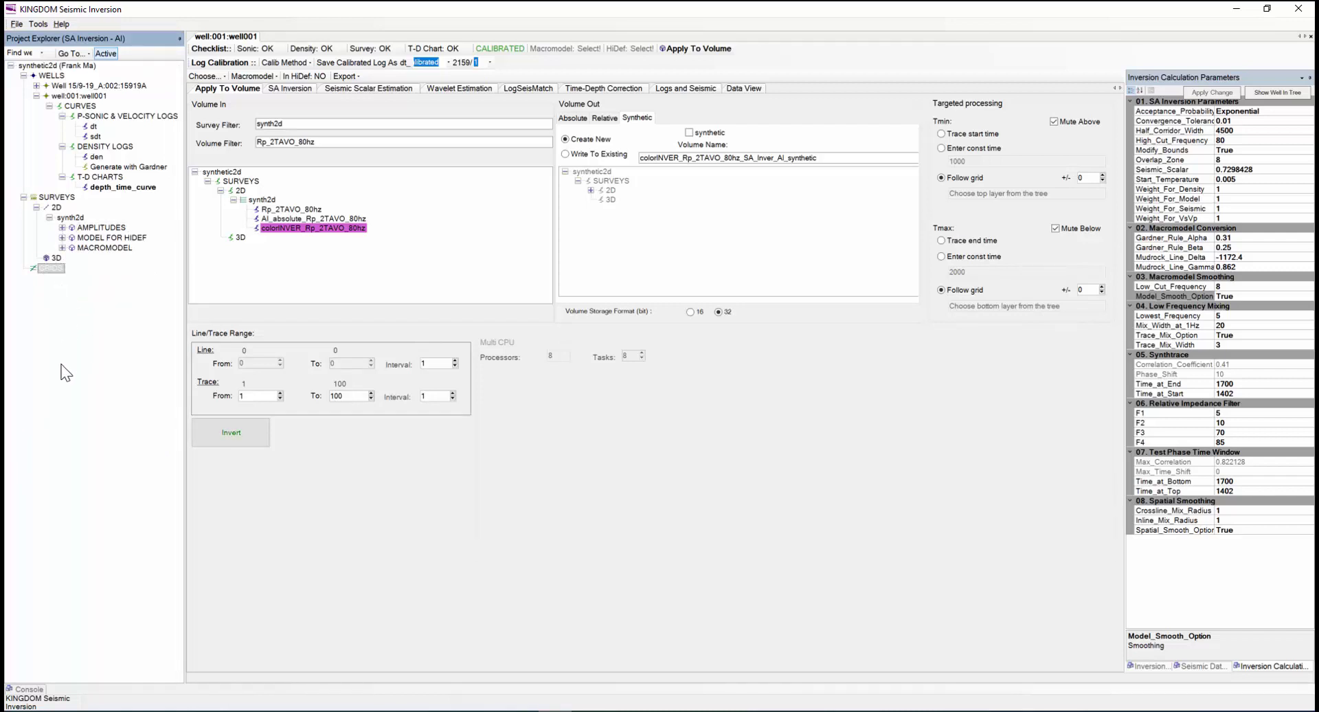
# Set the follow-grid offset to 50 for Tmin and -50 for Tmax in the targeted processing.
pyautogui.click(1087, 179)
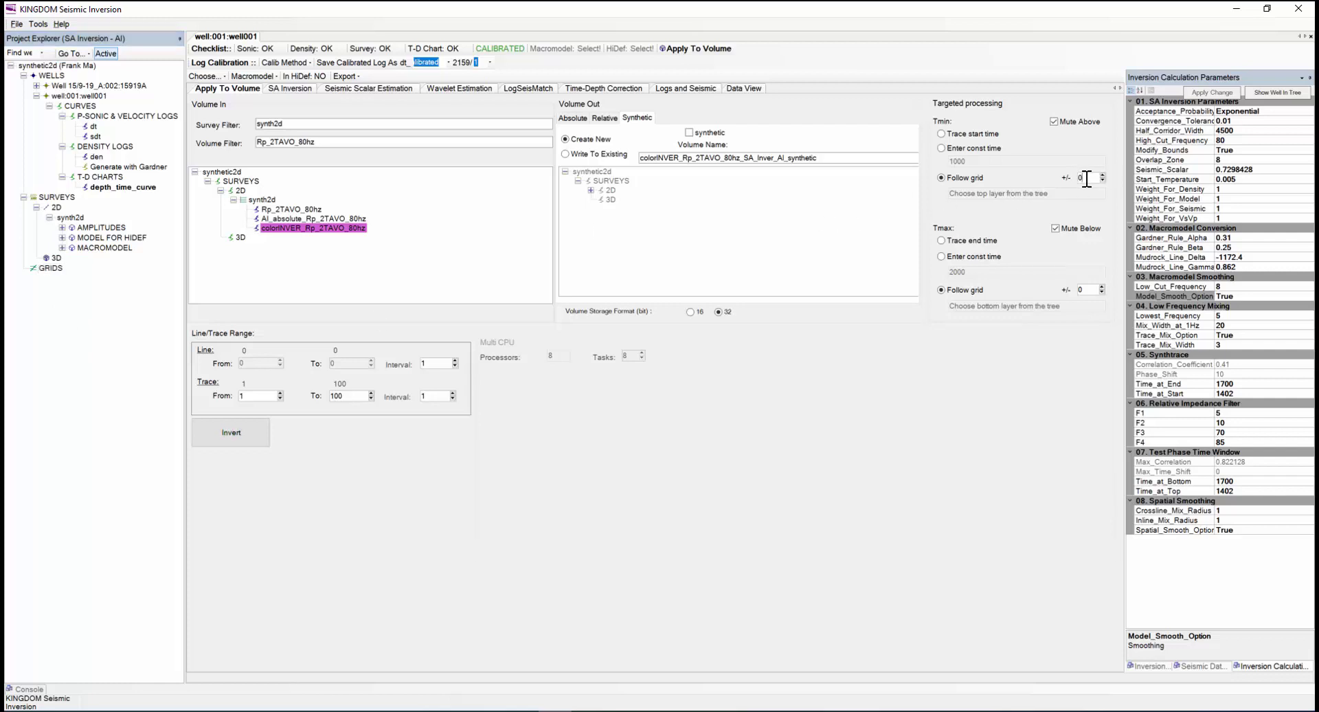
pyautogui.press('BackSpace')
pyautogui.write('50')
pyautogui.click(1100, 289)
pyautogui.press('BackSpace')
pyautogui.write('-5')
# Switch the SA inversion from acoustic to shear impedance and accept closing all well windows.
pyautogui.click(38, 24)
pyautogui.moveTo(56, 46)
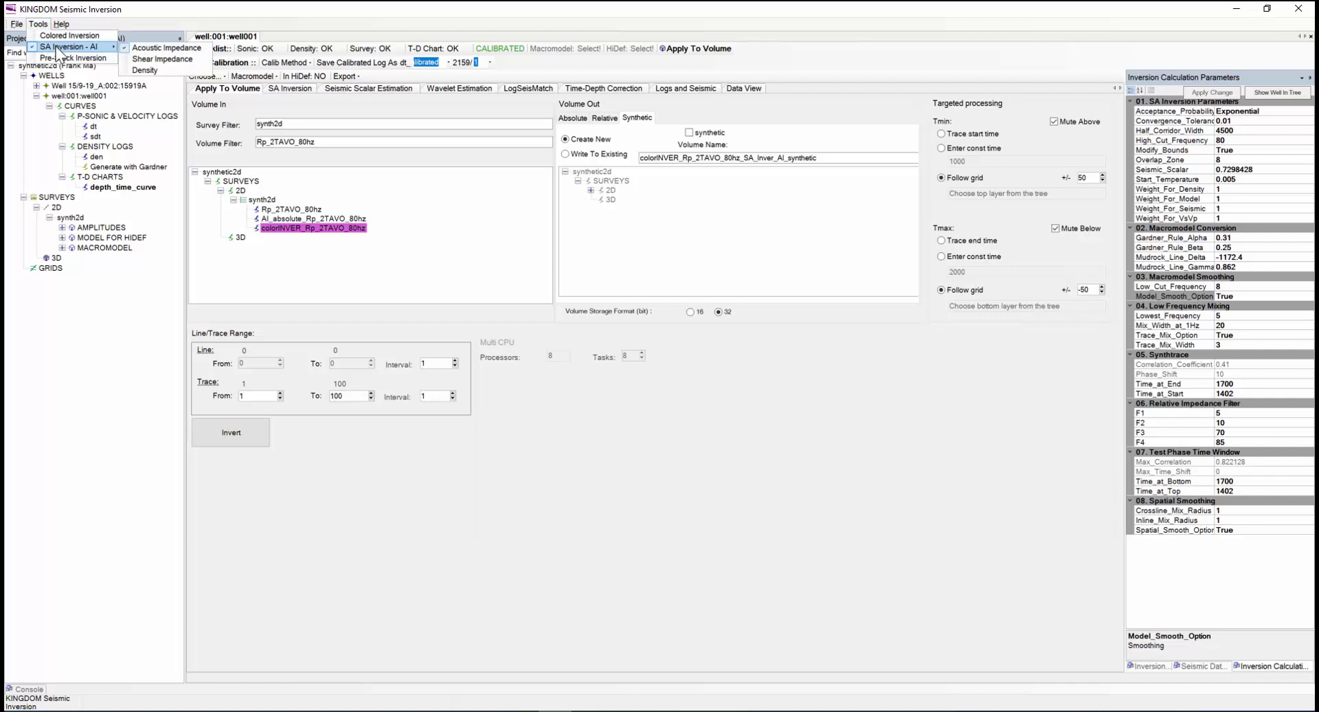
pyautogui.click(169, 60)
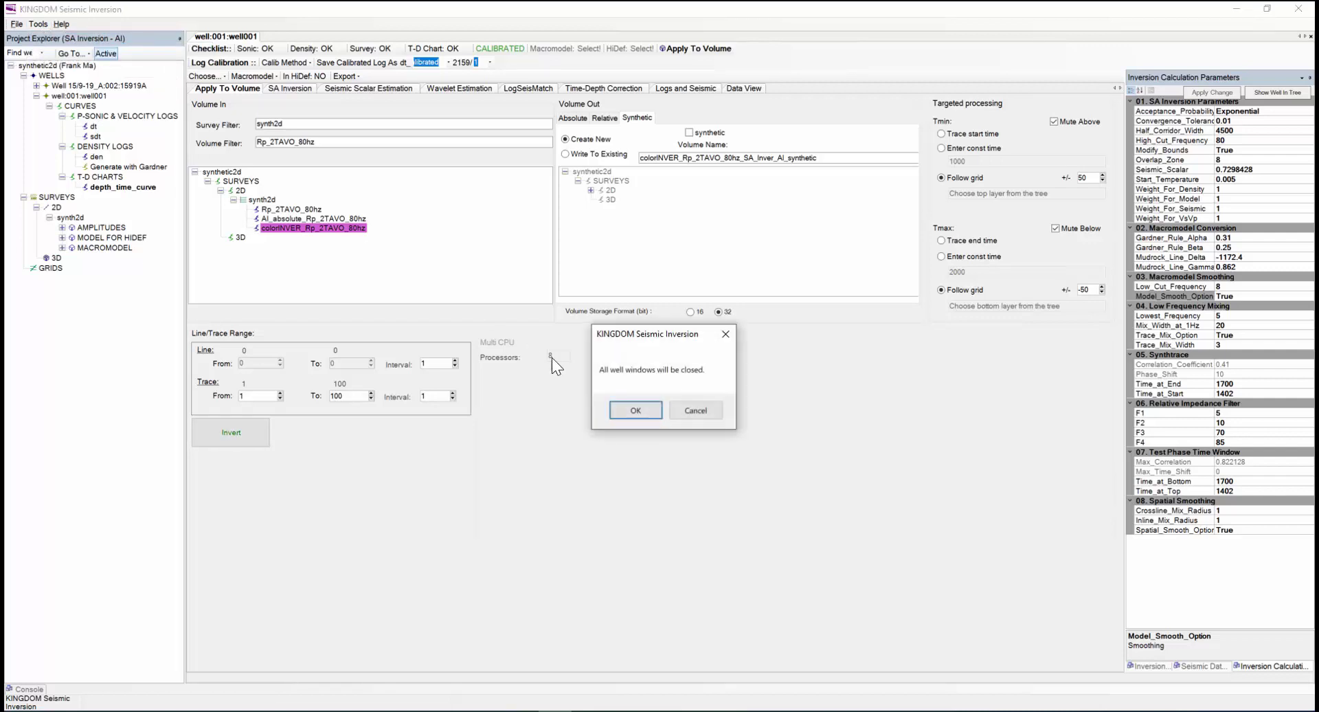
pyautogui.click(637, 414)
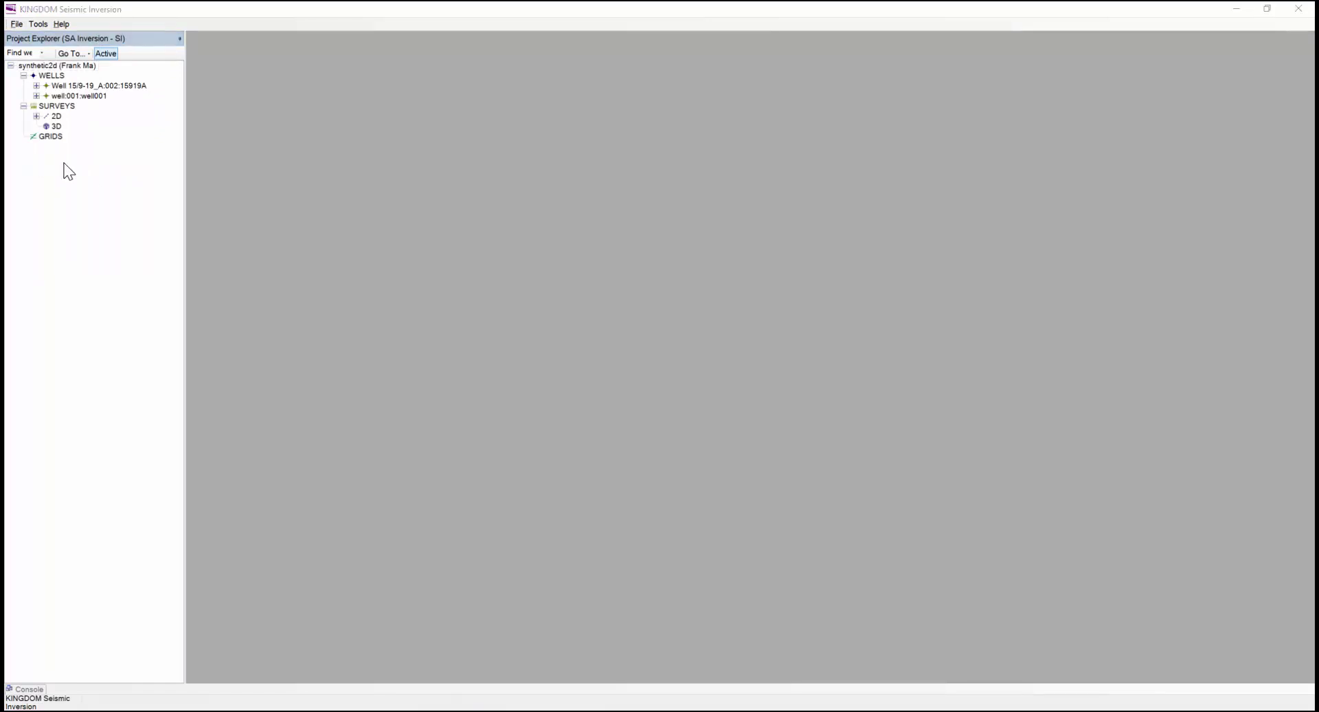
# For well001, choose the dt P-sonic, sdt S-sonic and den density logs with depth_time_curve as the T-D chart.
pyautogui.click(36, 95)
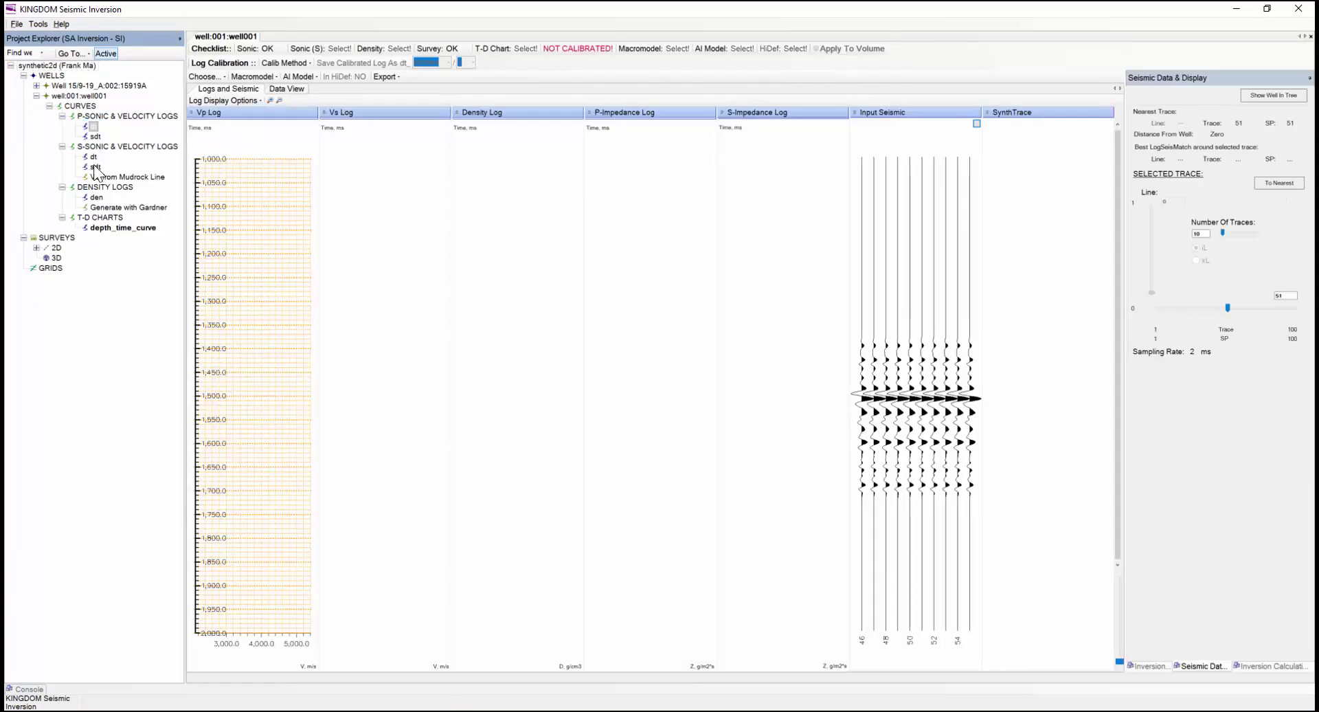
pyautogui.click(95, 167)
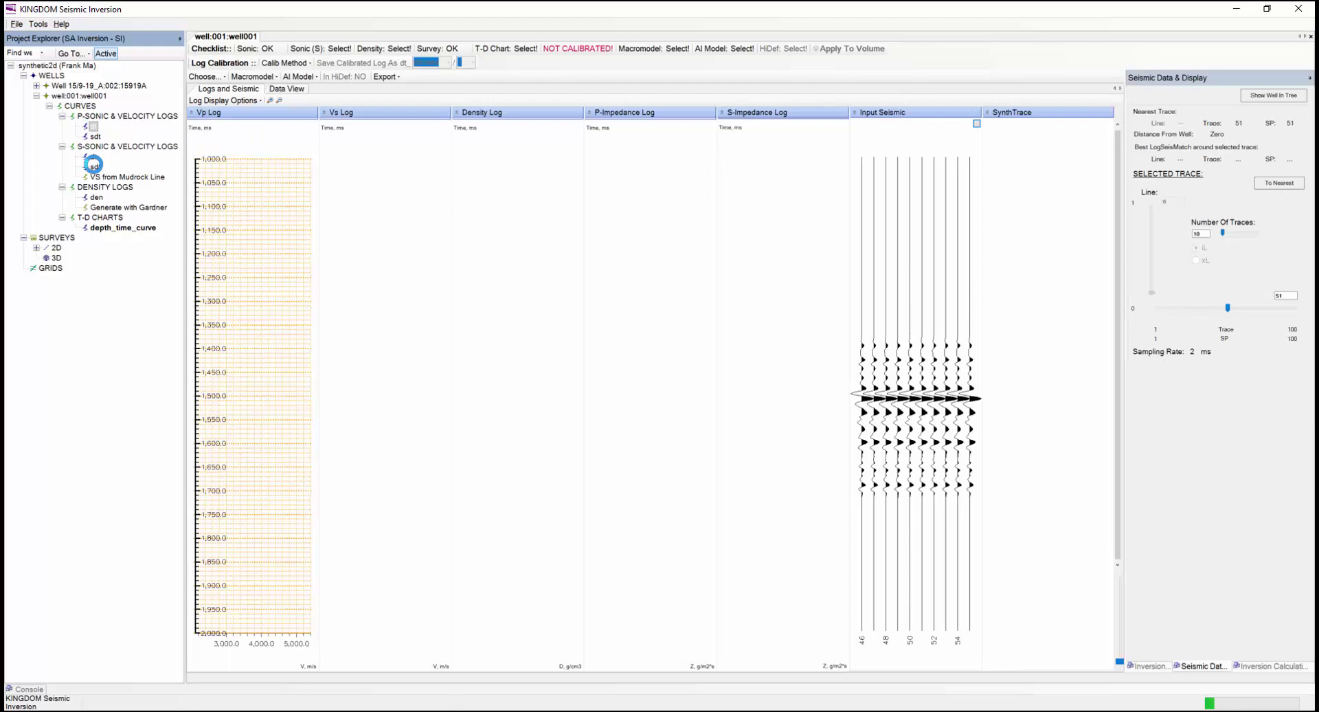
pyautogui.click(99, 197)
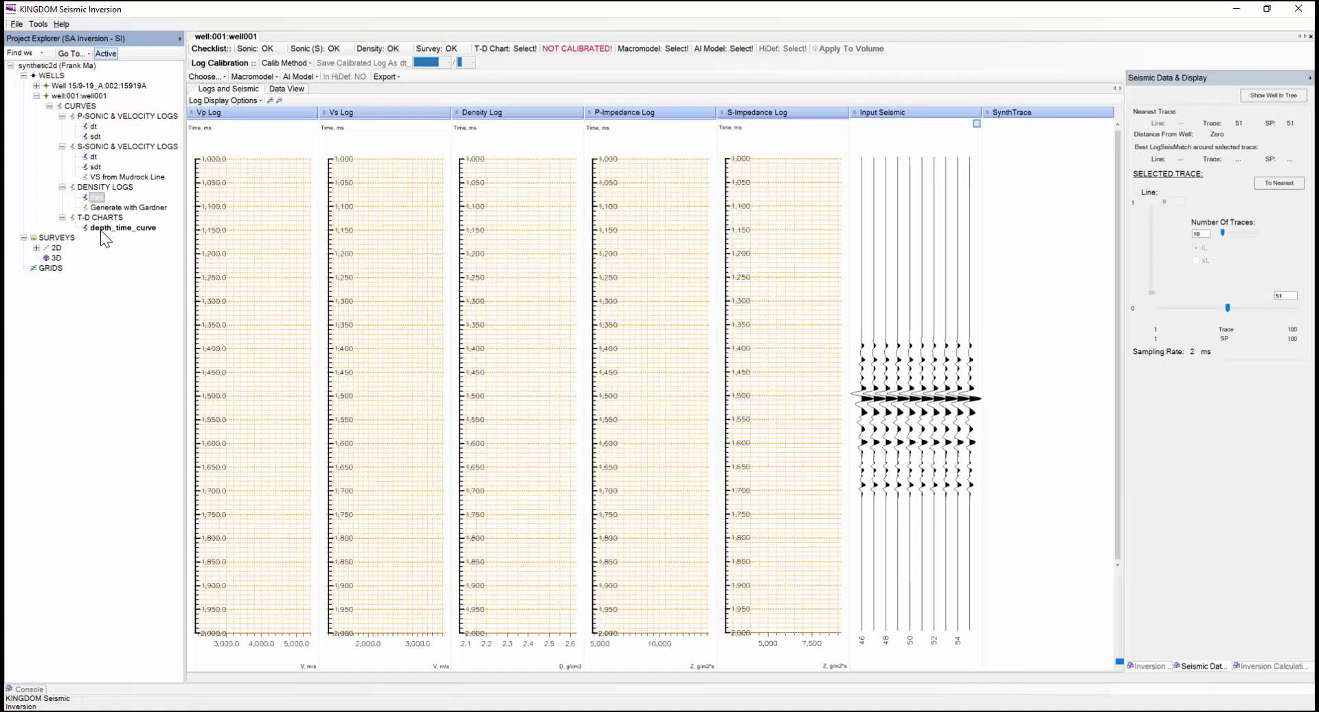
pyautogui.click(101, 229)
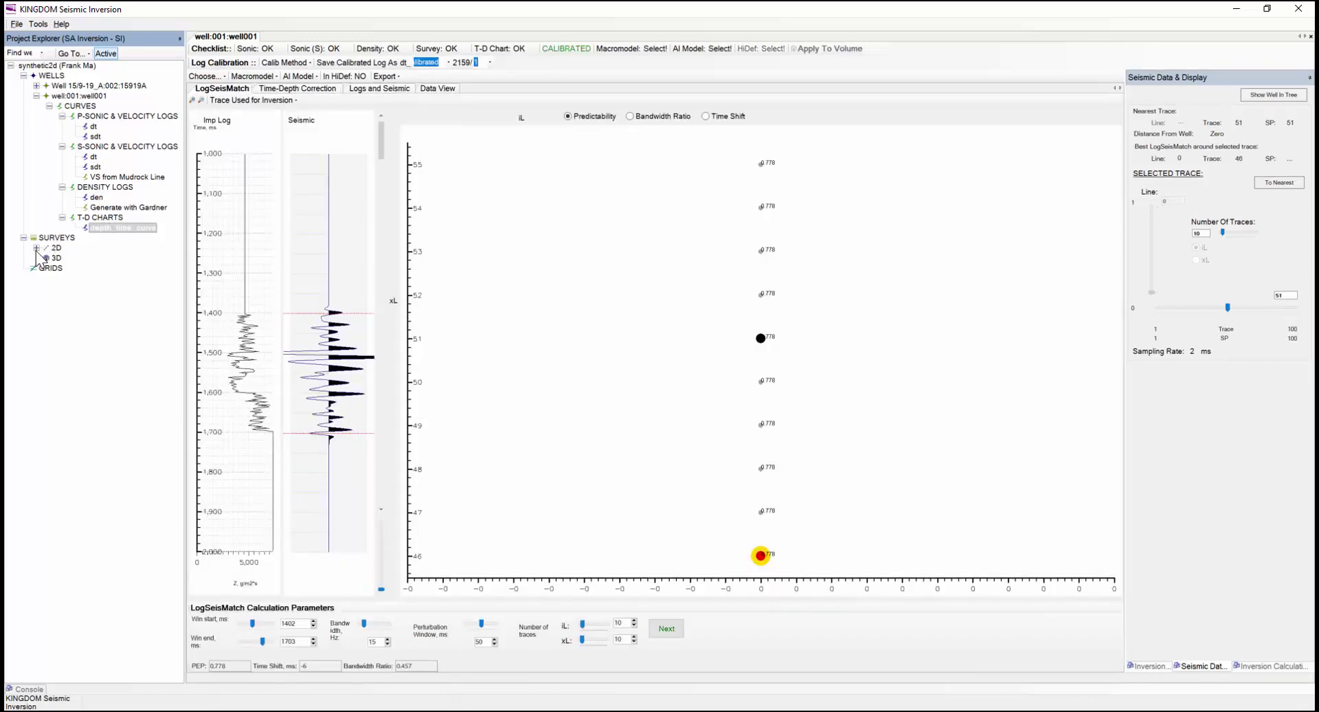
# Expand the synth2d amplitudes in the 2D surveys and select Rs_2TAVO_80hz as the input seismic volume.
pyautogui.click(36, 247)
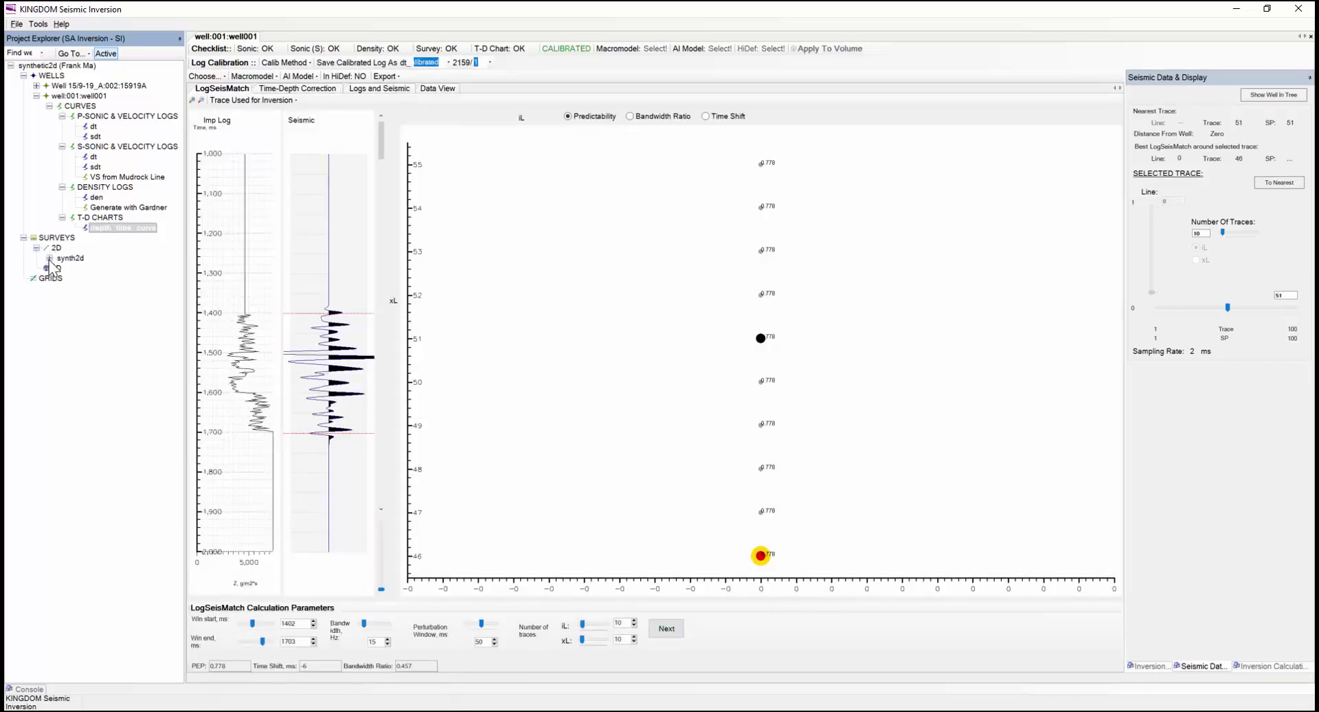
pyautogui.click(49, 258)
pyautogui.click(62, 268)
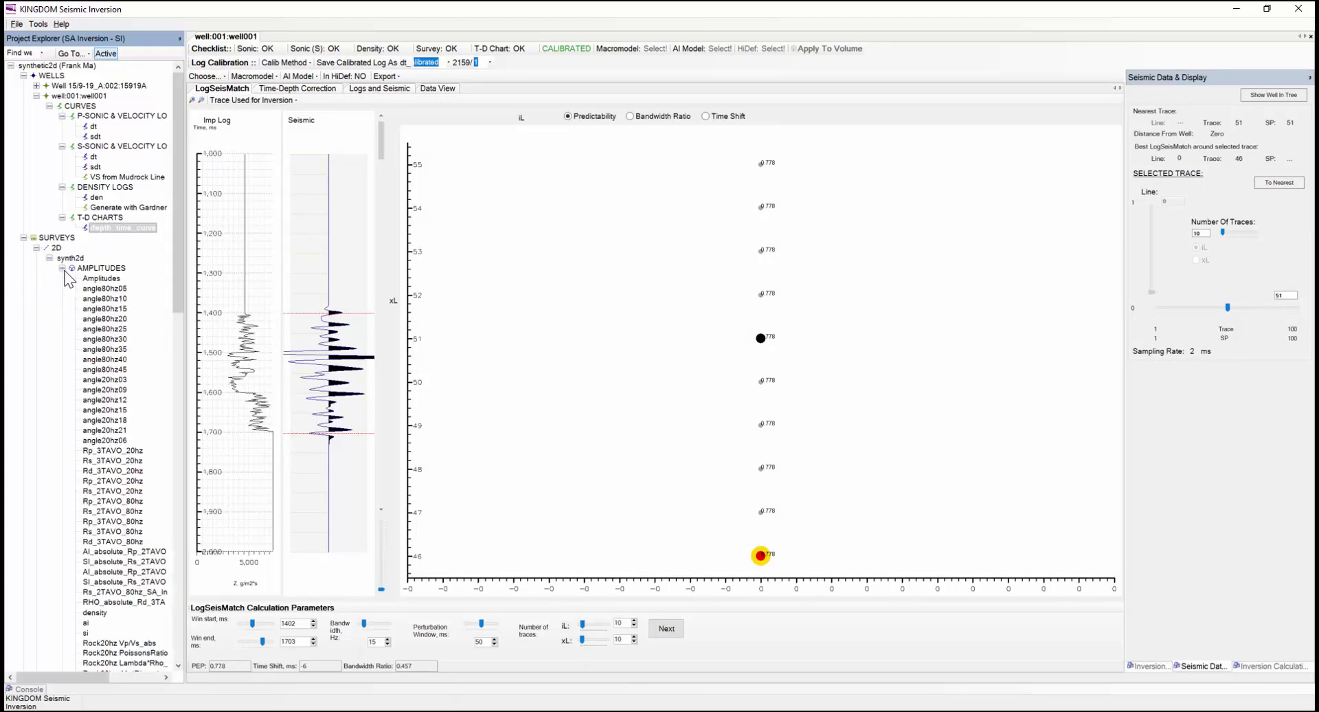
pyautogui.click(96, 461)
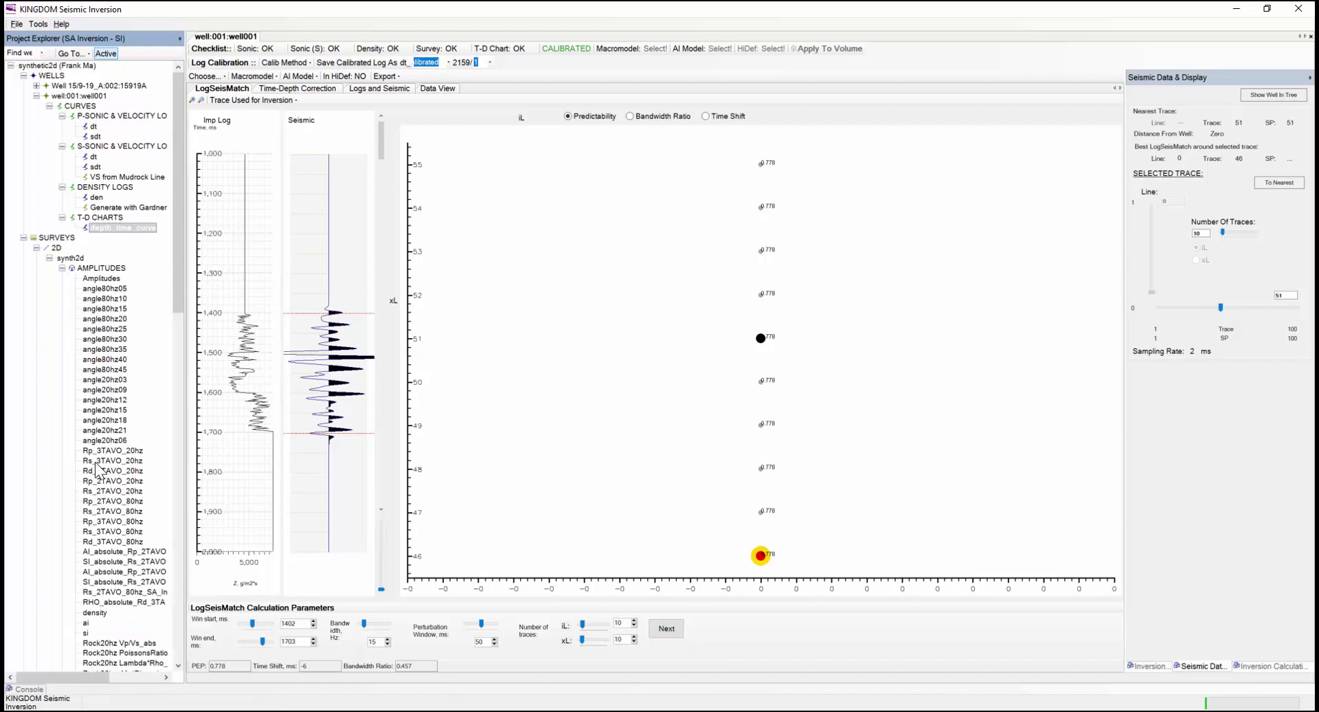
pyautogui.click(109, 512)
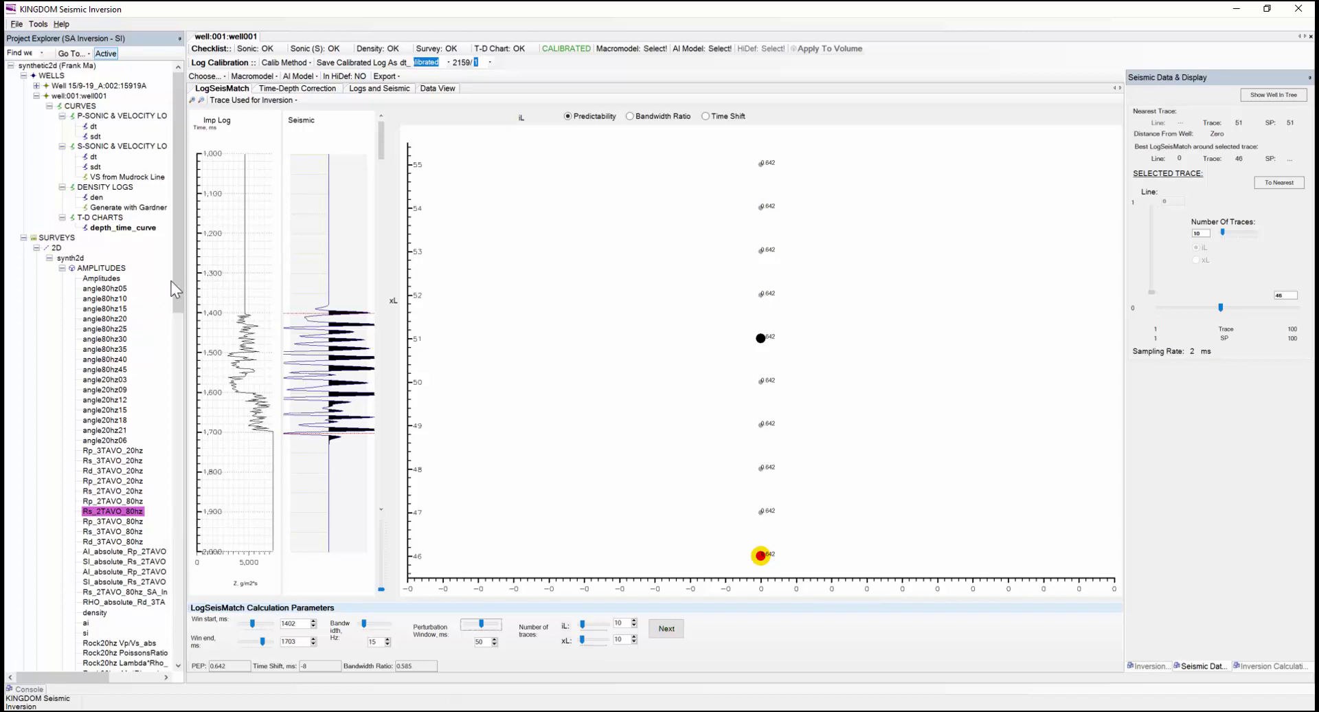
# Assign the si volume under the synth2d macromodel volumes as the shear impedance volume.
pyautogui.moveTo(177, 283); pyautogui.dragTo(195, 453)
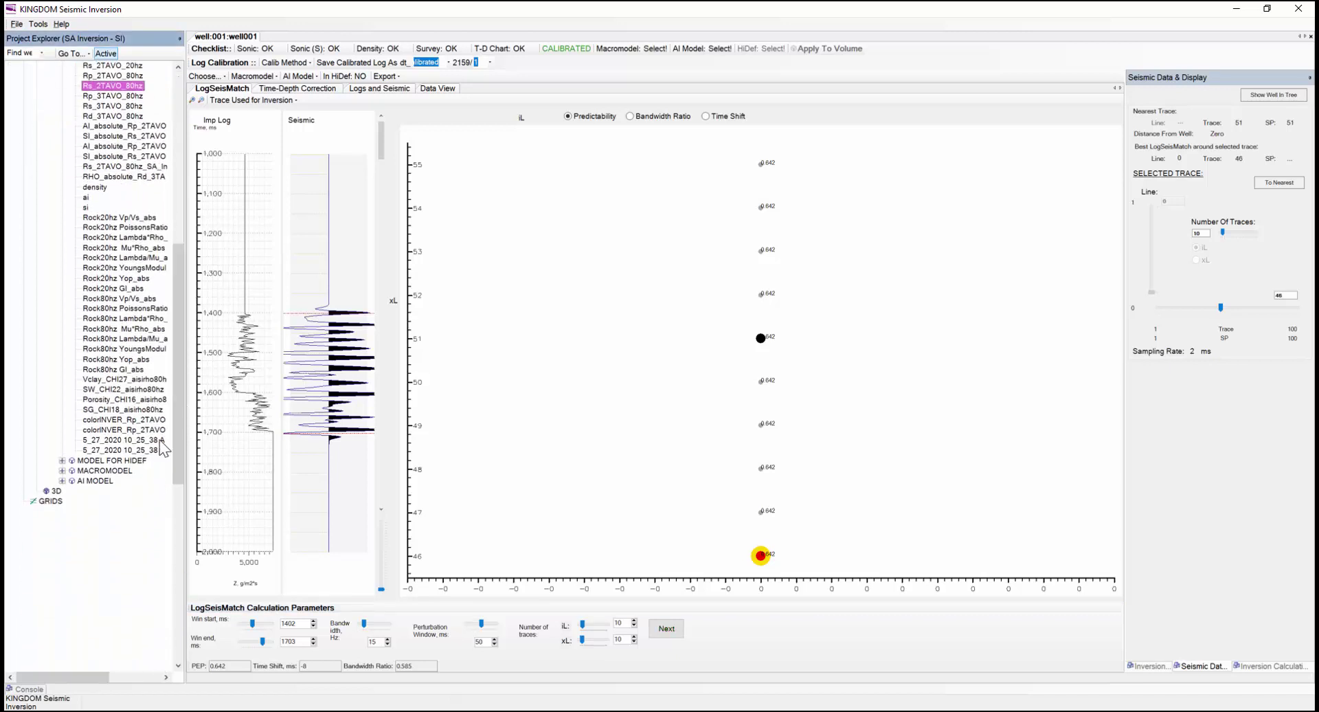
pyautogui.click(62, 471)
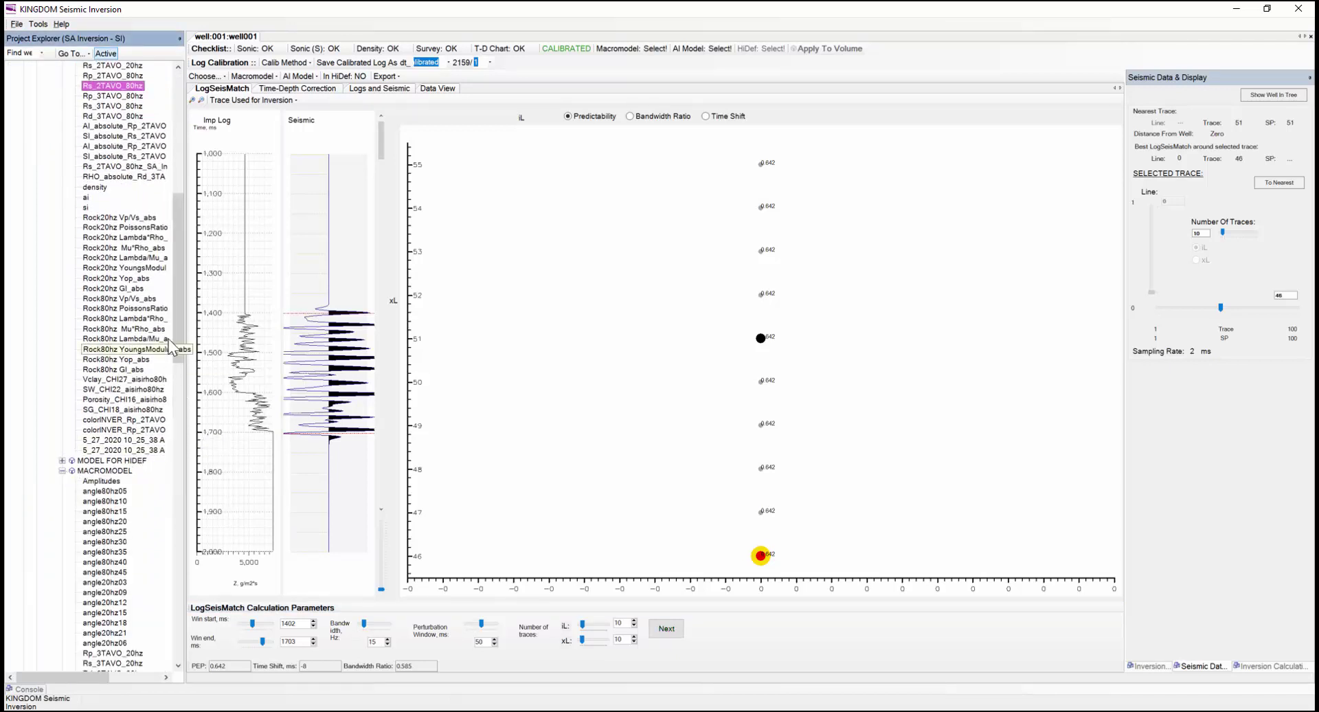
pyautogui.moveTo(175, 319); pyautogui.dragTo(187, 416)
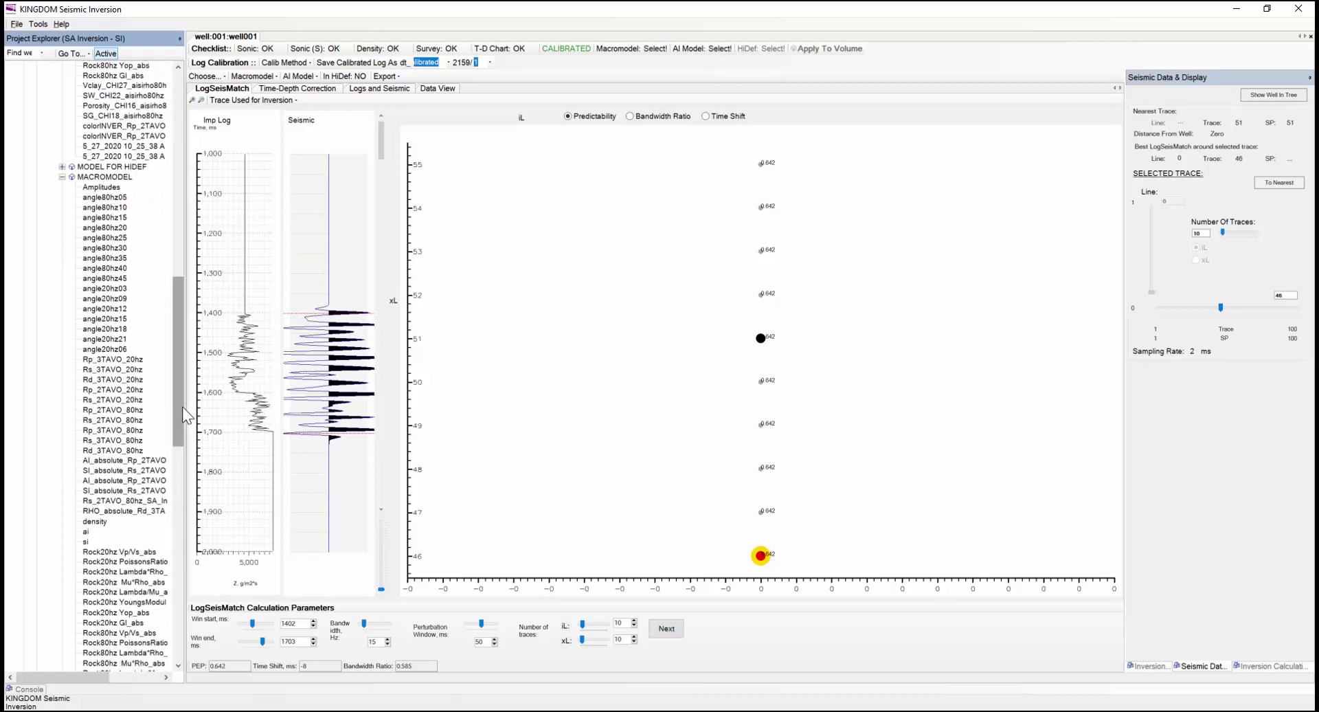
pyautogui.rightClick(87, 542)
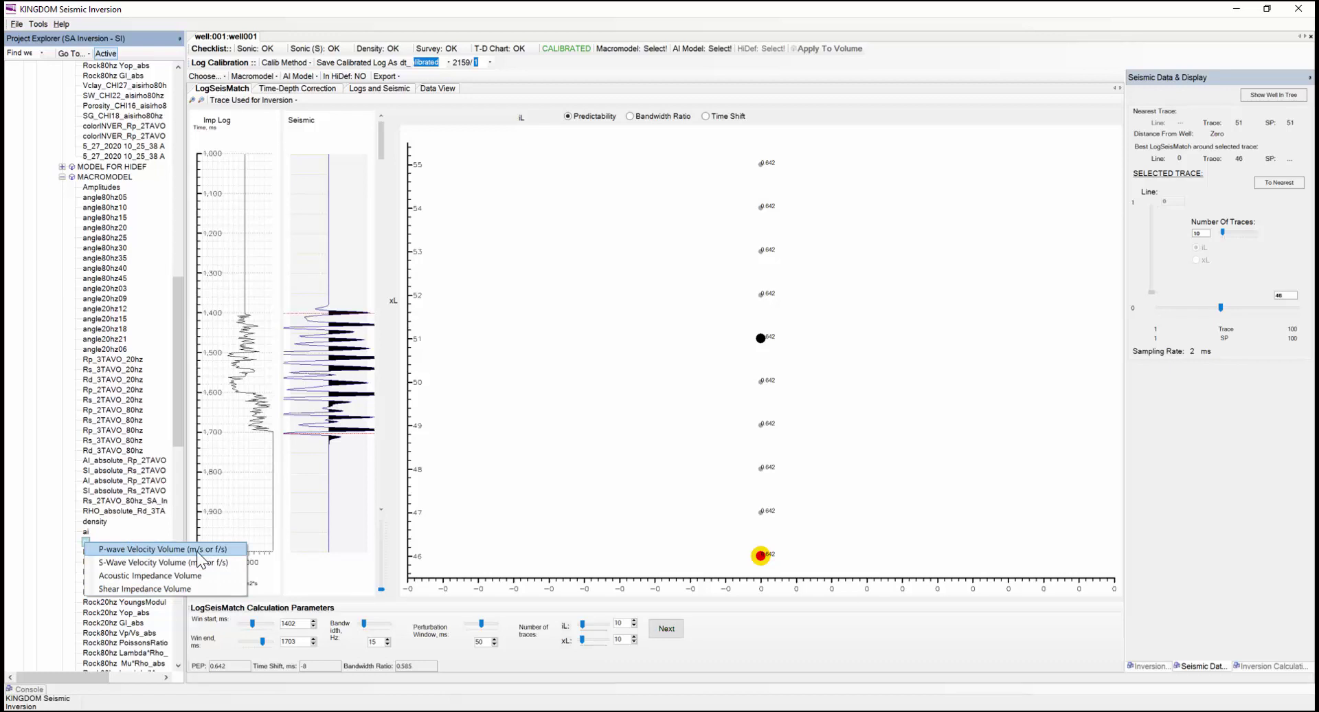
pyautogui.click(192, 589)
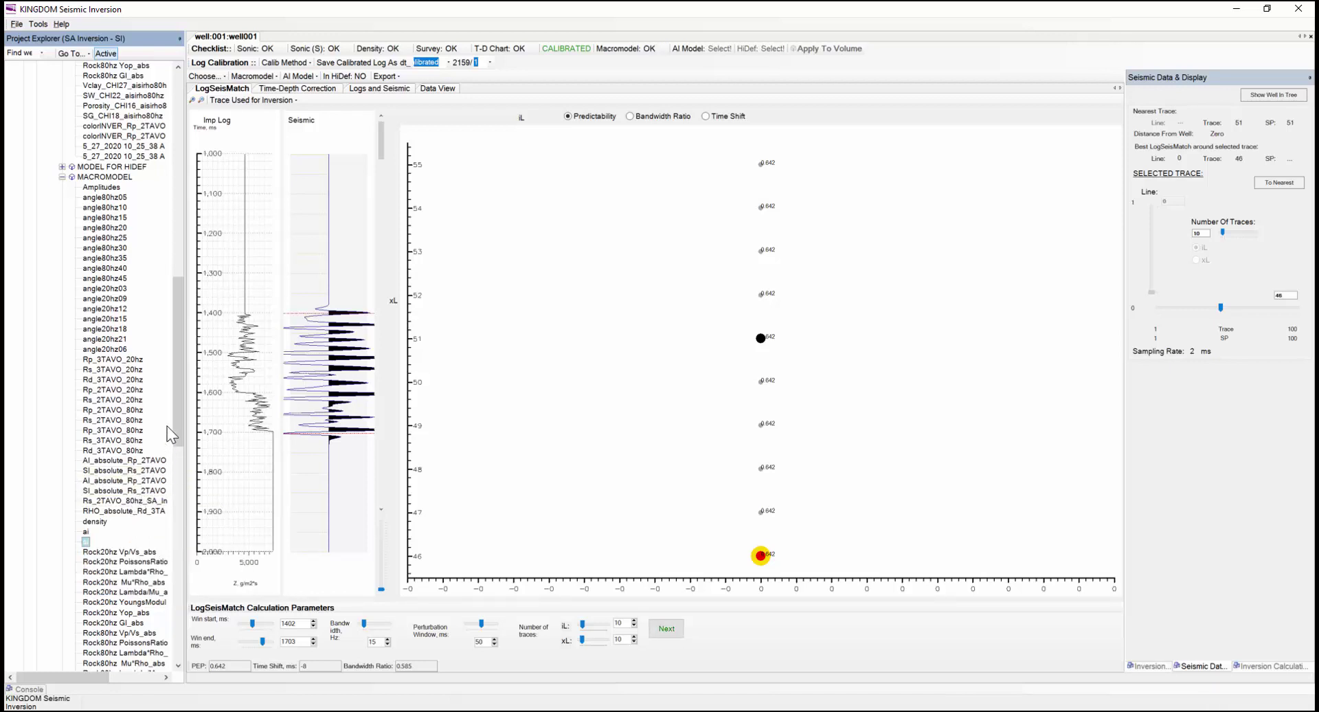
# Expand the AI model volumes and use the acoustic impedance log as the AI model.
pyautogui.moveTo(175, 395); pyautogui.dragTo(177, 444)
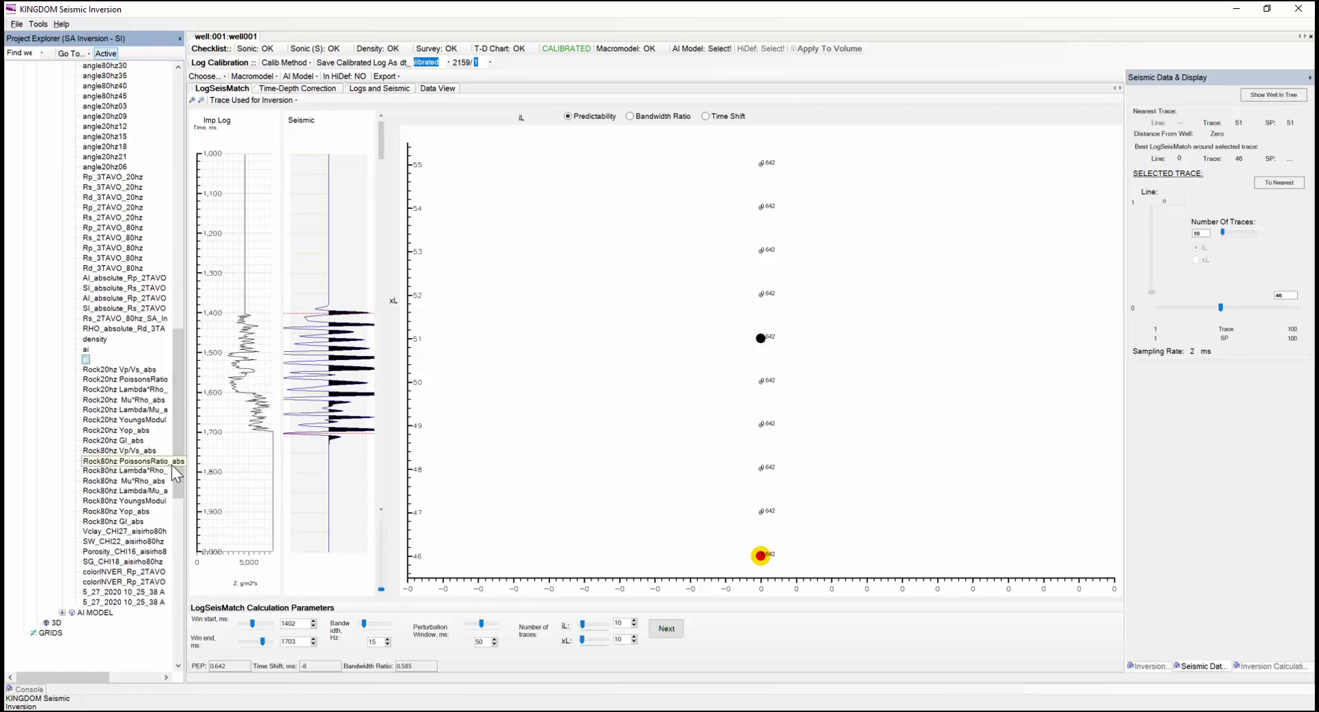
pyautogui.click(62, 612)
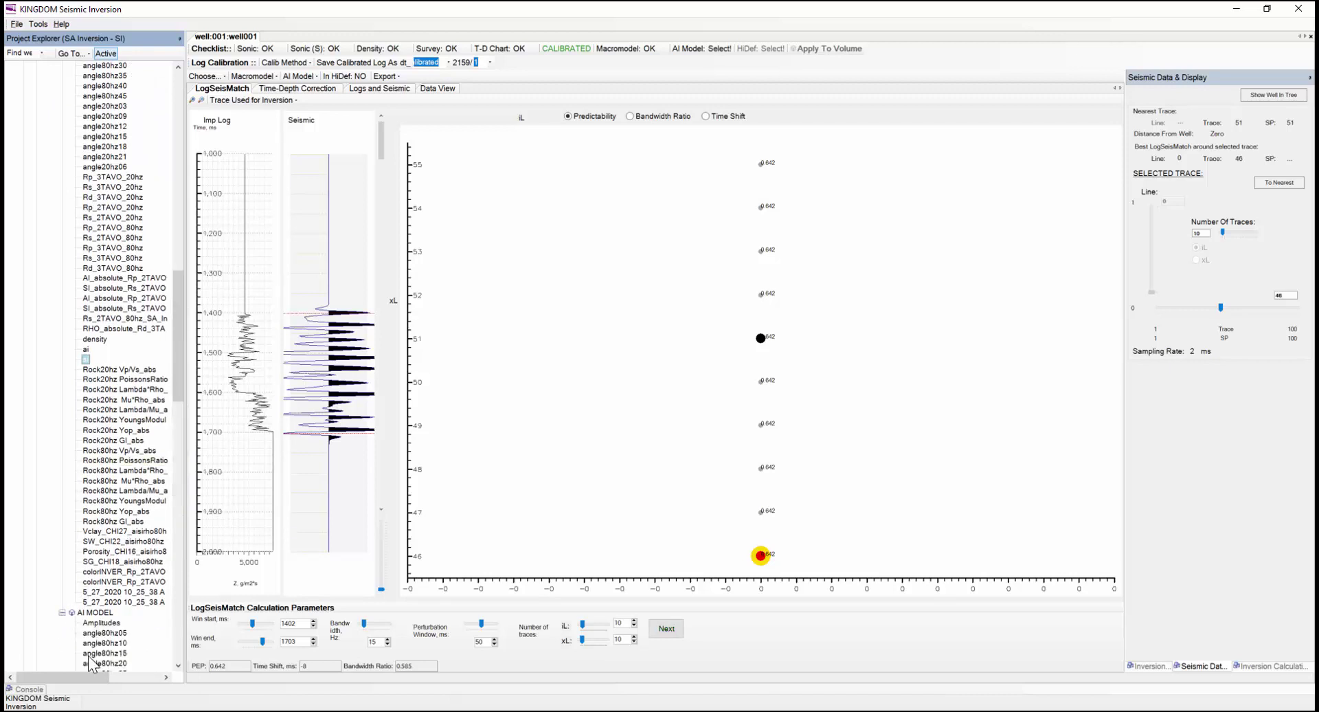
pyautogui.click(317, 78)
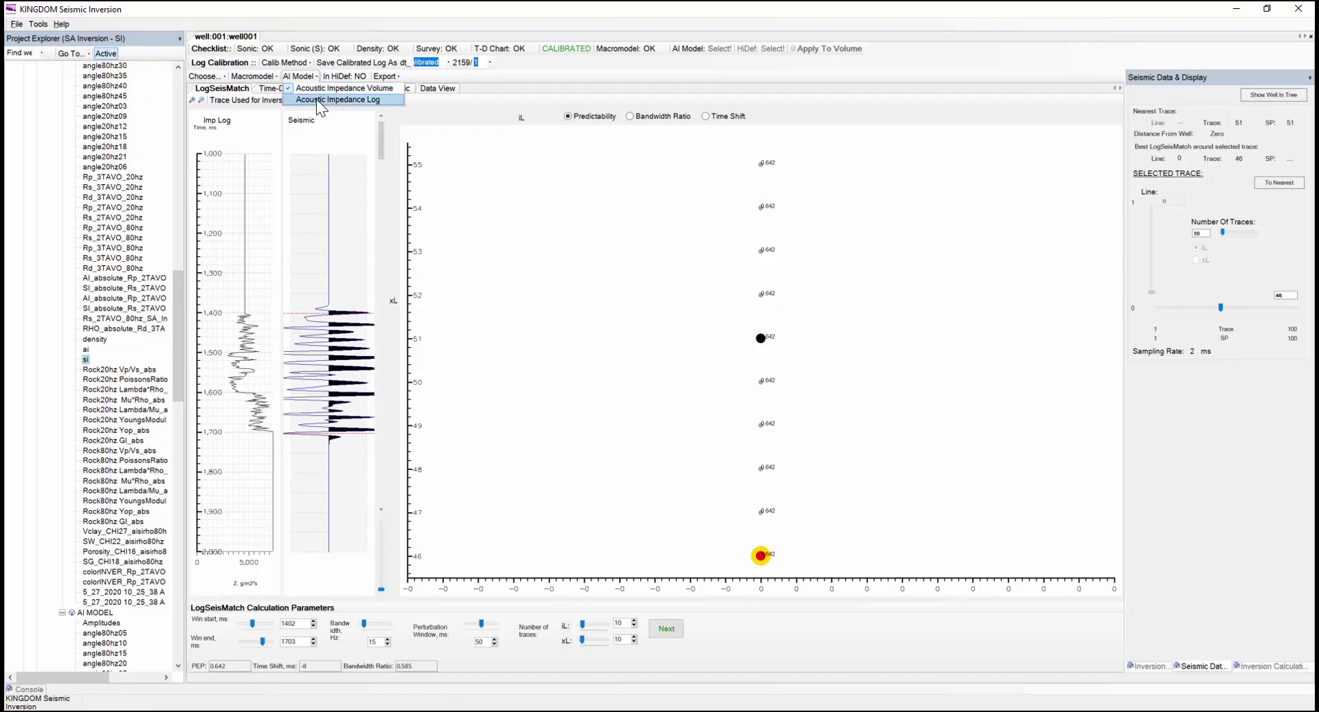
pyautogui.click(316, 99)
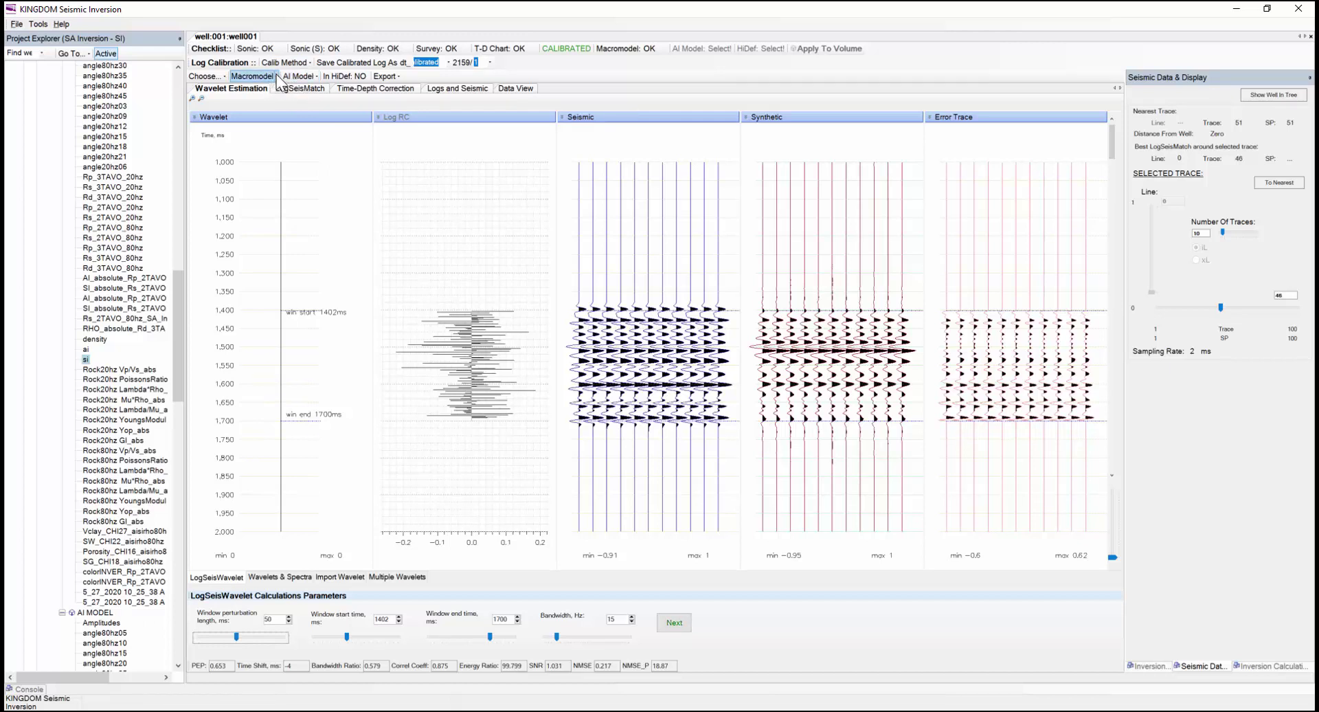
# Check the macromodel source options and proceed through wavelet and seismic scalar estimation to the SA inversion.
pyautogui.click(277, 75)
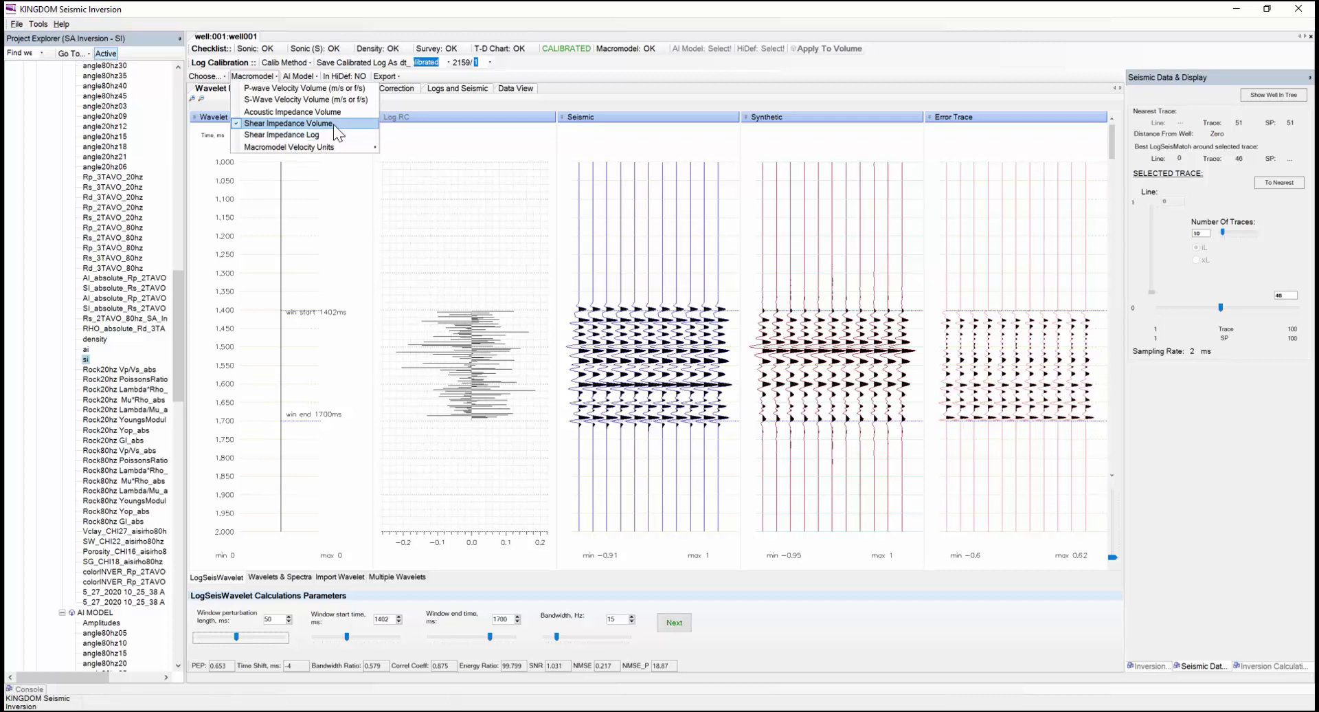
pyautogui.click(438, 101)
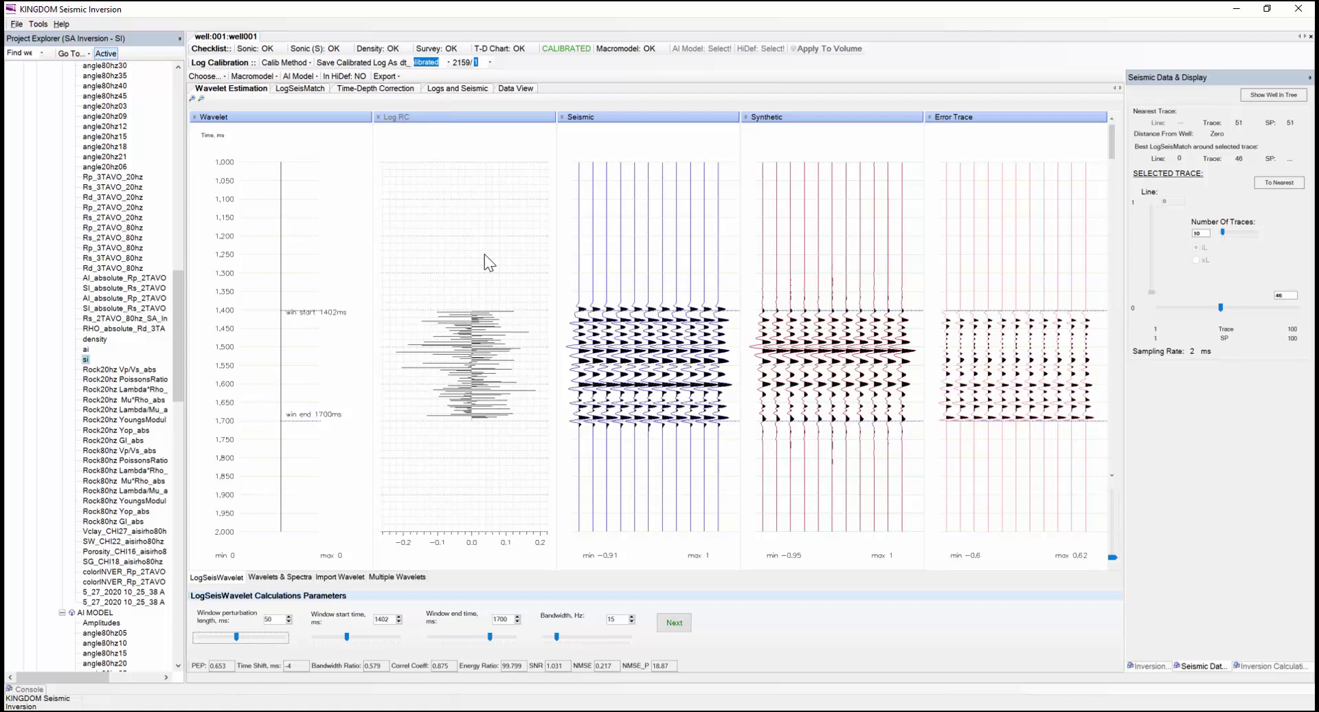
pyautogui.click(680, 622)
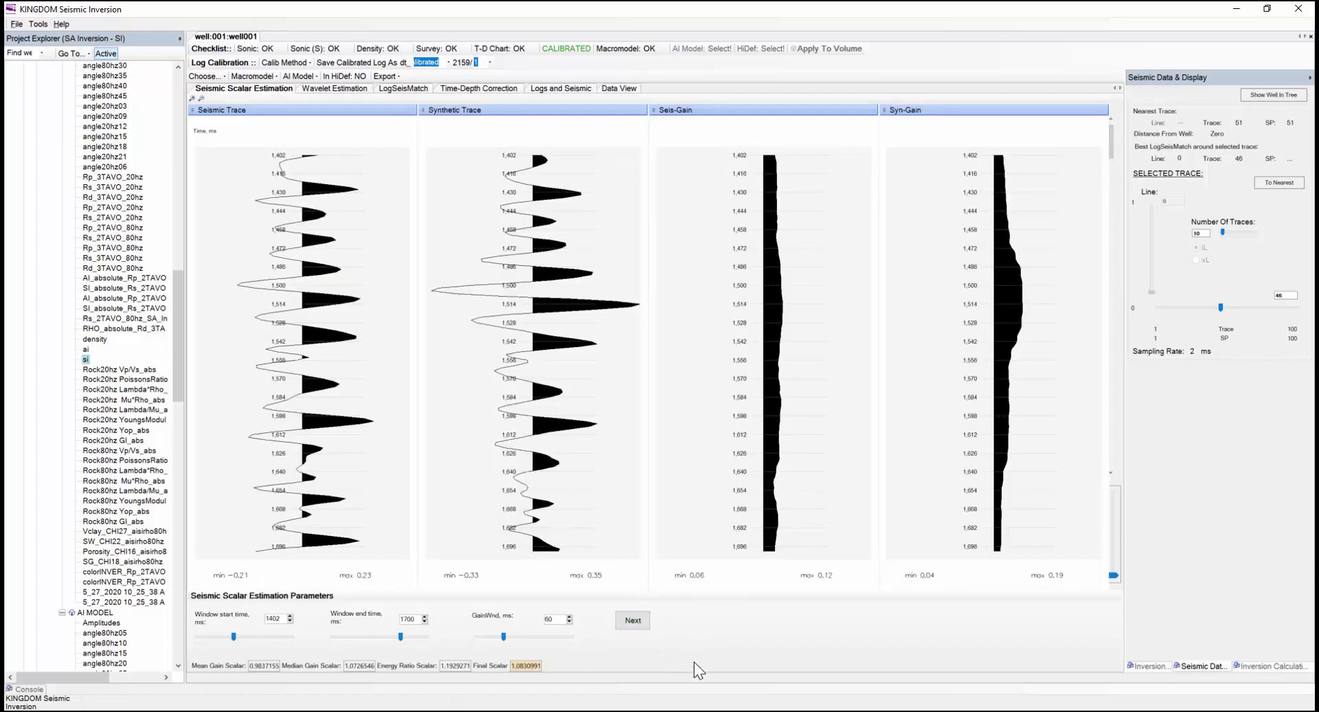
pyautogui.click(634, 621)
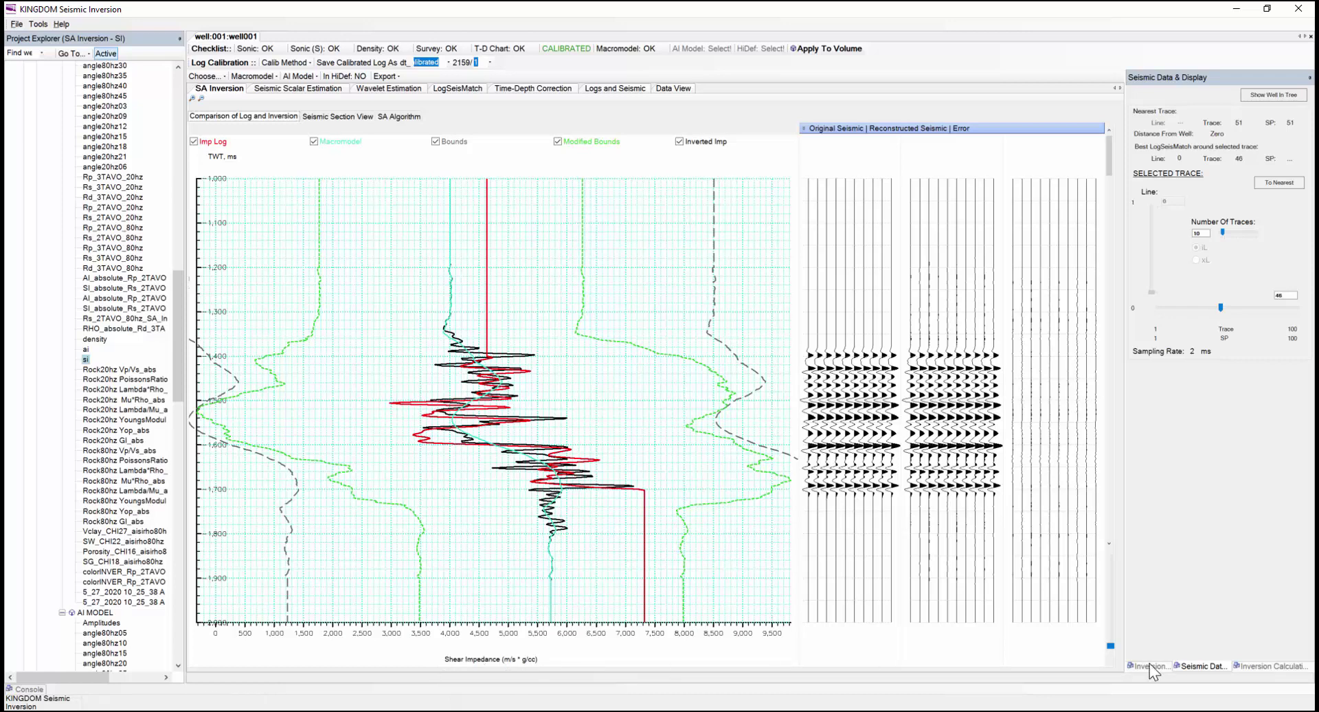
# Review the inversion calculation parameters, seismic section view and SA algorithm plot, and return to the log and inversion comparison.
pyautogui.click(1259, 665)
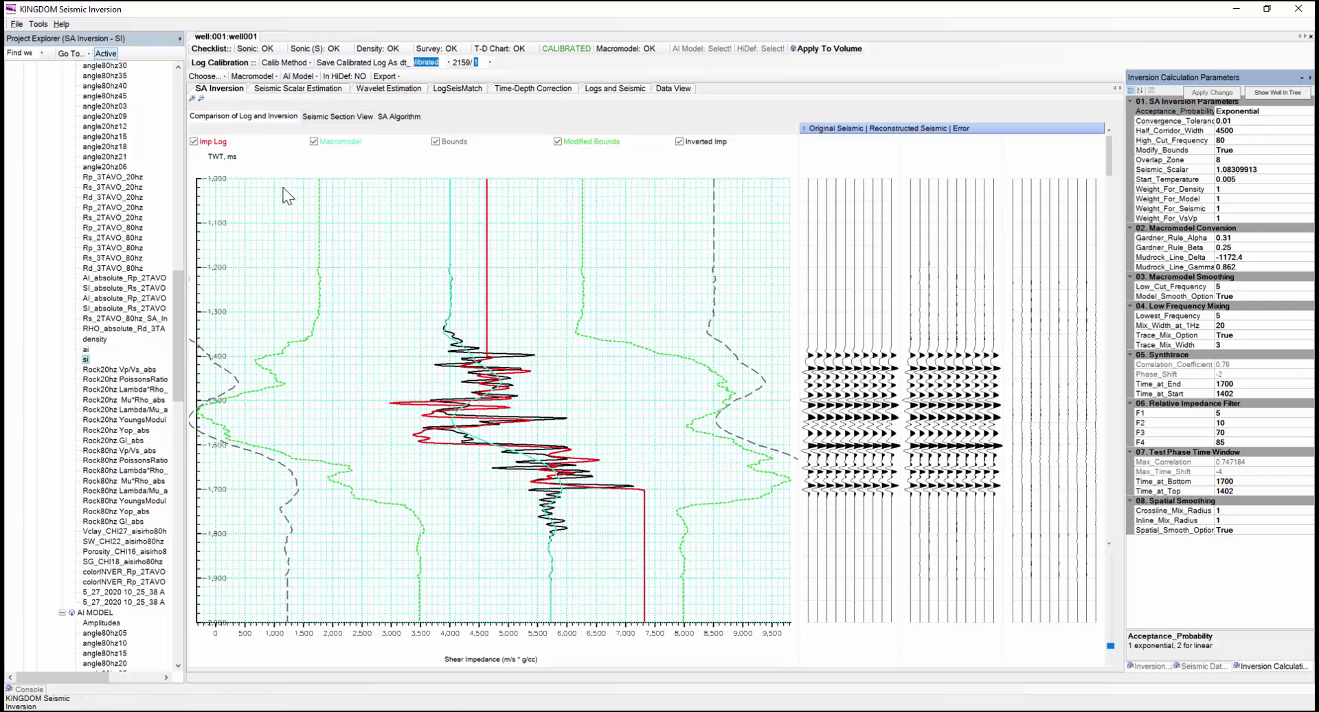
pyautogui.click(333, 117)
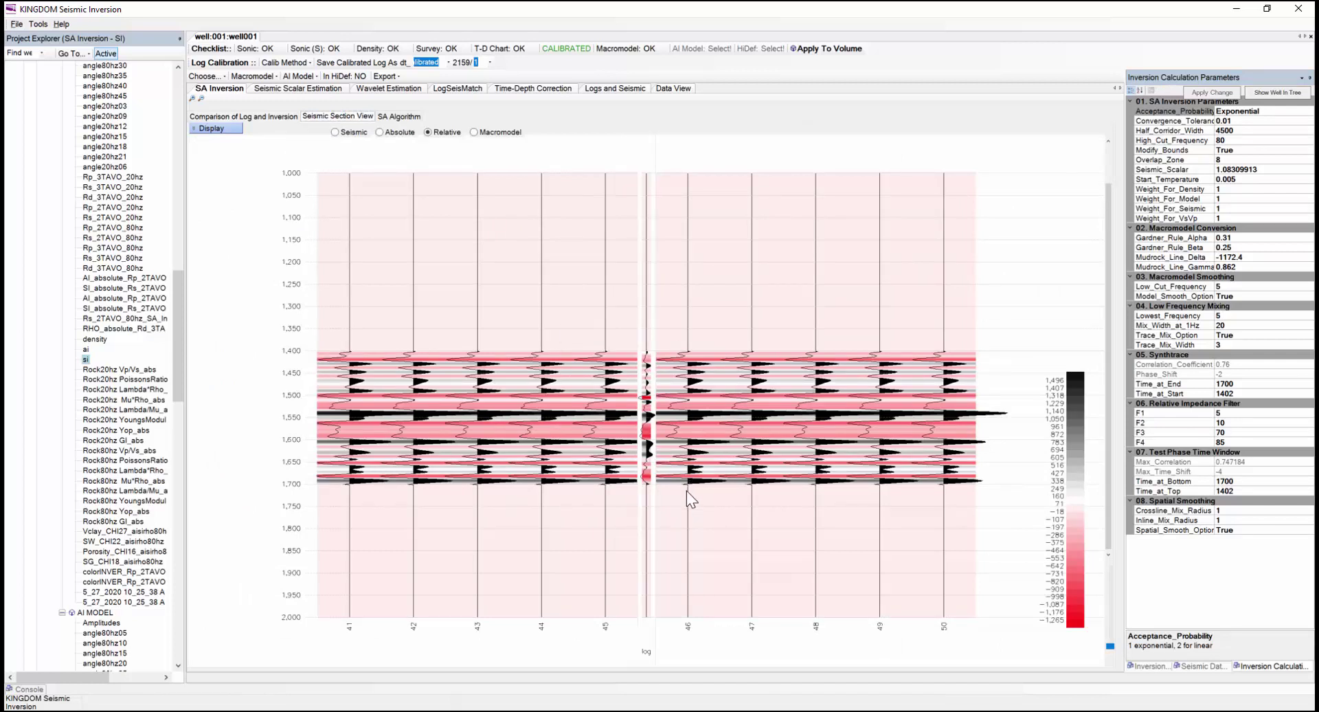
pyautogui.click(386, 116)
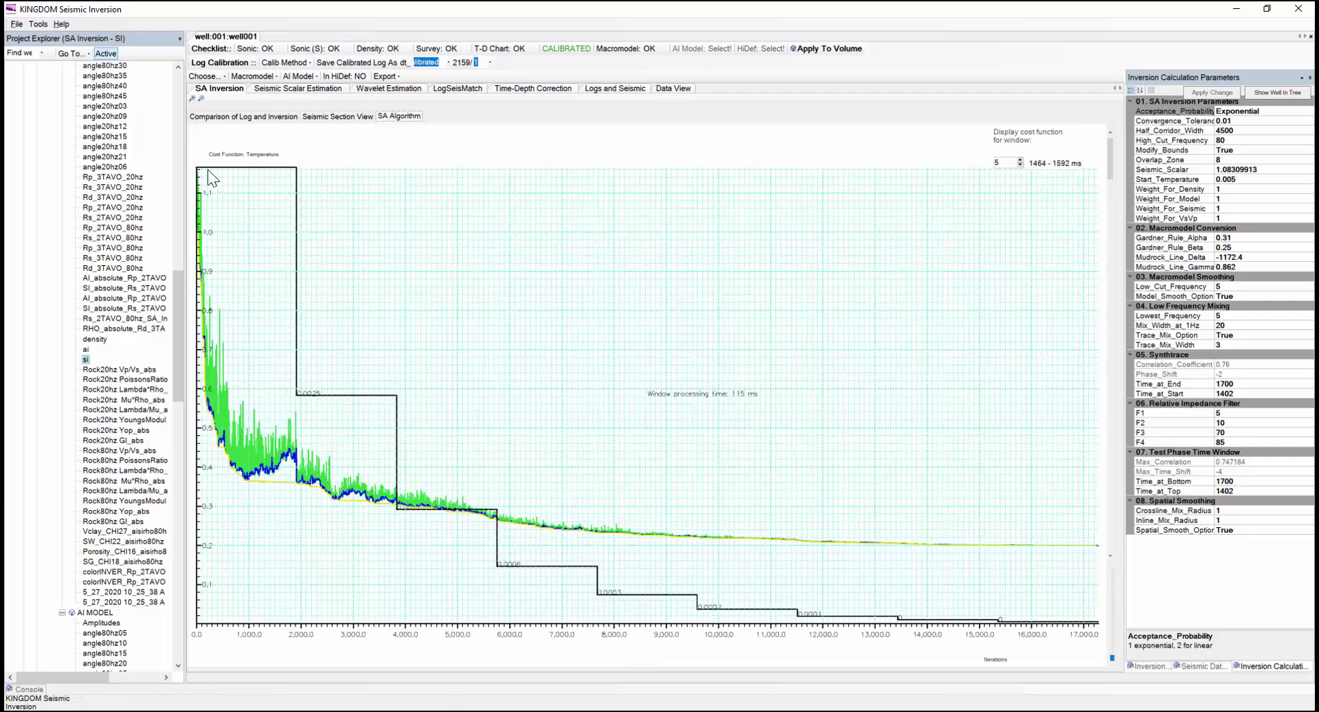
pyautogui.click(263, 114)
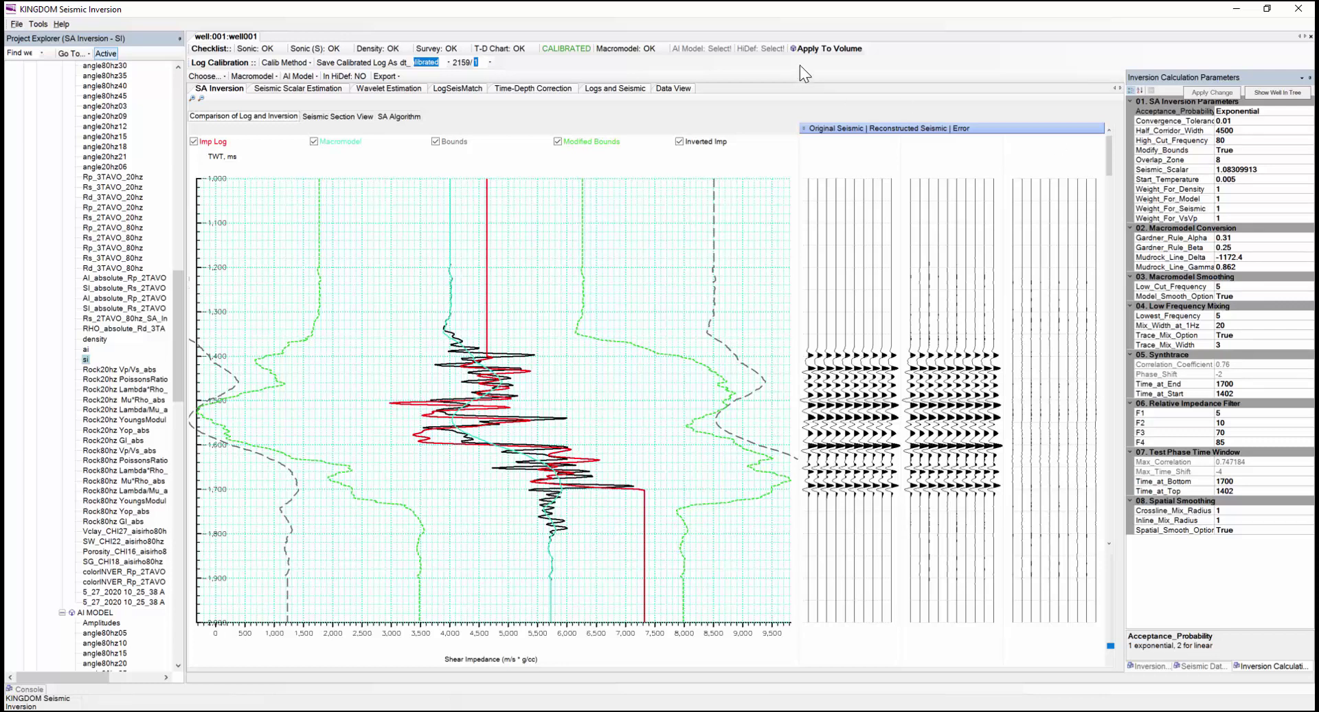
# Open the volume inversion setup for shear impedance and review its relative and synthetic output options.
pyautogui.click(815, 52)
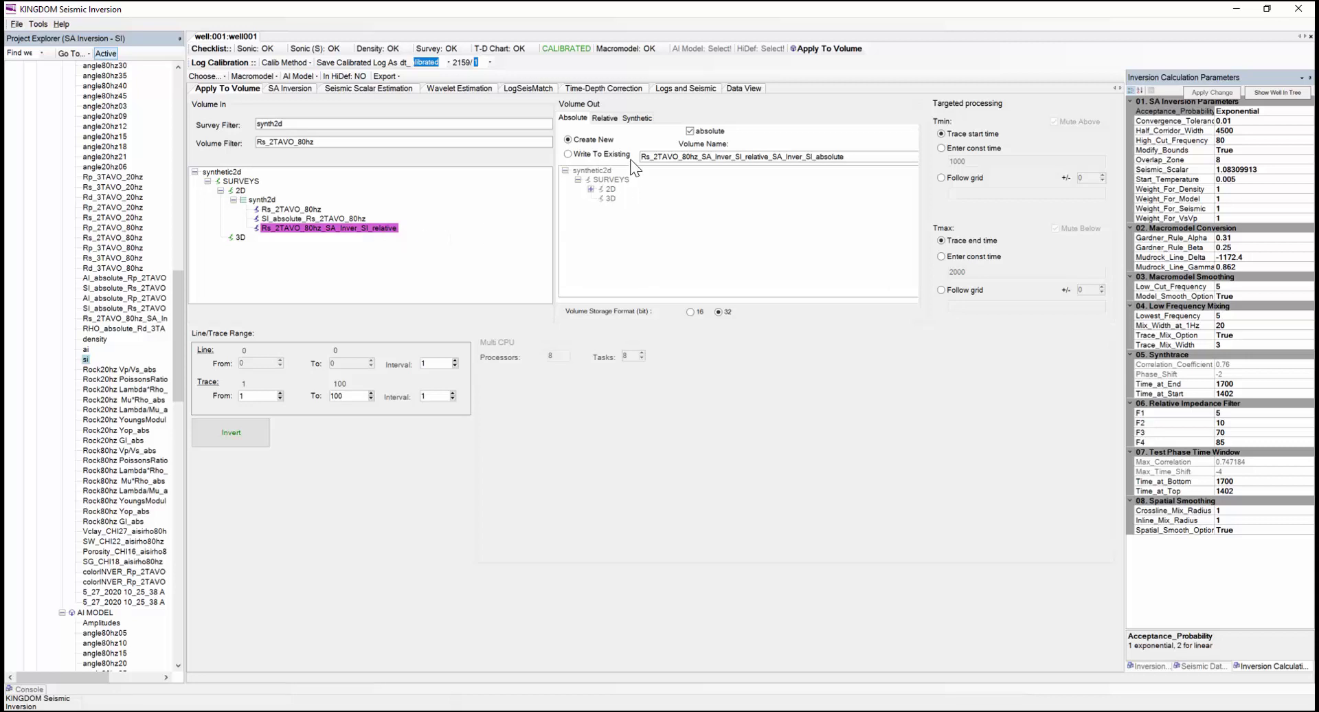
pyautogui.click(600, 119)
pyautogui.click(637, 121)
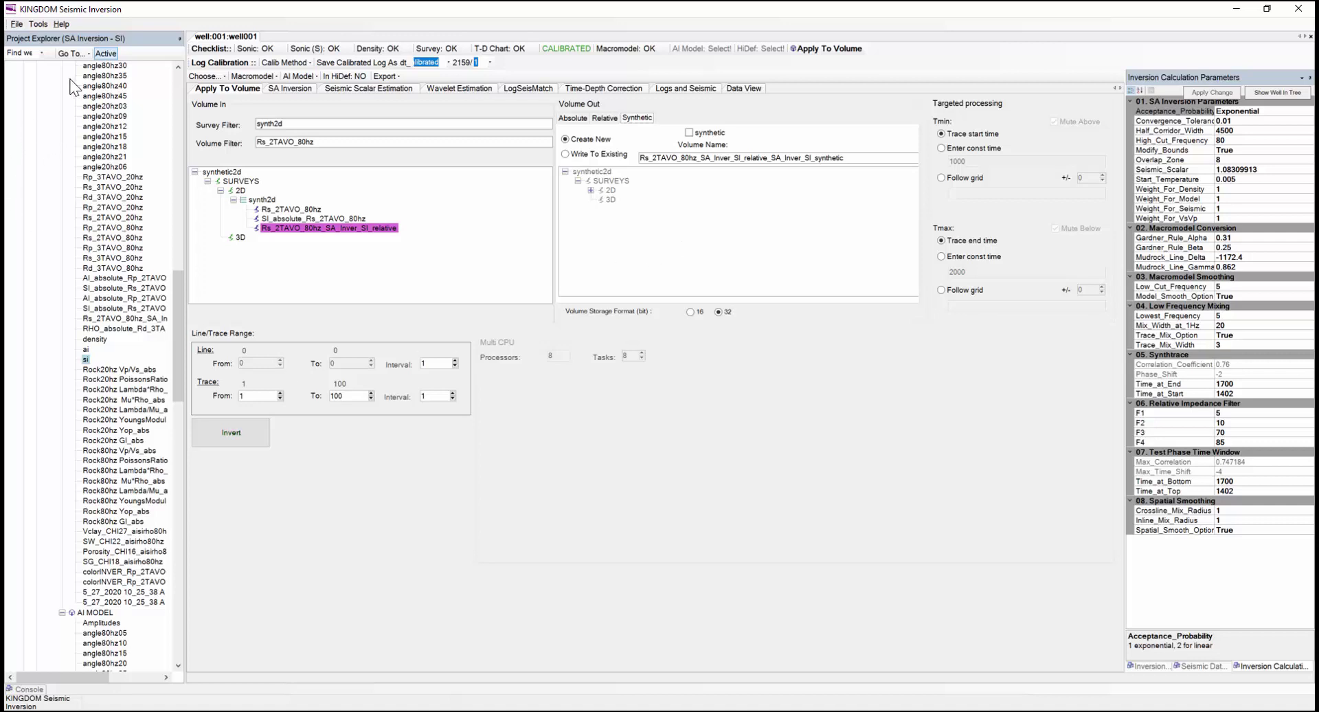
# Switch the SA inversion from shear impedance to density and accept closing all well windows.
pyautogui.click(38, 25)
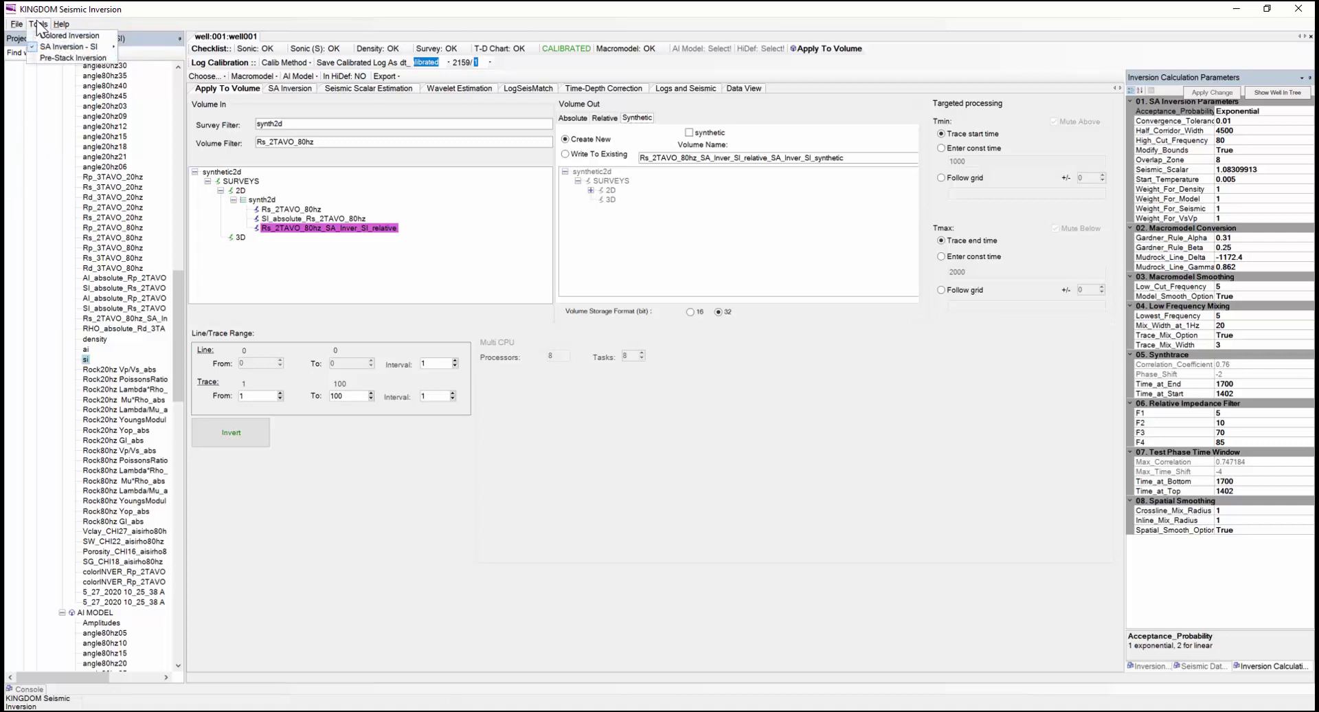
pyautogui.moveTo(52, 46)
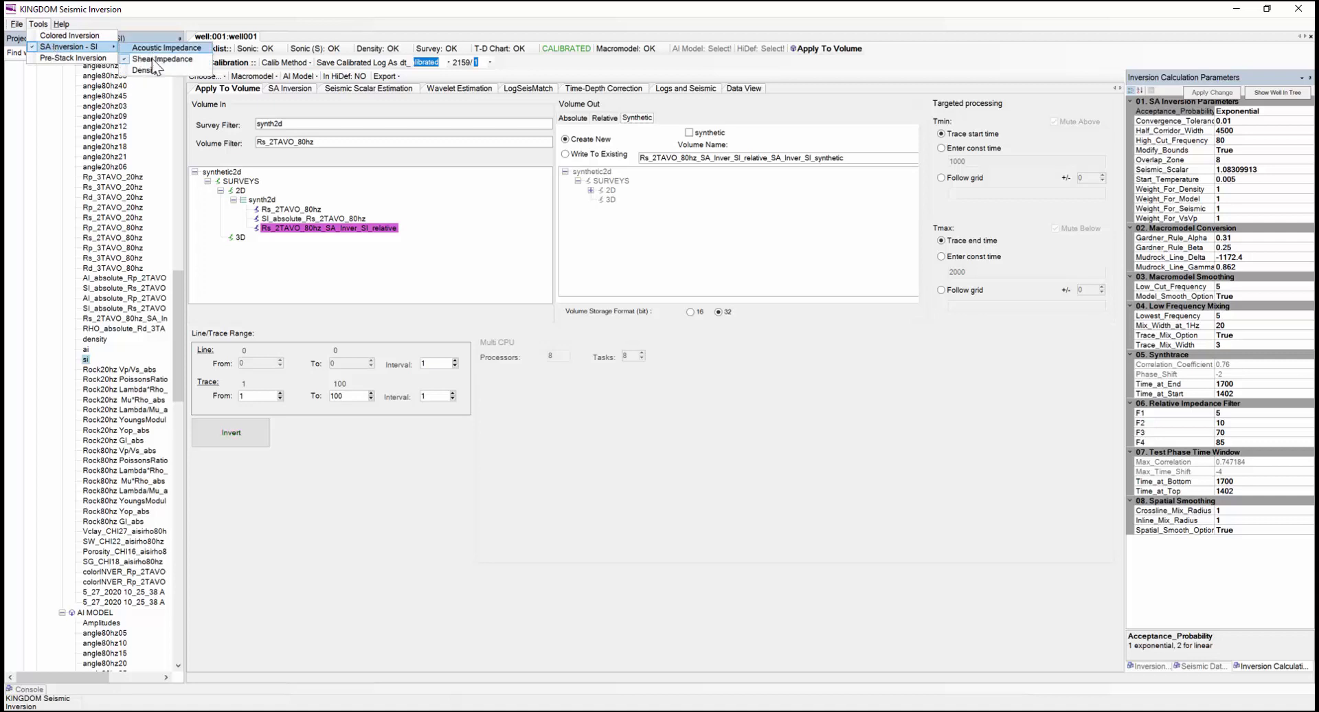
pyautogui.click(151, 69)
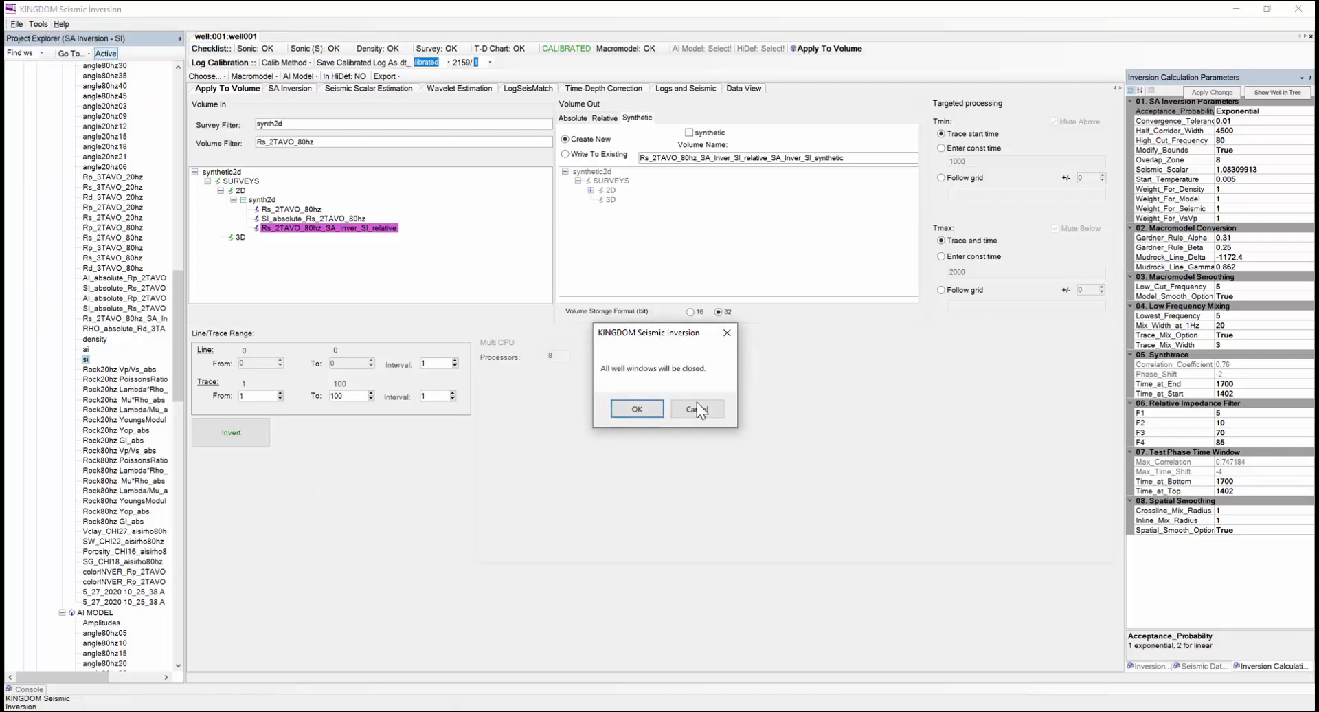
pyautogui.click(627, 410)
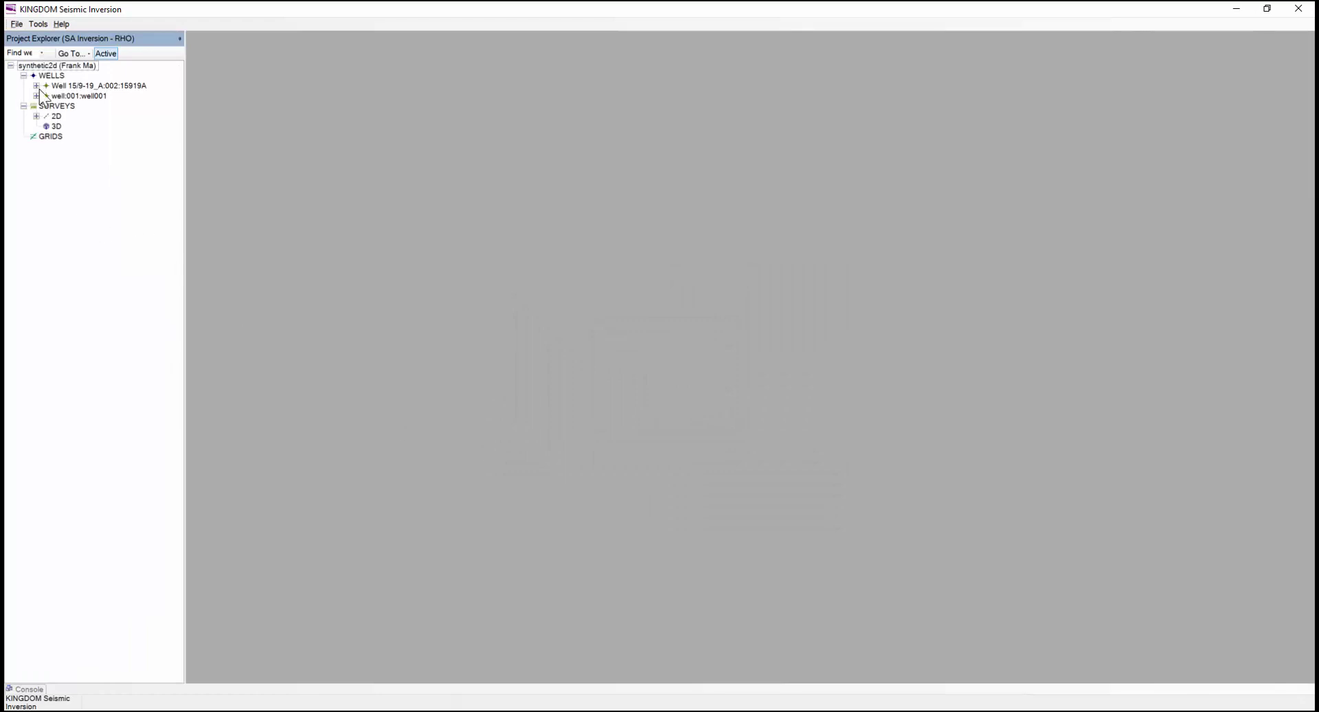
# Load well001's dt sonic log, den density log and depth_time_curve T-D chart for the density inversion.
pyautogui.click(36, 96)
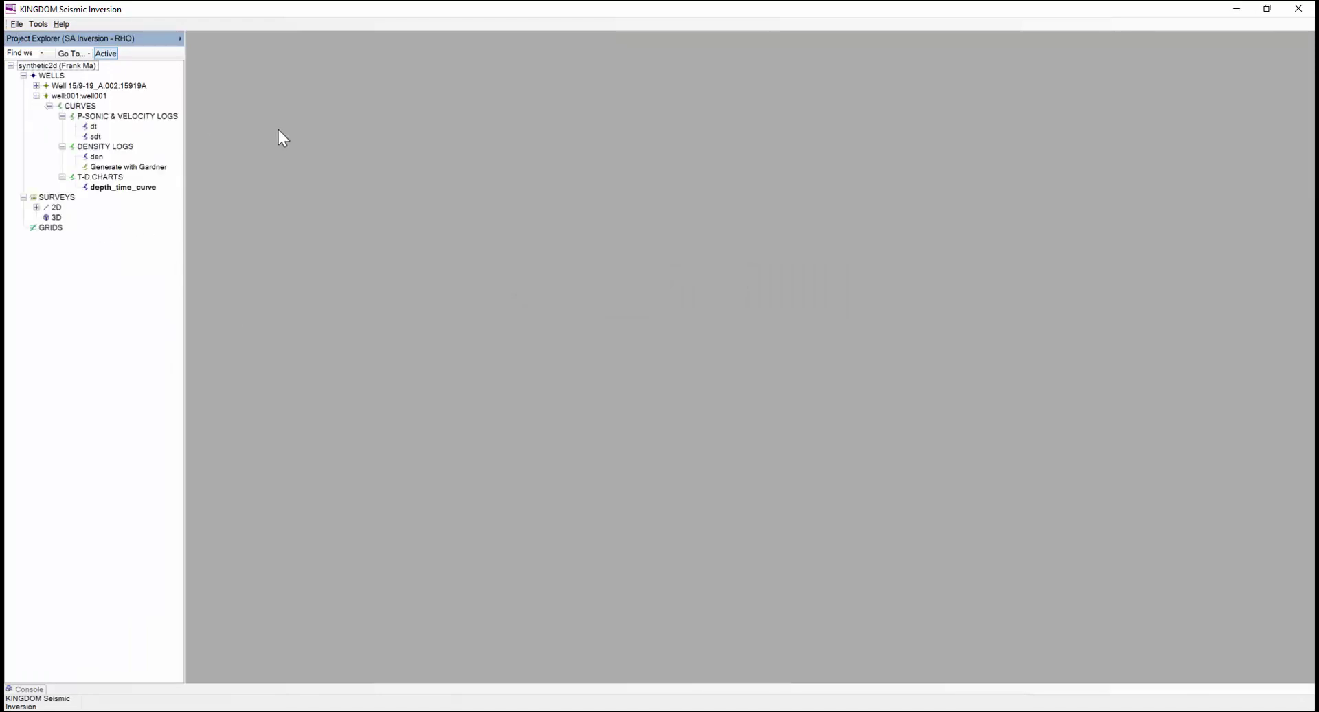
pyautogui.click(250, 131)
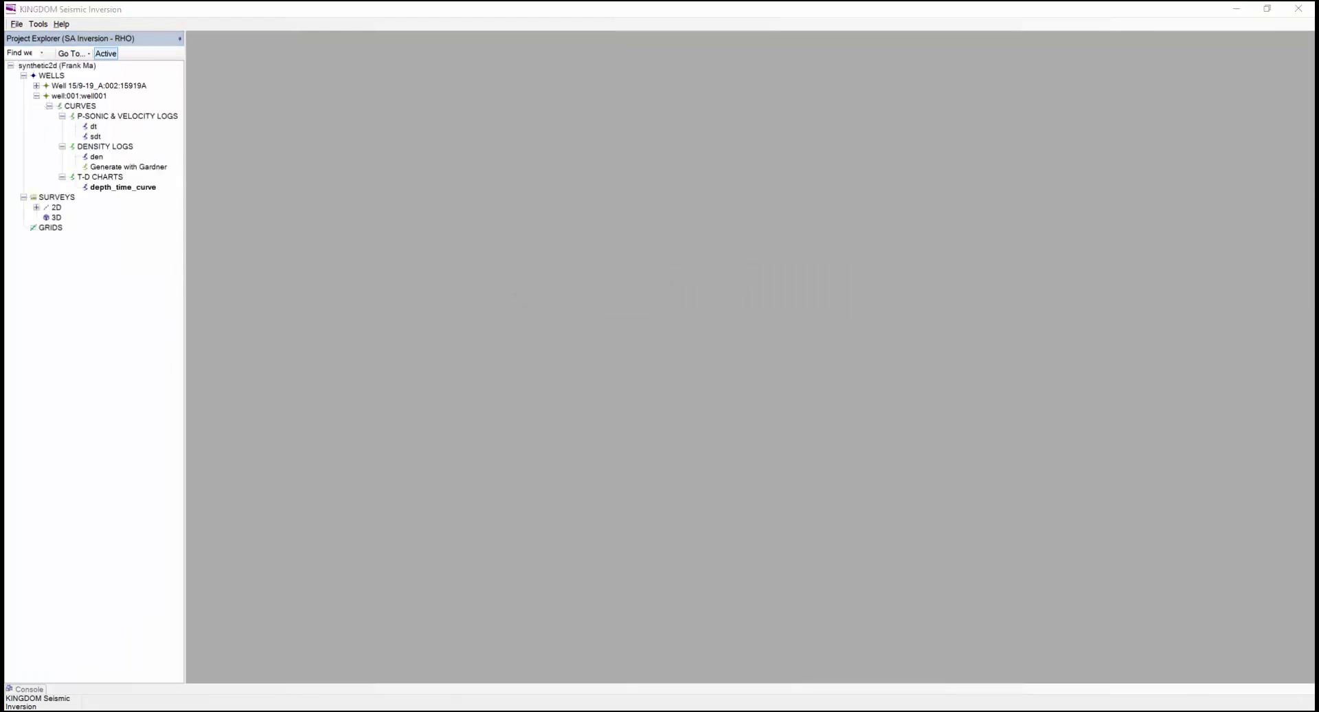
pyautogui.click(93, 126)
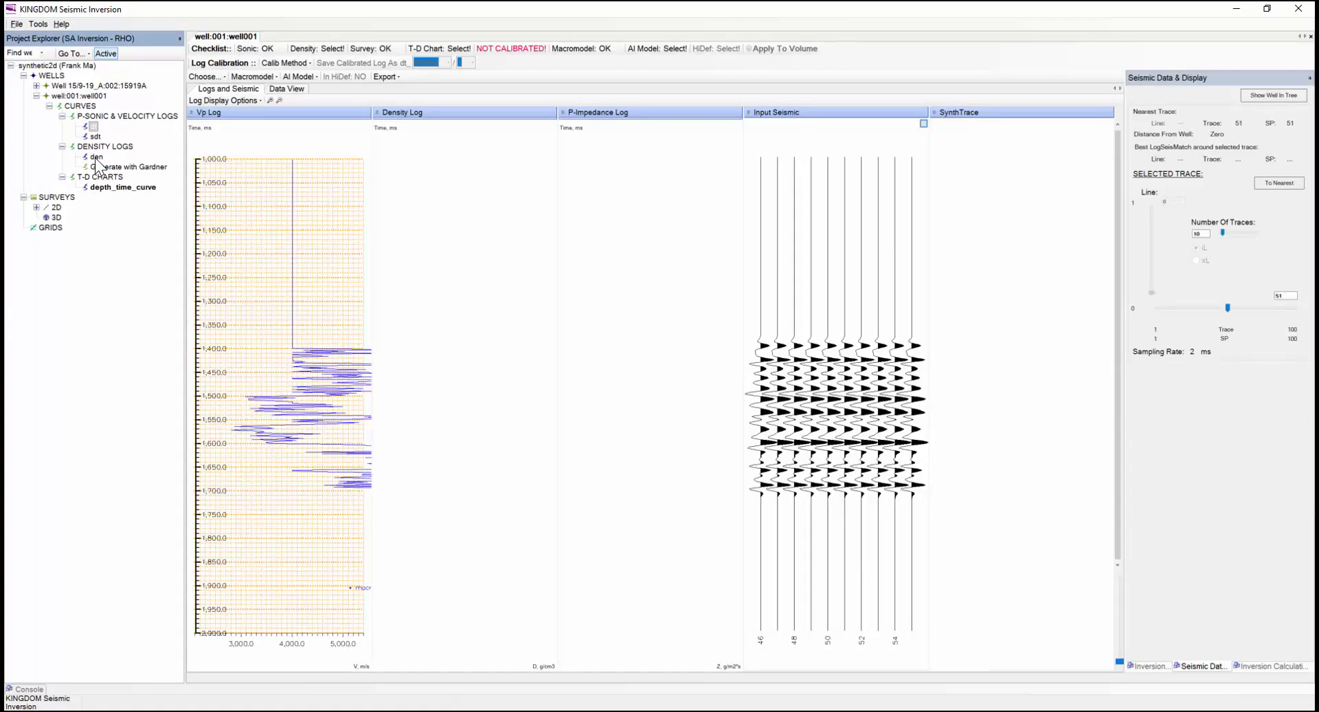
pyautogui.click(96, 157)
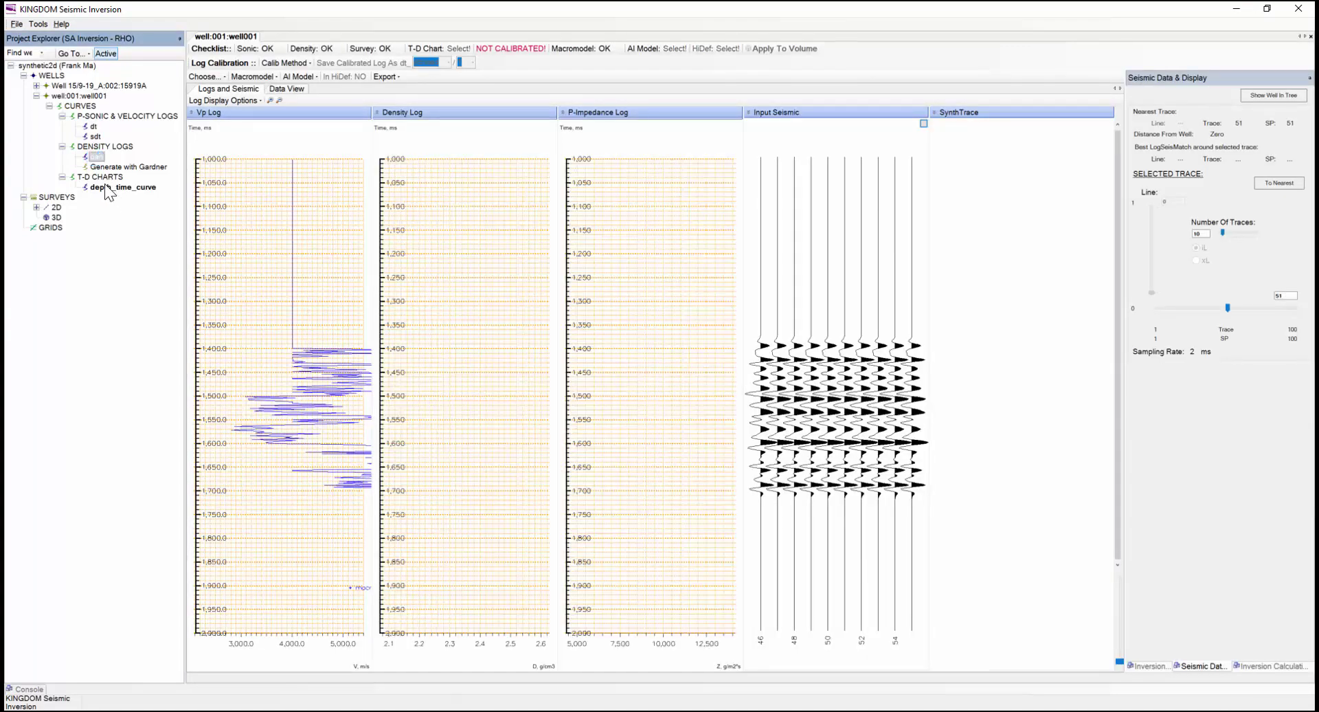
pyautogui.click(102, 186)
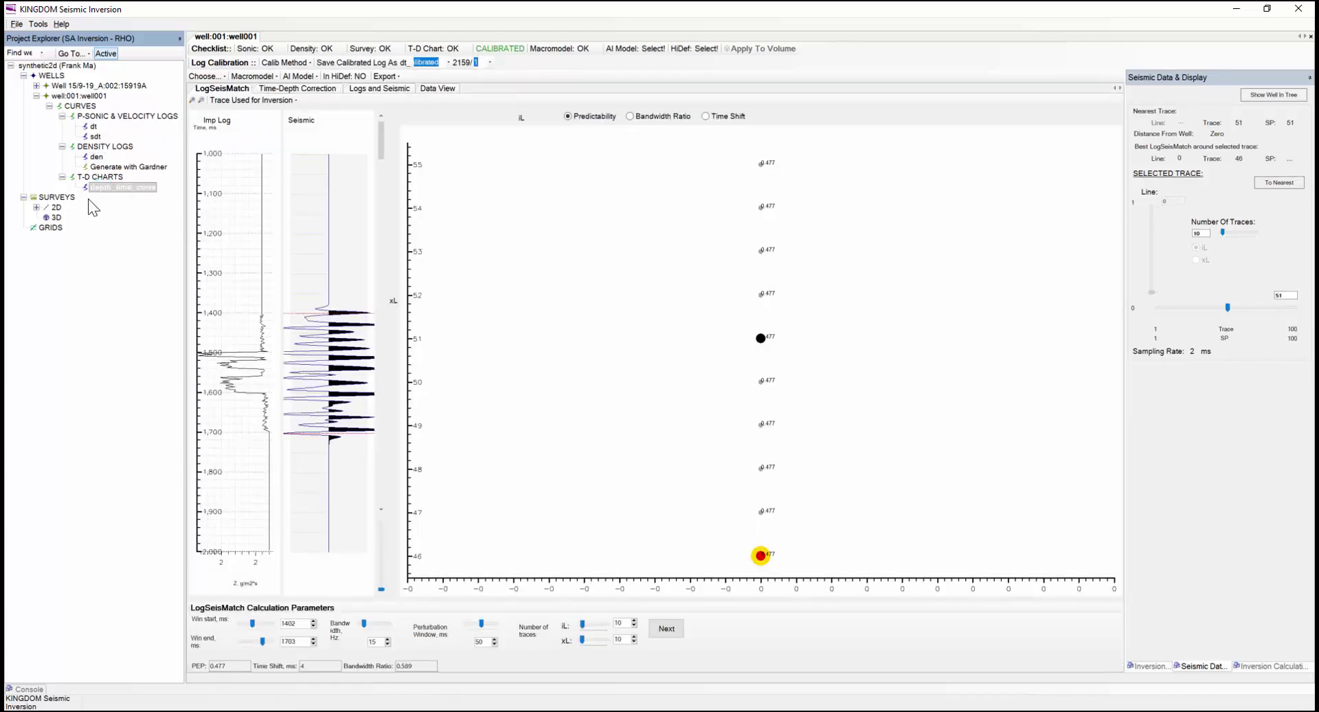
# Select the Rd_3TAVO_80hz amplitude volume of the 2D survey synth2d as the input seismic.
pyautogui.click(37, 207)
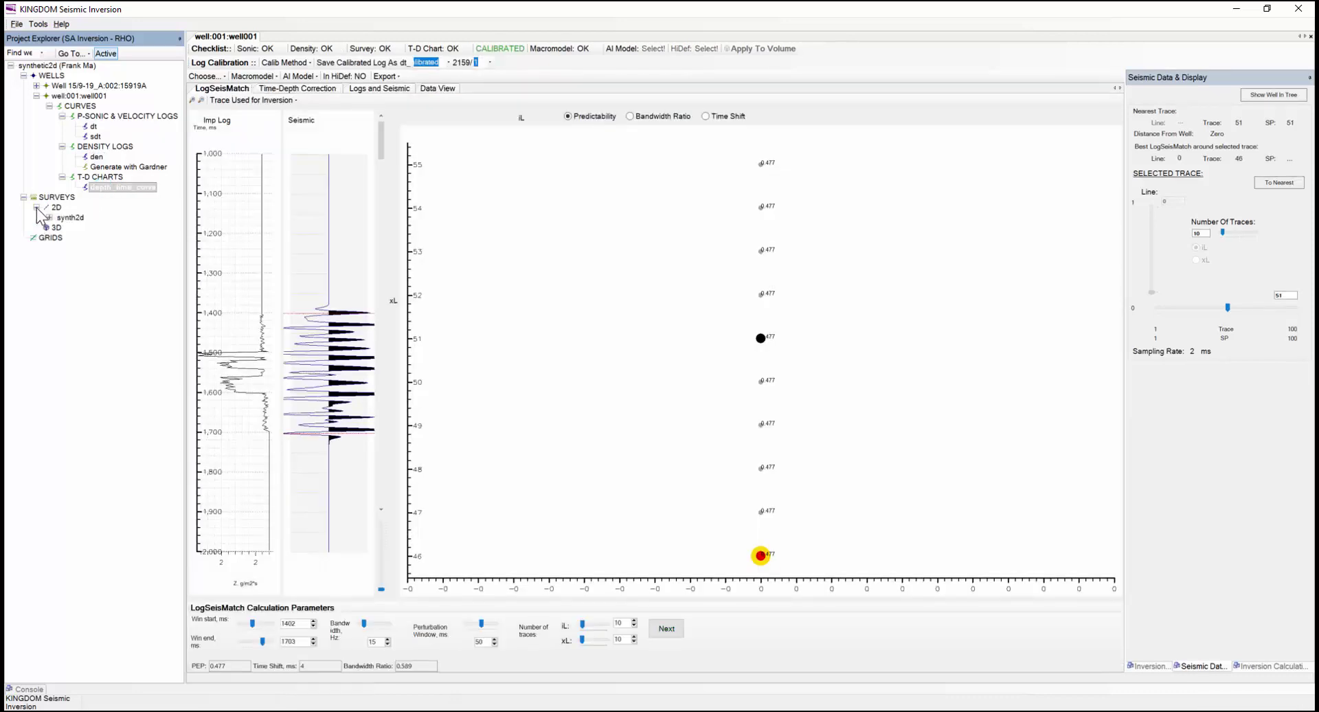
pyautogui.click(49, 217)
pyautogui.click(62, 228)
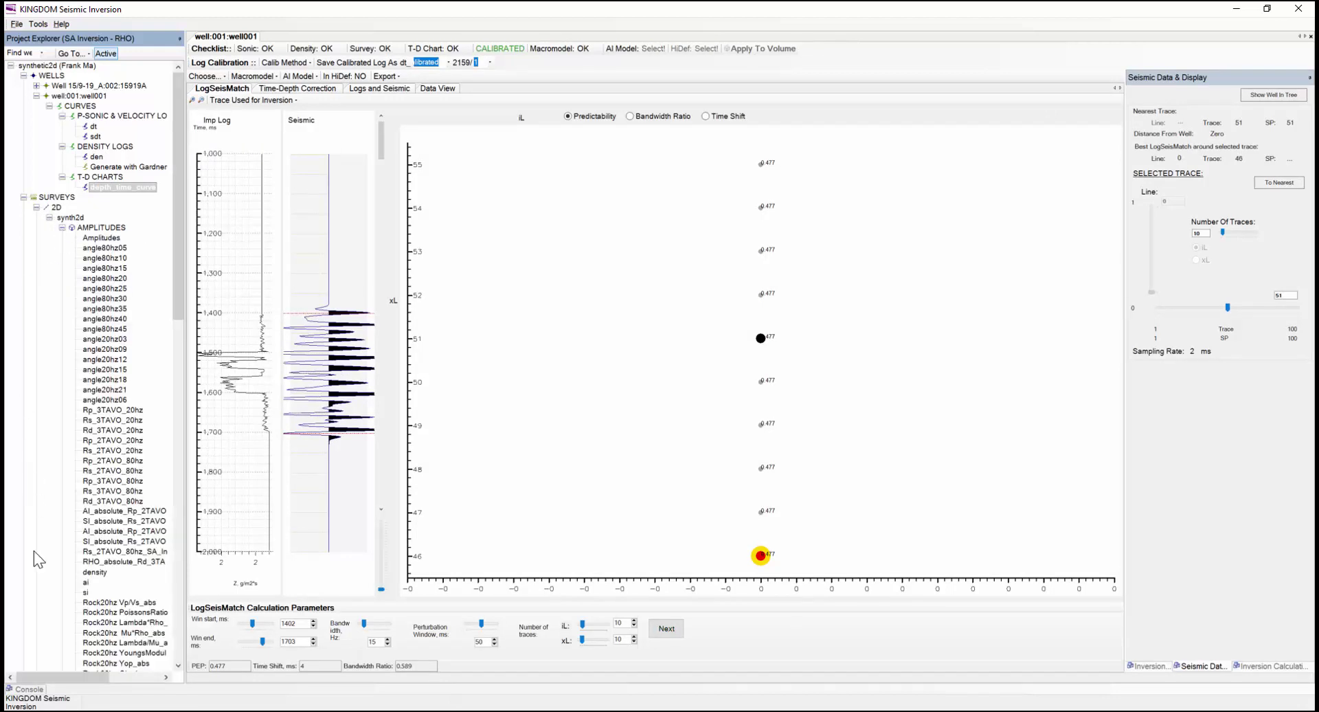
pyautogui.click(114, 502)
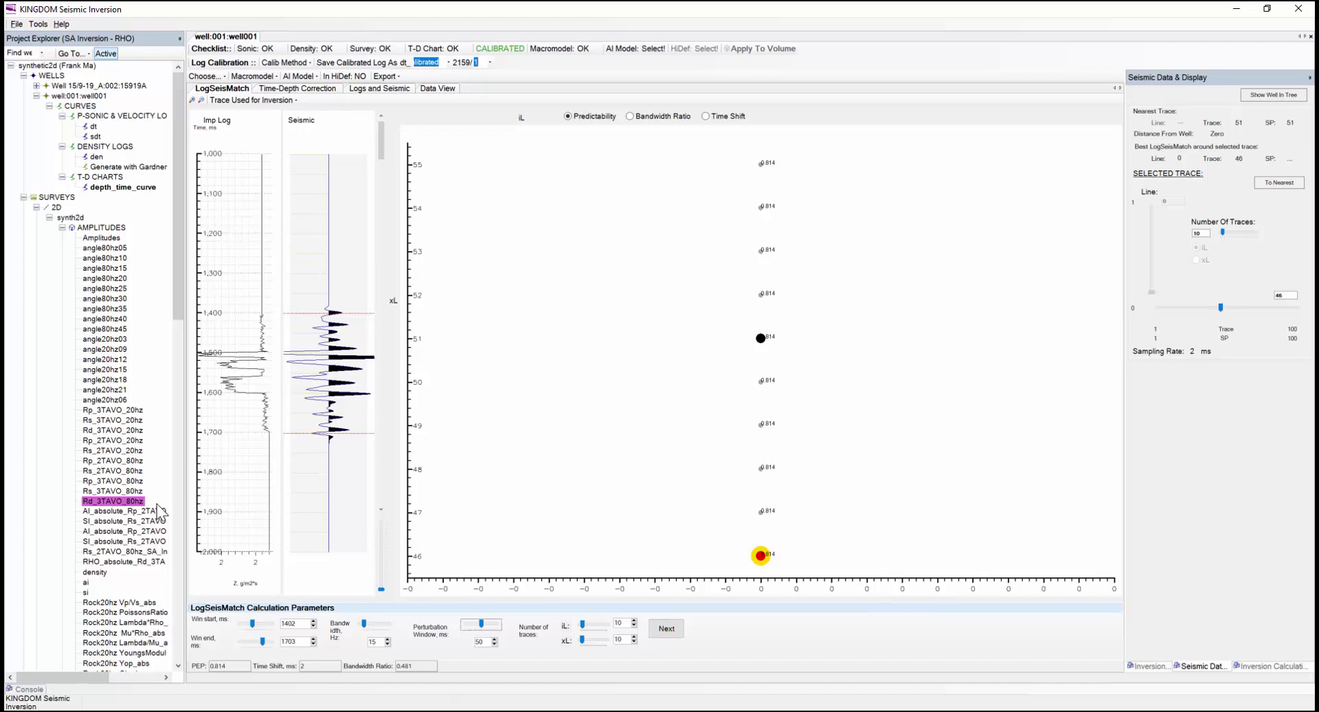
# Use the density log as the macromodel source, check the AI model options and proceed to the density SA inversion.
pyautogui.click(273, 77)
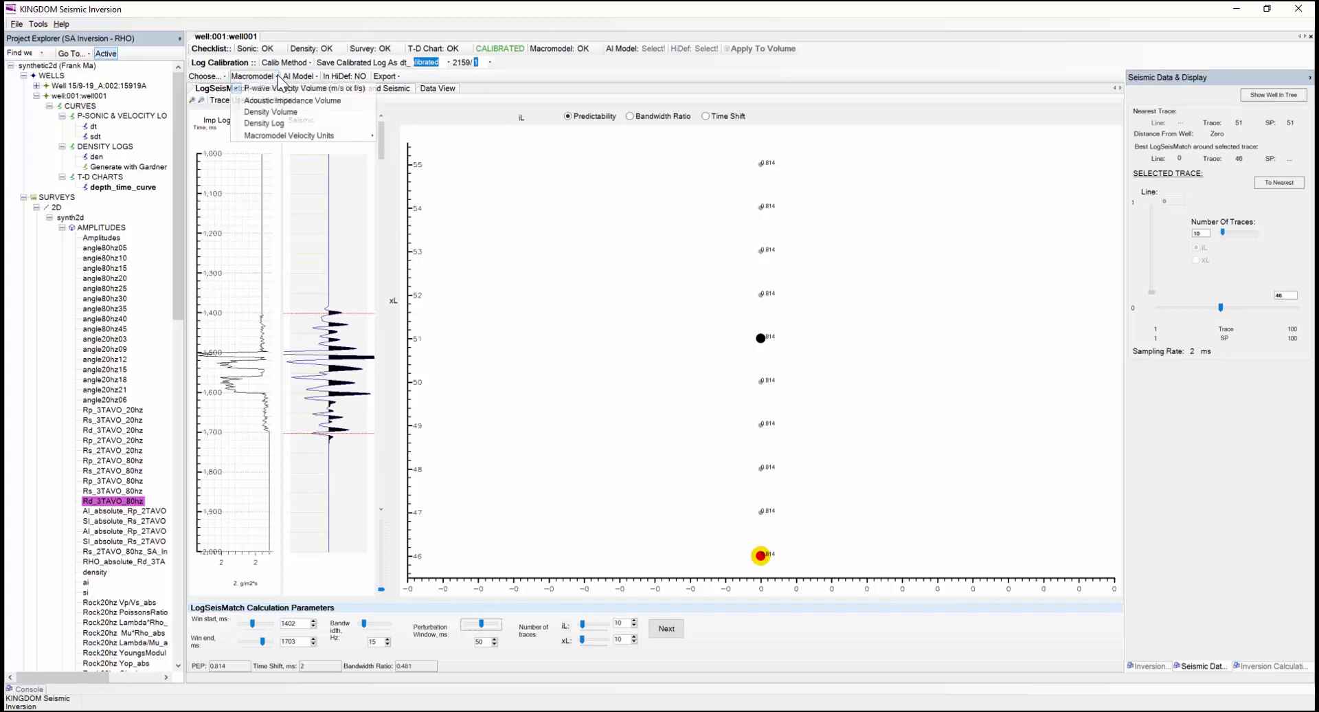
pyautogui.click(274, 125)
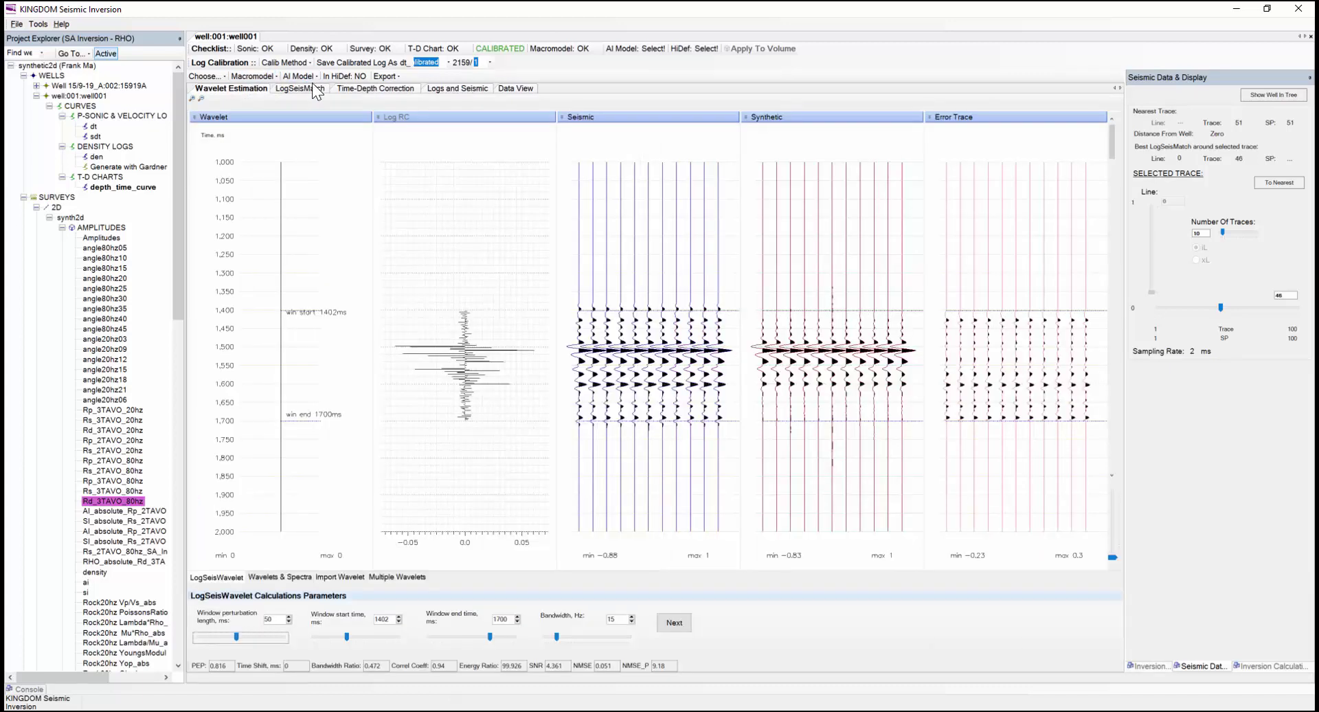
pyautogui.click(317, 77)
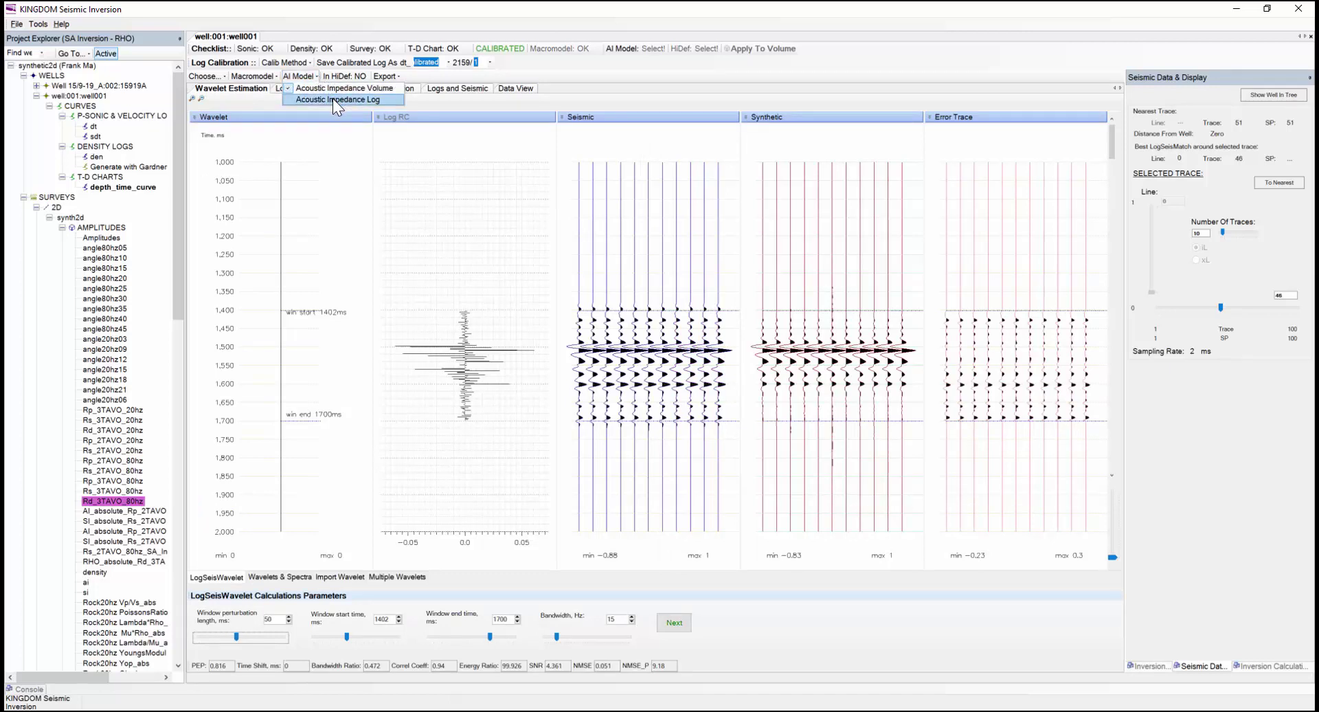
pyautogui.click(333, 97)
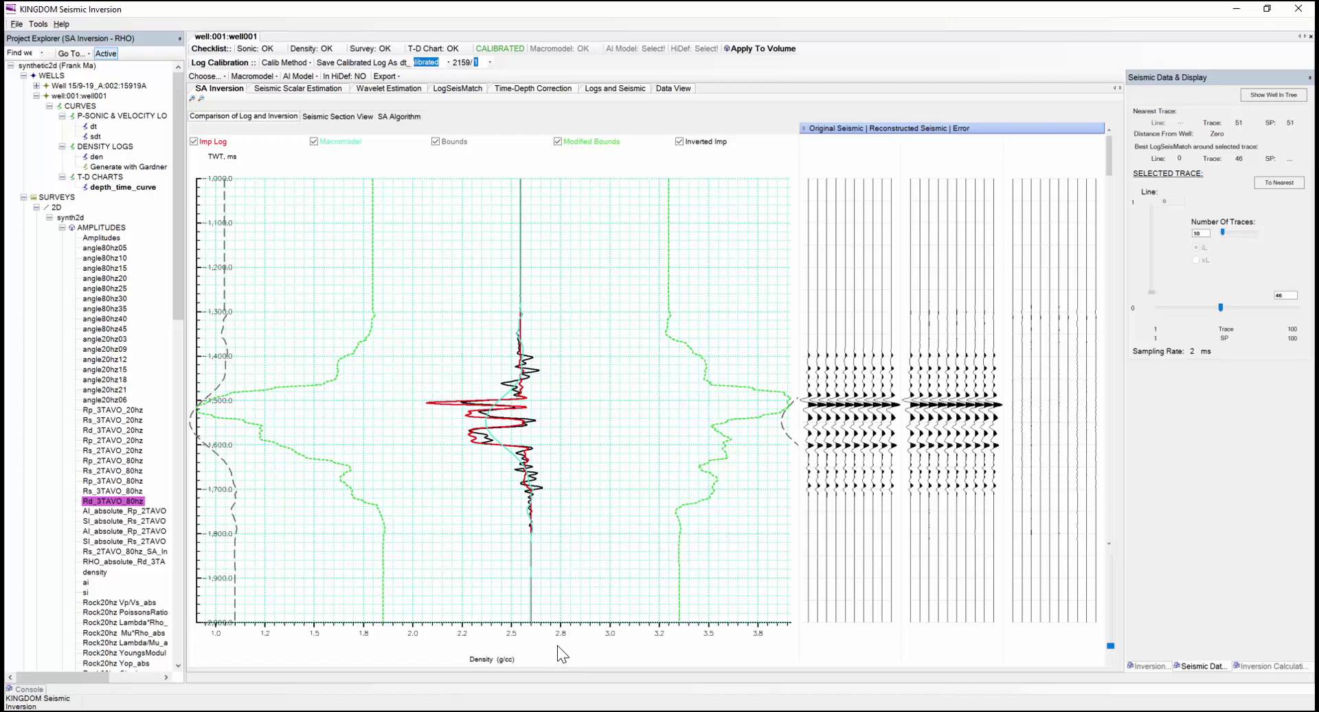
# Review the inversion calculation parameters, and check the relative and synthetic output options in the density volume inversion setup.
pyautogui.click(1270, 666)
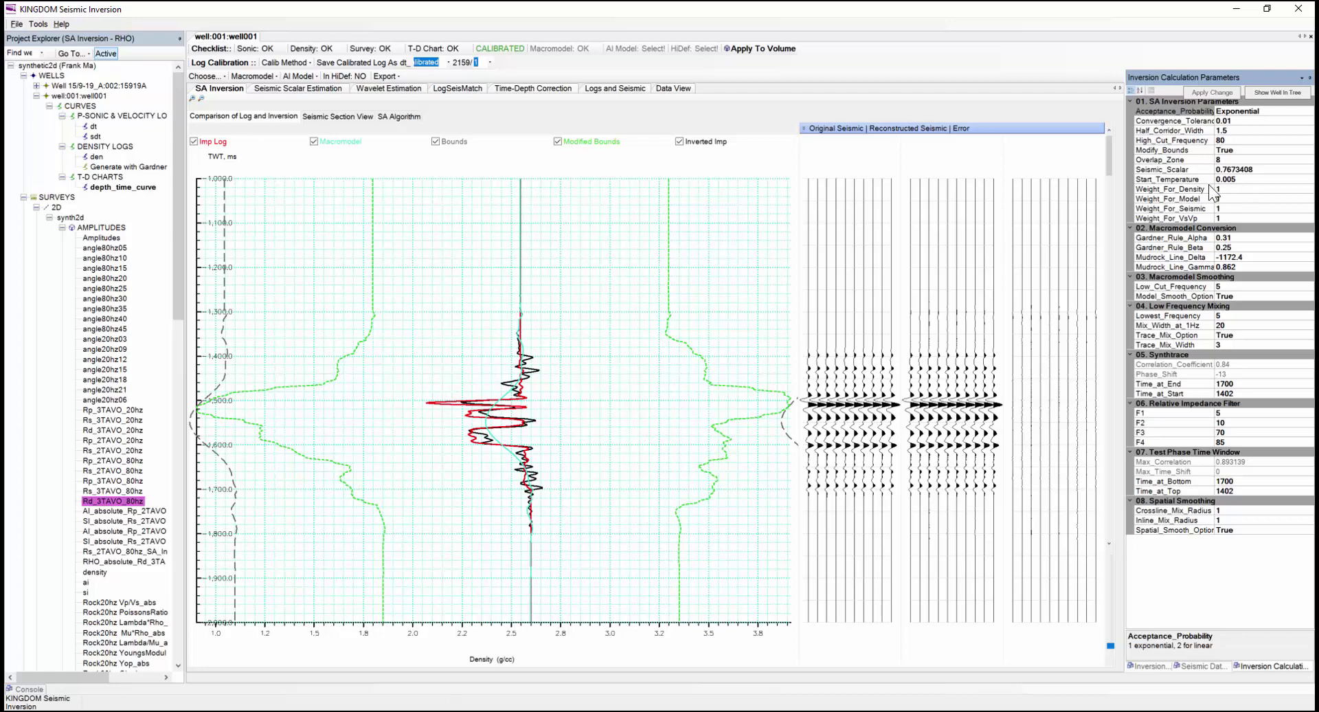
pyautogui.click(773, 48)
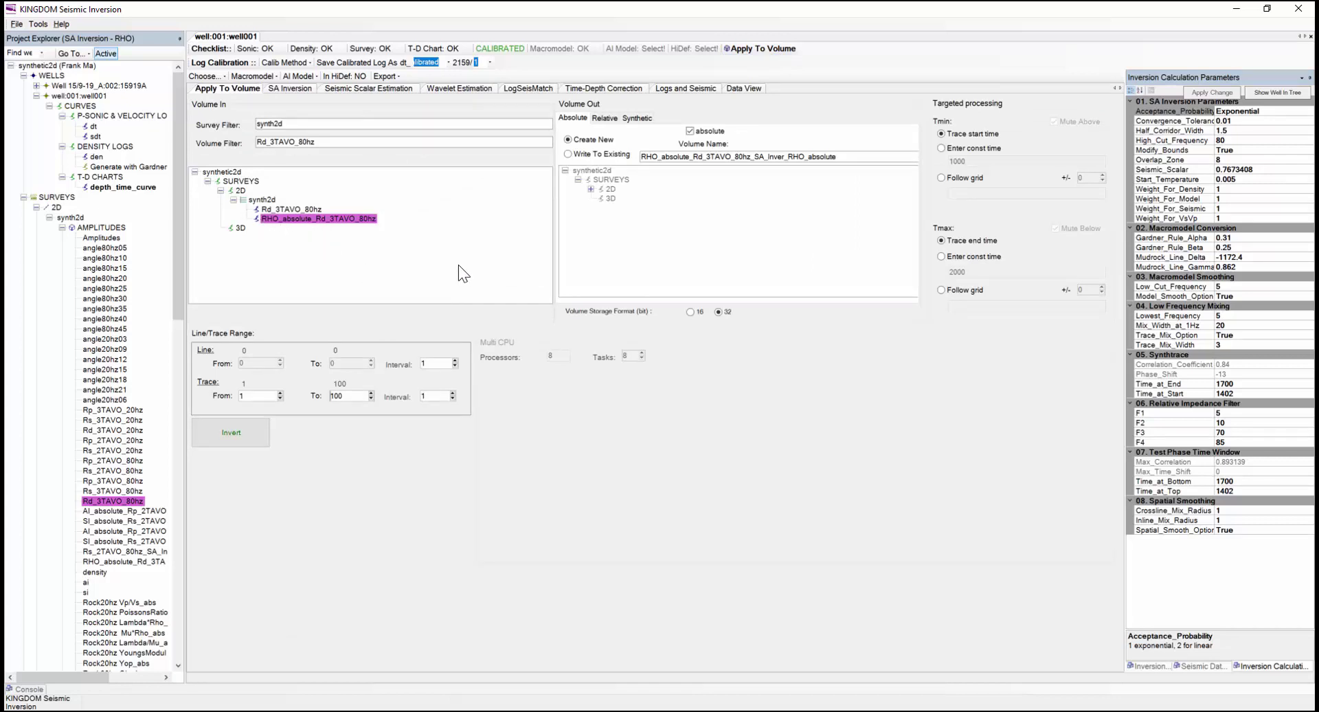
pyautogui.click(600, 120)
pyautogui.click(637, 117)
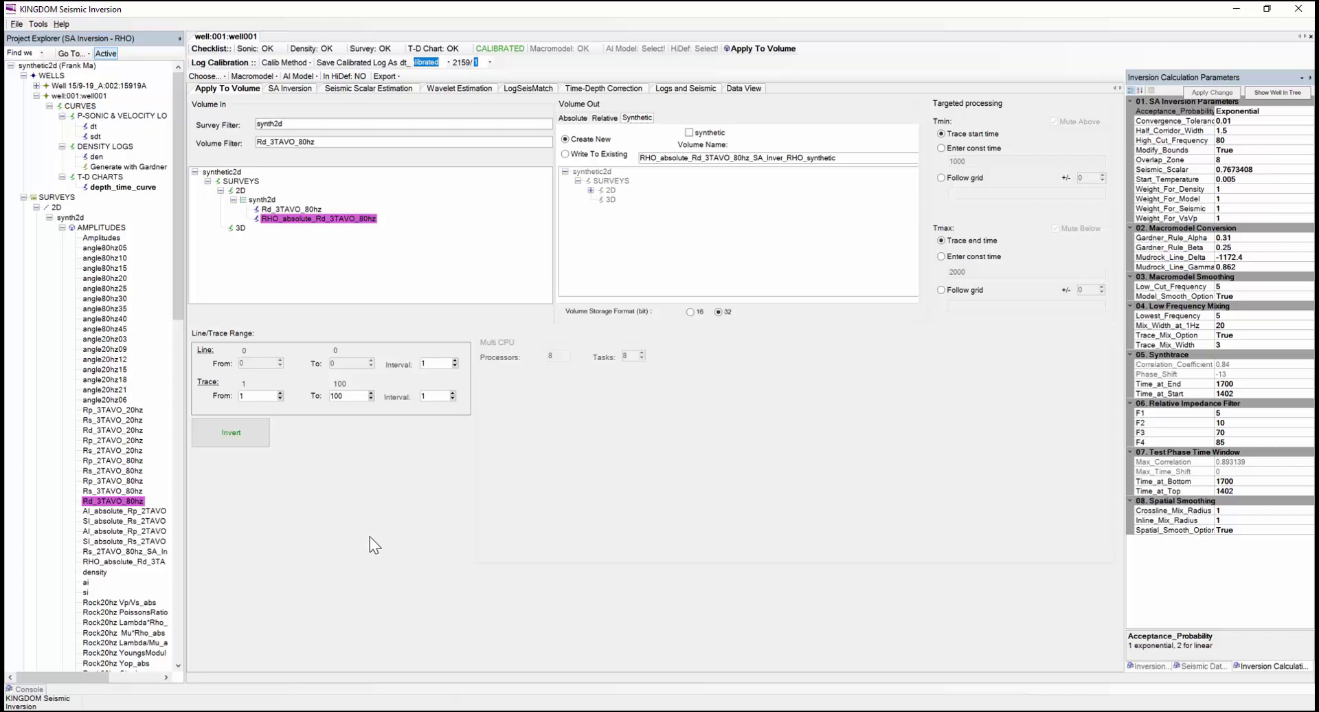
# Switch from SA inversion to Pre-Stack Inversion and accept closing all well windows.
pyautogui.click(37, 23)
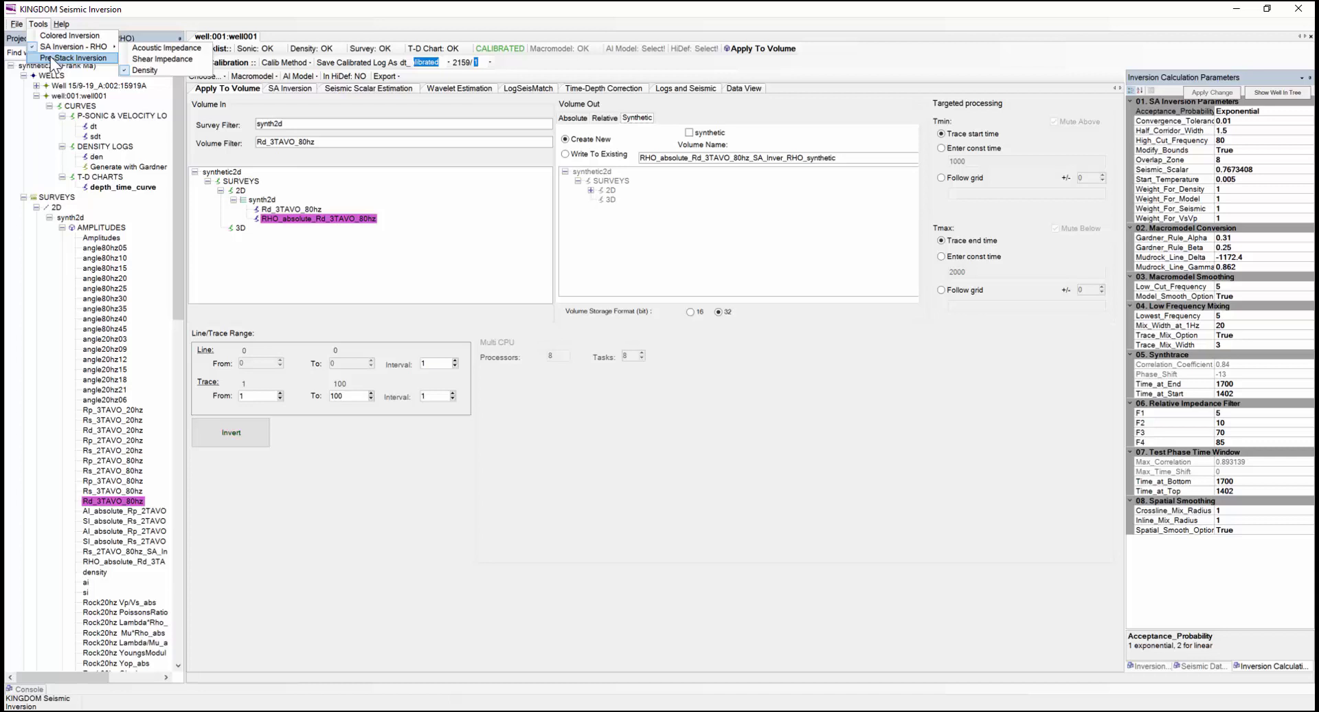
pyautogui.click(53, 58)
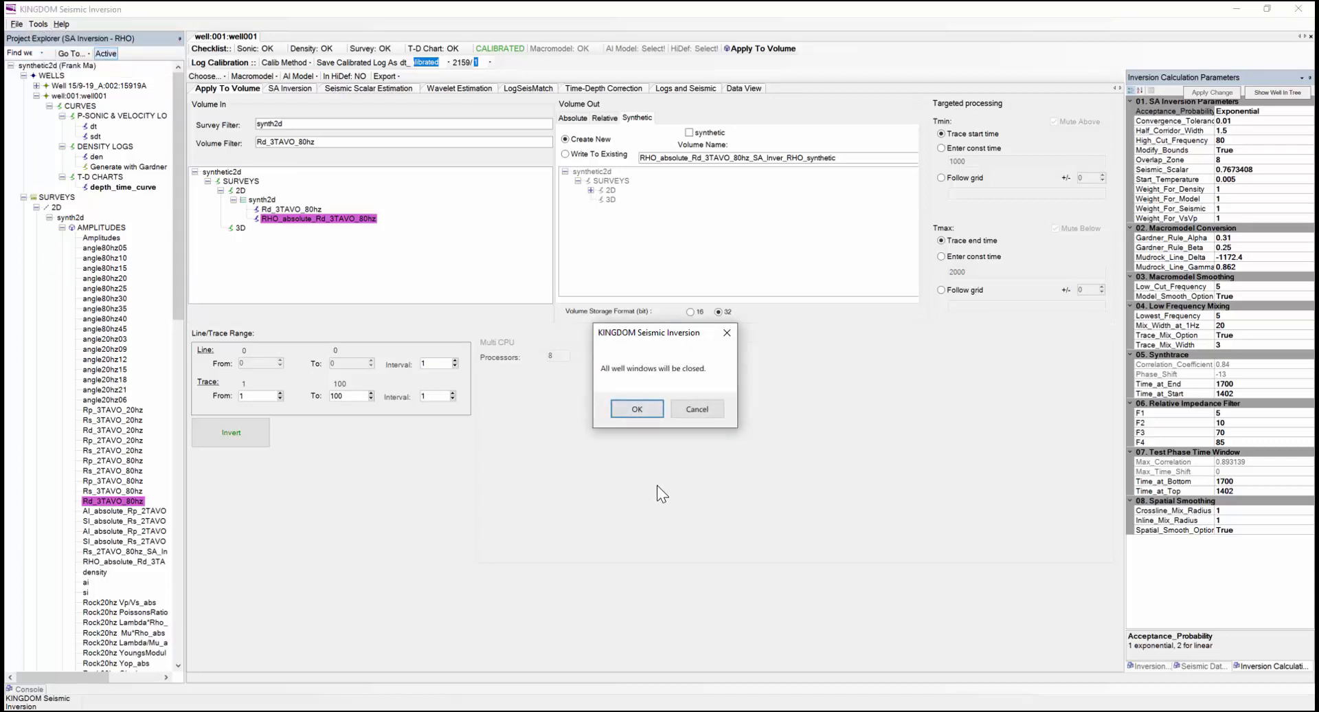
pyautogui.click(634, 408)
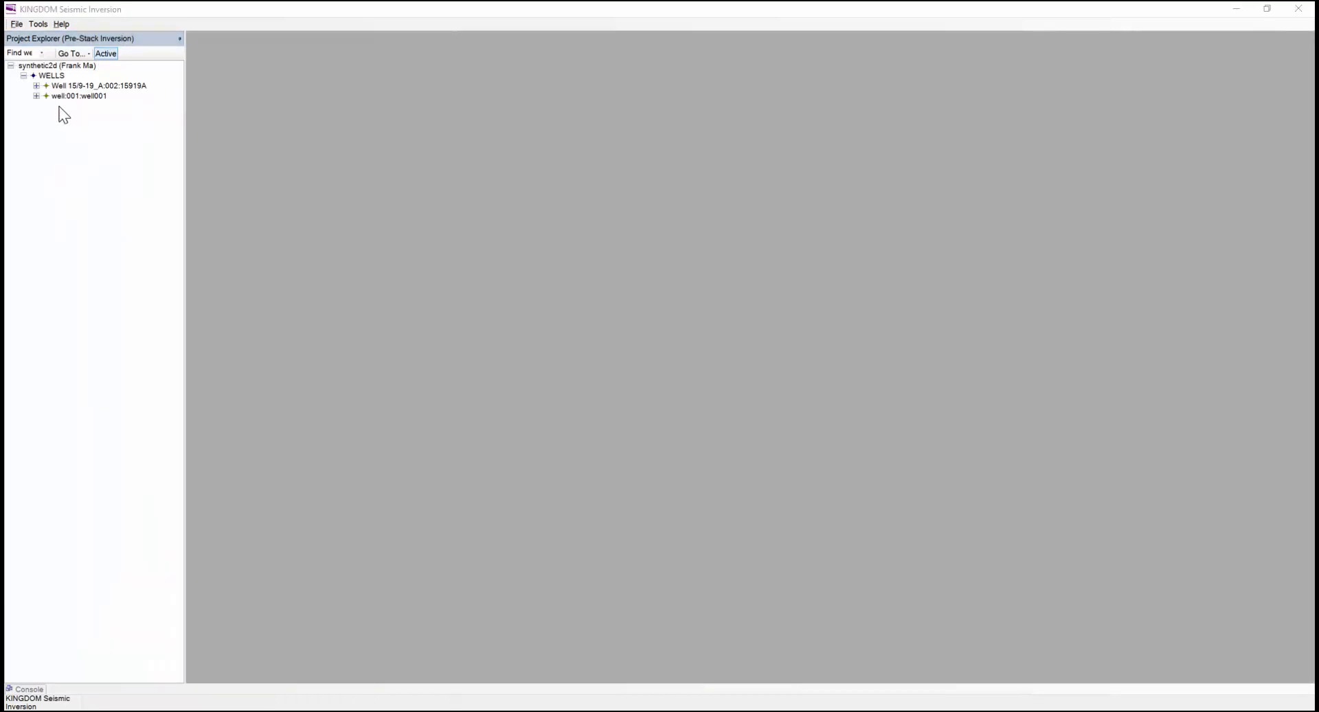
# Load well001's dt P-sonic, sdt S-sonic and den density logs with the depth_time_curve T-D chart for pre-stack inversion.
pyautogui.click(36, 96)
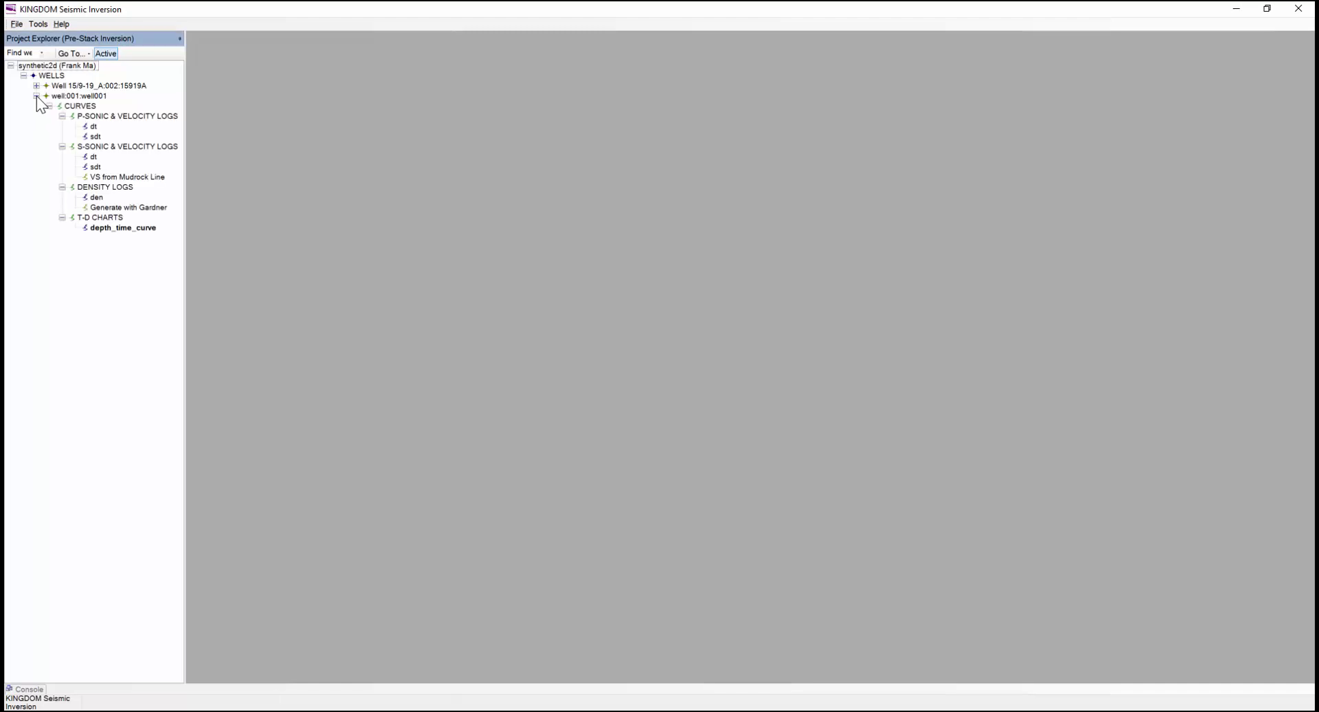
pyautogui.doubleClick(90, 126)
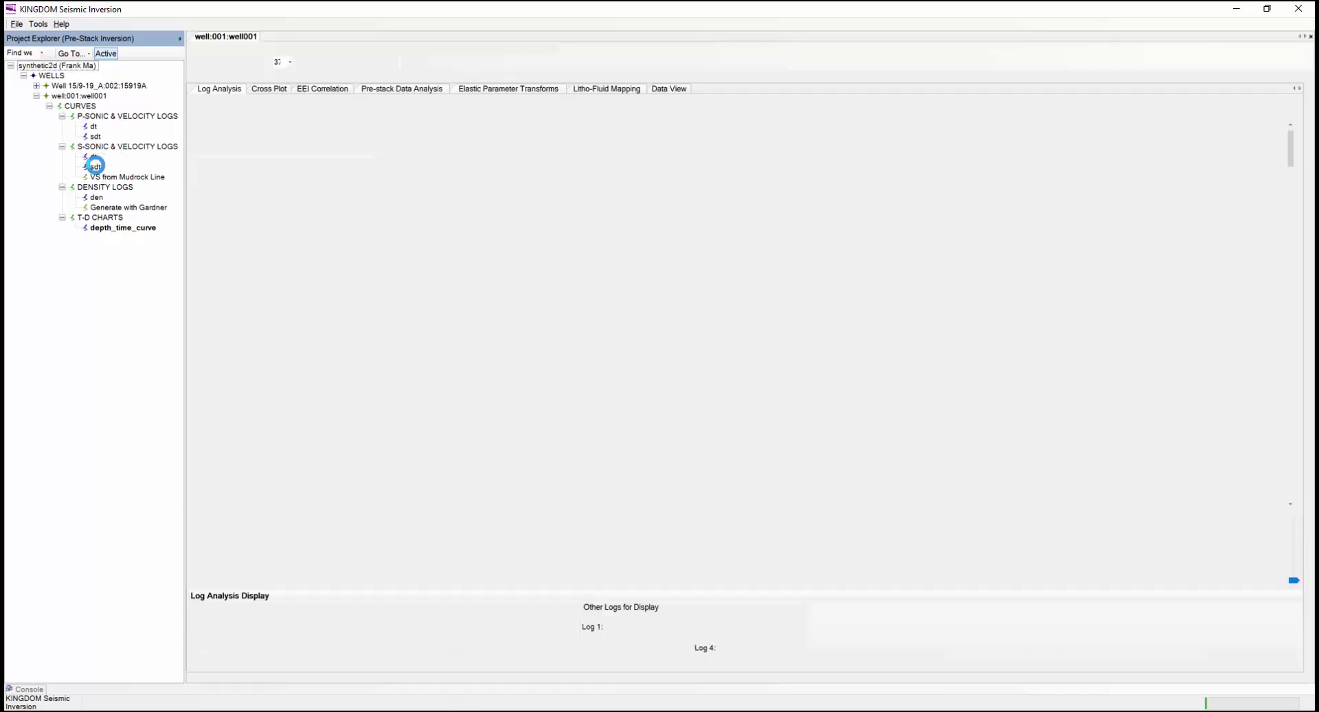
pyautogui.doubleClick(95, 167)
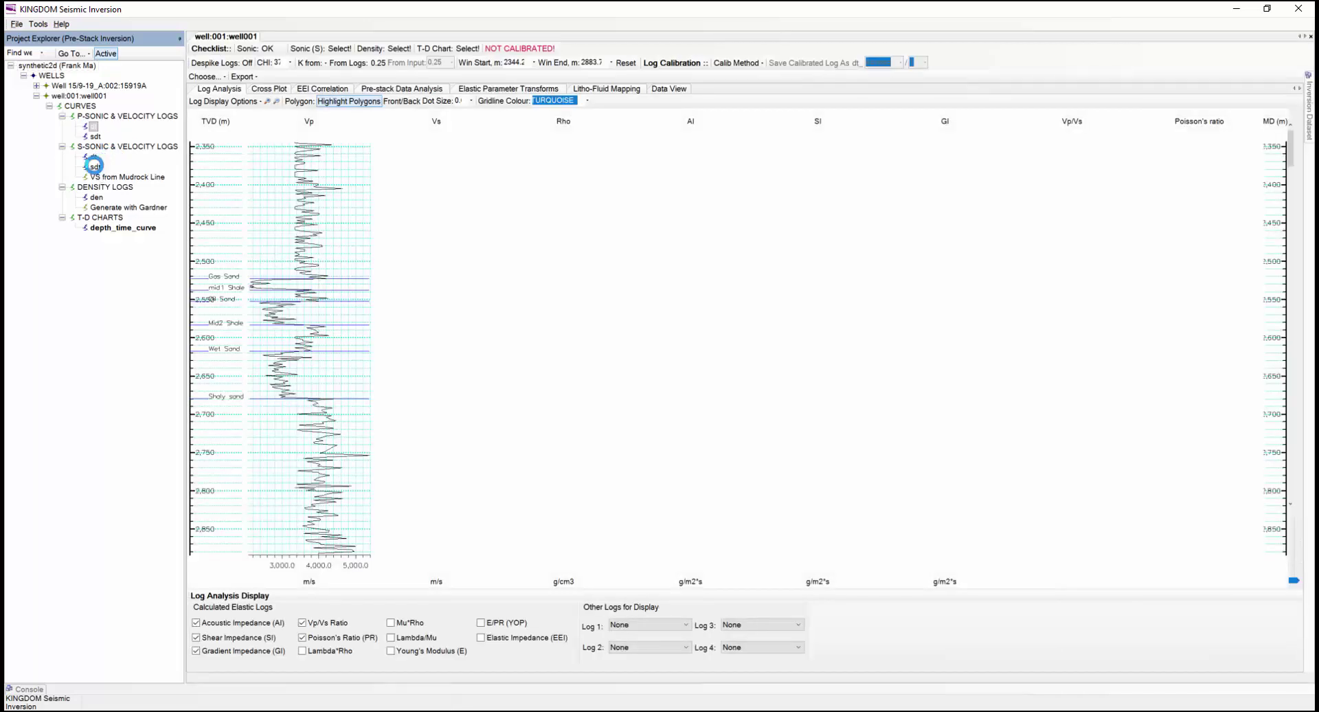
pyautogui.doubleClick(98, 197)
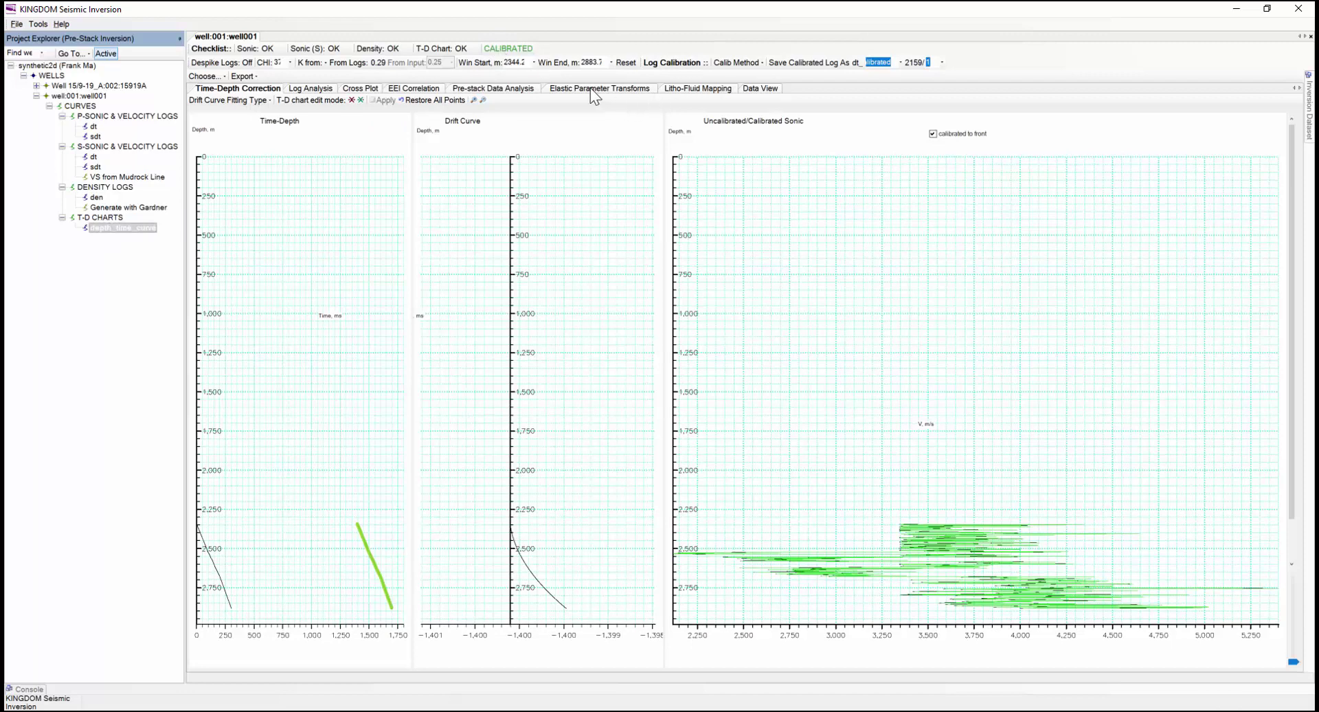
# For the Elastic Parameter Transforms, select AI_absolute_Rp_2TAVO_80hz as acoustic impedance, SI_absolute_Rs_2TAVO_80hz as shear impedance and RHO_absolute_Rd_3TAVO_80hz as density.
pyautogui.click(590, 89)
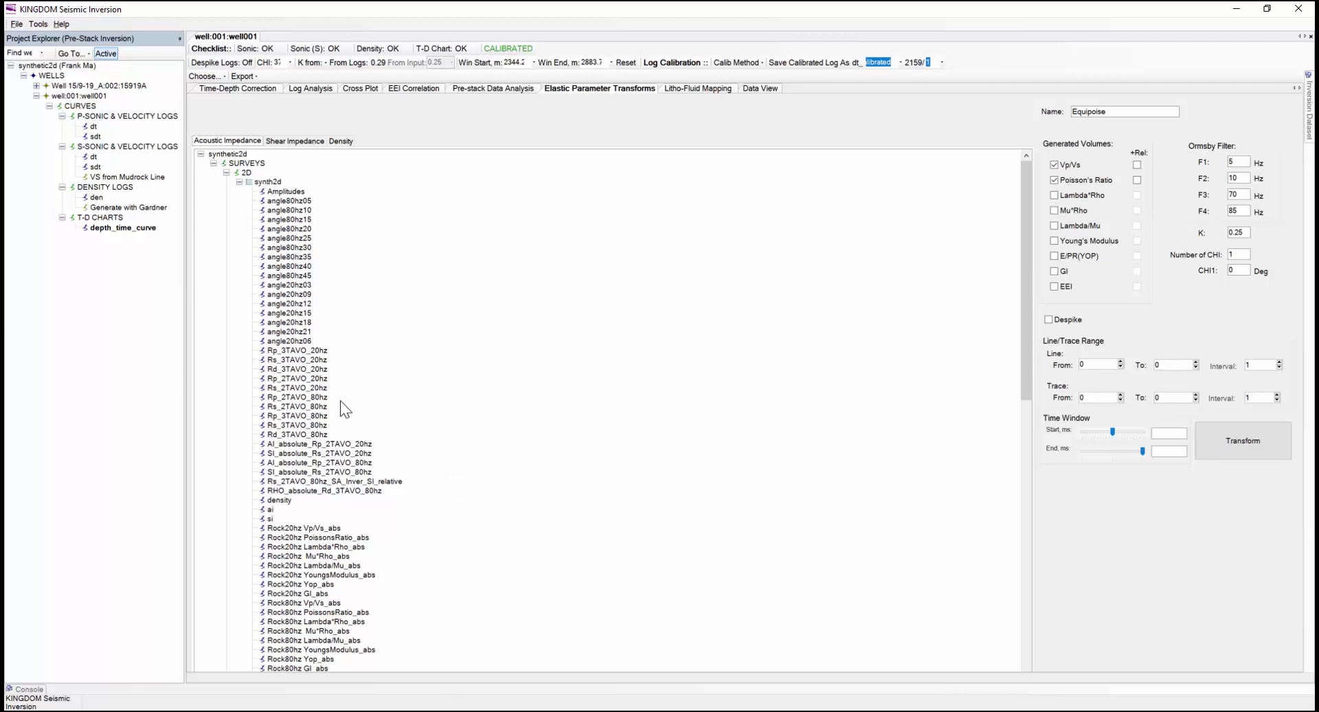
pyautogui.click(283, 463)
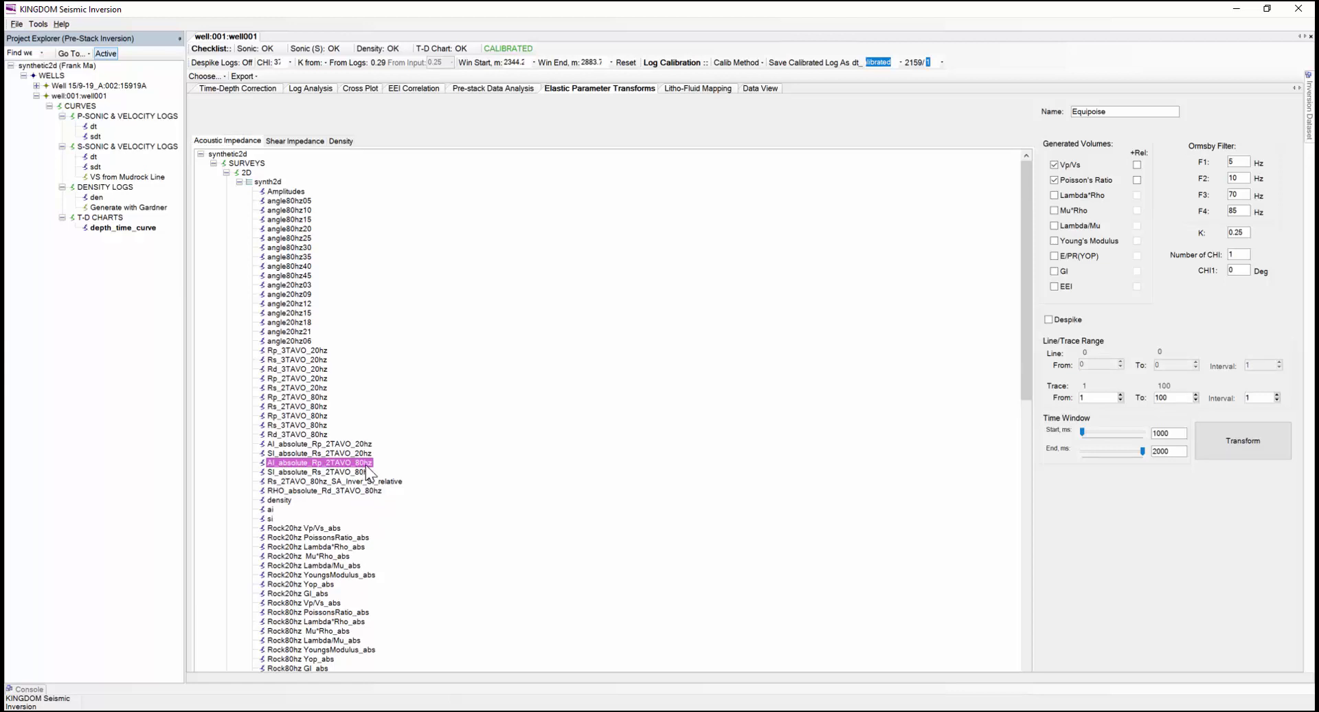
pyautogui.click(298, 142)
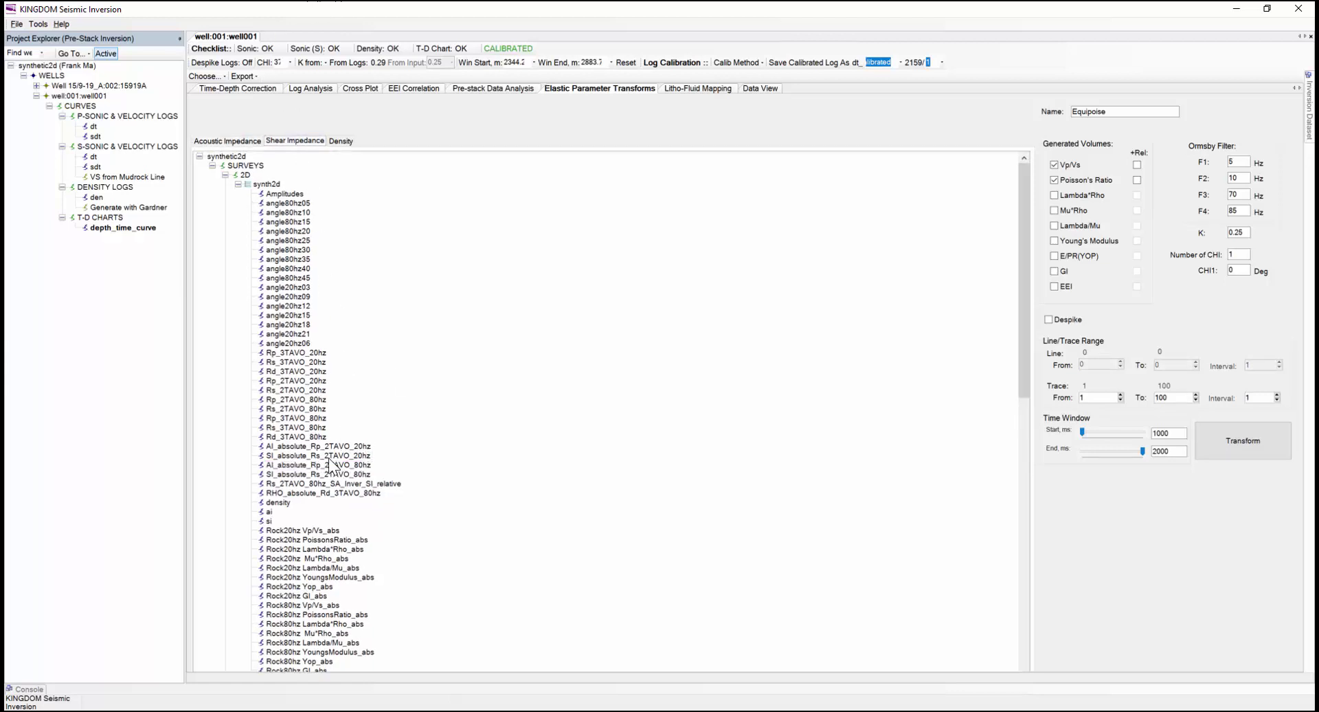
pyautogui.click(302, 474)
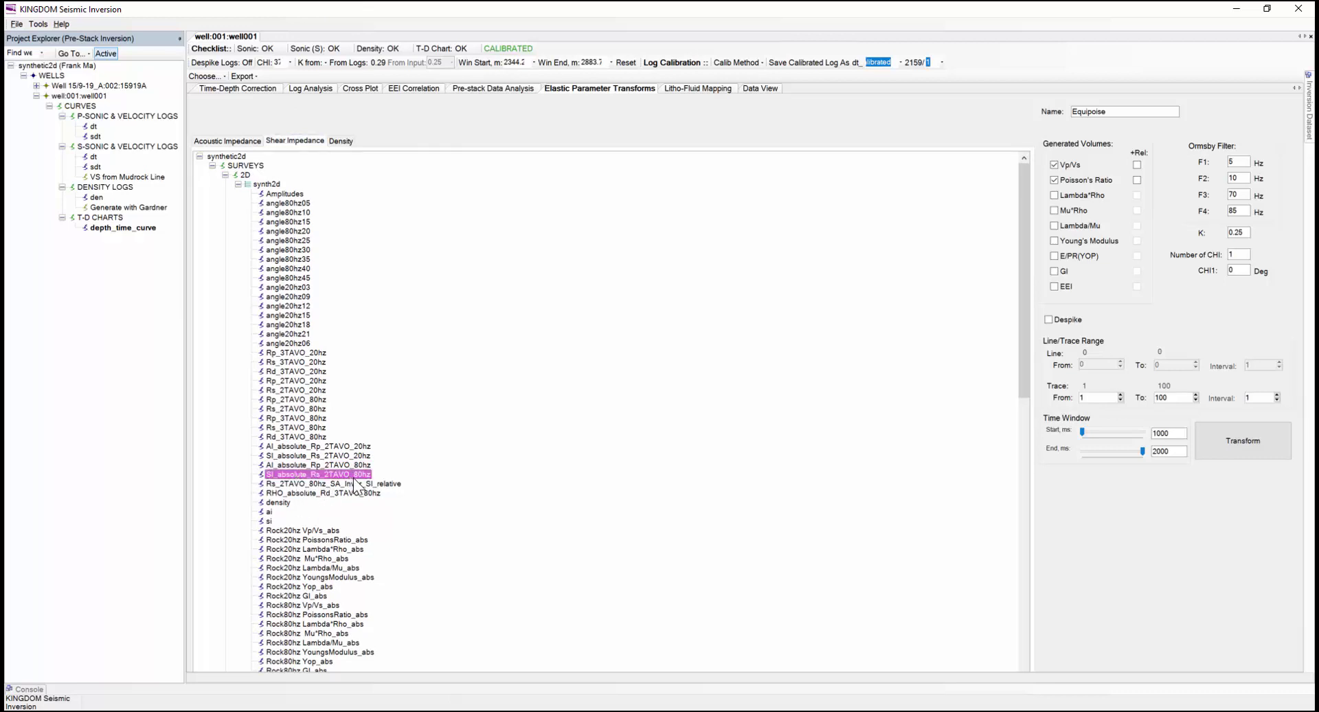
pyautogui.click(344, 143)
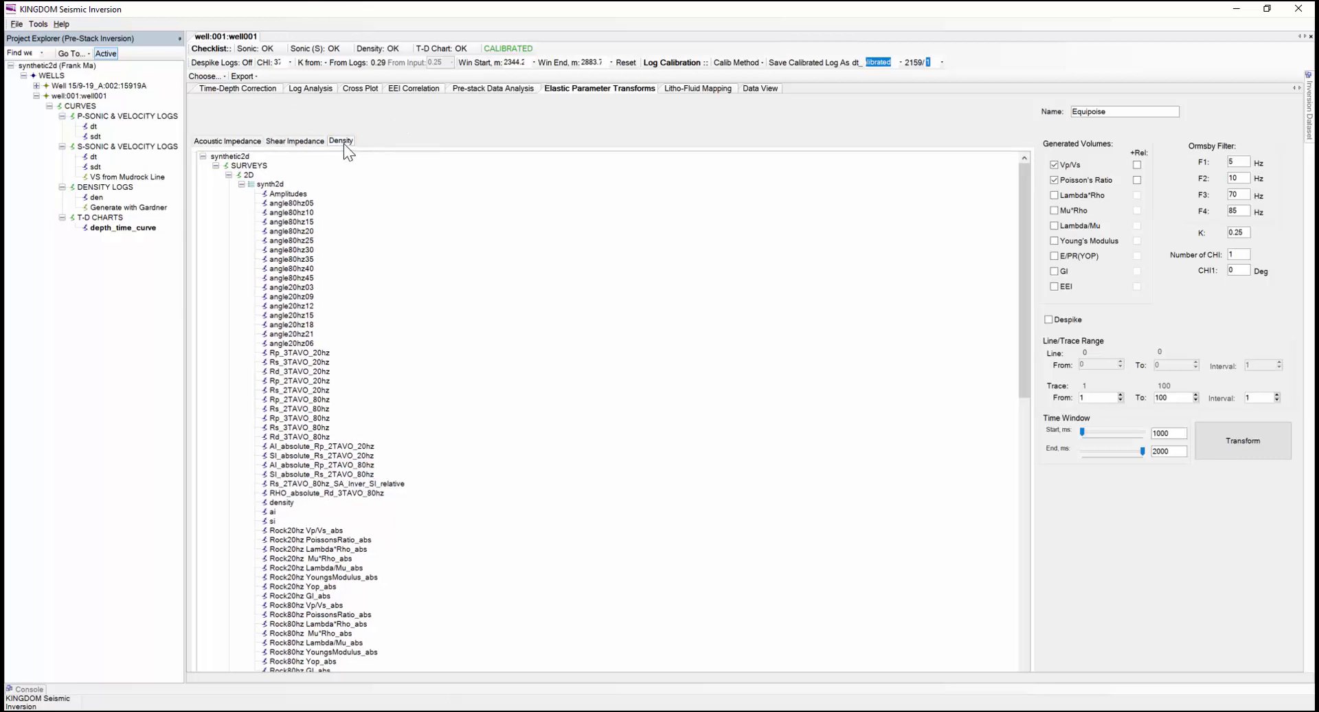
pyautogui.click(304, 494)
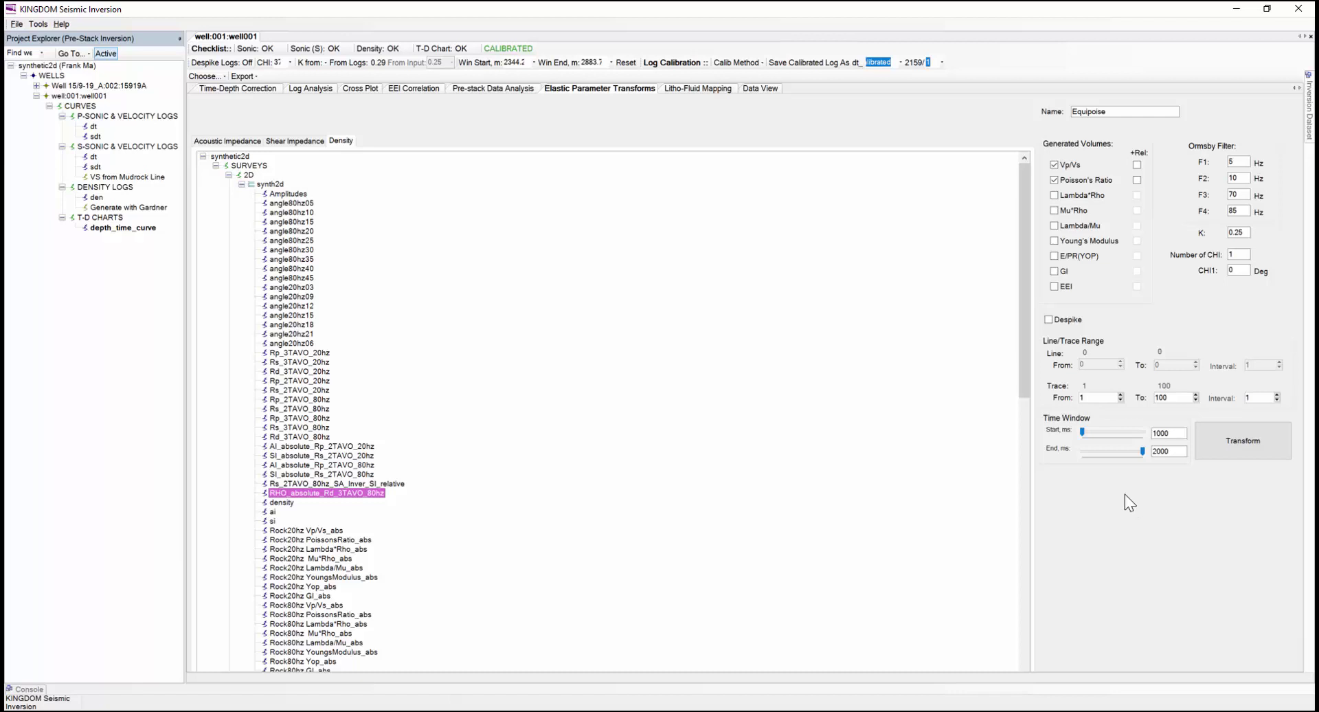
# Try Vp/Vs with its relative volume, Poisson's Ratio, Young's Modulus and E/PR(YOP) as generated volumes.
pyautogui.click(1056, 181)
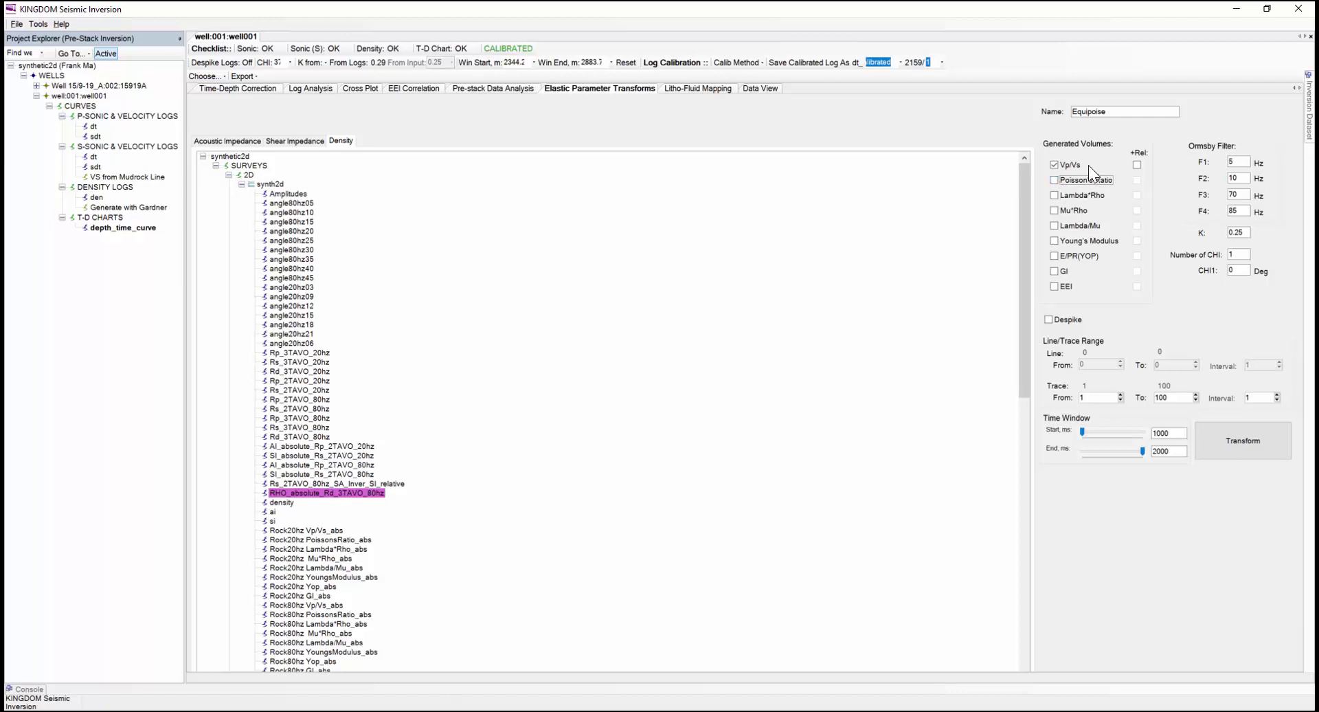
pyautogui.click(1137, 165)
pyautogui.click(1055, 166)
pyautogui.click(1055, 180)
pyautogui.click(1056, 241)
pyautogui.click(1057, 257)
pyautogui.click(1054, 241)
pyautogui.click(1054, 241)
pyautogui.click(1054, 255)
# Try adding Vp/Vs, Lambda*Rho, Mu*Rho and Lambda/Mu to the generated volumes.
pyautogui.click(1056, 165)
pyautogui.click(1055, 196)
pyautogui.click(1055, 211)
pyautogui.click(1054, 227)
# Clear Lambda/Mu, Mu*Rho, Lambda*Rho, Poisson's Ratio and Vp/Vs from the generated volumes.
pyautogui.click(1056, 226)
pyautogui.click(1054, 210)
pyautogui.click(1054, 195)
pyautogui.click(1054, 180)
pyautogui.click(1055, 165)
# Include EEI in the generated volumes and leave Young's Modulus, E/PR(YOP) and GI out.
pyautogui.click(1054, 242)
pyautogui.click(1053, 255)
pyautogui.click(1054, 271)
pyautogui.click(1055, 288)
pyautogui.click(1056, 241)
pyautogui.click(1055, 255)
pyautogui.click(1056, 271)
# Set the number of CHI angles to 5 and enable the relative volume for EEI.
pyautogui.doubleClick(1240, 254)
pyautogui.write('5')
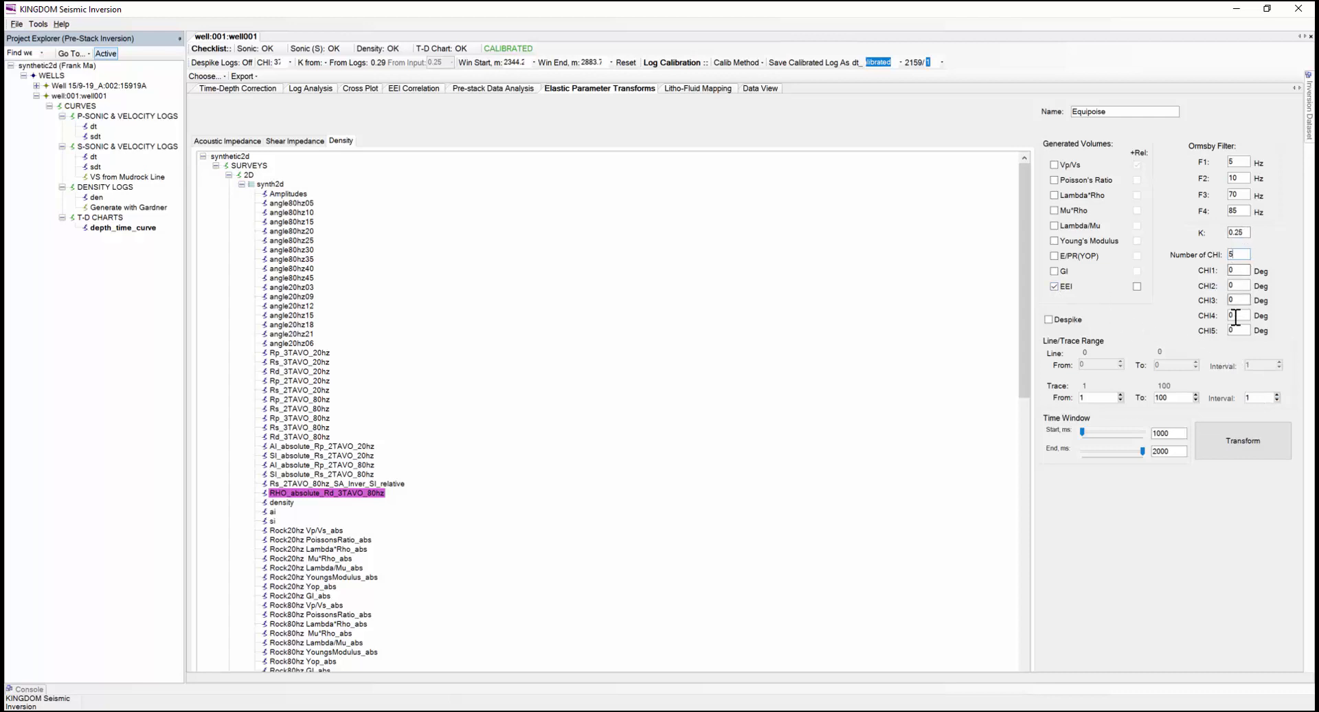
pyautogui.click(1137, 289)
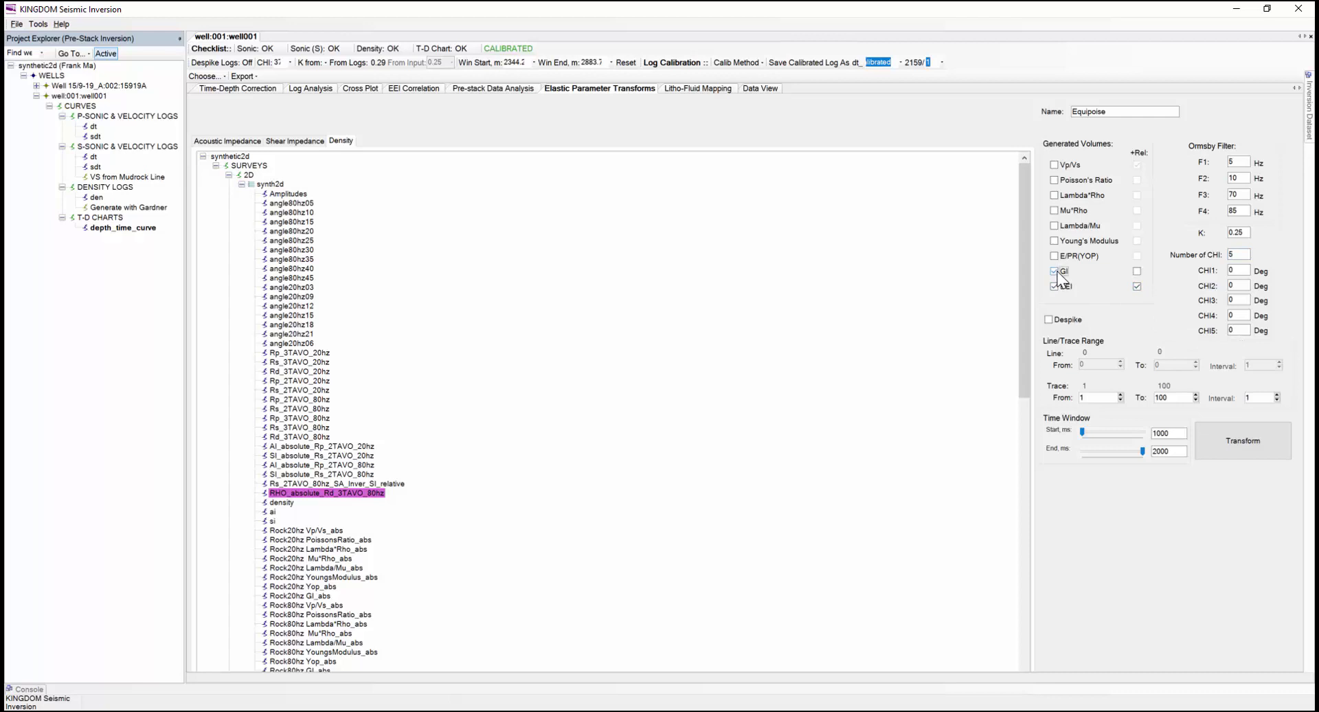
# Try GI with its relative volume as an additional generated volume.
pyautogui.click(1137, 272)
pyautogui.click(1053, 272)
pyautogui.click(1064, 272)
pyautogui.click(1074, 271)
# In Litho-Fluid Mapping, assign AI_absolute_Rp_2TAVO_80hz as the Acoustic Impedance (AI) volume for the crossplot's X axis.
pyautogui.click(701, 89)
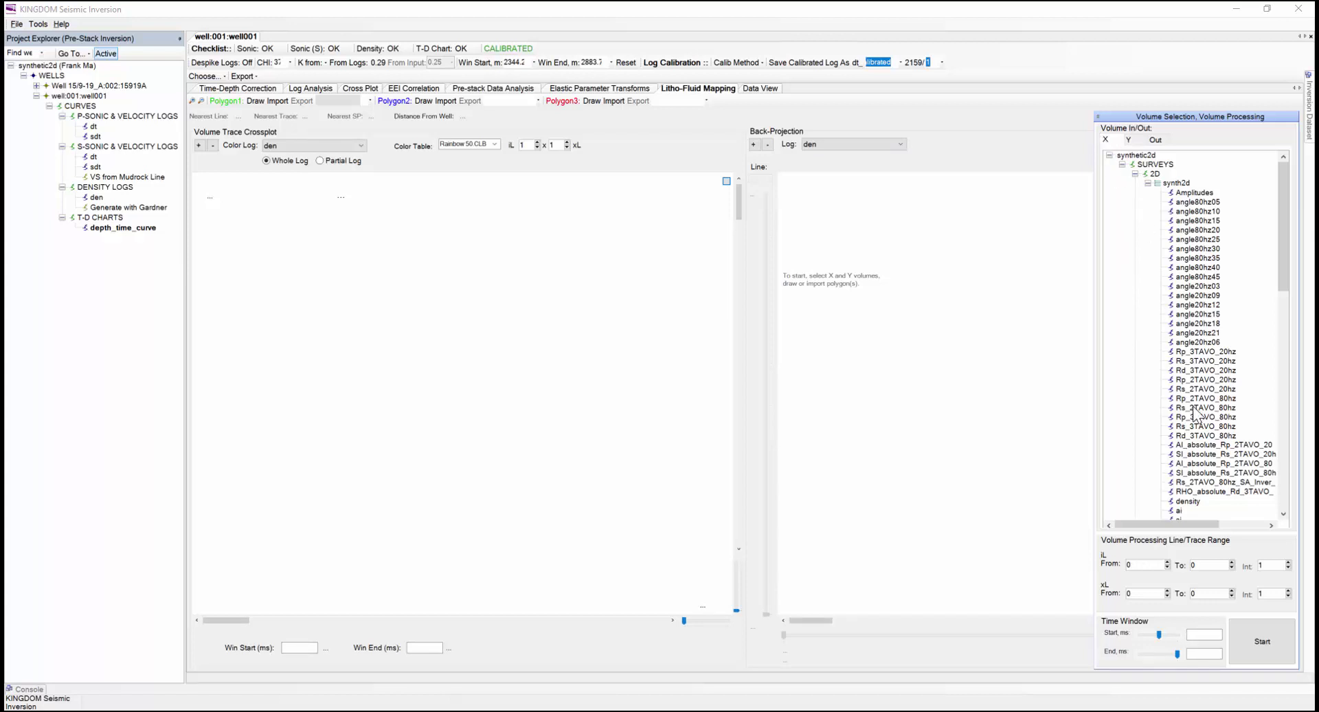
pyautogui.rightClick(1199, 464)
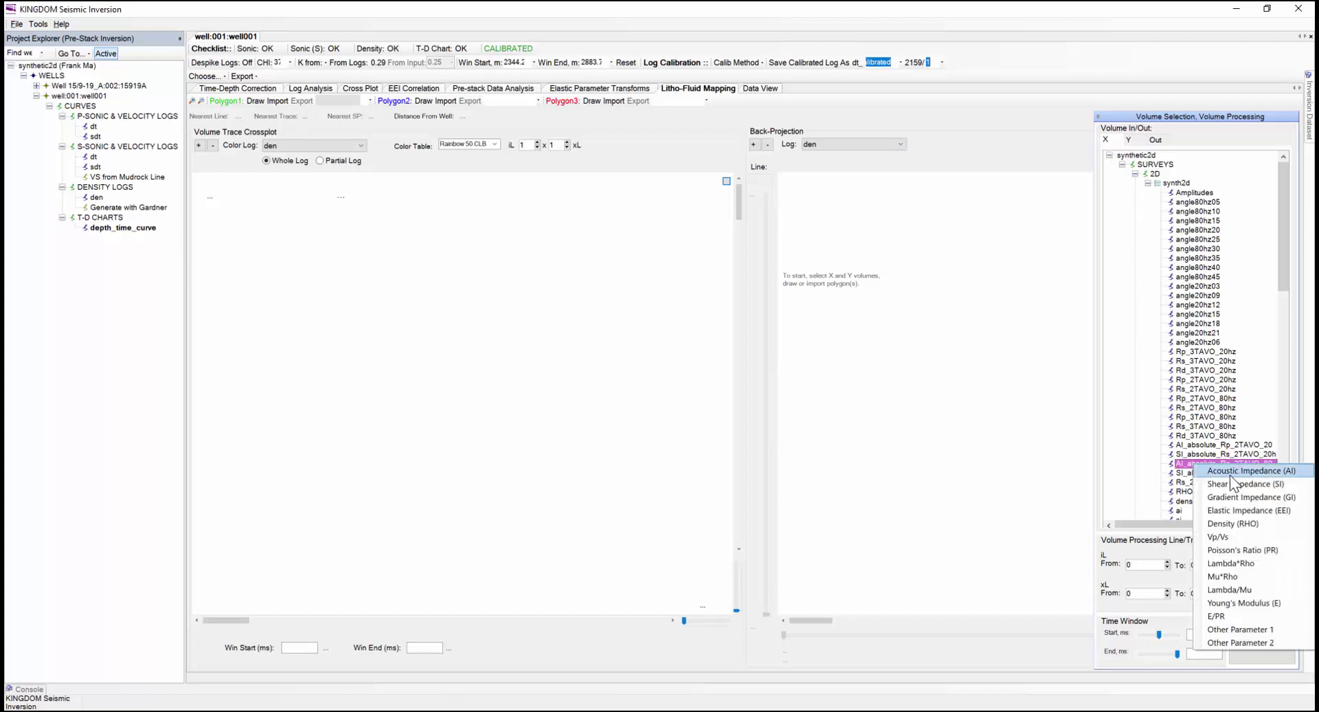
pyautogui.click(1229, 474)
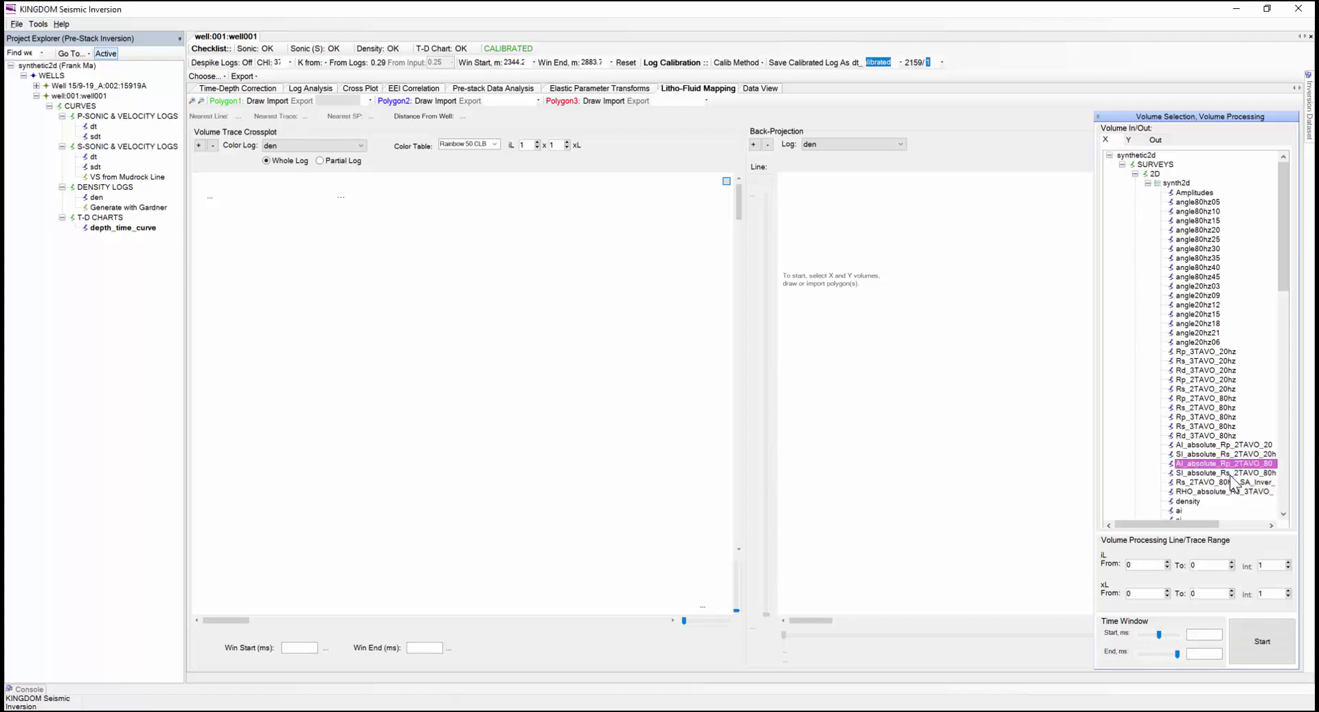
# Assign Rock80hz Vp/Vs_abs as the Vp/Vs volume for the Y axis and color the crossplot by the phi log.
pyautogui.click(1131, 140)
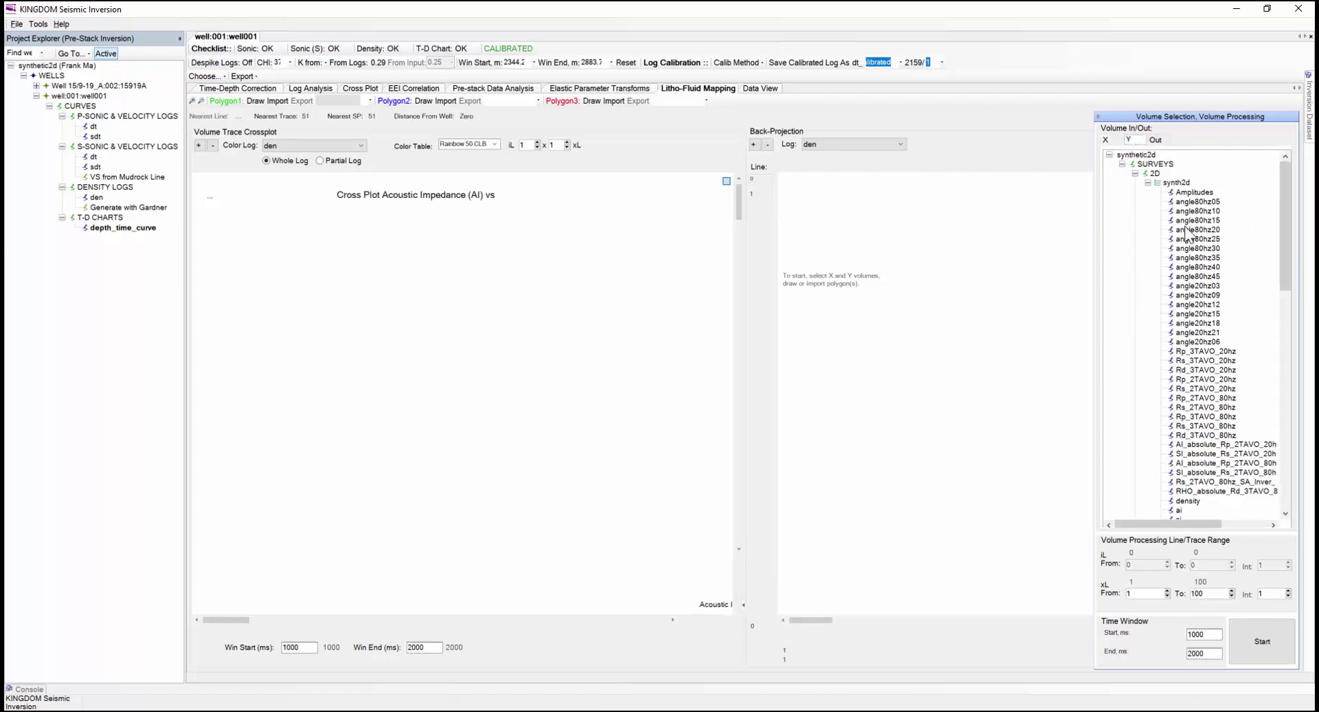
pyautogui.moveTo(1284, 213); pyautogui.dragTo(1296, 314)
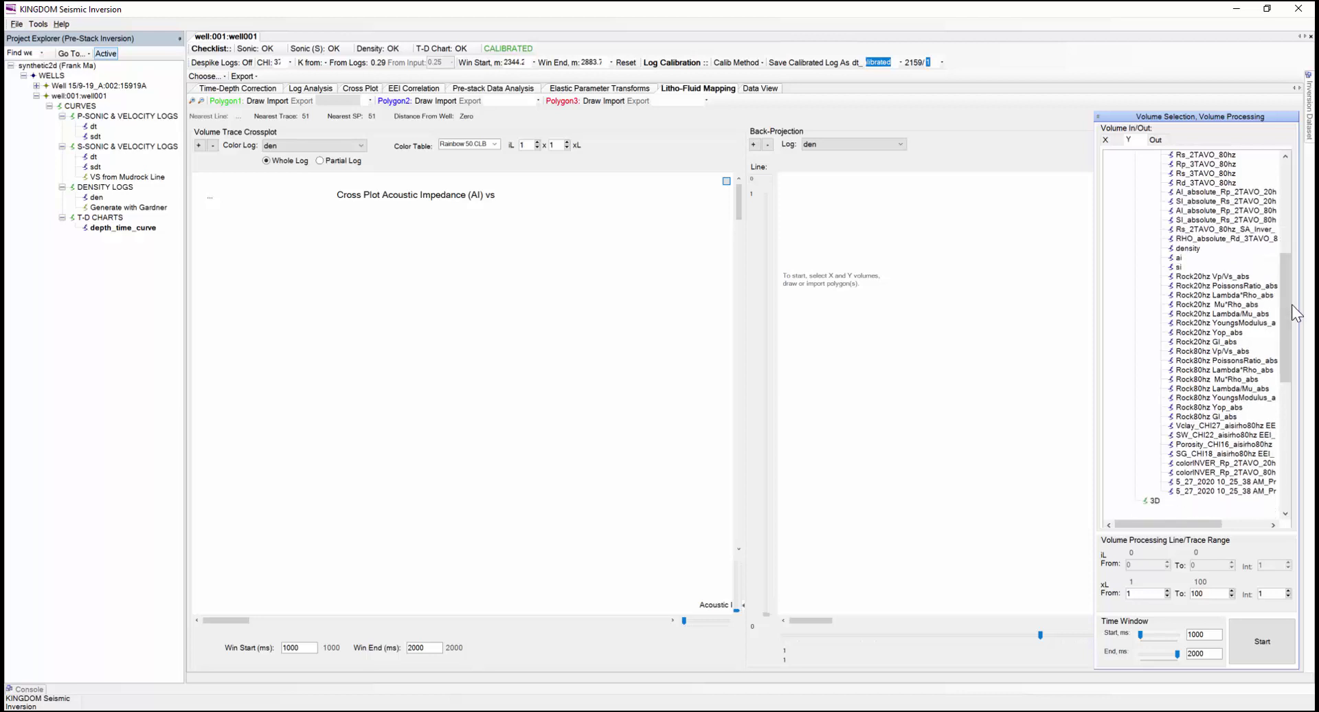
pyautogui.rightClick(1199, 351)
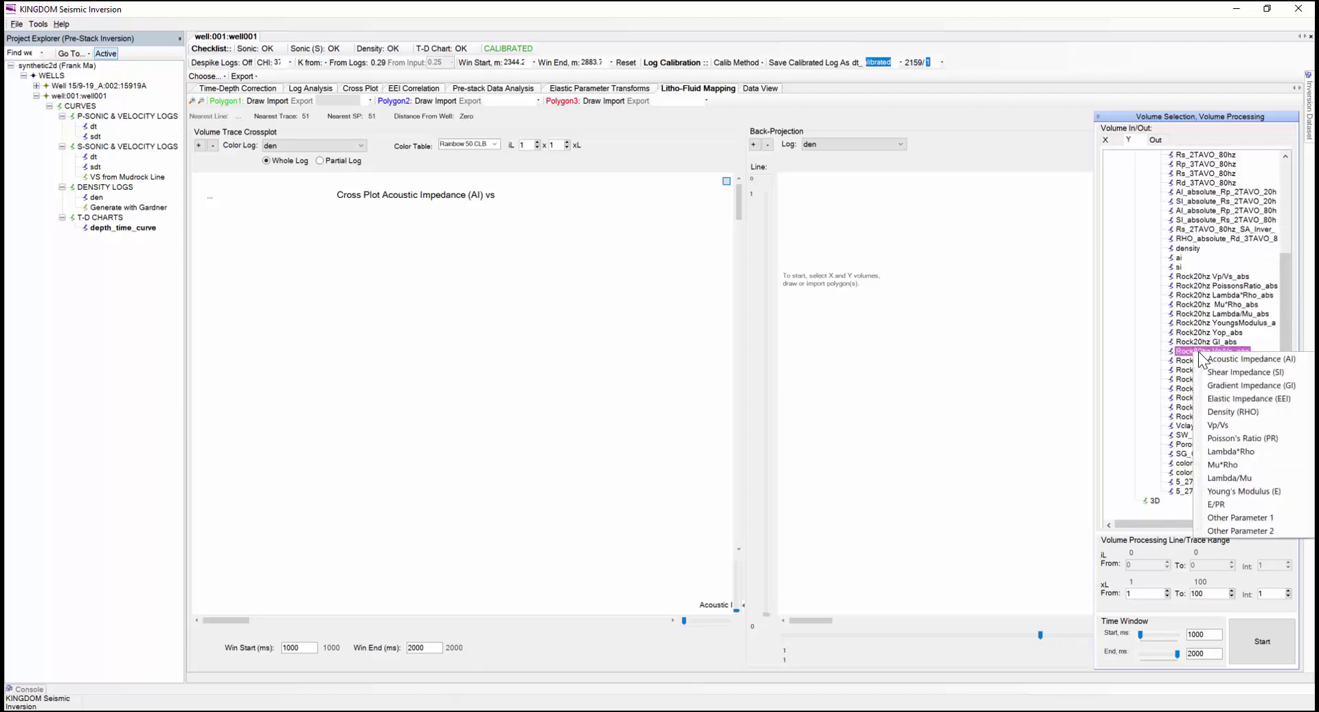
pyautogui.click(1220, 426)
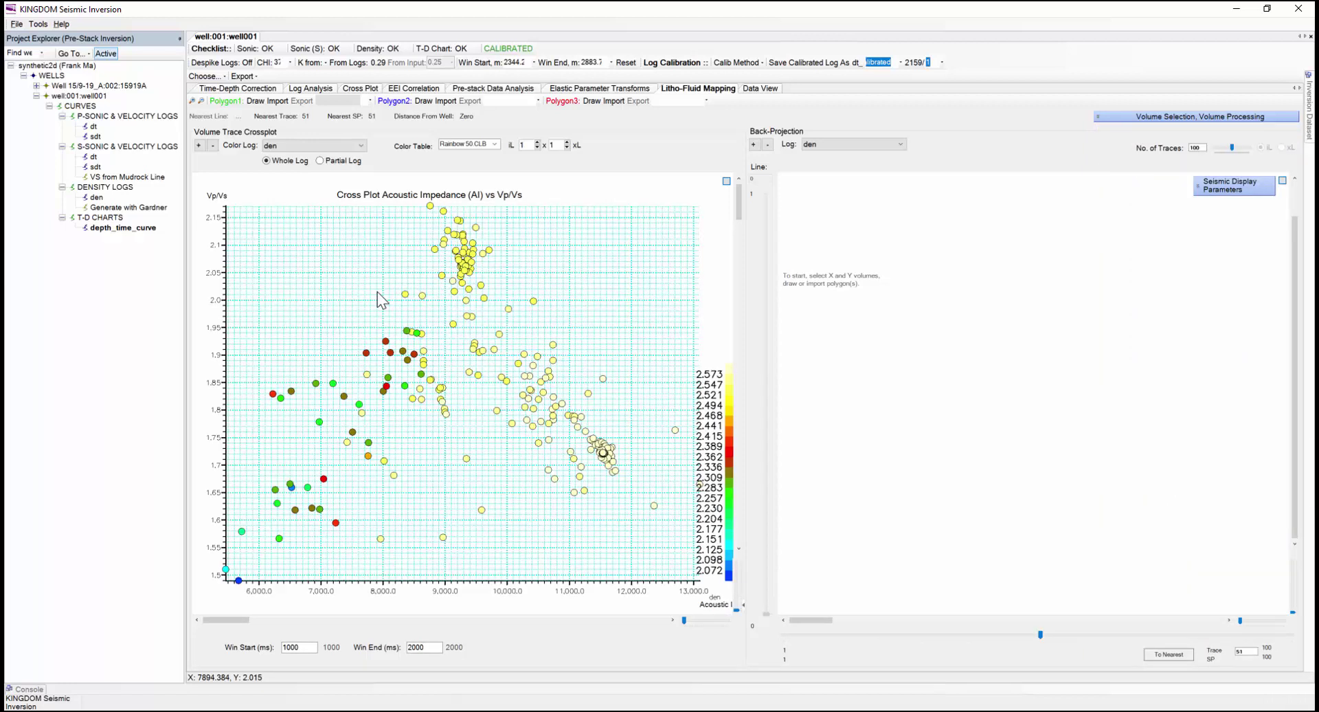
pyautogui.click(362, 146)
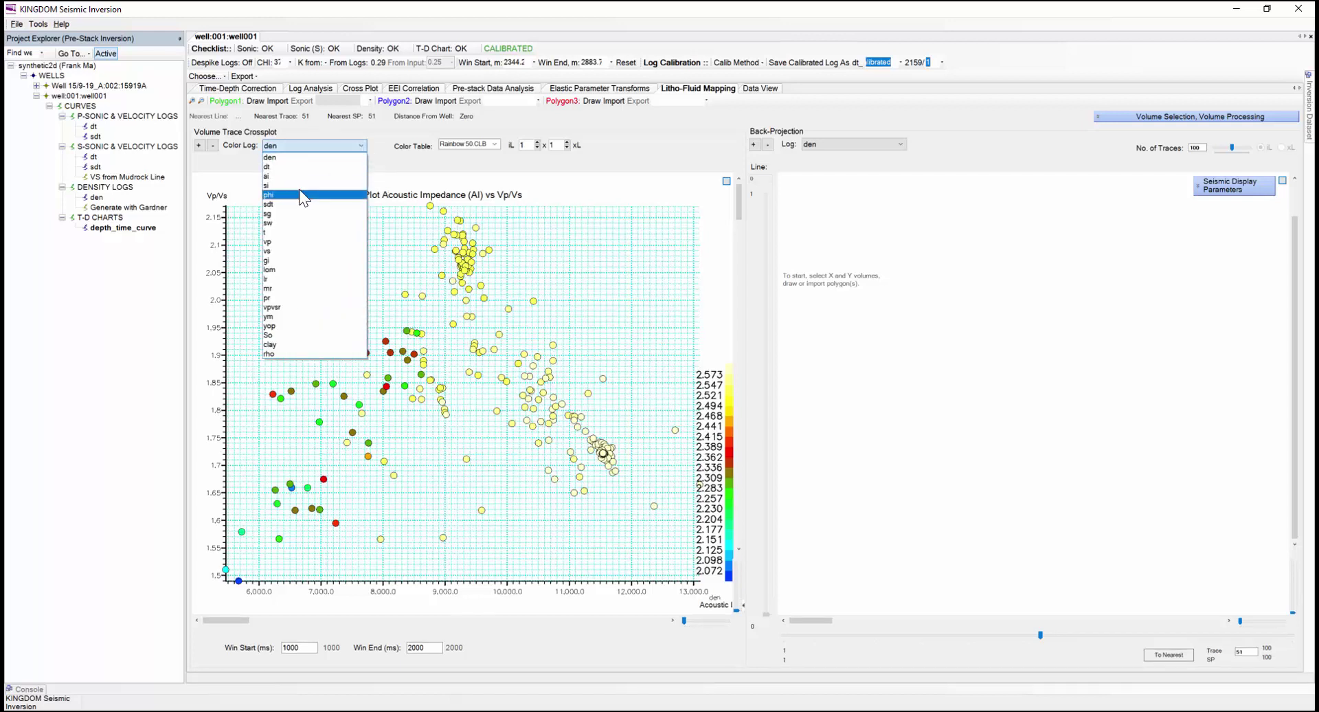
pyautogui.click(298, 195)
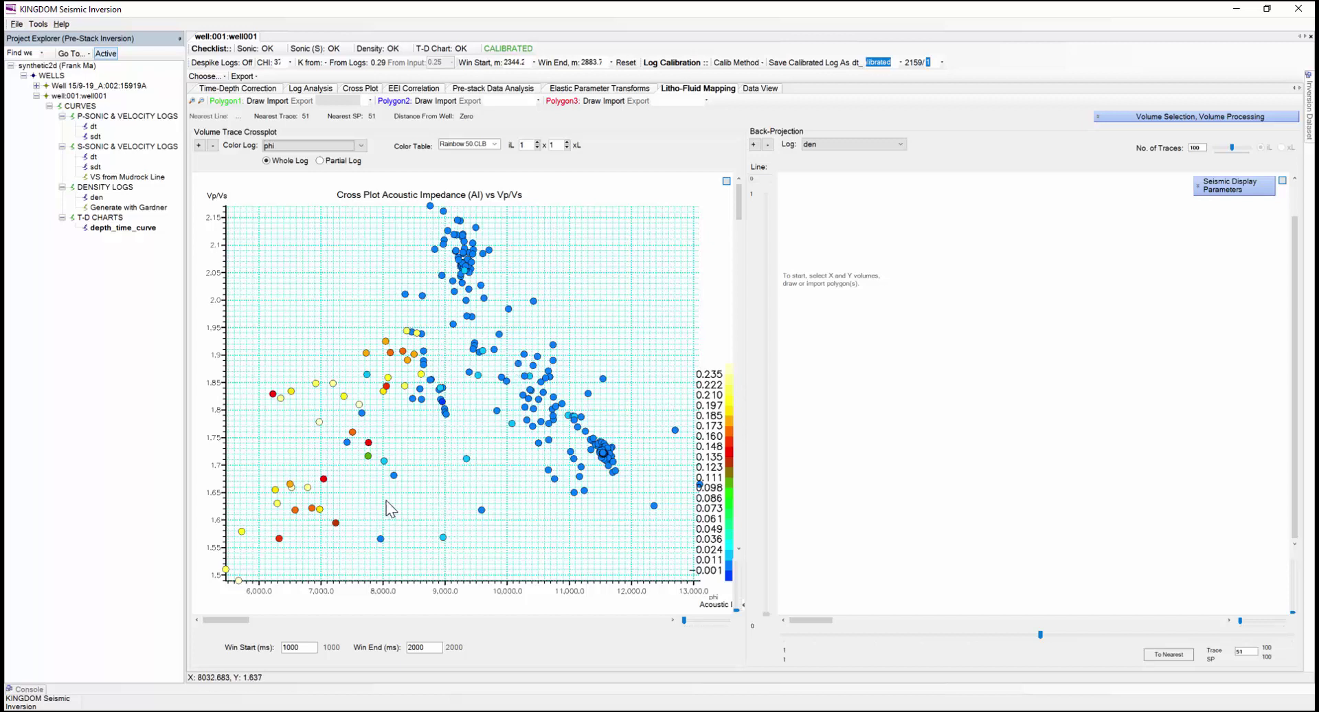
# Draw Polygon1 around points below about 6,800 acoustic impedance and 1.62 Vp/Vs, and overlay the phi log on the back-projection.
pyautogui.click(254, 101)
pyautogui.click(233, 511)
pyautogui.click(307, 538)
pyautogui.click(276, 594)
pyautogui.click(217, 593)
pyautogui.click(197, 552)
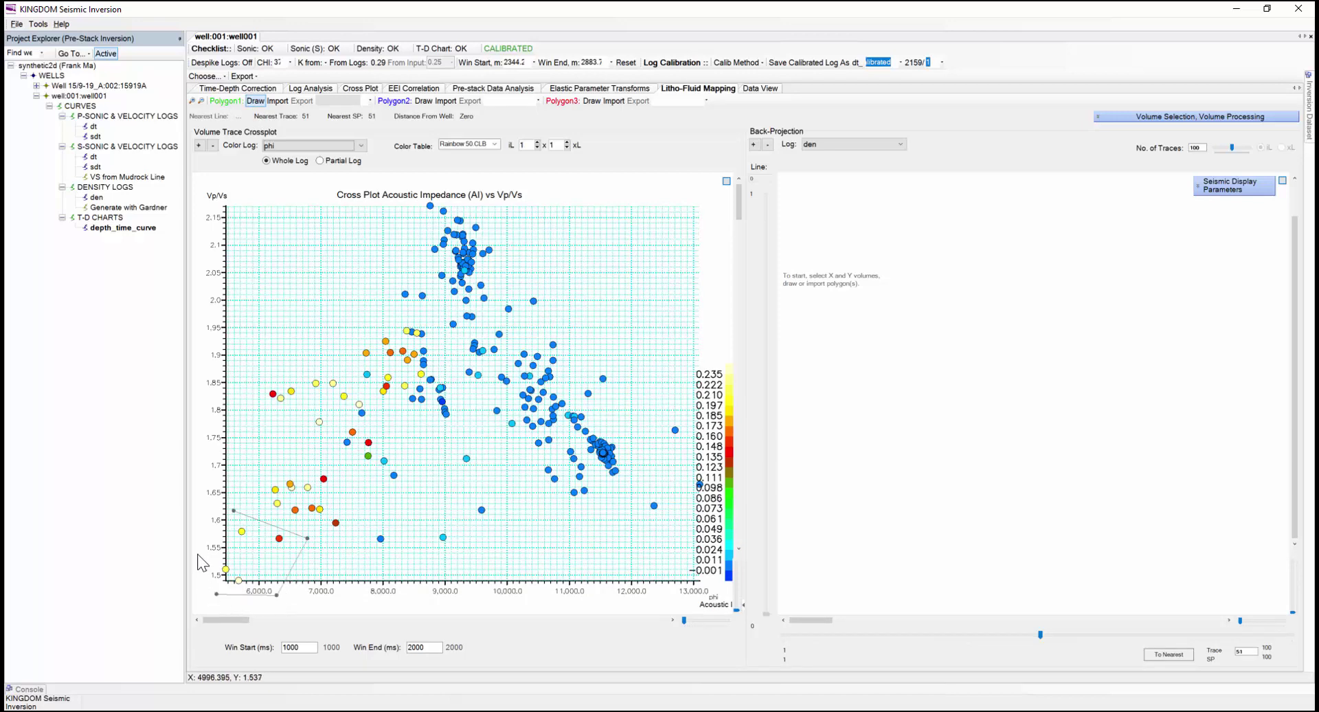
pyautogui.click(233, 512)
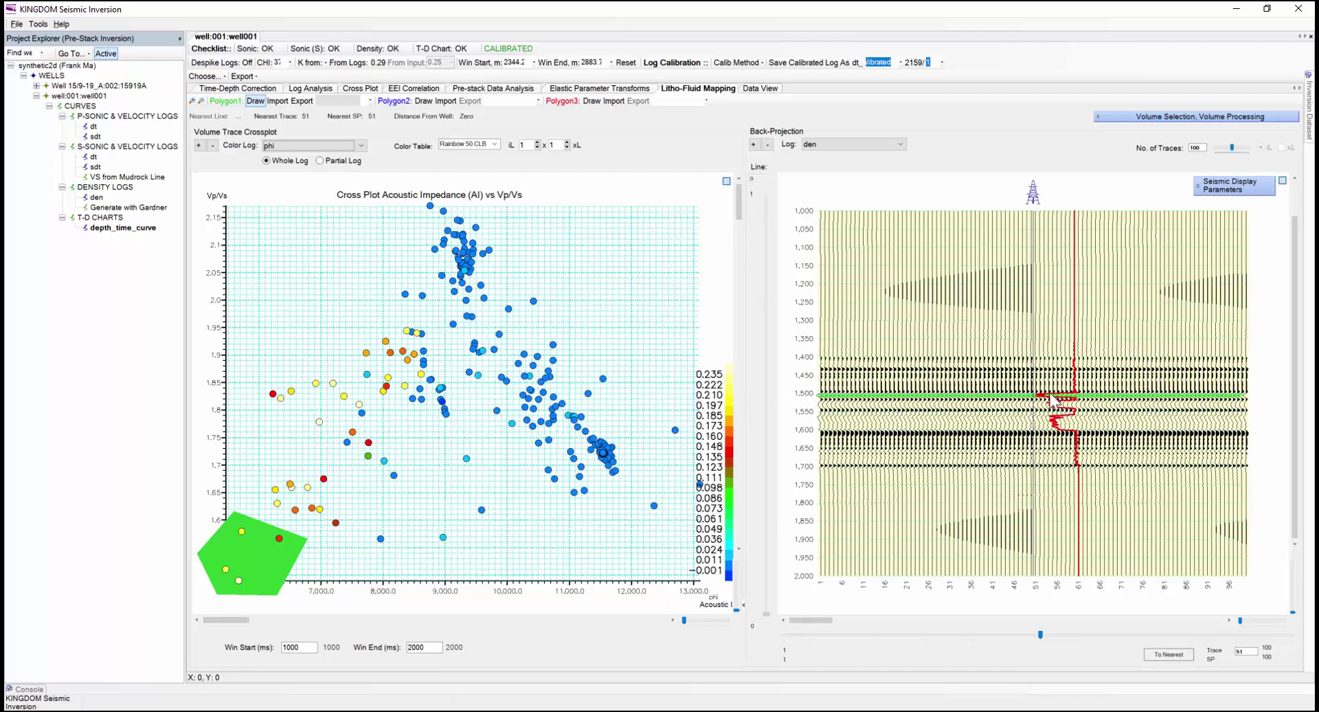
pyautogui.click(897, 146)
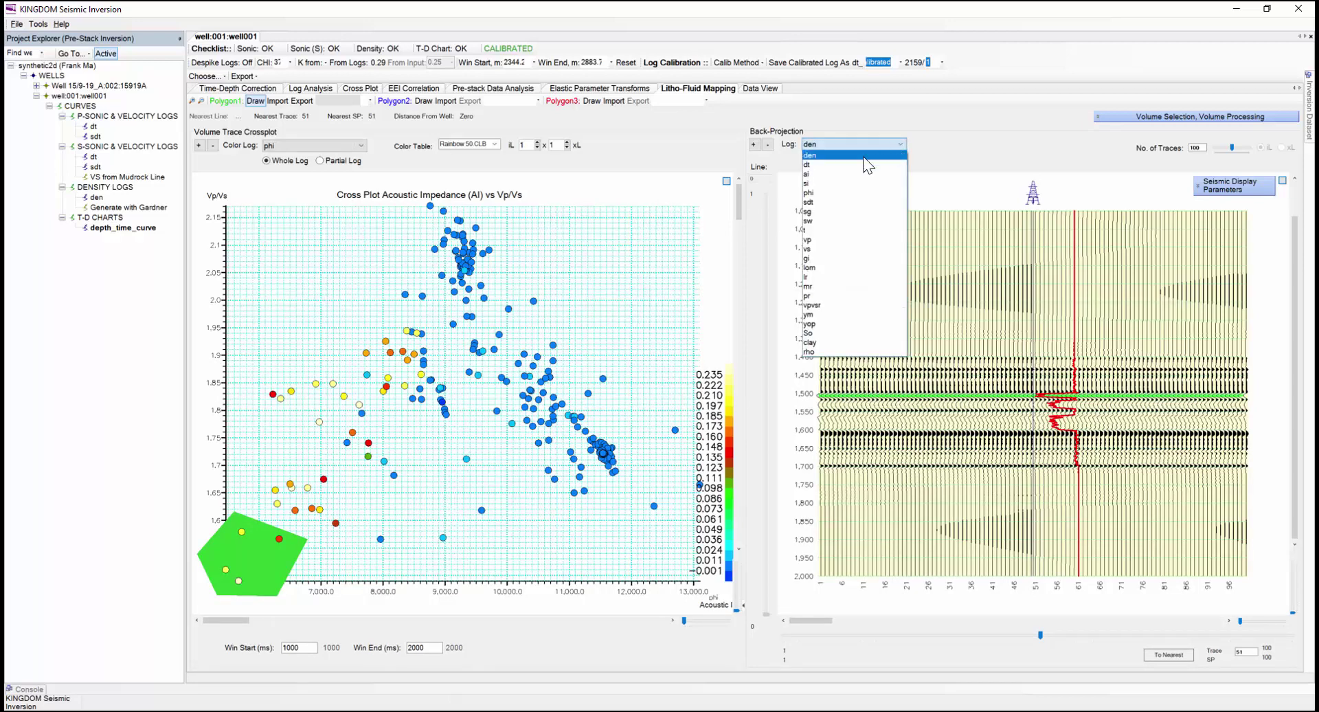
pyautogui.click(830, 195)
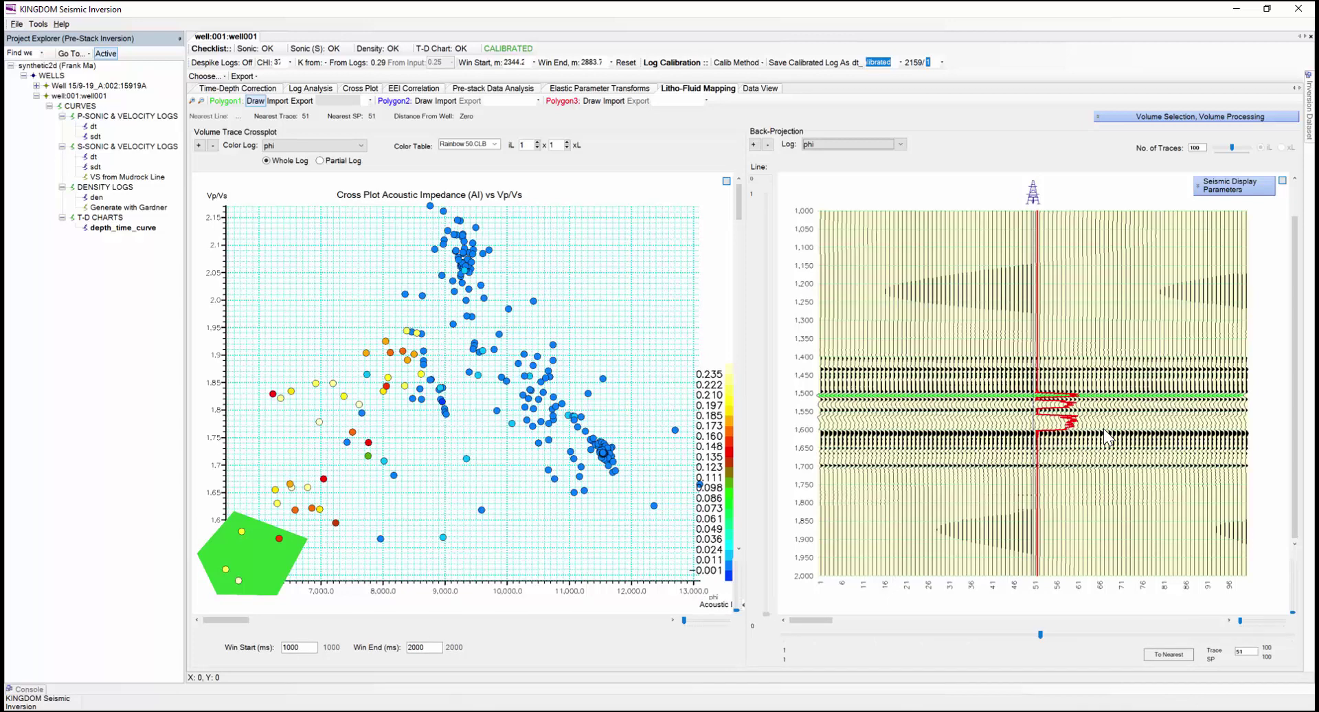
# Draw Polygon2 around the crossplot points with acoustic impedance of about 6,000 to 7,500 and Vp/Vs of about 1.56 to 1.7.
pyautogui.click(424, 101)
pyautogui.click(258, 470)
pyautogui.click(260, 509)
pyautogui.click(342, 542)
pyautogui.click(355, 507)
pyautogui.click(340, 466)
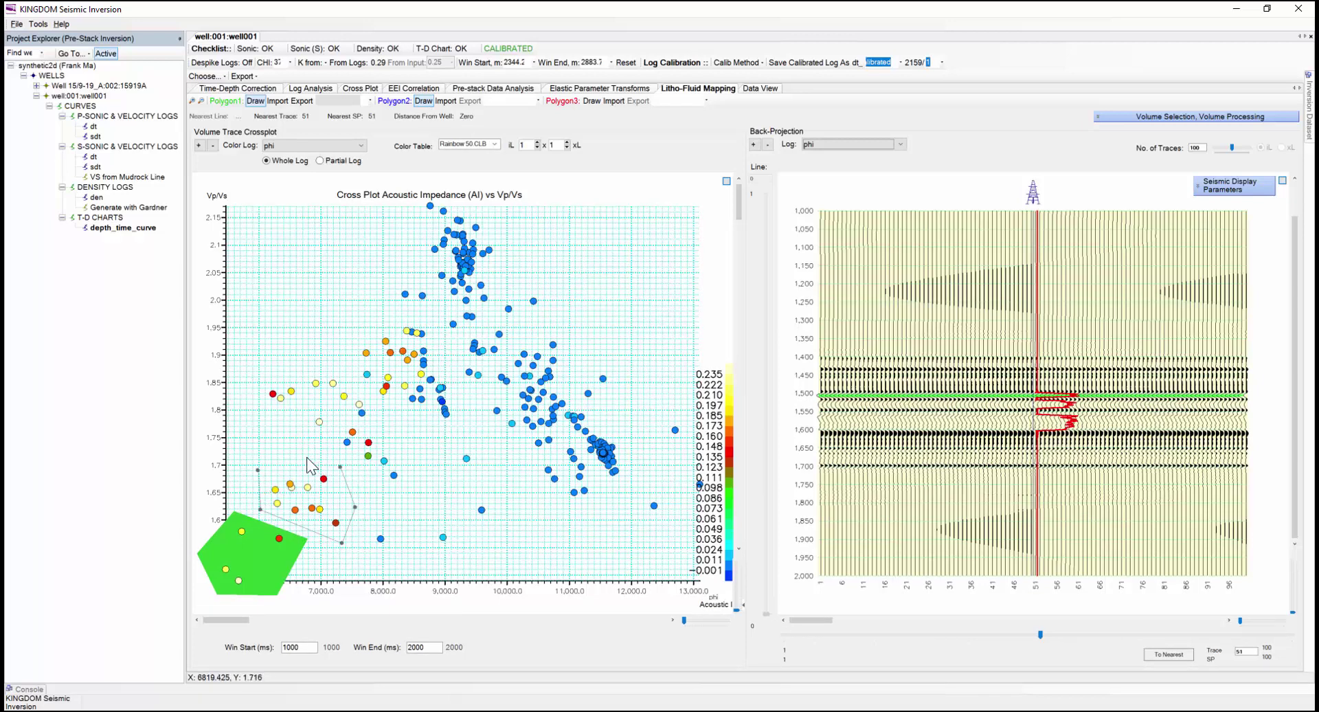
pyautogui.click(259, 470)
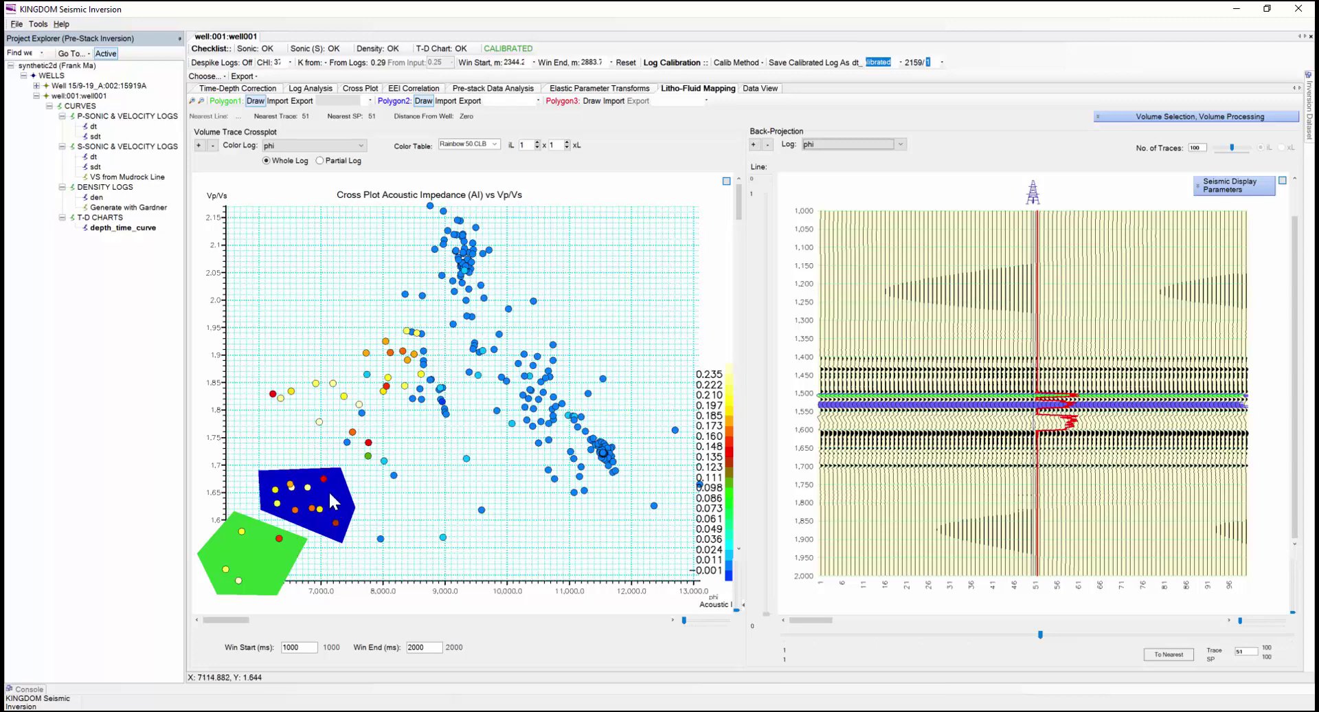
# Draw Polygon3 around acoustic impedance of about 6,000 to 8,600 and Vp/Vs of about 1.72 to 1.95, and open the output volume selection.
pyautogui.click(596, 102)
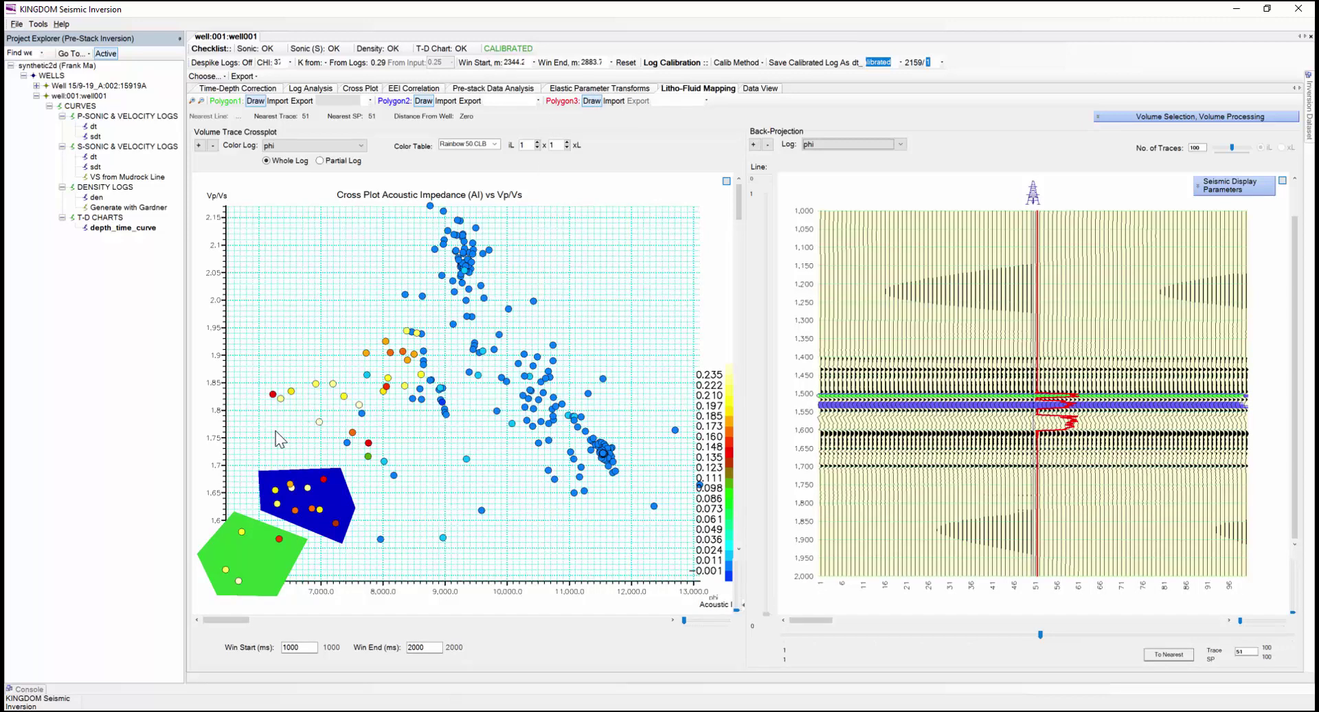
pyautogui.click(259, 378)
pyautogui.click(267, 408)
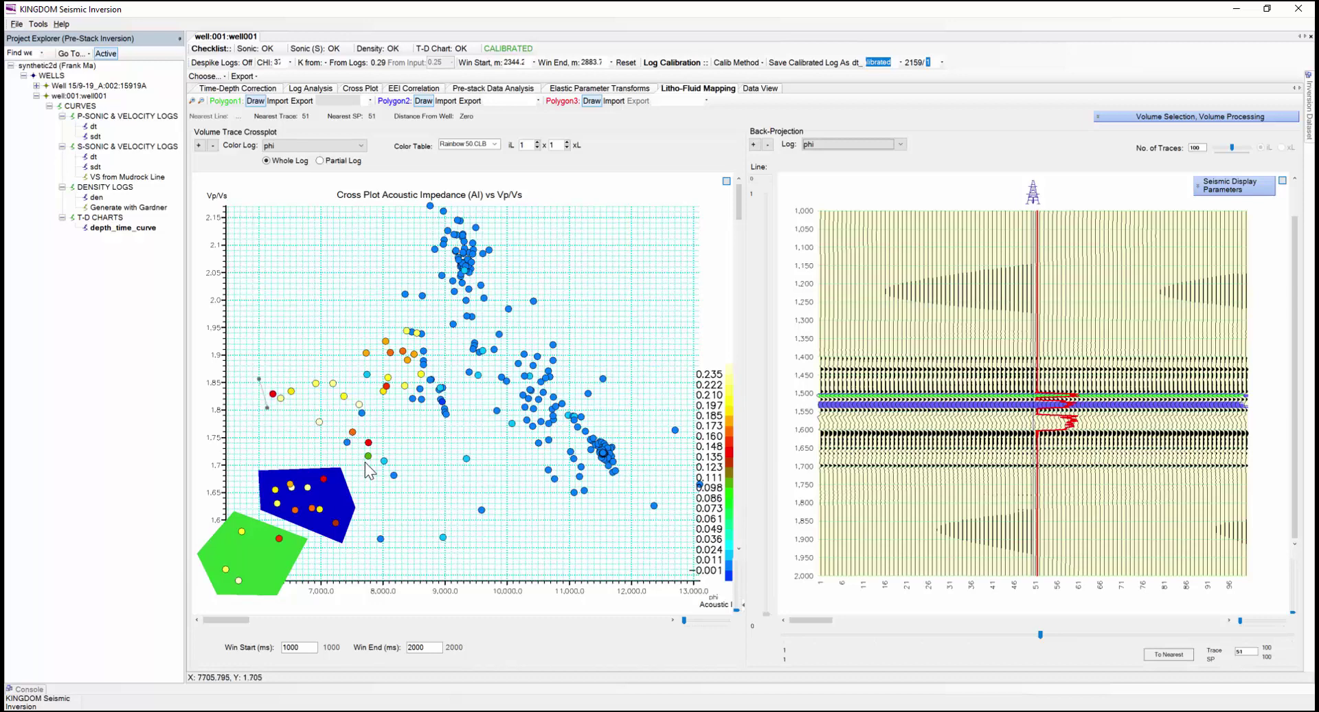
pyautogui.click(354, 454)
pyautogui.click(380, 444)
pyautogui.click(411, 382)
pyautogui.click(418, 345)
pyautogui.click(376, 324)
pyautogui.click(260, 378)
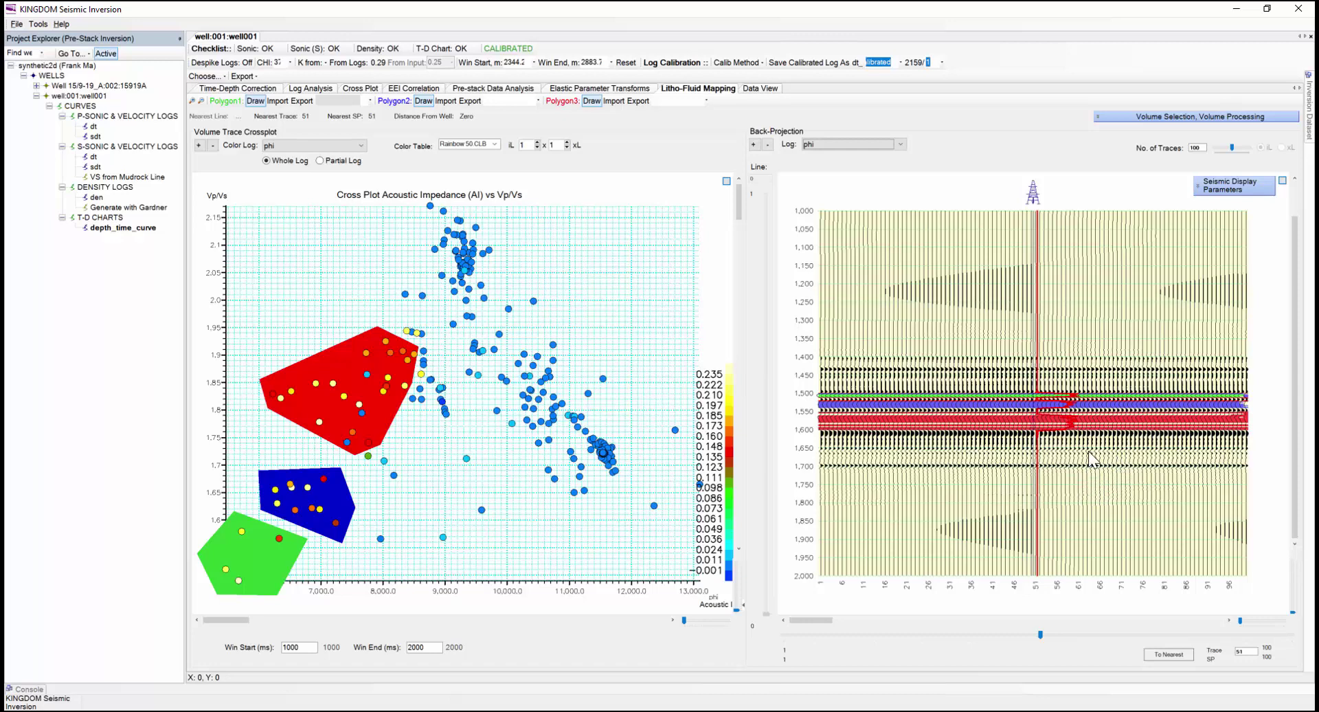
pyautogui.click(1098, 118)
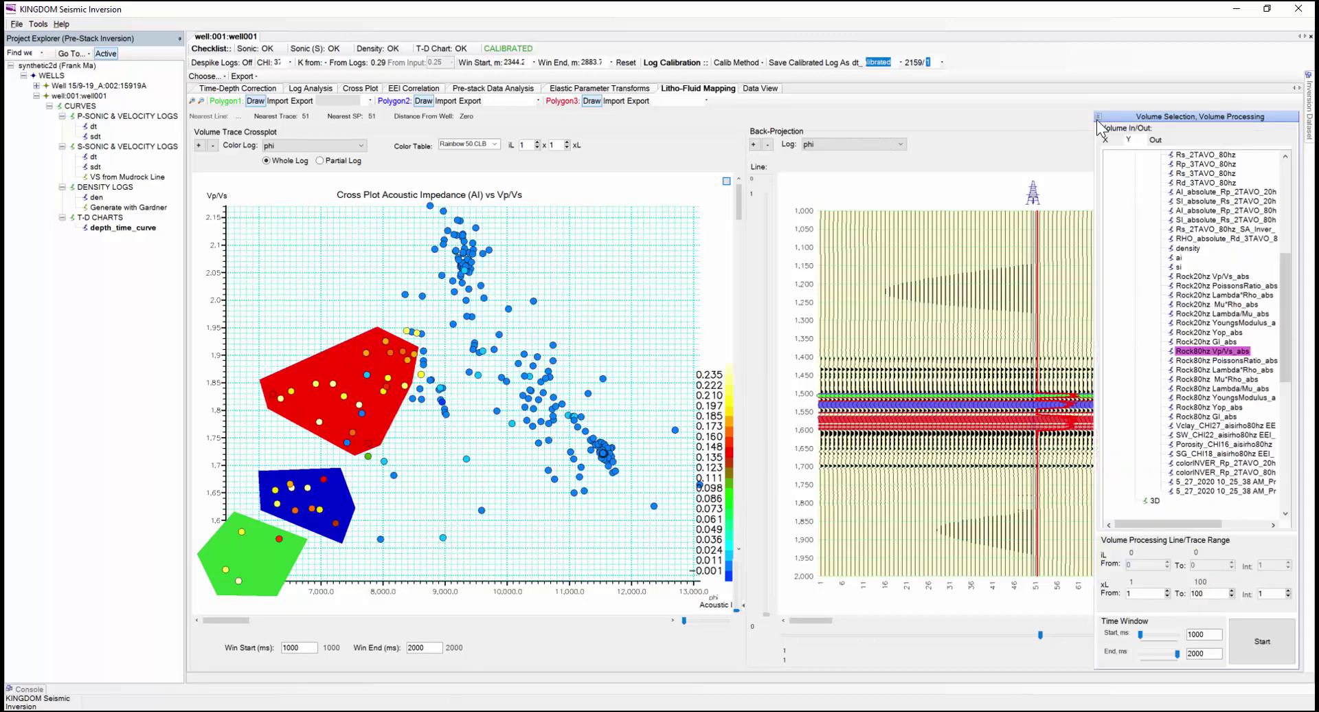
pyautogui.click(1155, 140)
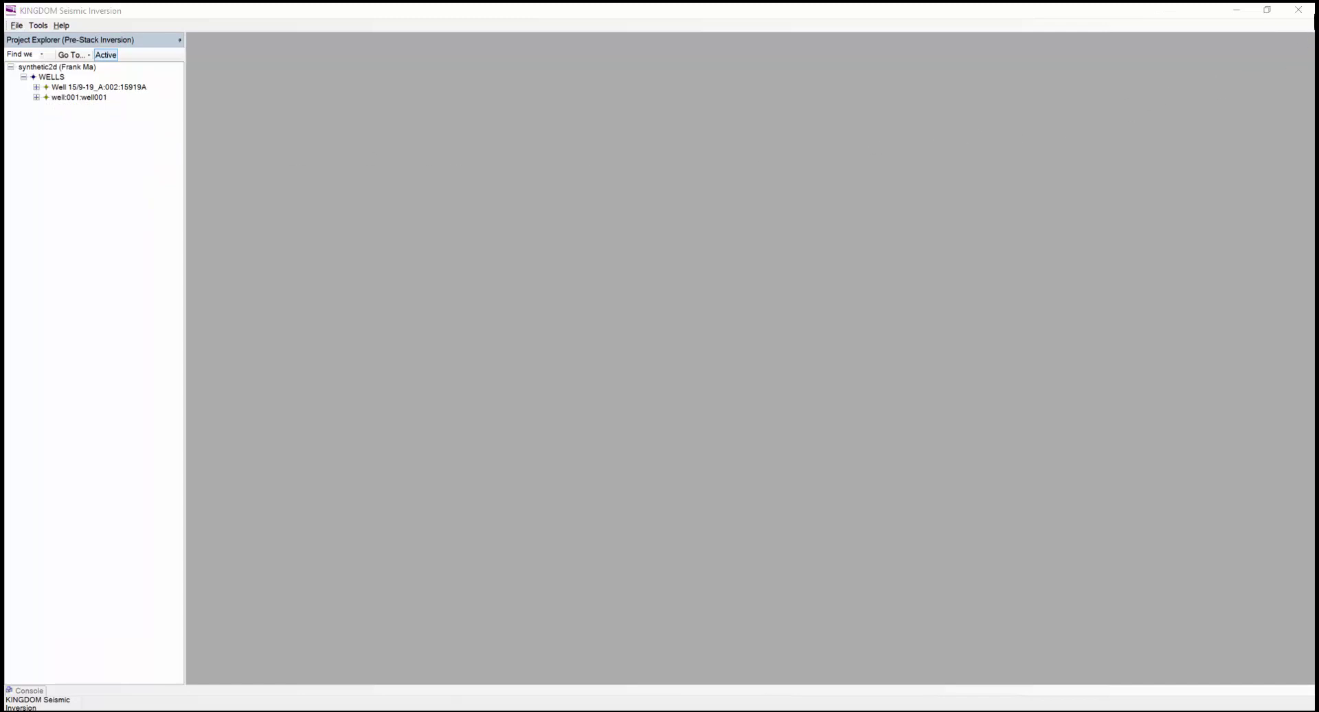
# Close the synthetic2d inversion session, switch to the Galleon_Synthetic project in IHS Kingdom and launch Seismic Inversion from it.
pyautogui.click(1299, 11)
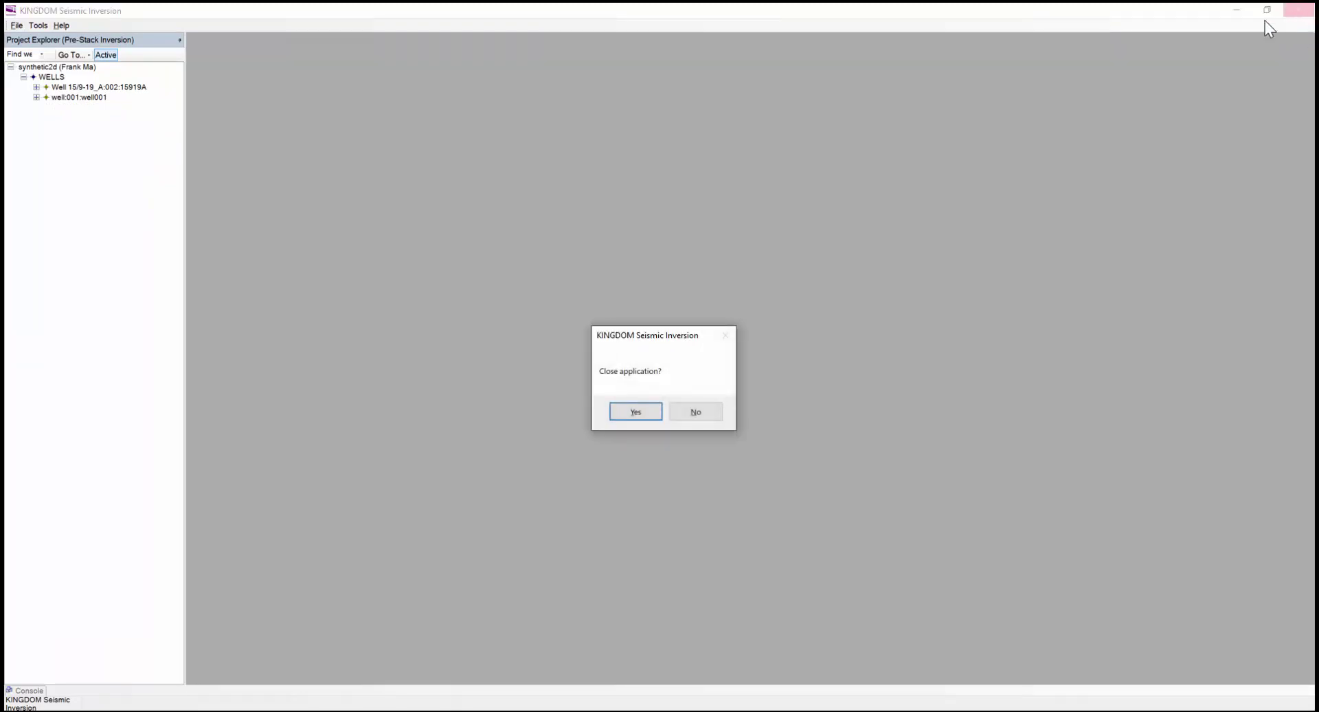
pyautogui.click(634, 412)
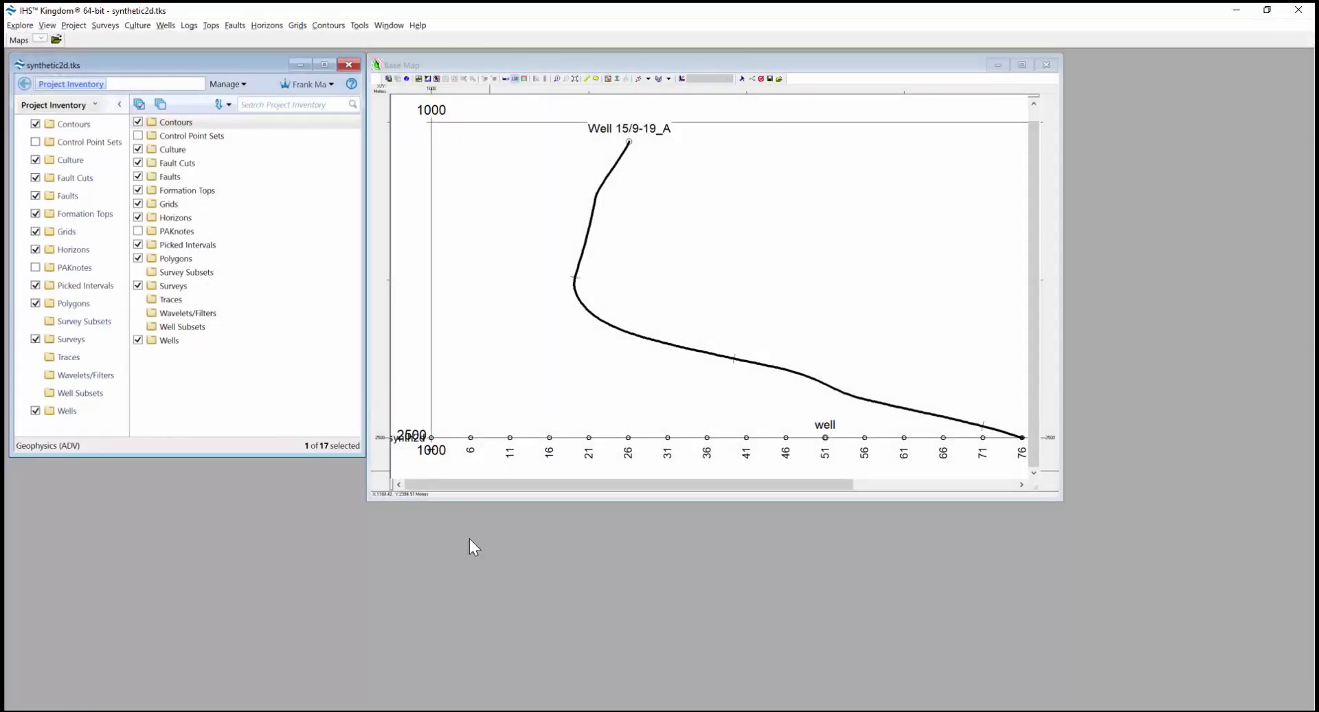
pyautogui.click(521, 710)
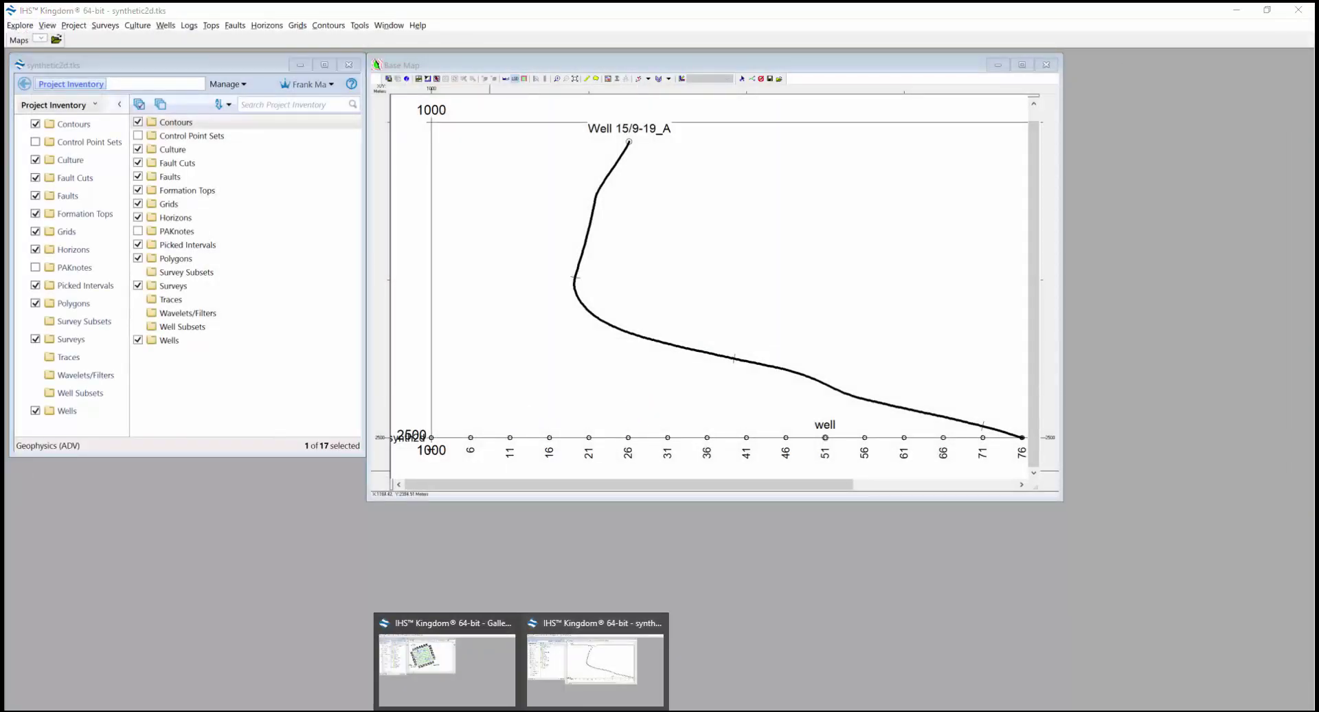
pyautogui.click(439, 649)
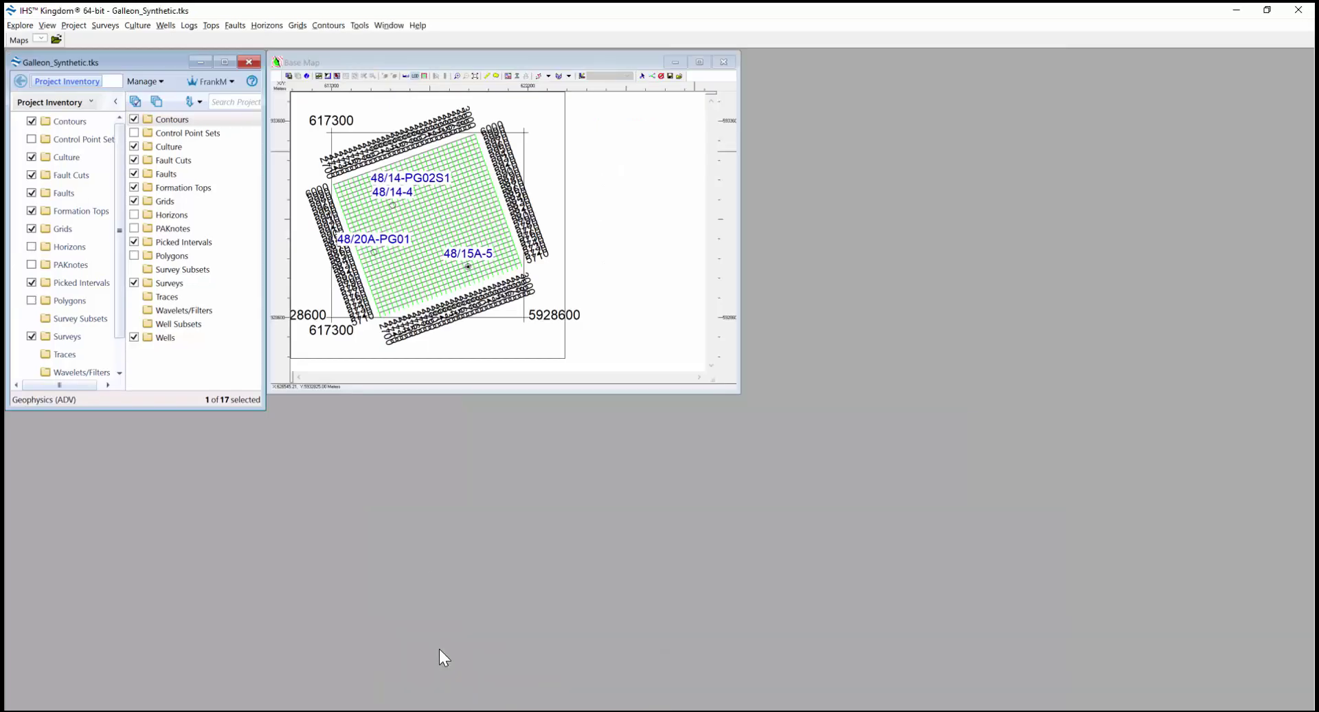
pyautogui.click(75, 26)
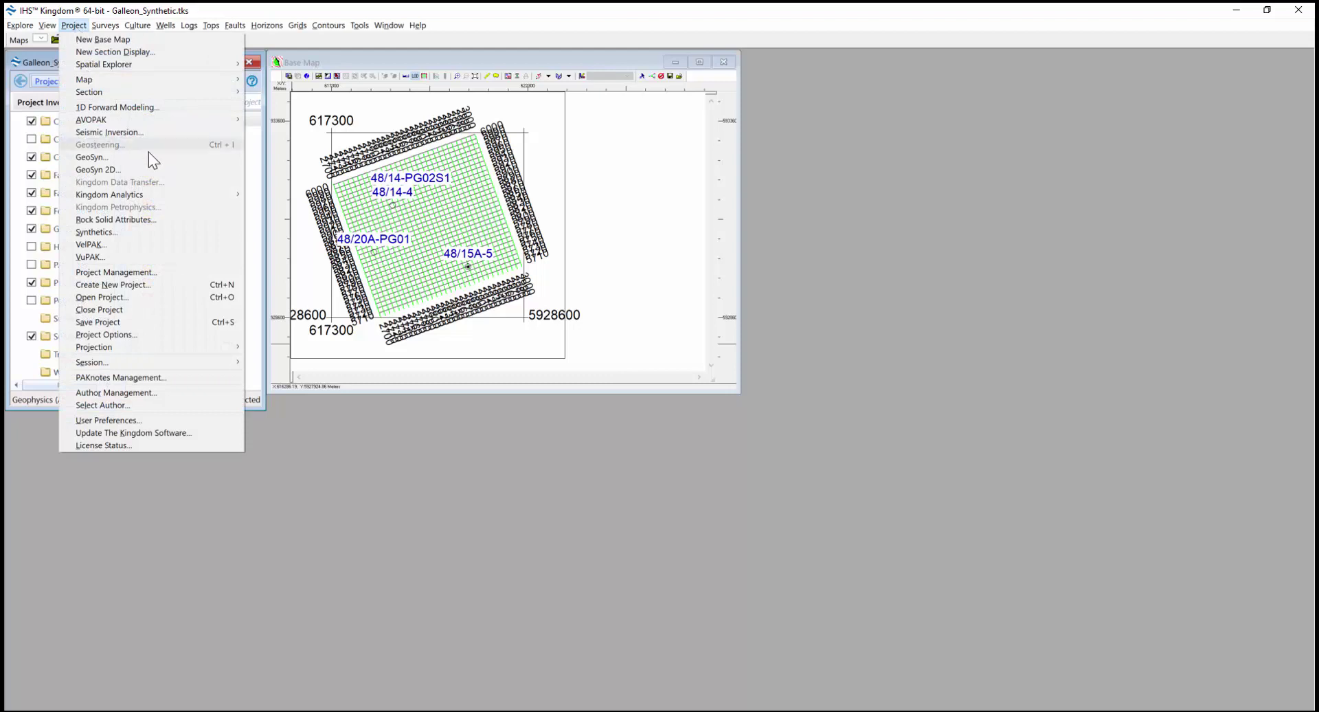
pyautogui.click(131, 129)
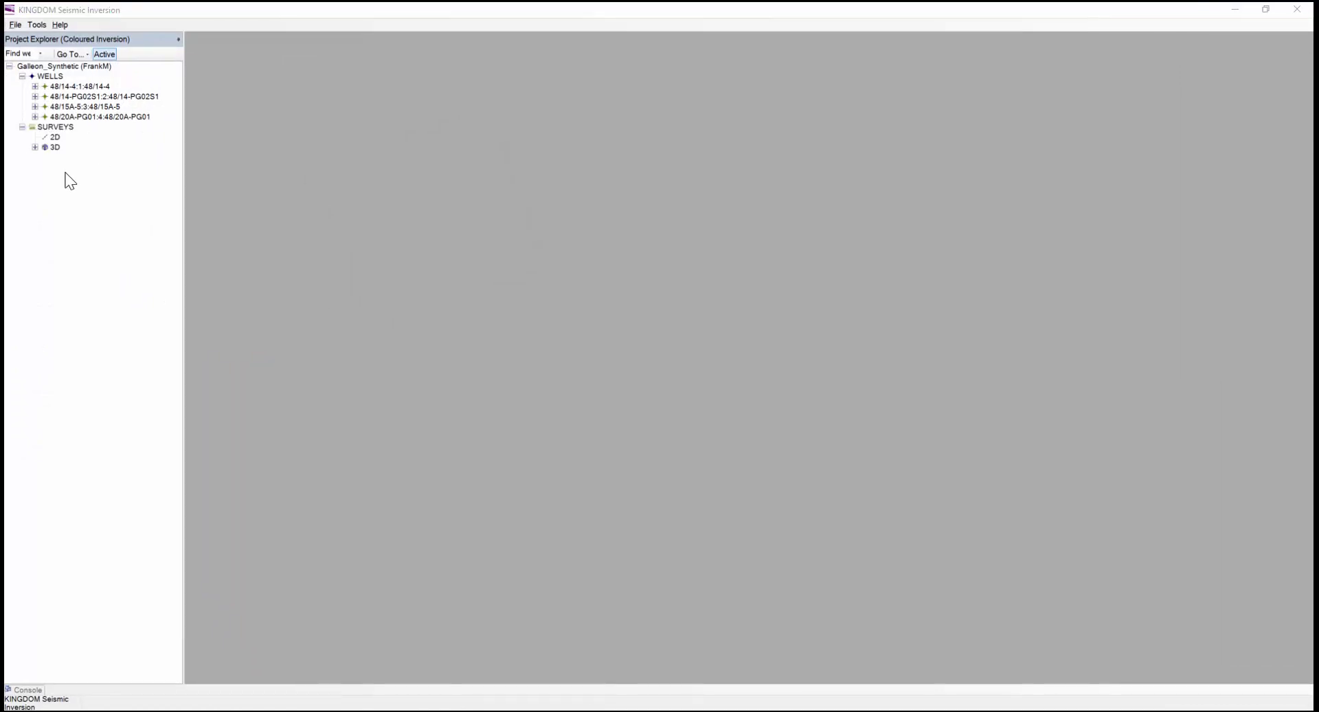
# Load the DT sonic log, RHOB density log and tdcurve_well4815A5 time-depth chart for well 48/15A-5.
pyautogui.click(26, 103)
pyautogui.click(35, 107)
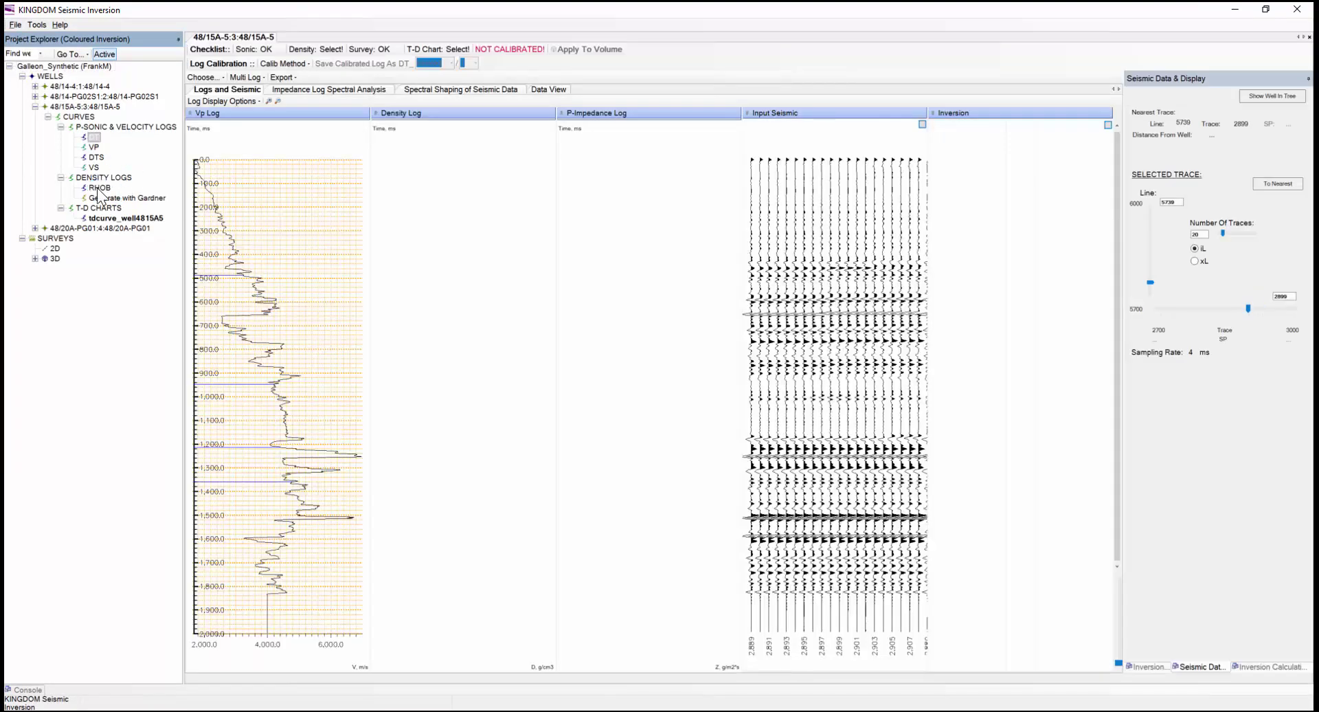
pyautogui.doubleClick(103, 218)
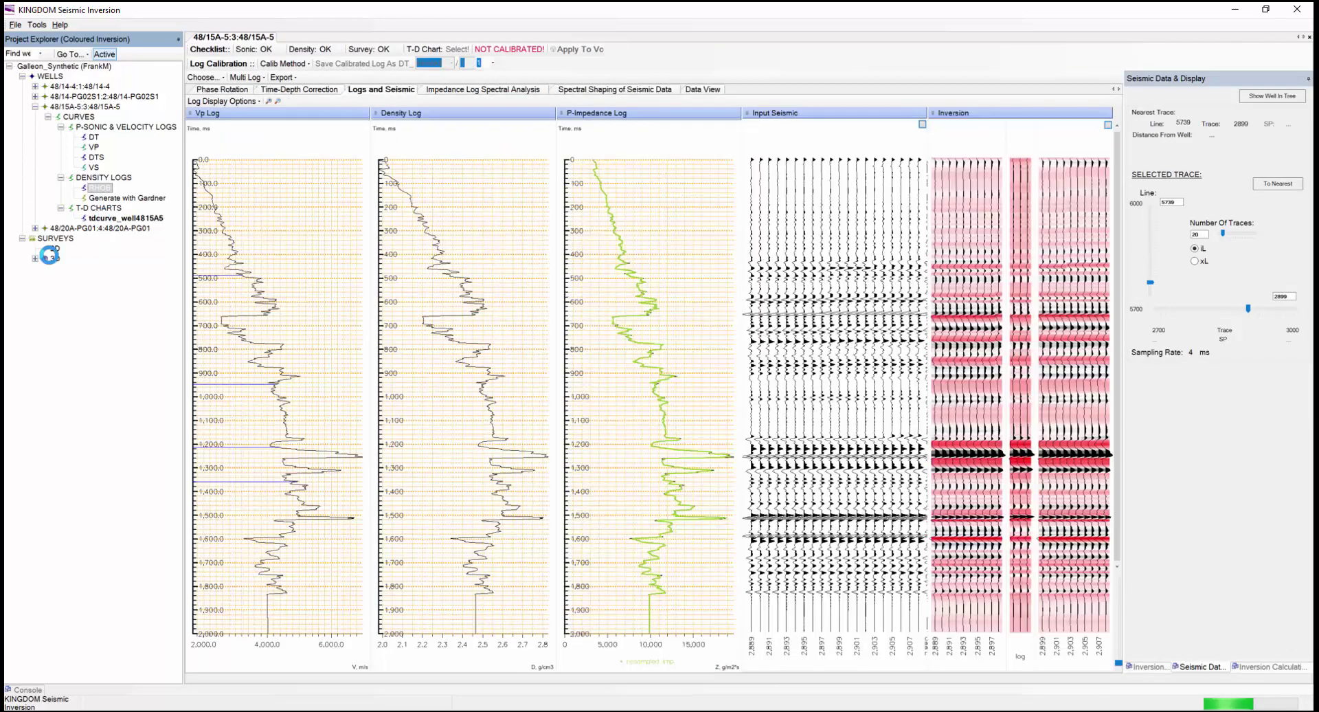
# Load the Amplitudes volume of the 3D survey galleon3dcube as the input seismic.
pyautogui.click(34, 259)
pyautogui.click(48, 268)
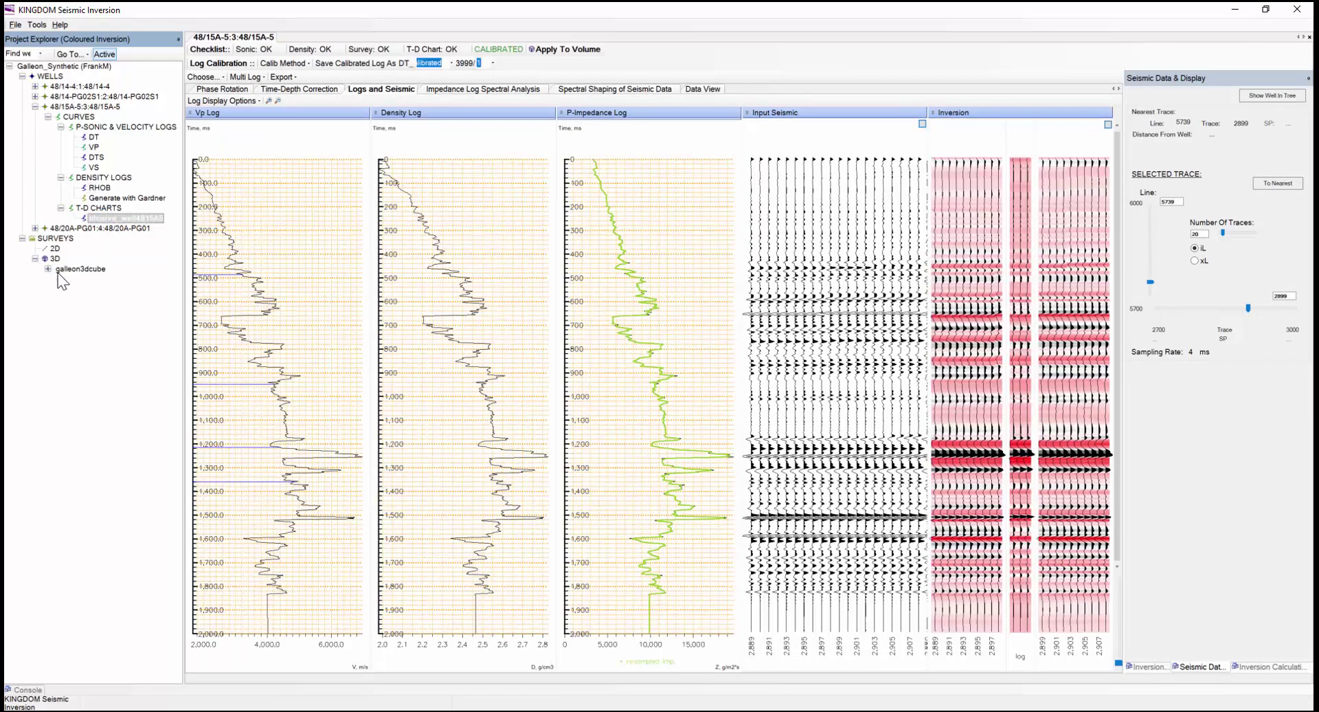
pyautogui.click(60, 279)
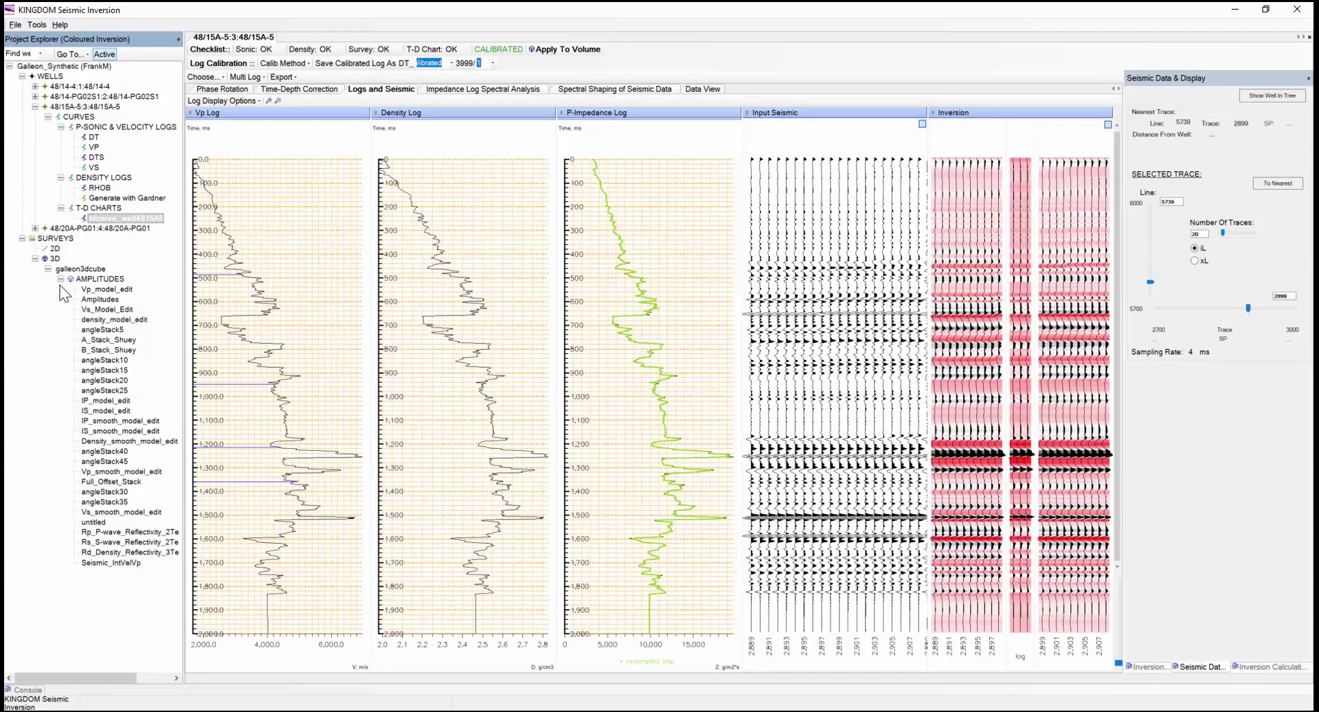
pyautogui.doubleClick(96, 299)
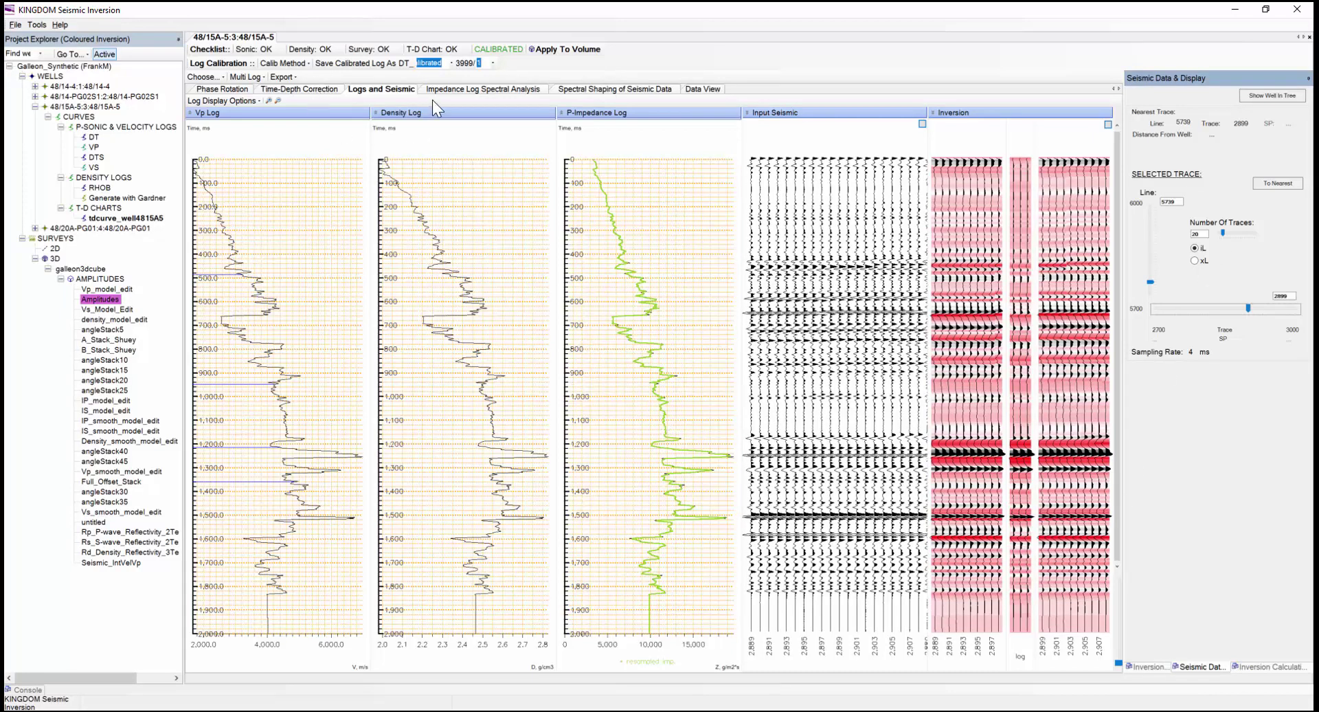
# Display the impedance log spectral analysis and the seismic spectral shaping plots, and set the Butterworth filter's high cutoff frequency to 80.
pyautogui.click(444, 82)
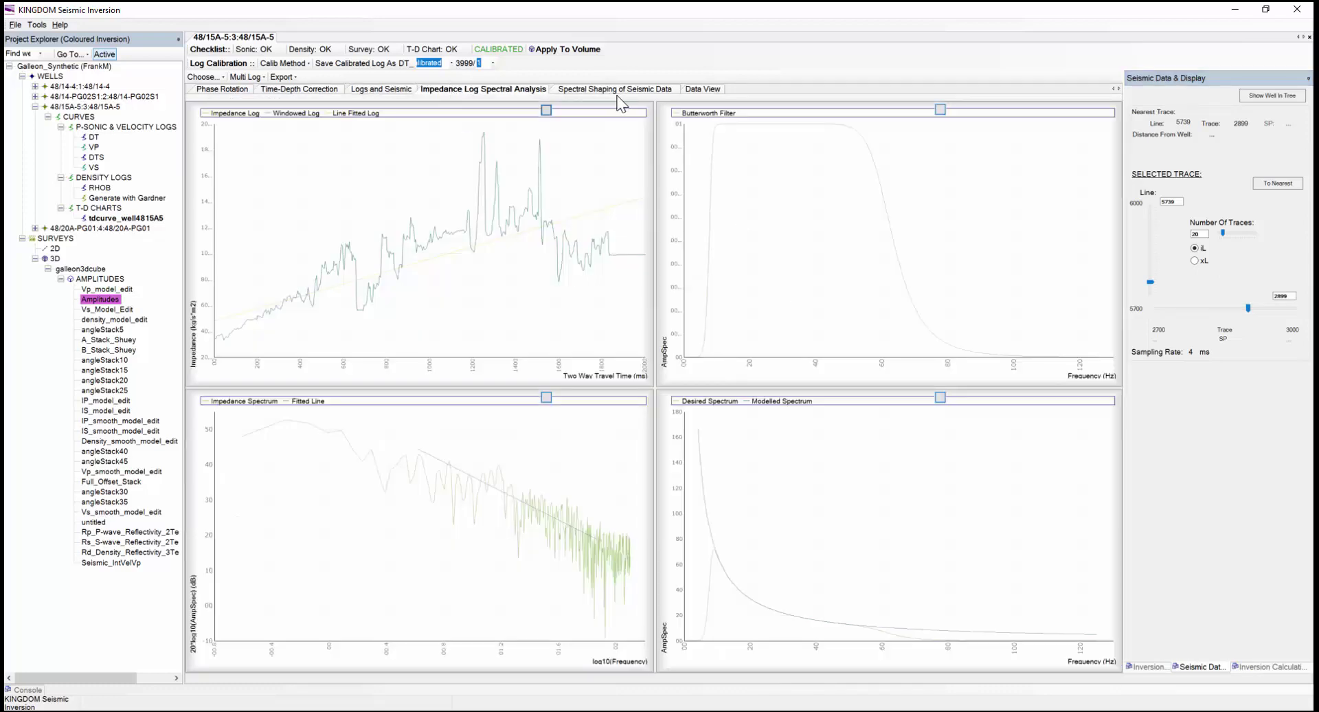
pyautogui.click(610, 90)
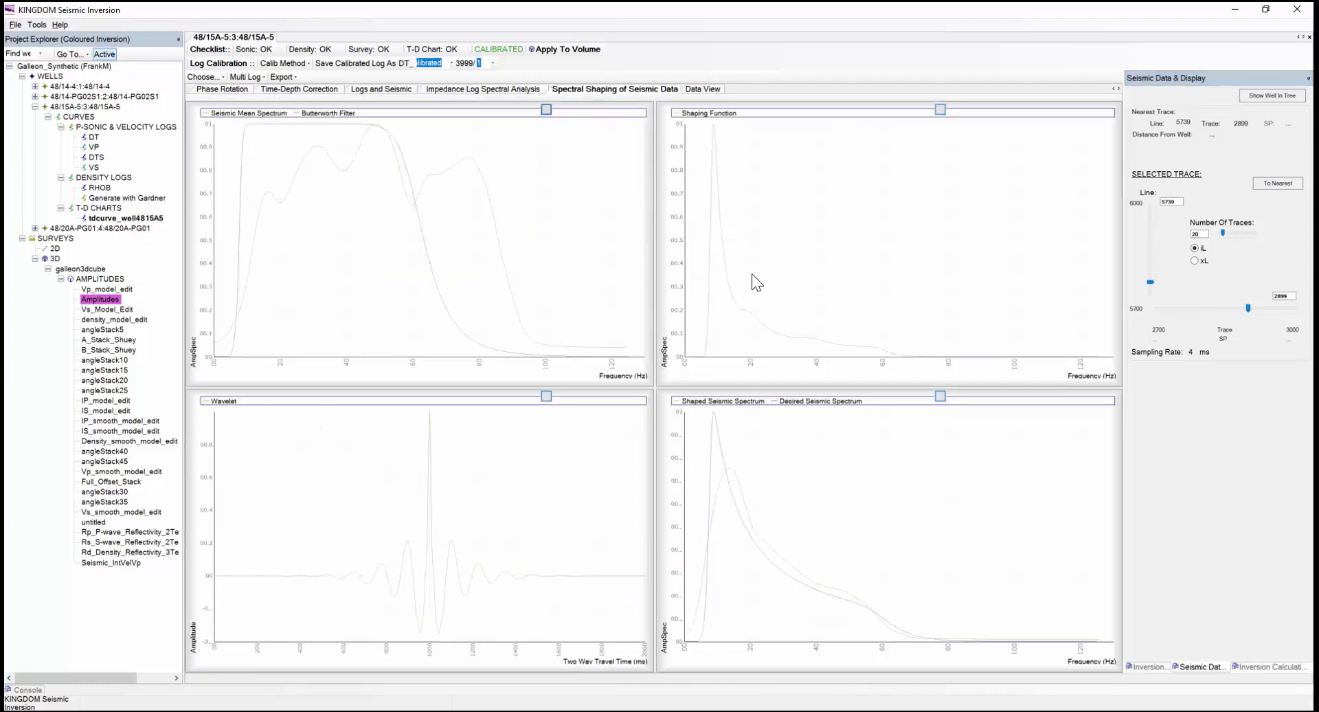
pyautogui.click(1269, 665)
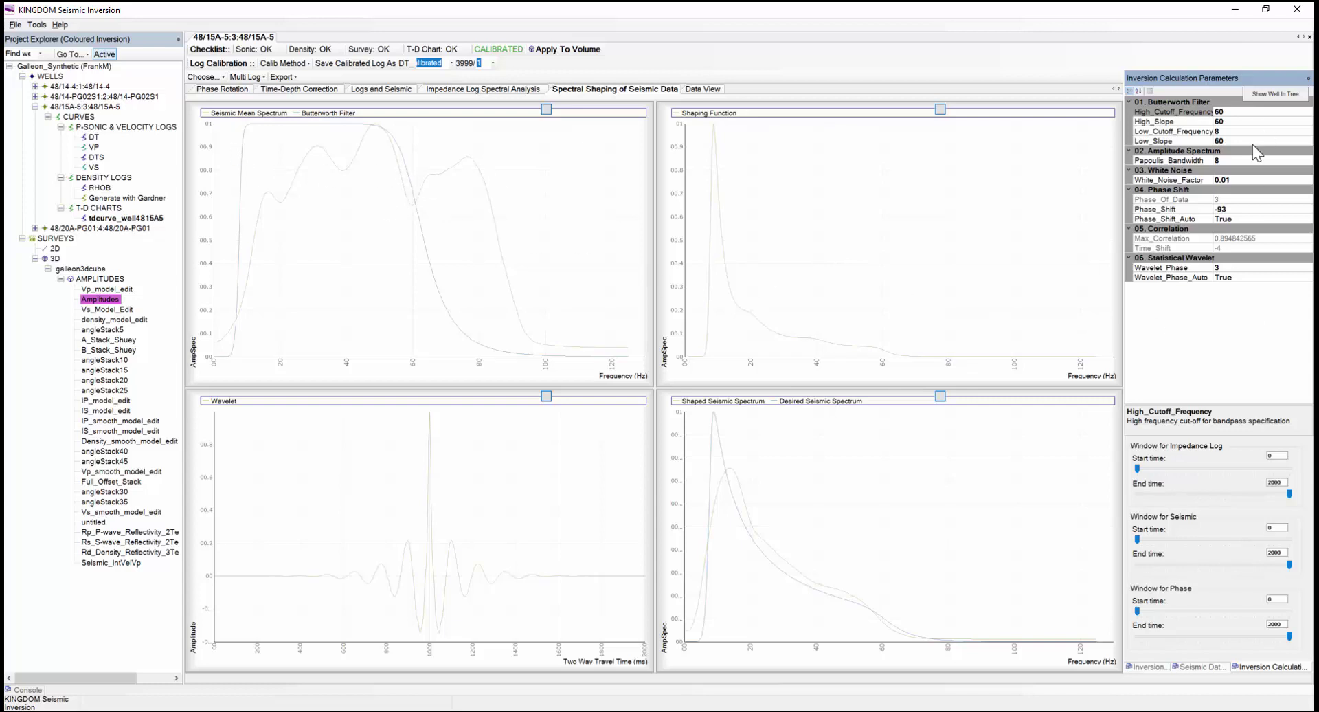
pyautogui.click(1234, 111)
pyautogui.write('80')
pyautogui.click(1236, 121)
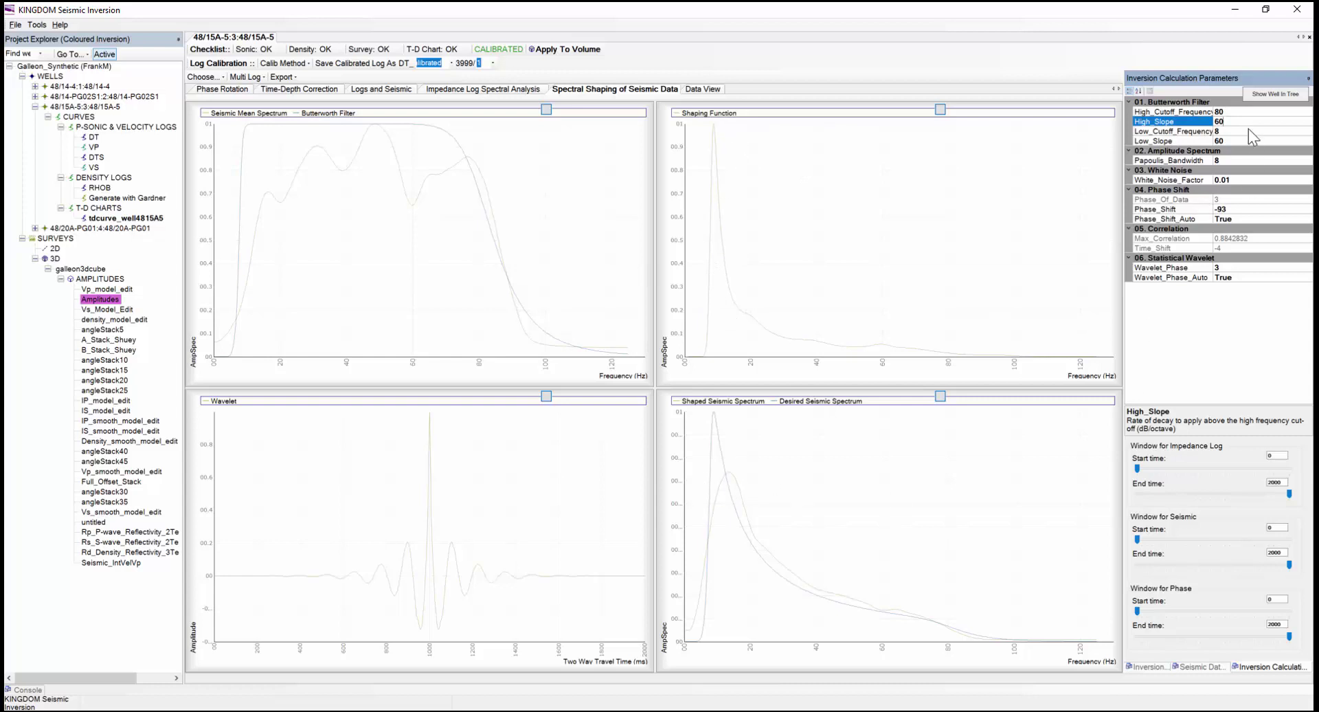
# Set the Butterworth filter's low cutoff frequency to 12 and the Papoulis bandwidth to 12.
pyautogui.click(1227, 131)
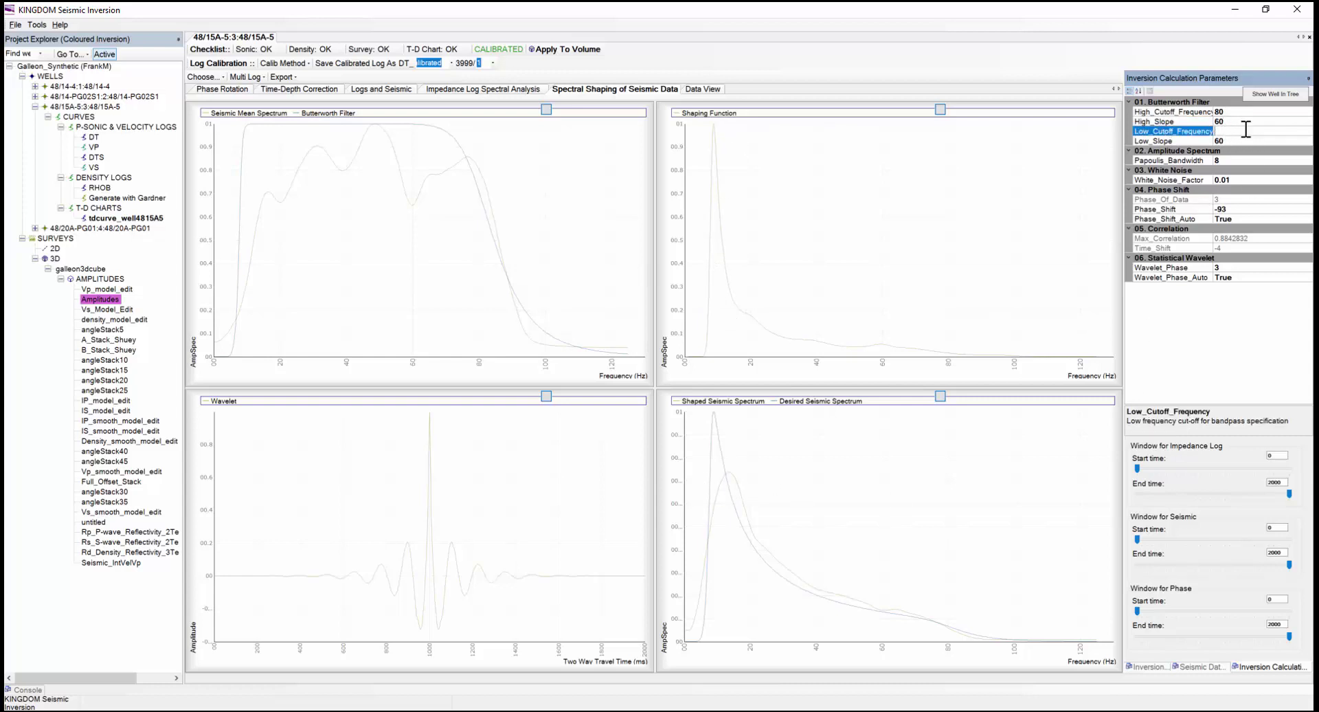
pyautogui.write('12')
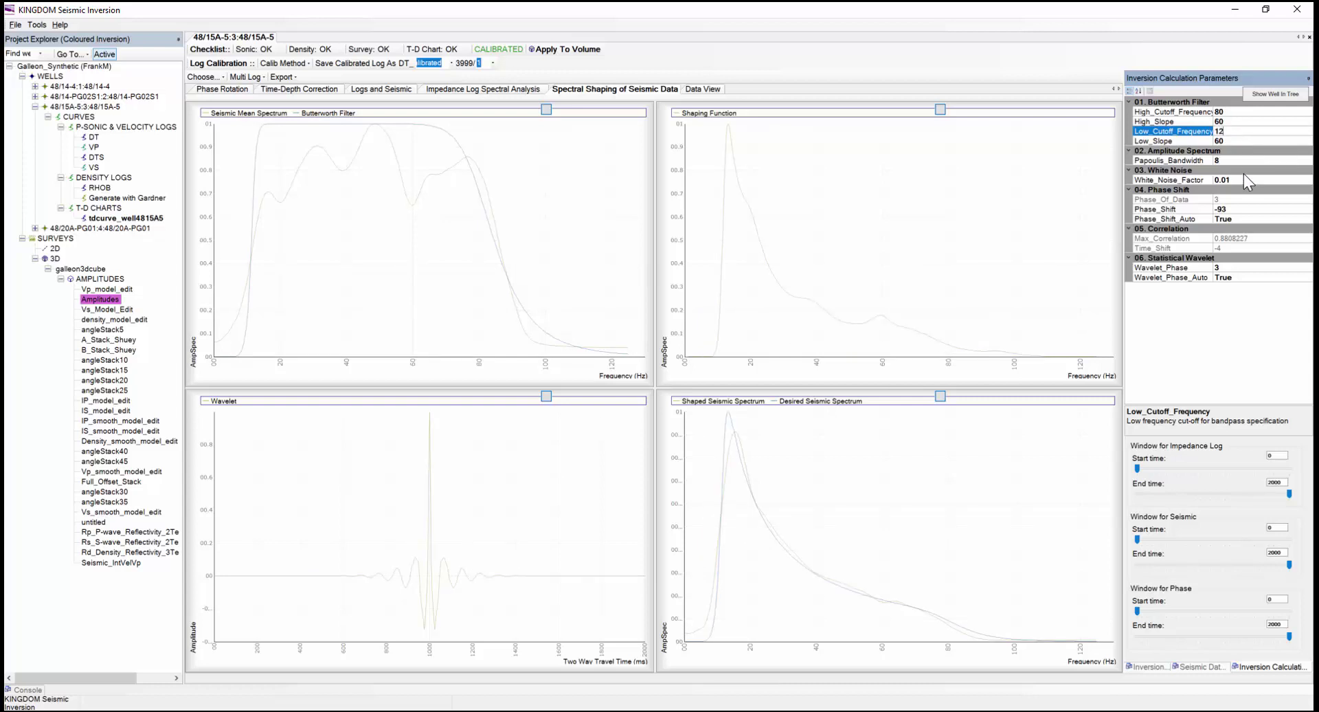
pyautogui.click(1232, 160)
pyautogui.press('BackSpace')
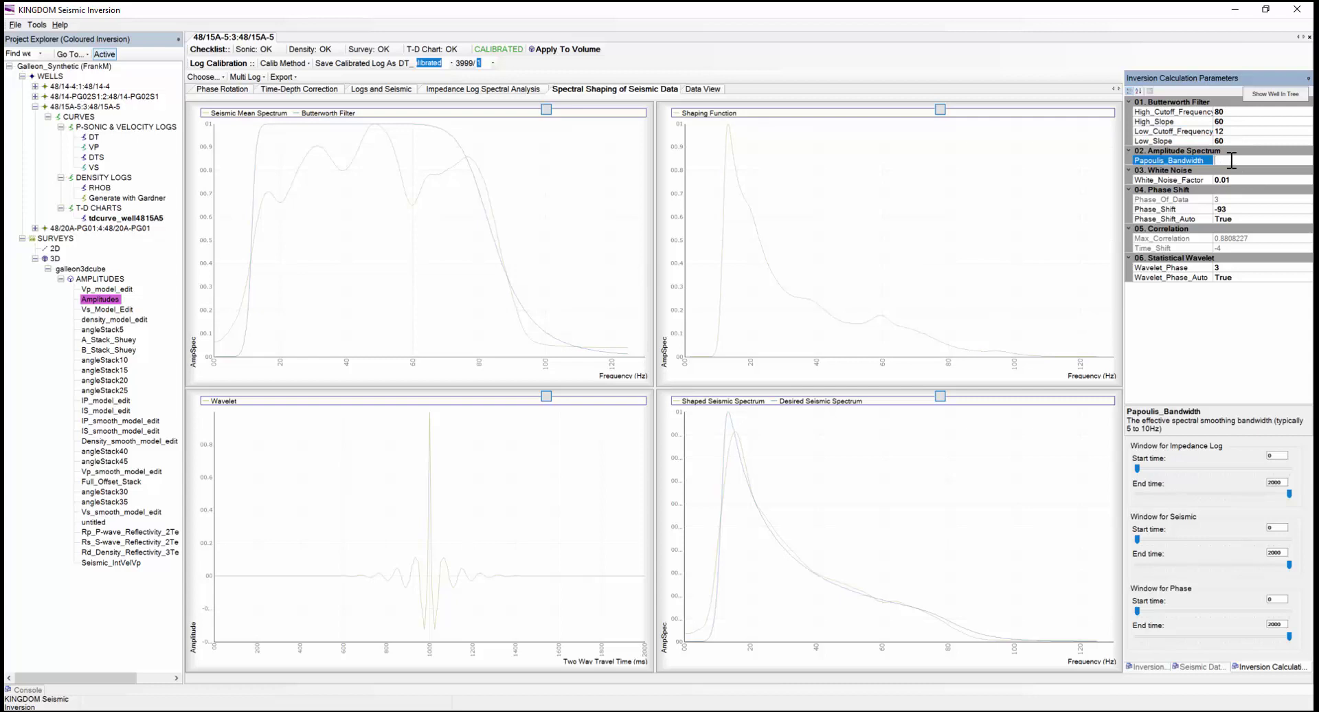
pyautogui.write('12')
# Review the logs and seismic, spectral shaping and phase rotation displays for well 48/15A-5.
pyautogui.click(373, 89)
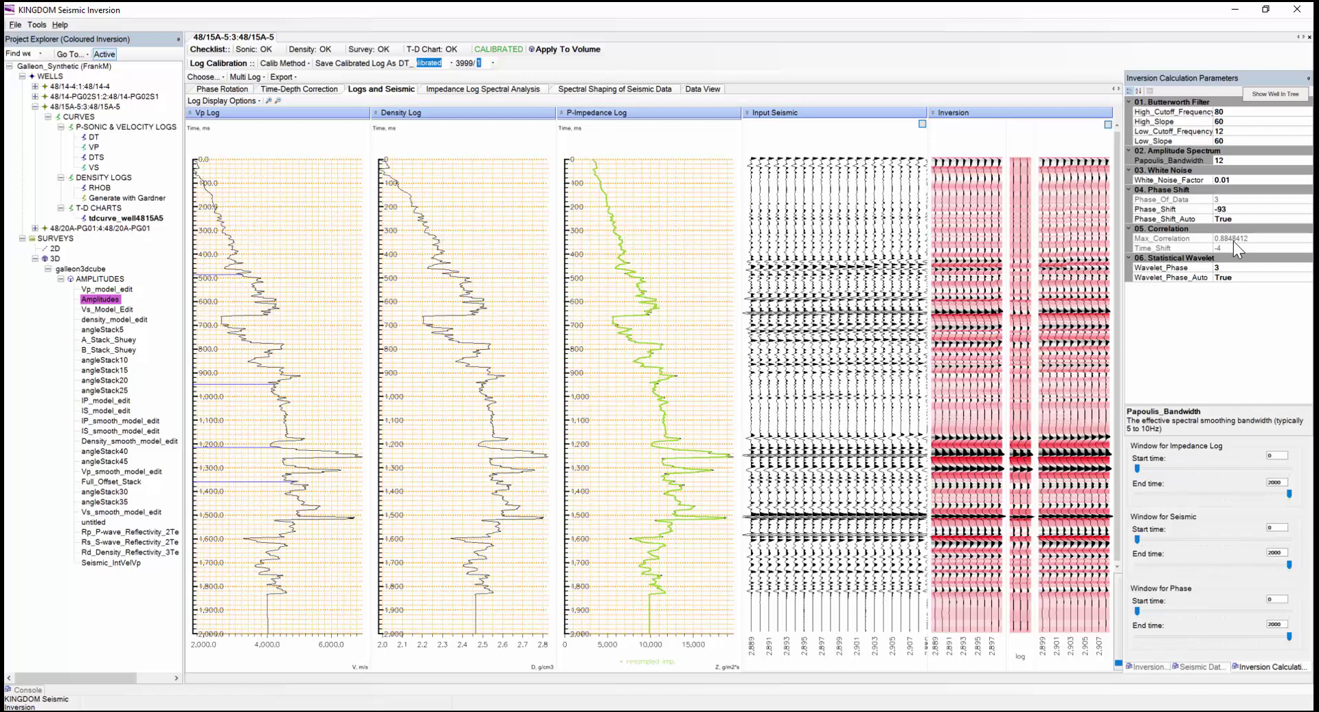
pyautogui.click(611, 92)
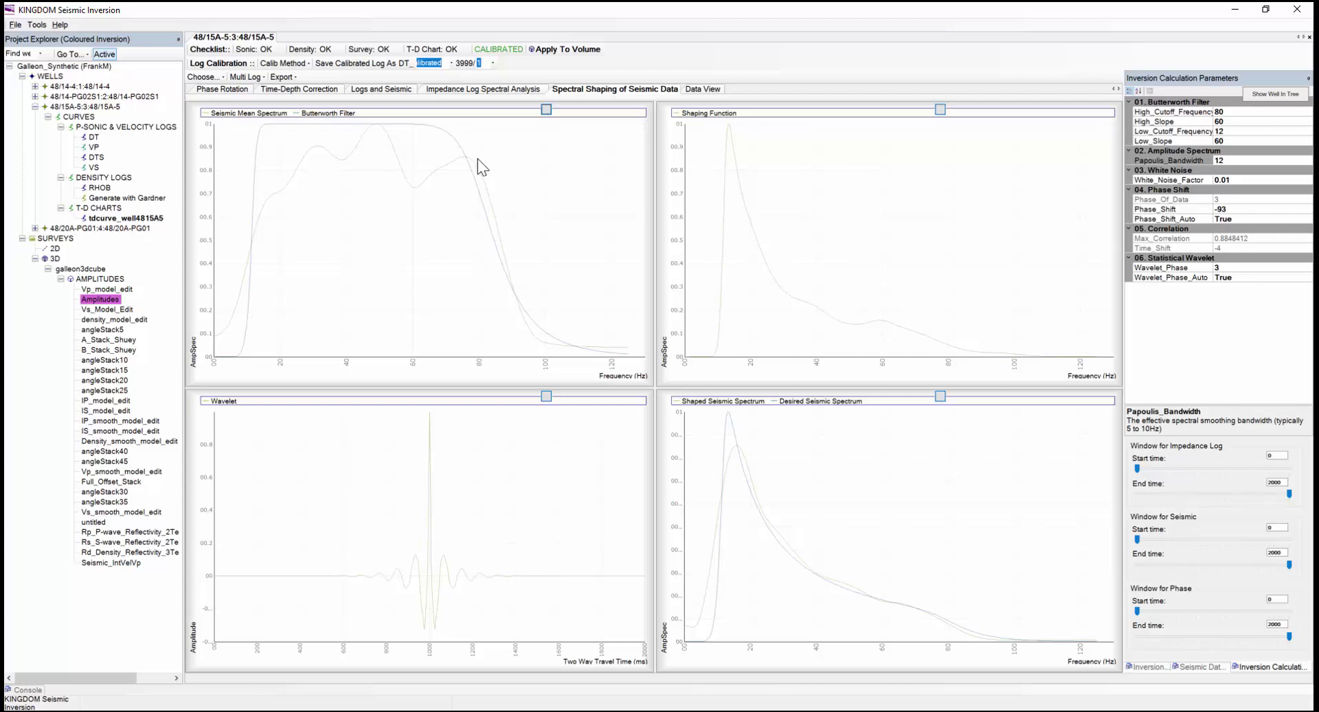
pyautogui.click(206, 90)
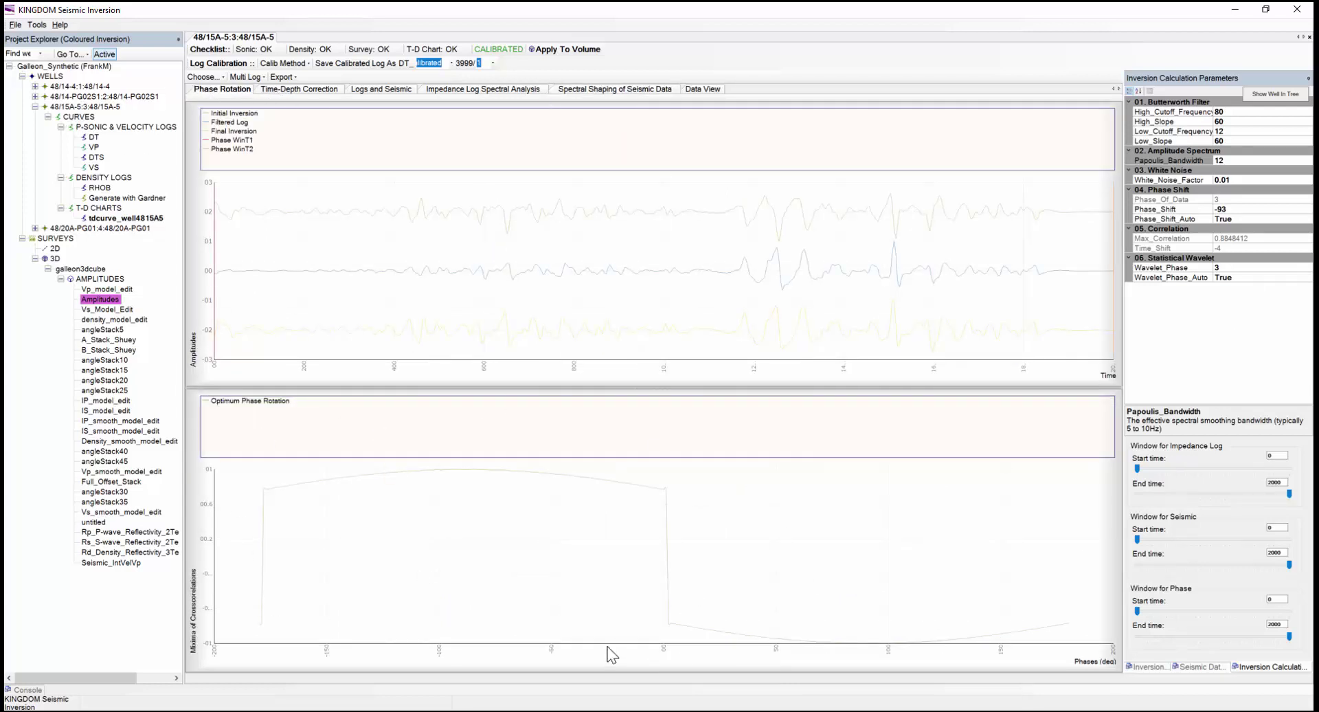
pyautogui.click(618, 95)
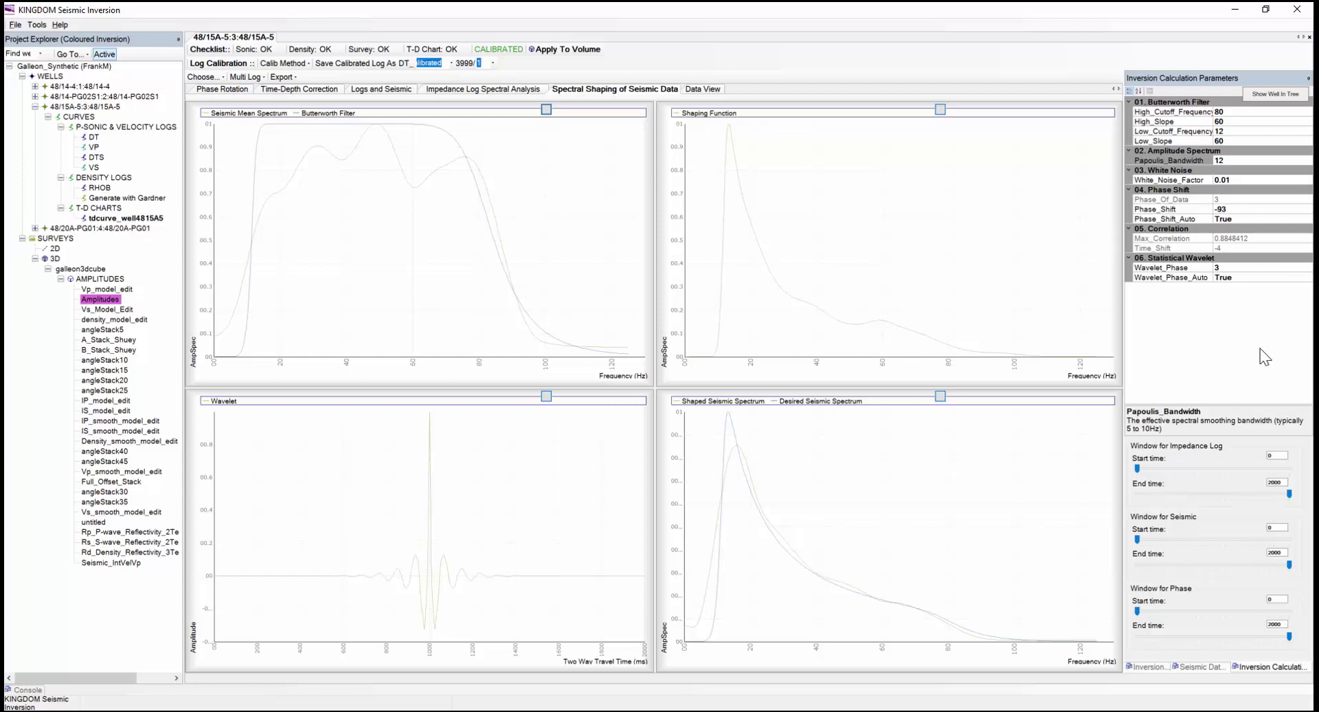
pyautogui.click(294, 78)
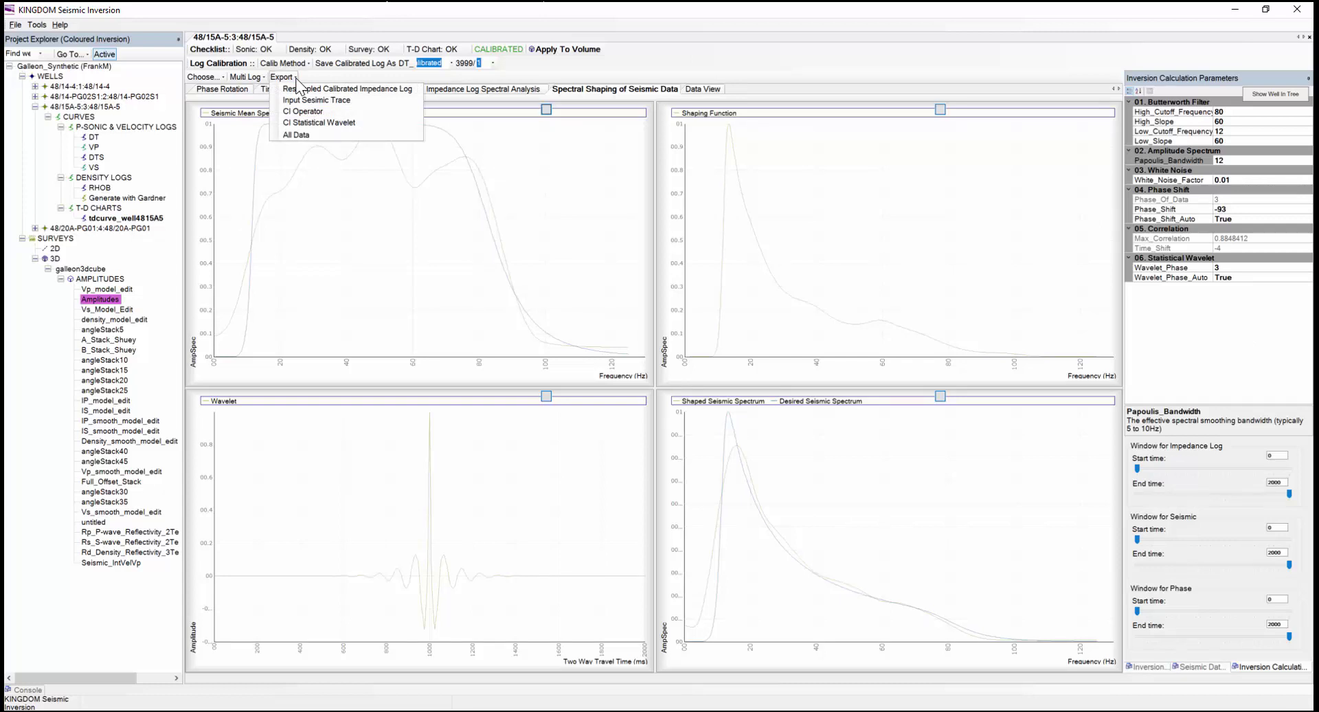
pyautogui.click(332, 124)
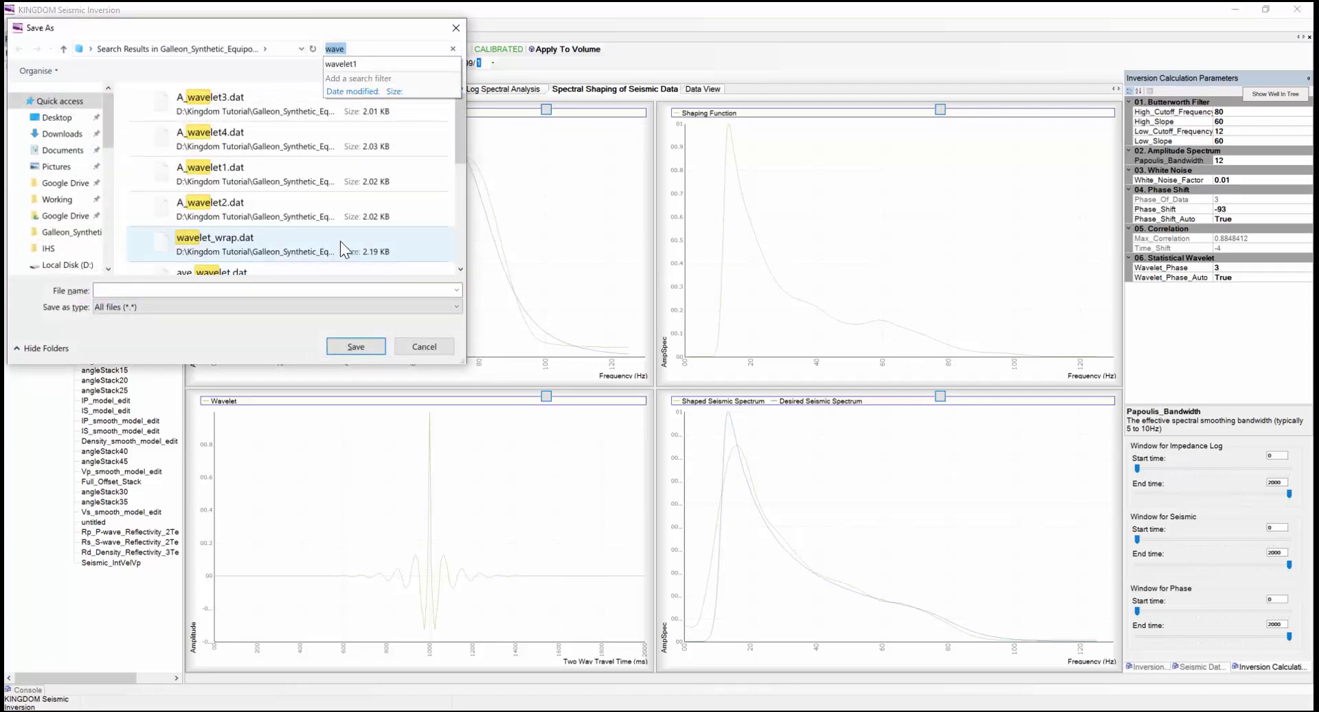
pyautogui.click(133, 289)
pyautogui.write('Stats')
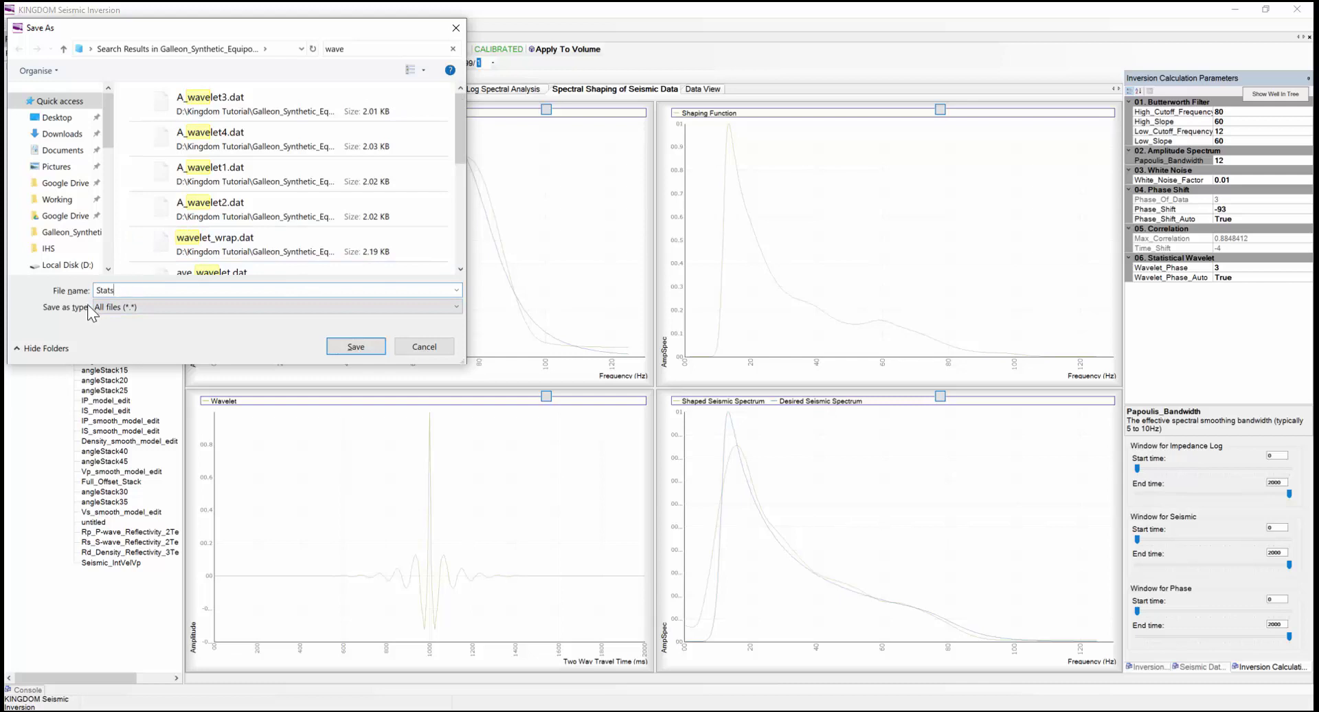
pyautogui.click(435, 349)
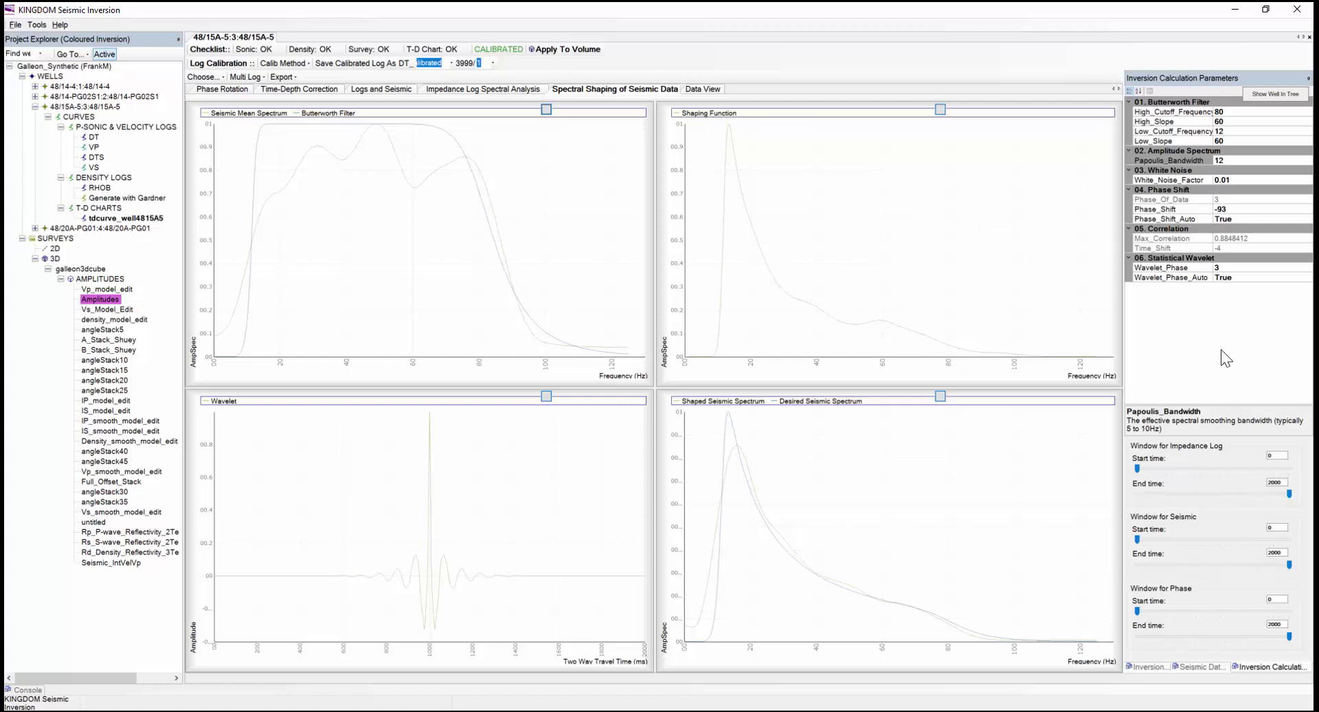
# Turn off the statistical wavelet's automatic phase, set its phase to 30 and view the available export options.
pyautogui.click(1256, 278)
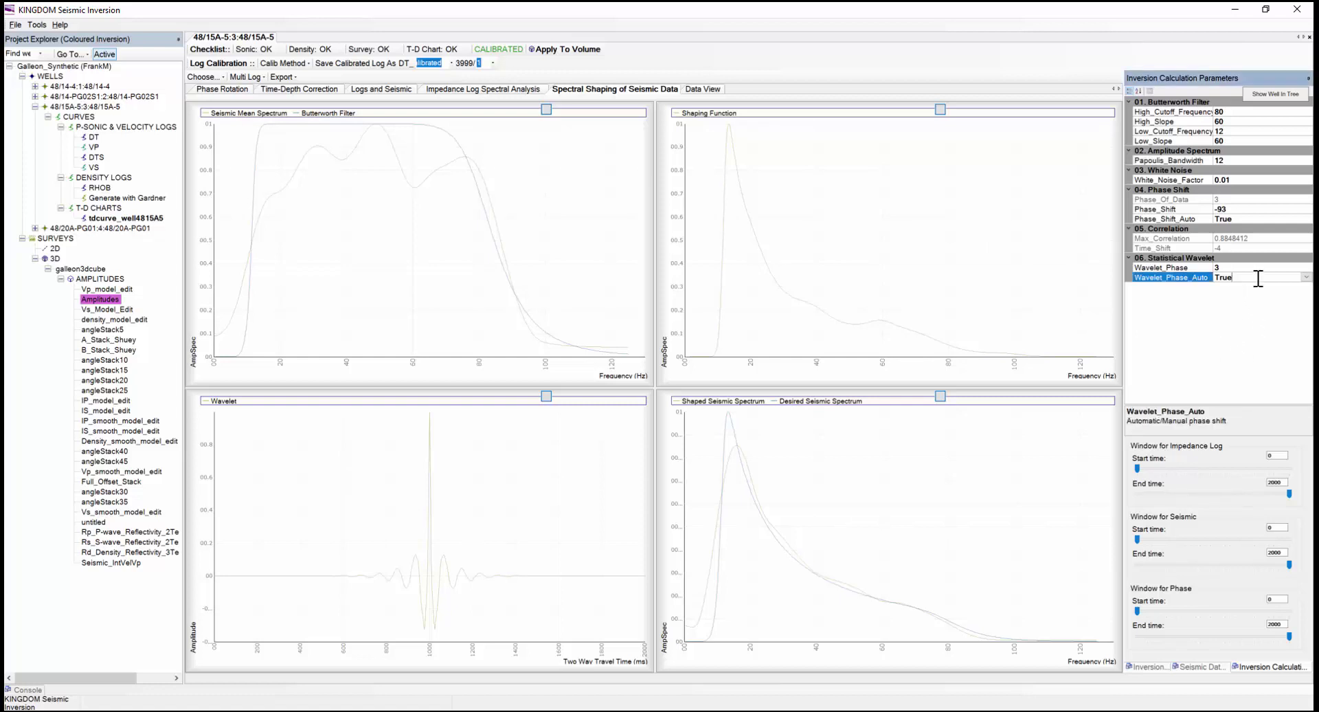
pyautogui.click(1307, 278)
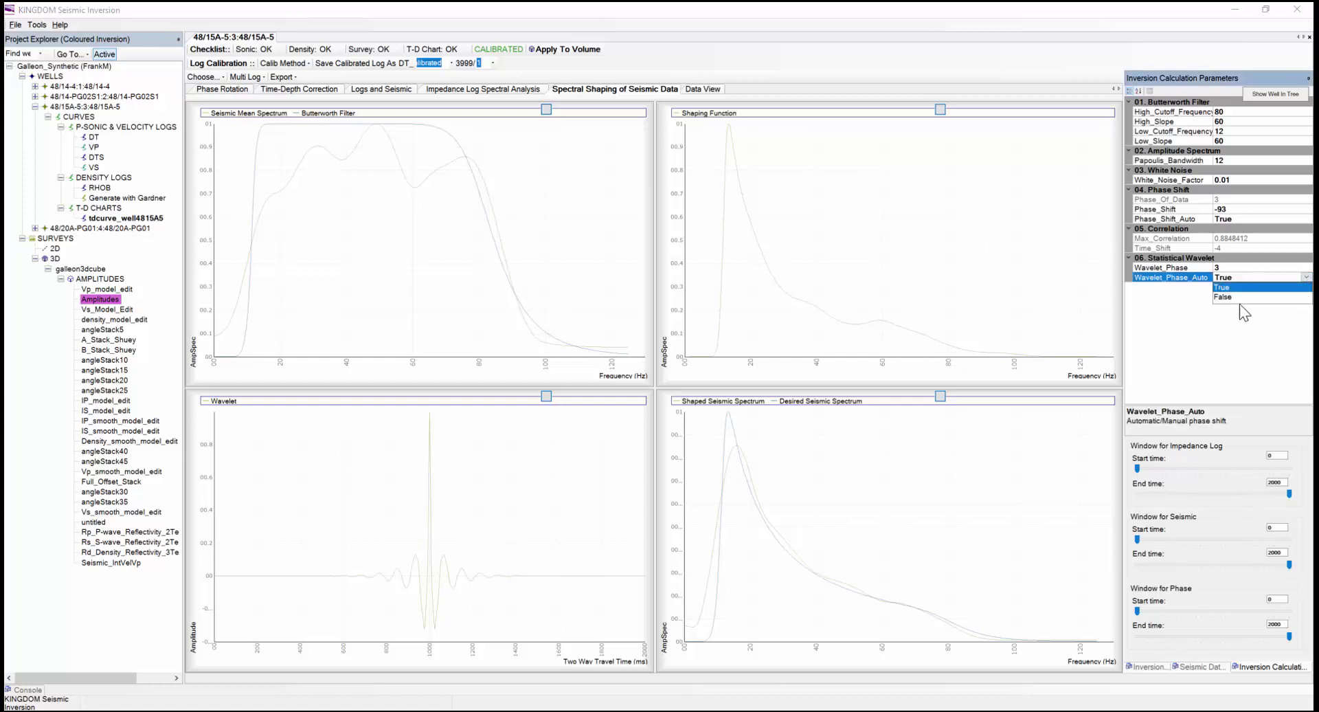
pyautogui.click(1222, 298)
pyautogui.click(1218, 268)
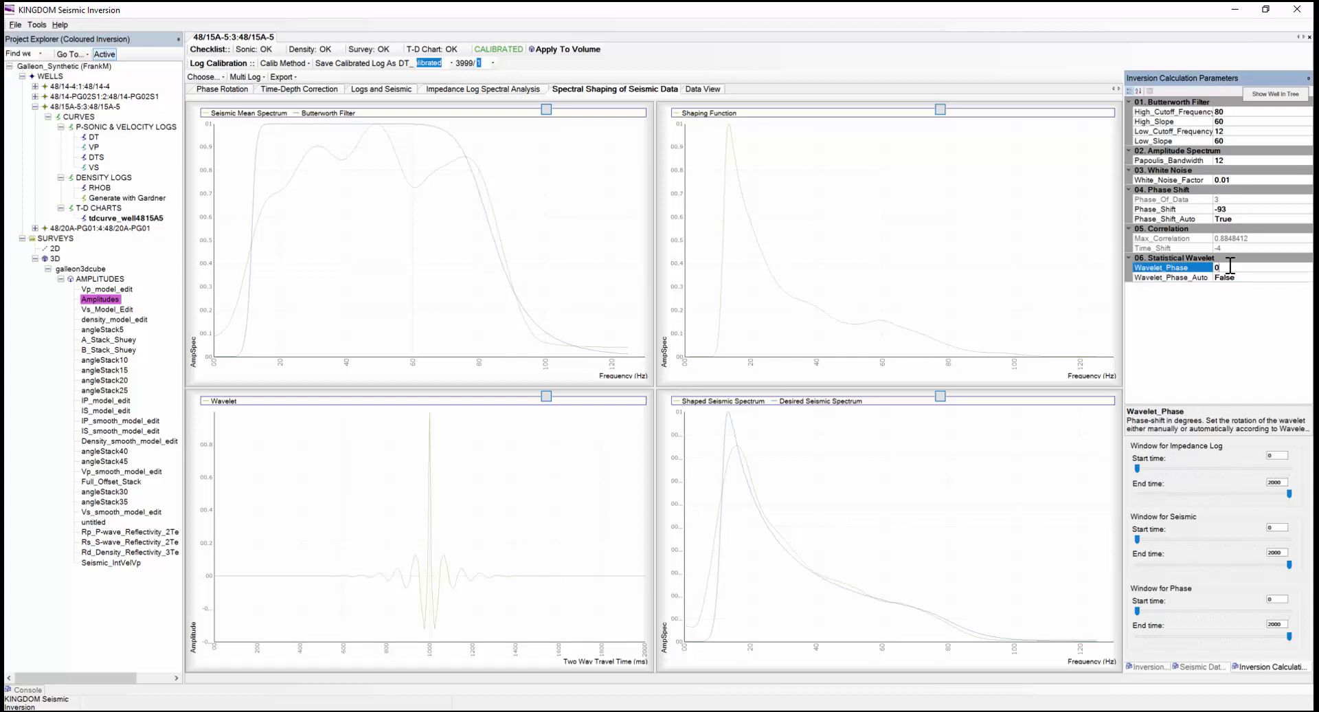
pyautogui.write('30')
pyautogui.click(287, 77)
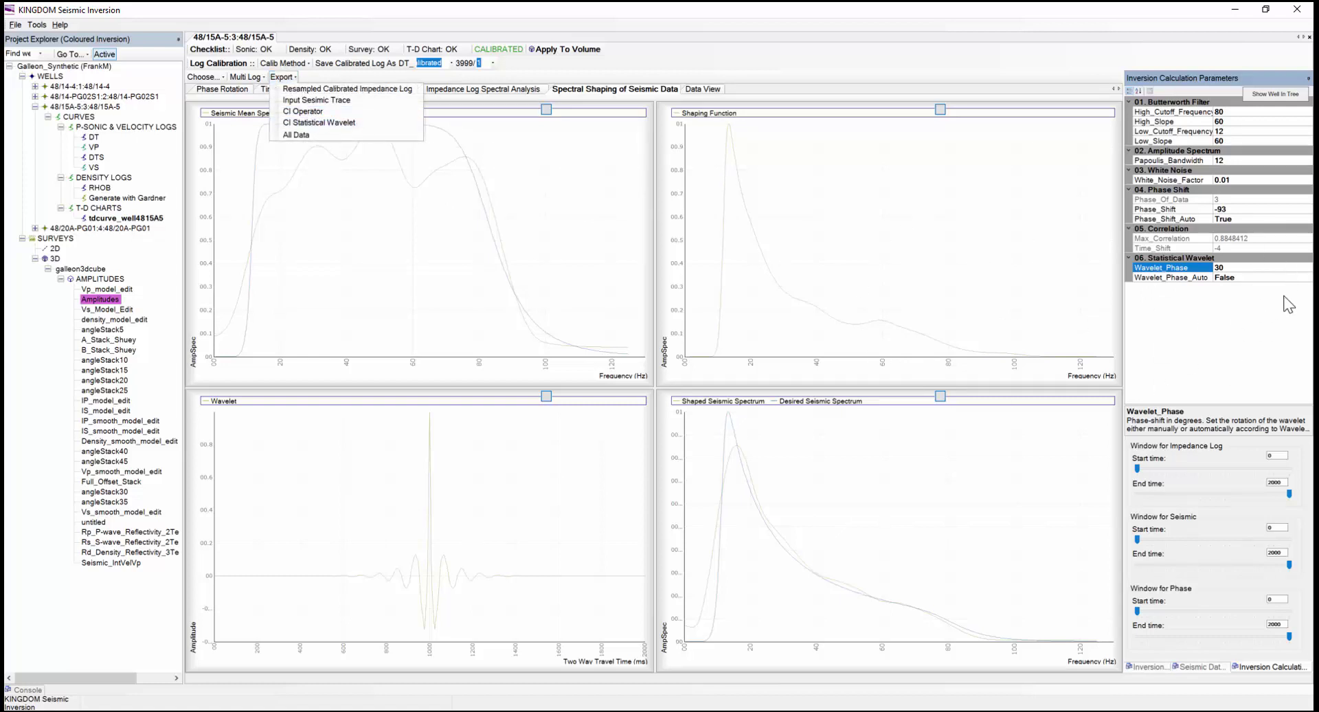
pyautogui.click(1185, 352)
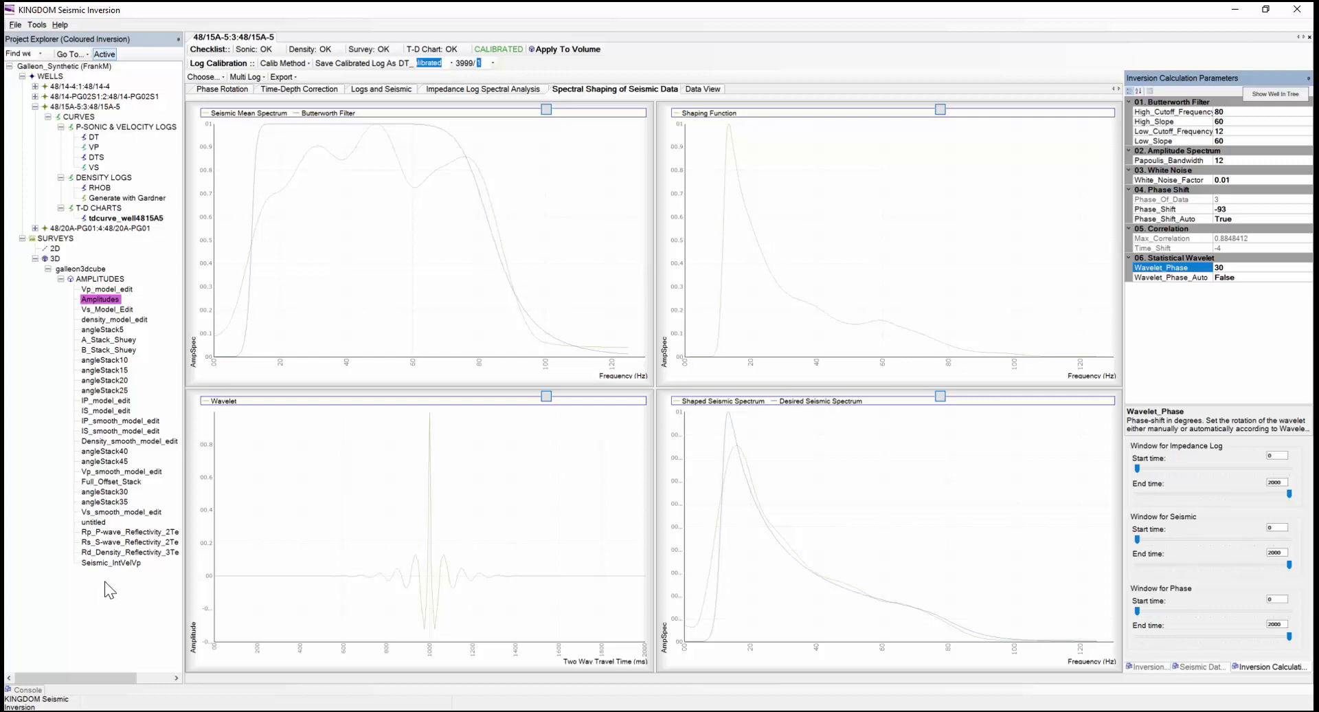
# Use the Rs_S-wave_Reflectivity volume as input seismic, with a high cutoff frequency of 75 and a wavelet phase of 67.
pyautogui.click(97, 542)
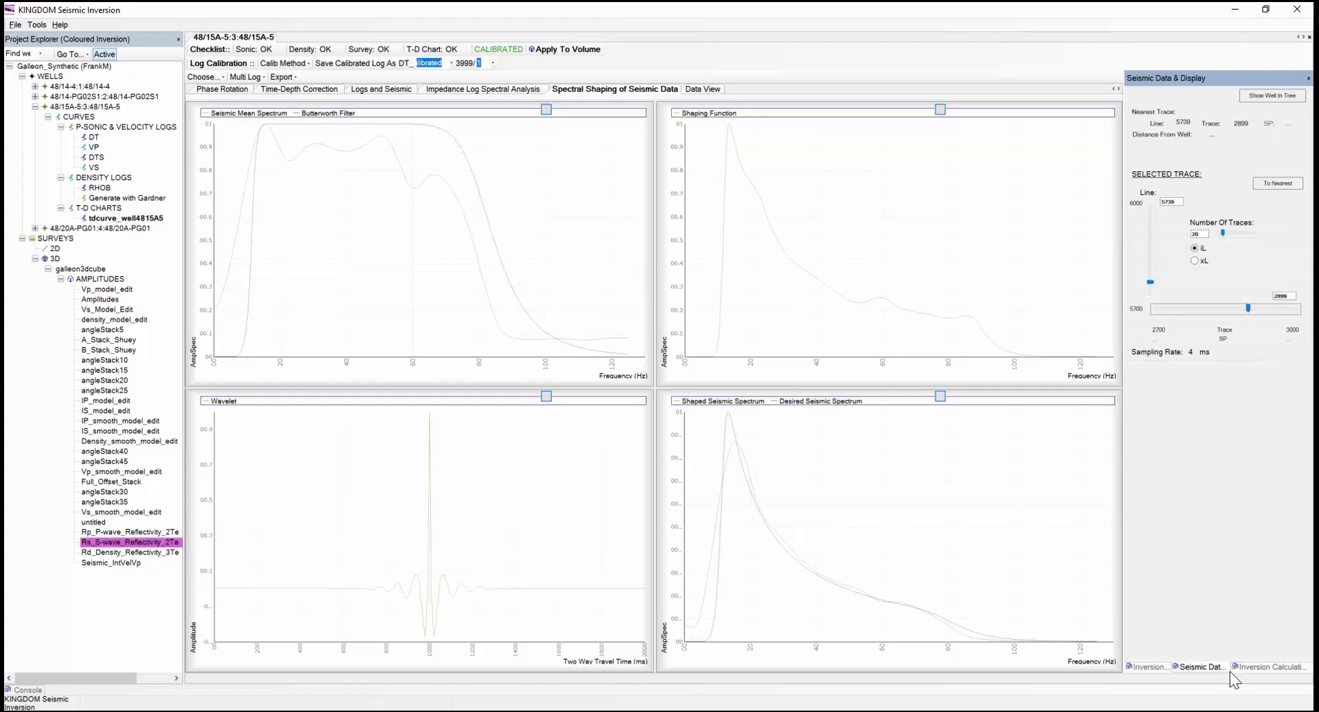
pyautogui.click(1260, 667)
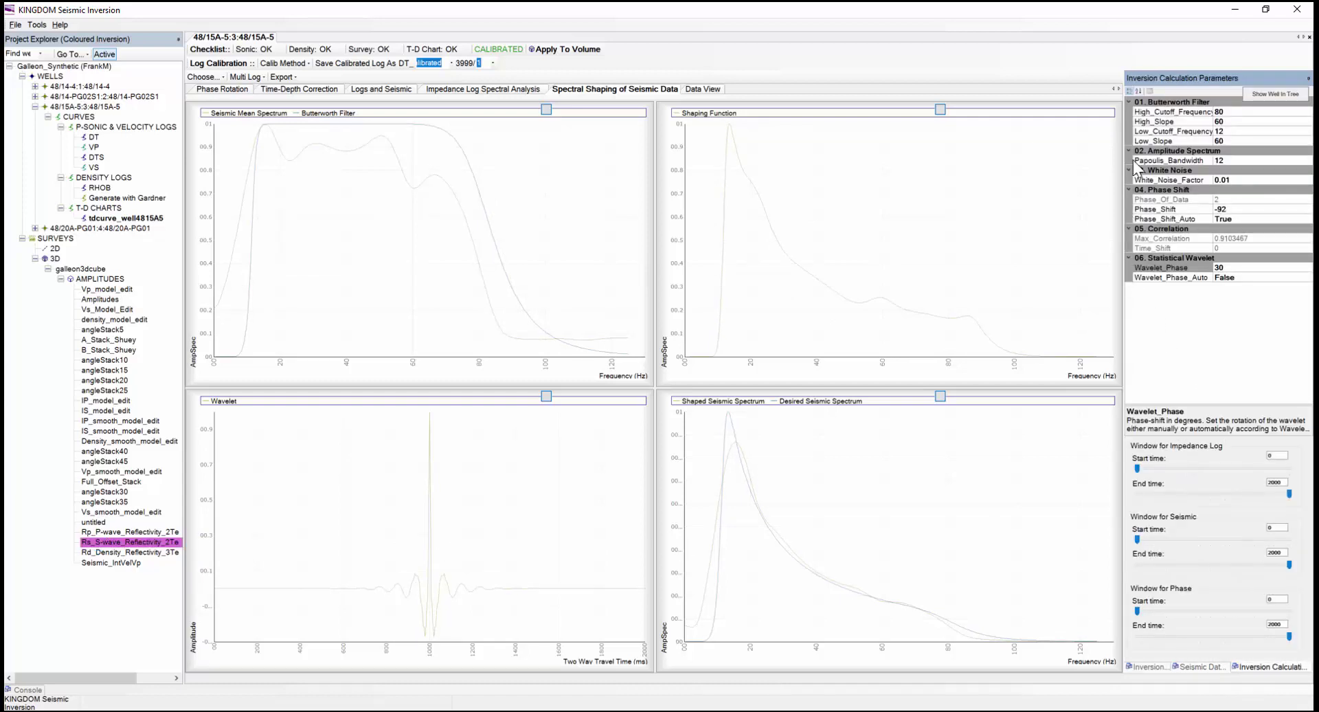
pyautogui.click(1233, 112)
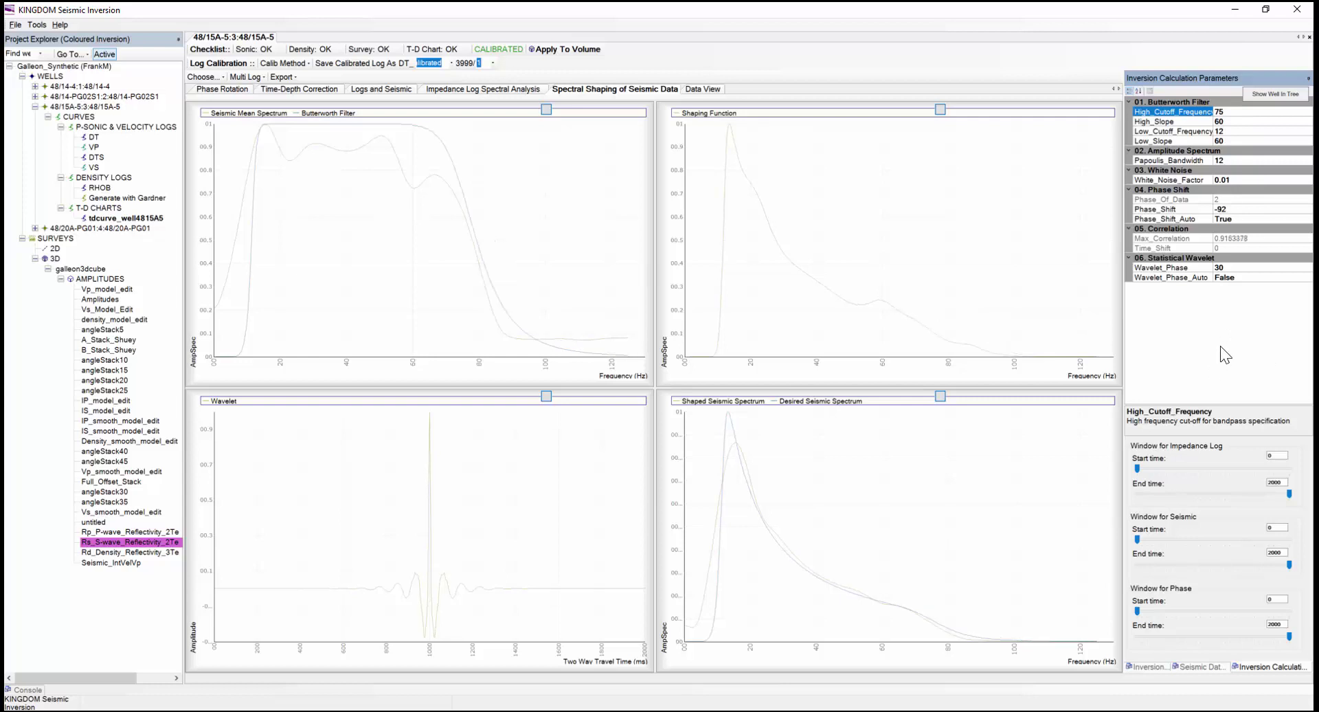
pyautogui.click(1231, 269)
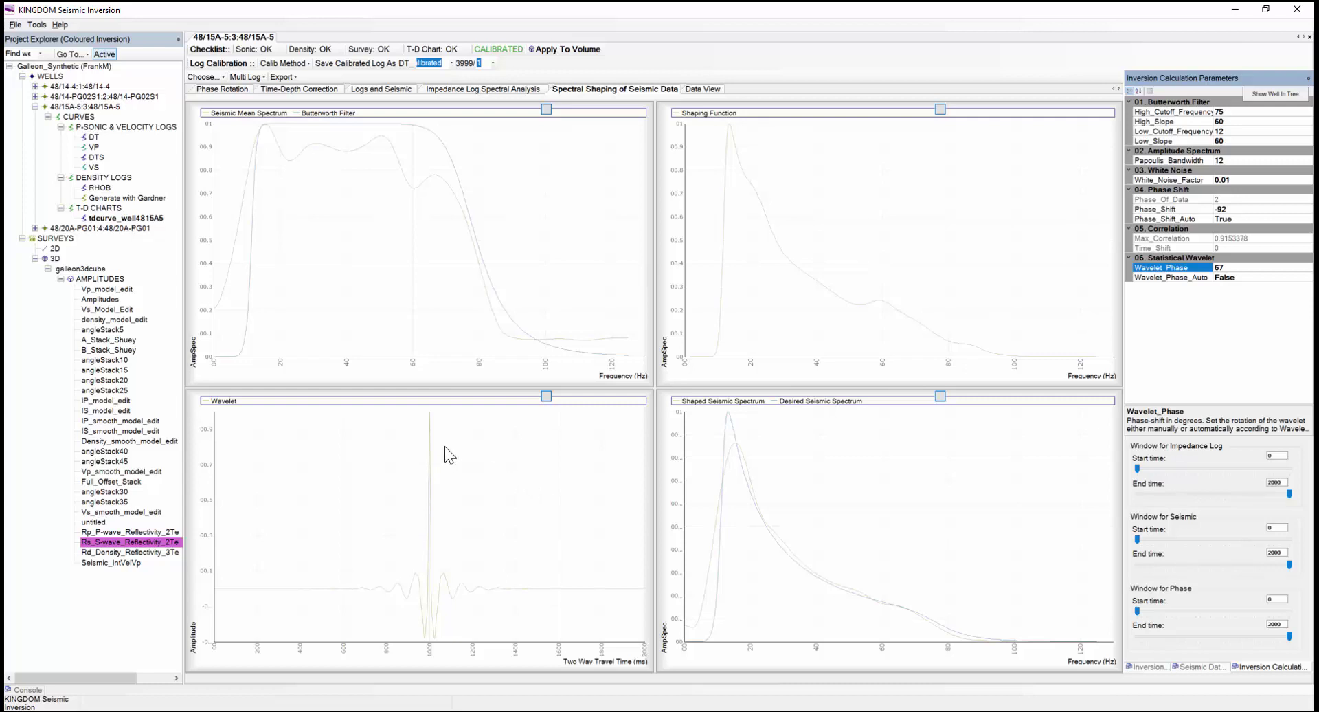
# Switch the session from Colored Inversion to SA Inversion for Acoustic Impedance.
pyautogui.click(36, 27)
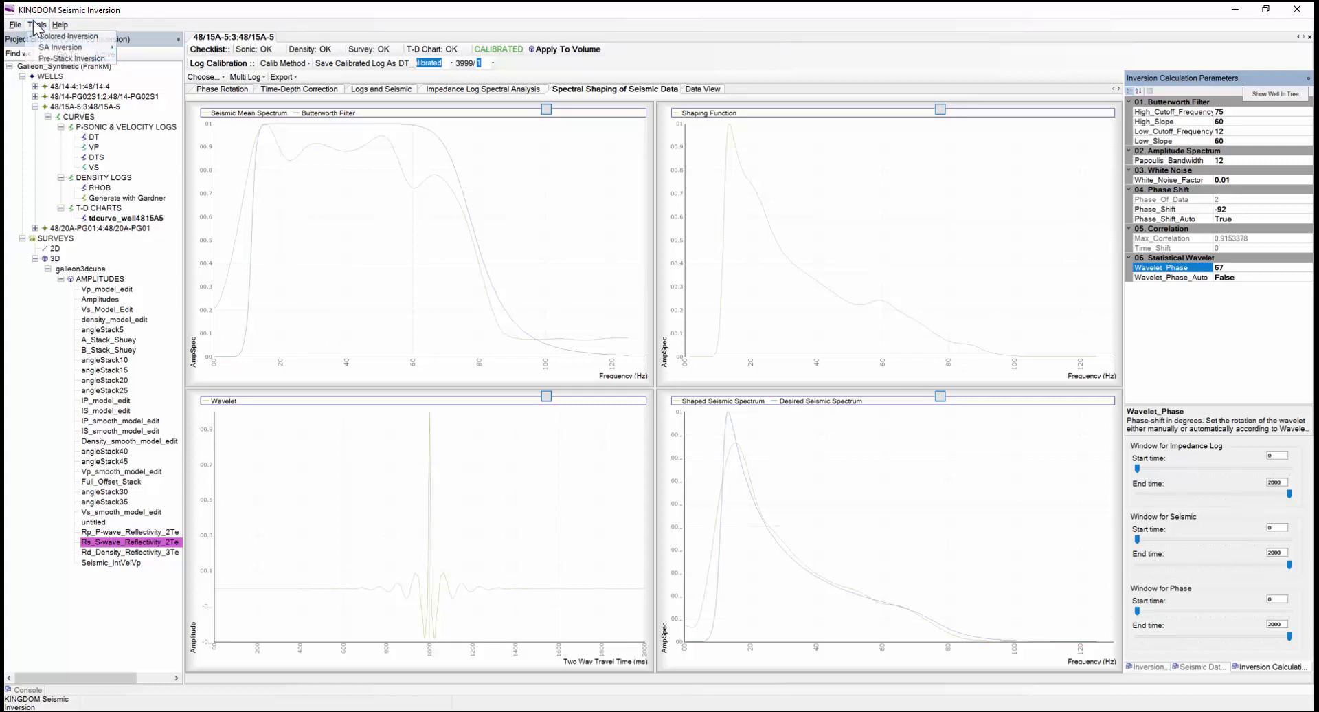
pyautogui.moveTo(55, 50)
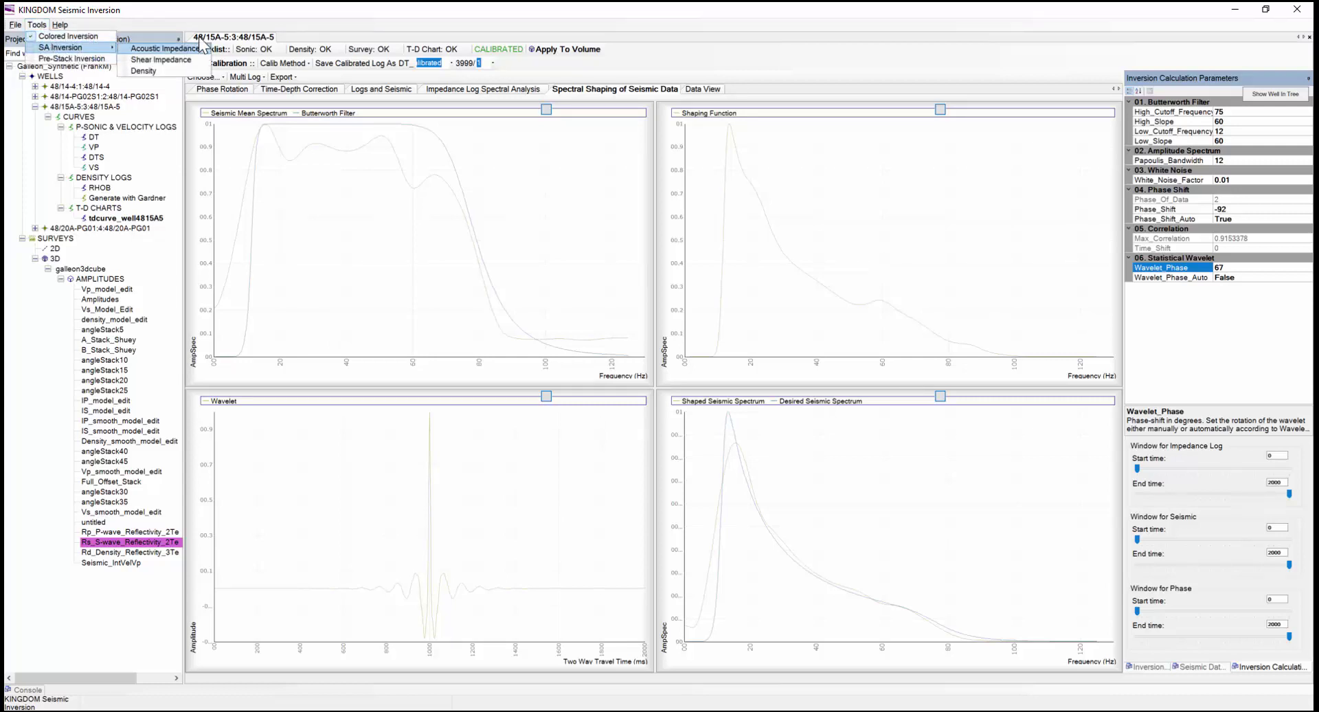
pyautogui.click(190, 50)
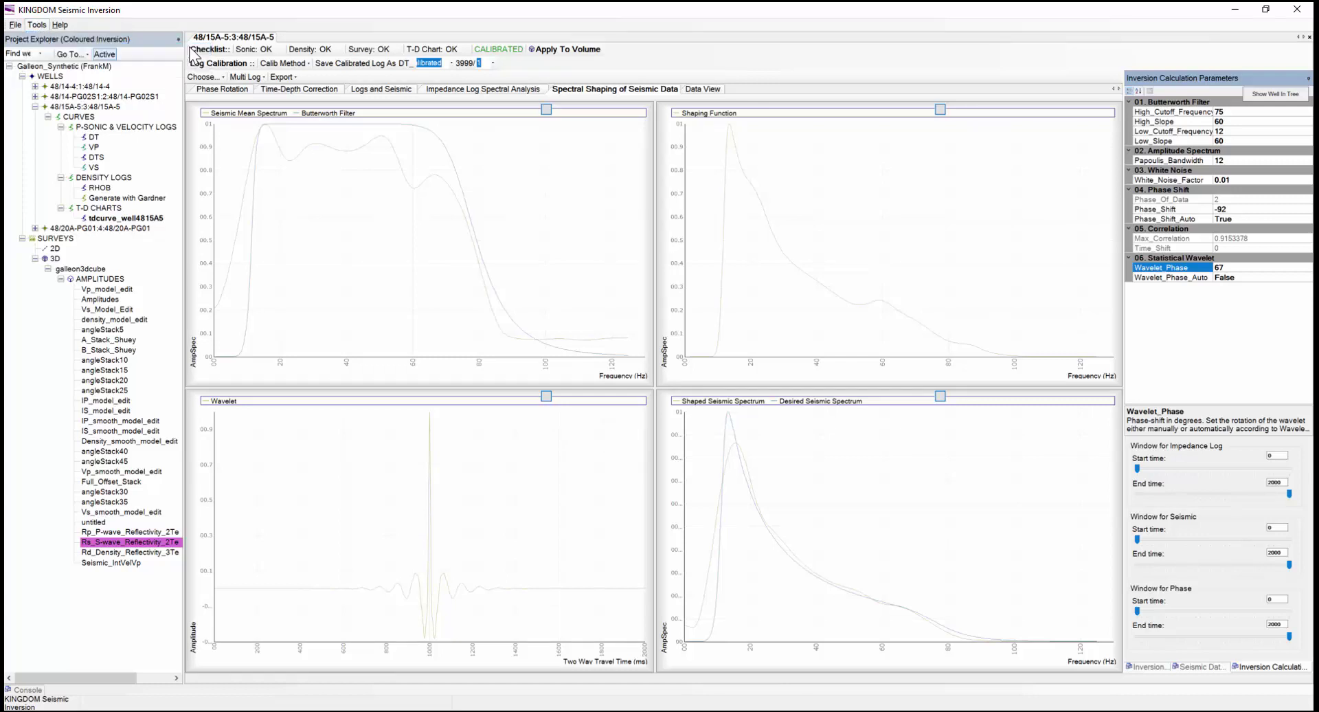
pyautogui.click(636, 411)
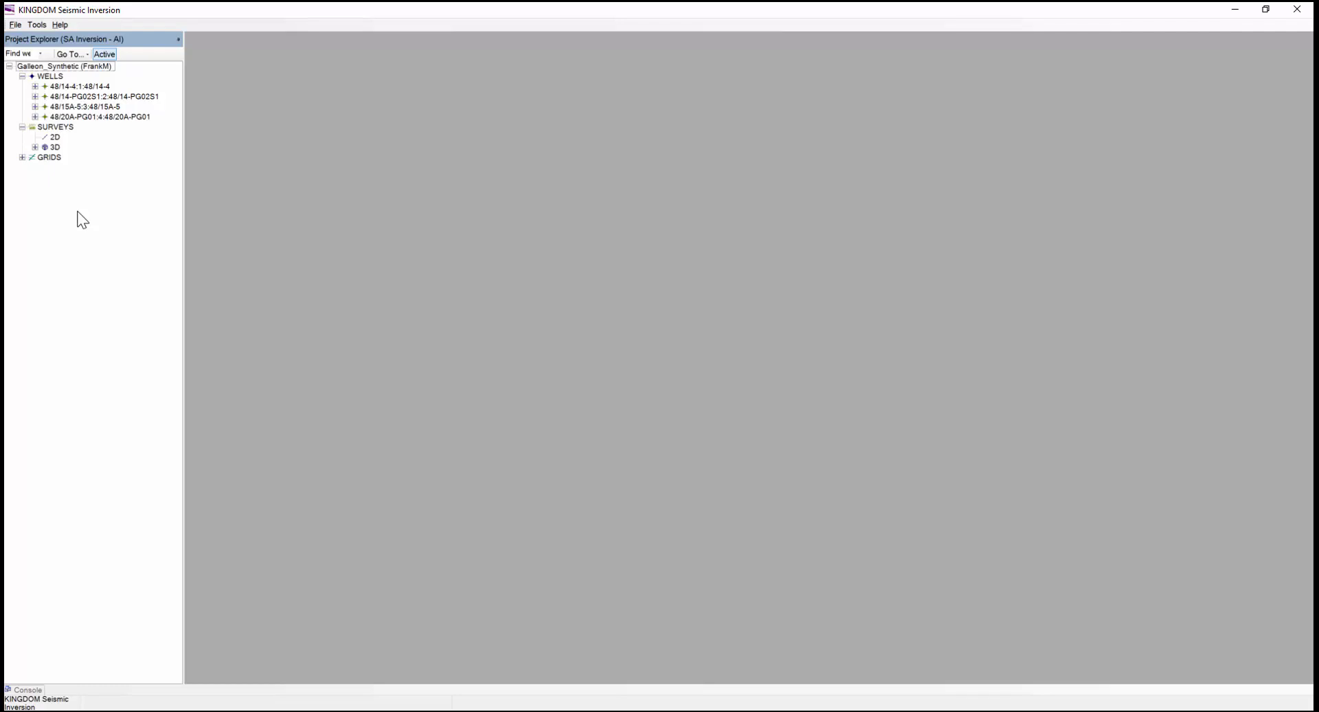
# Load the DT sonic log and tdcurve_well48144 time-depth chart for well 48/14-4 and include the well in HiDef.
pyautogui.click(36, 85)
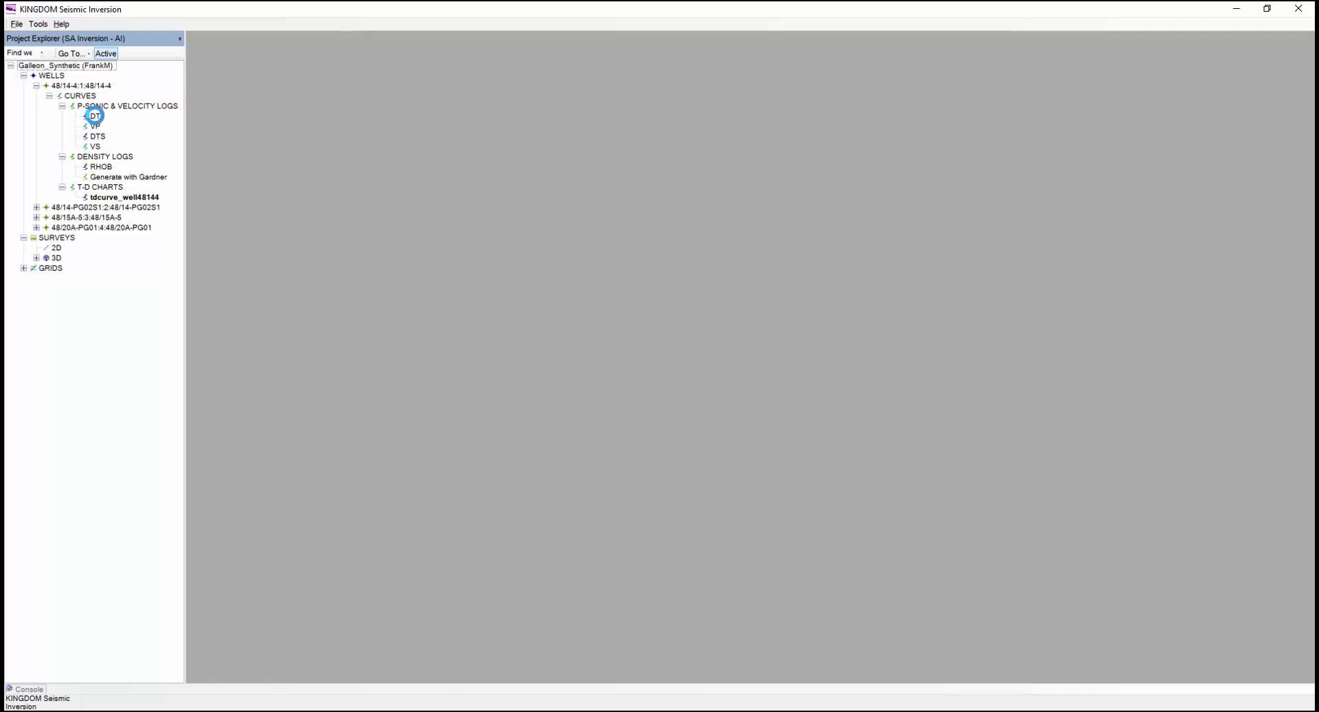
pyautogui.doubleClick(95, 115)
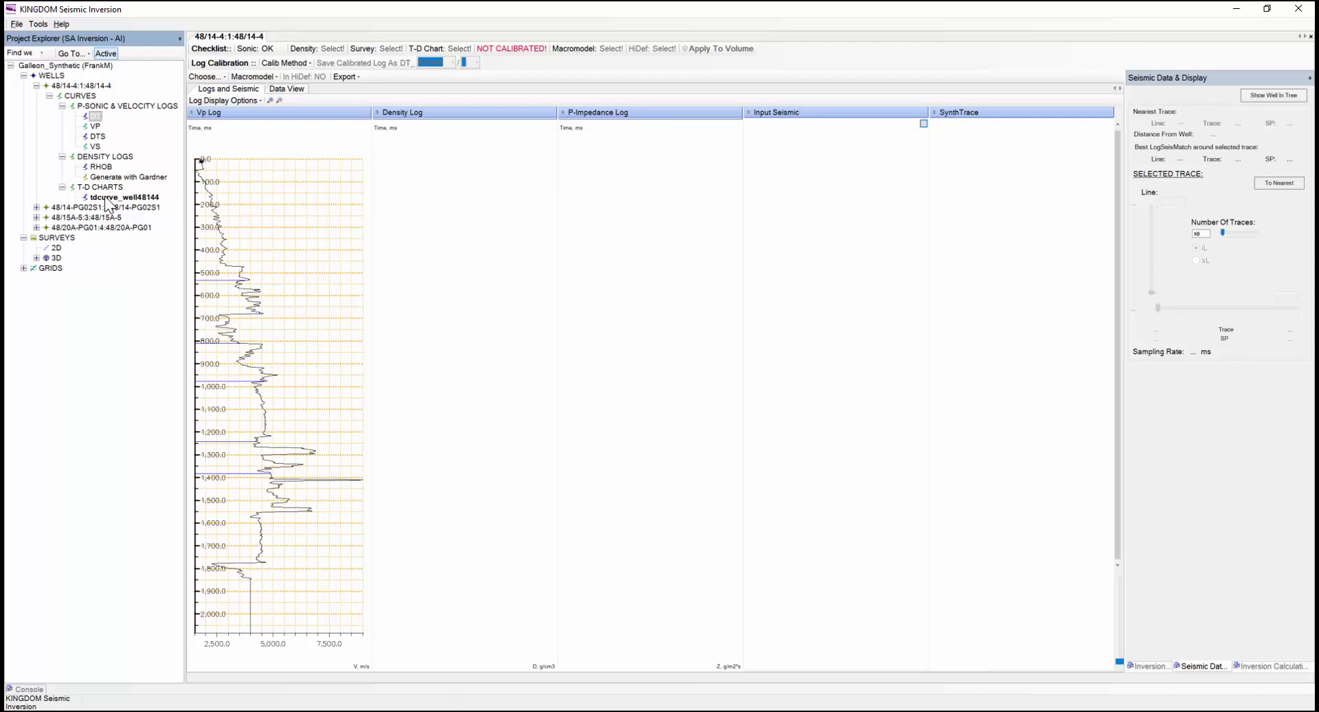
pyautogui.doubleClick(103, 196)
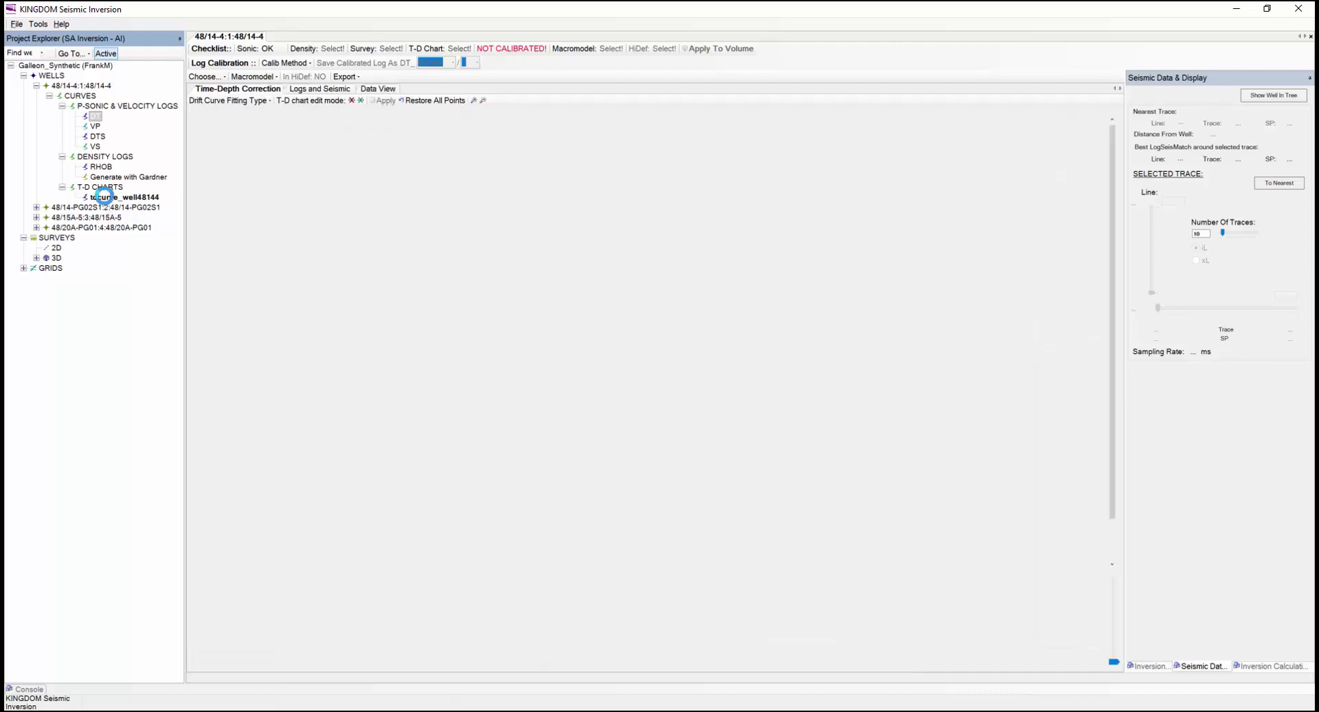
pyautogui.click(318, 77)
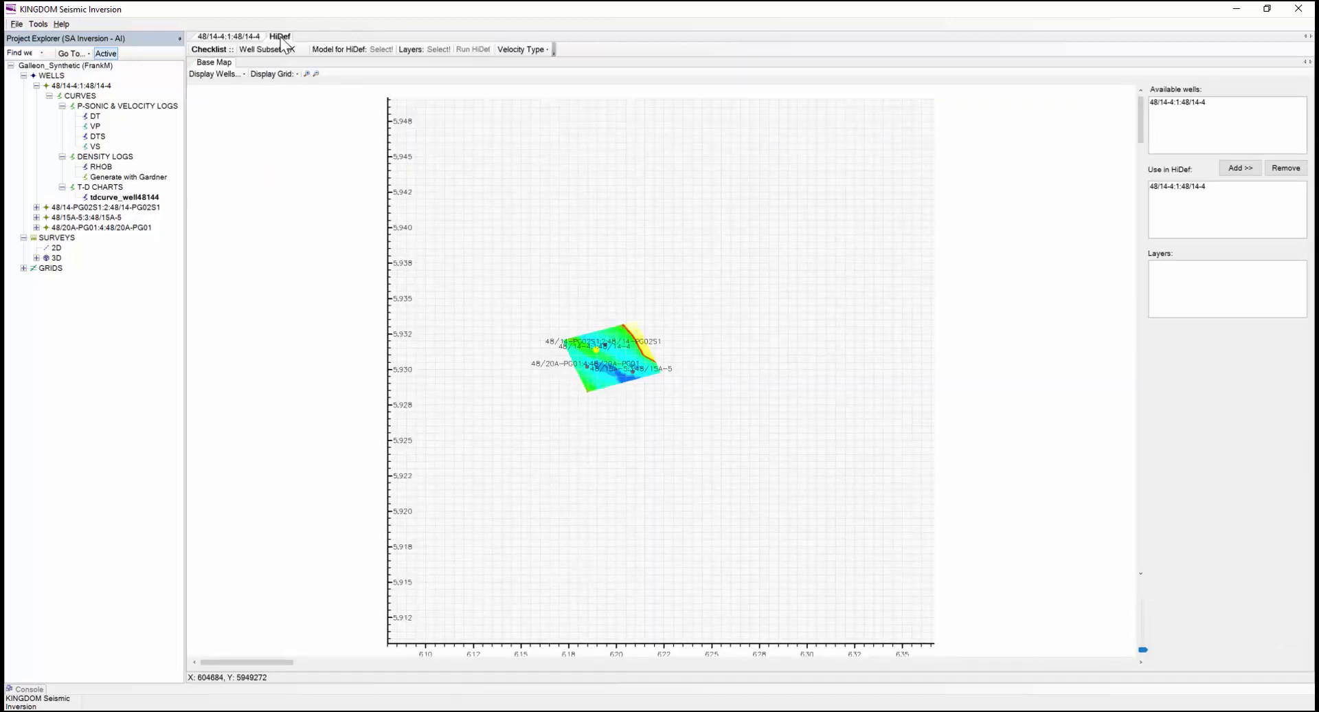
# Load the DT sonic log and tdcurve_well4814P time-depth chart for well 48/14-PG02S1.
pyautogui.click(37, 207)
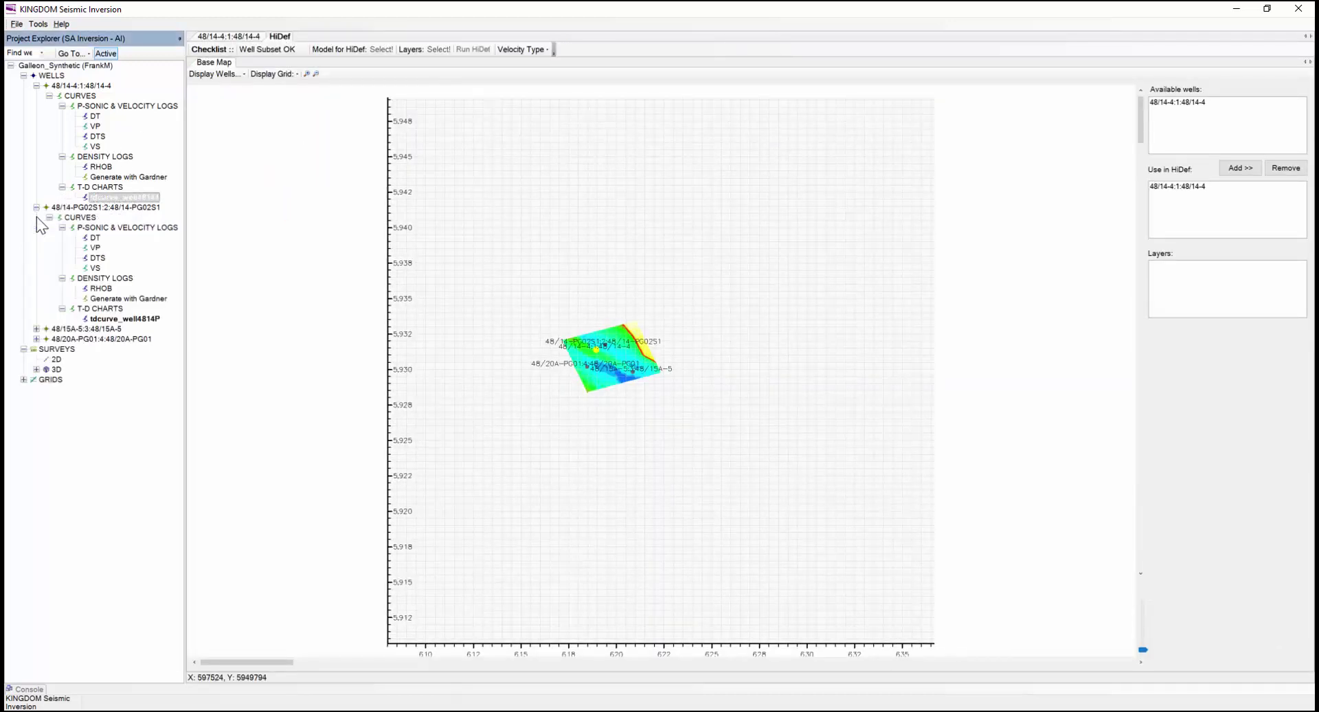
pyautogui.click(93, 237)
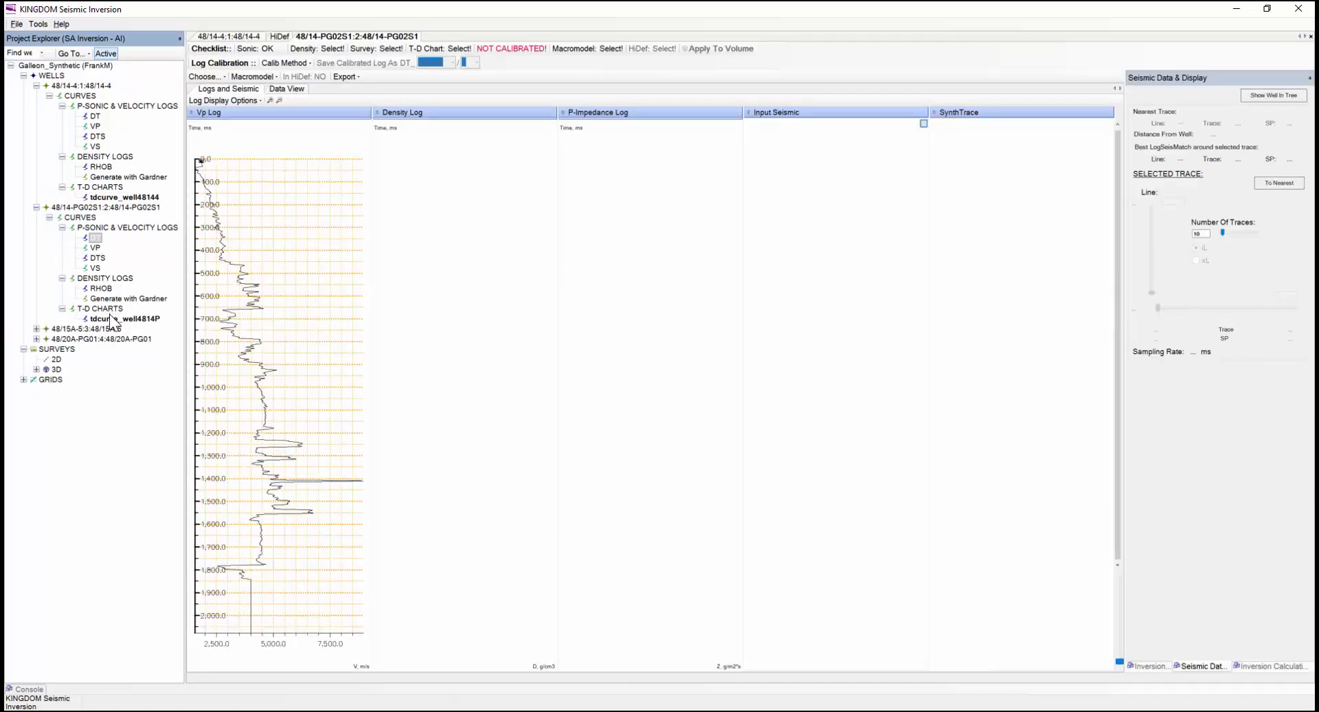
pyautogui.click(102, 317)
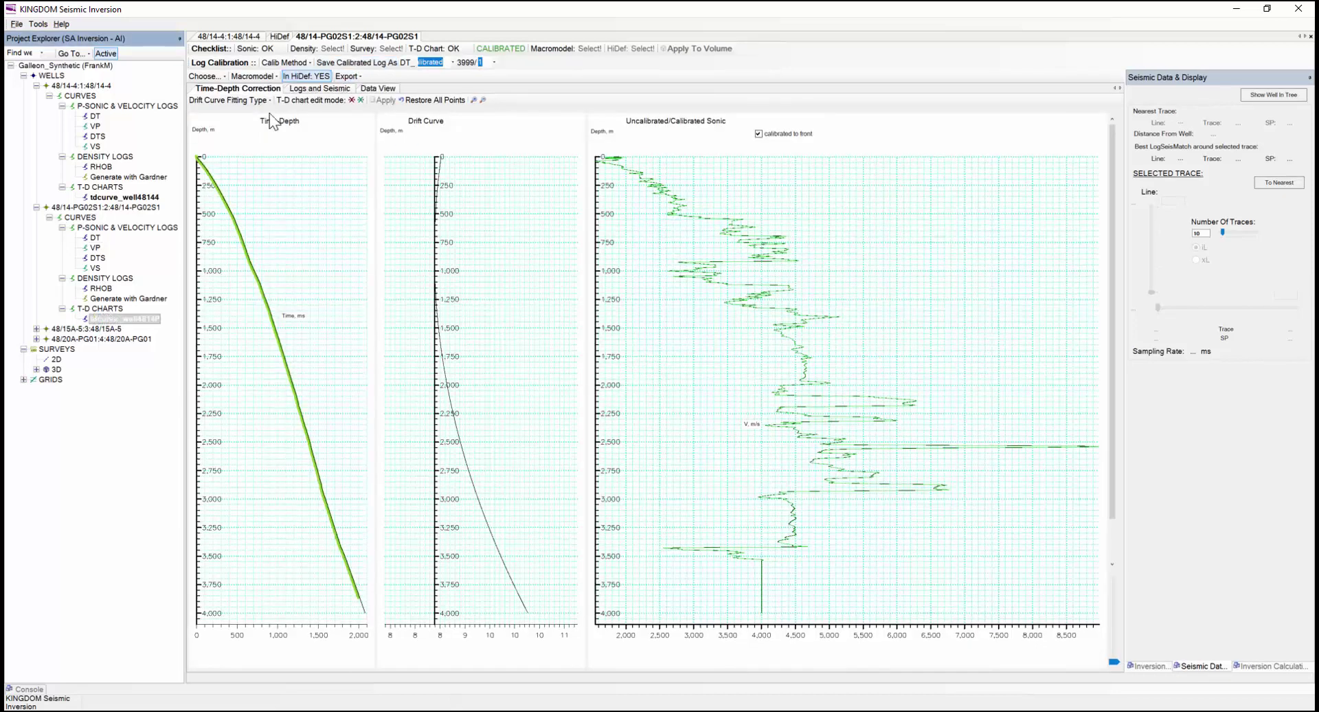
# Load the DT sonic logs and time-depth charts tdcurve_well4815A5 and tdcurve_well4826A for wells 48/15A-5 and 48/20A-PG01.
pyautogui.click(36, 328)
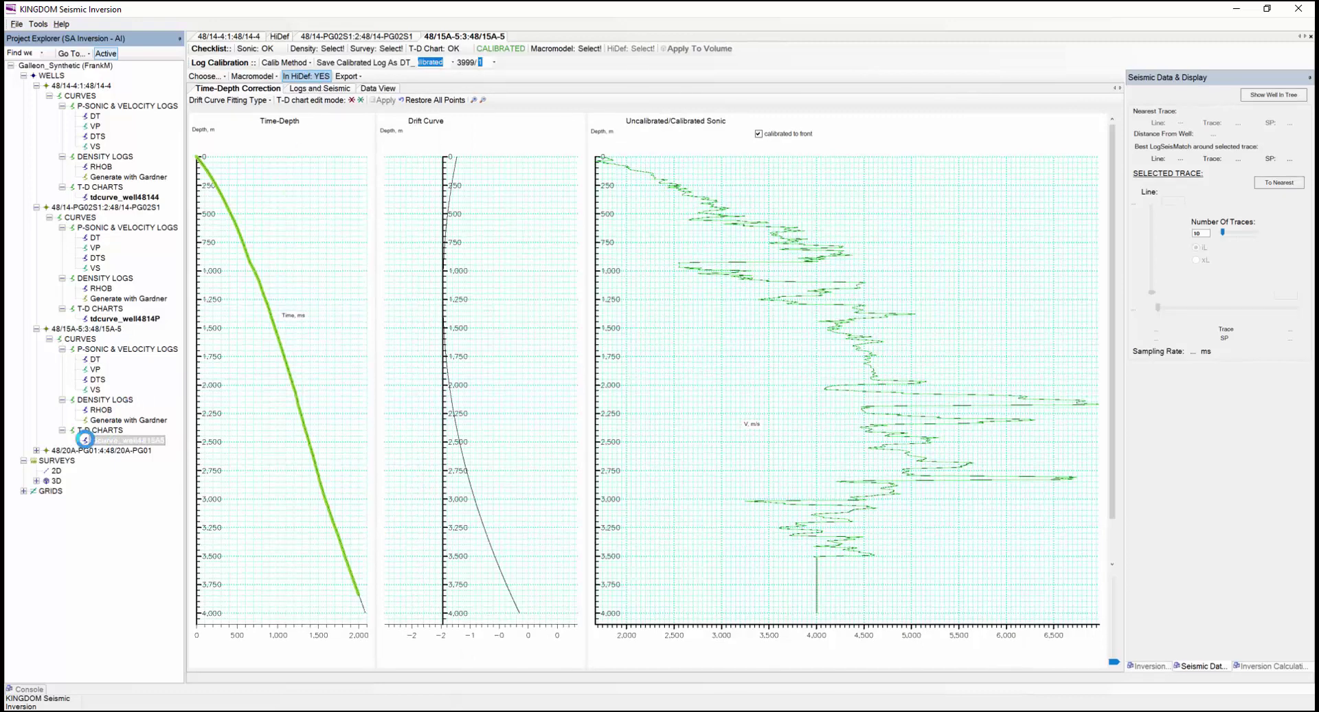
pyautogui.click(37, 450)
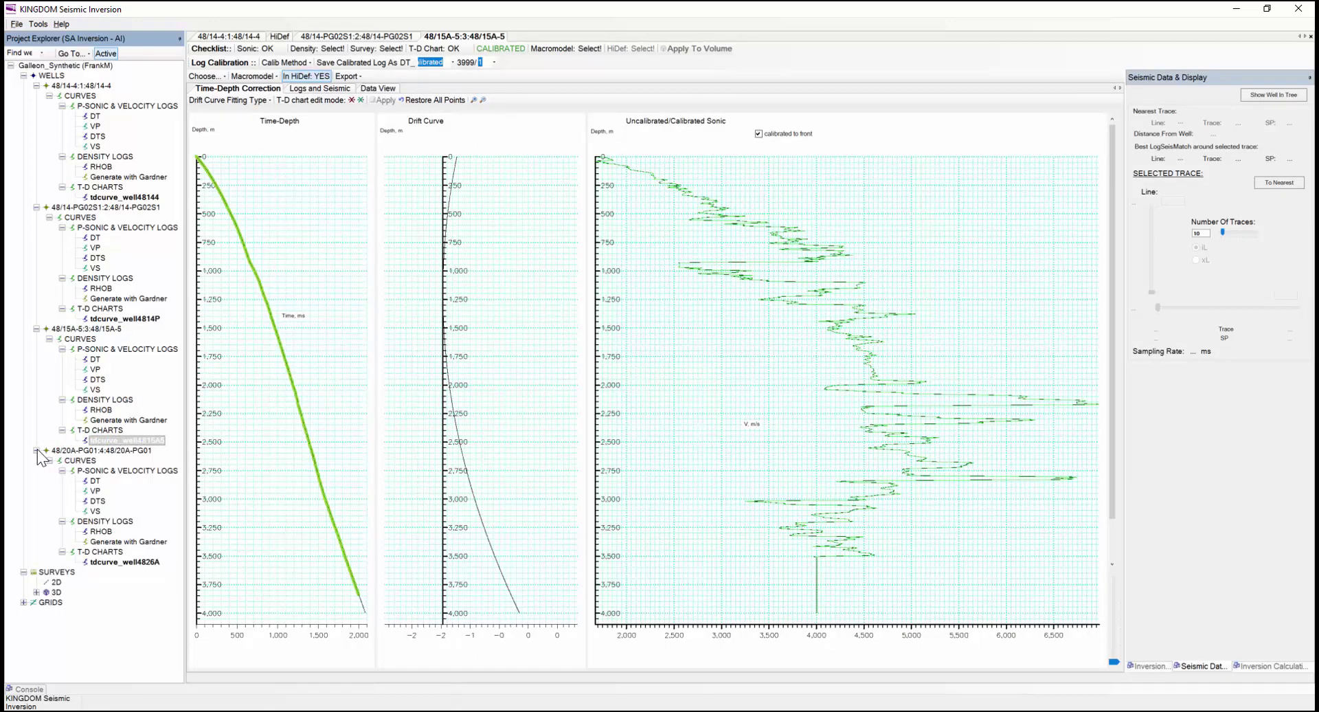
pyautogui.doubleClick(91, 480)
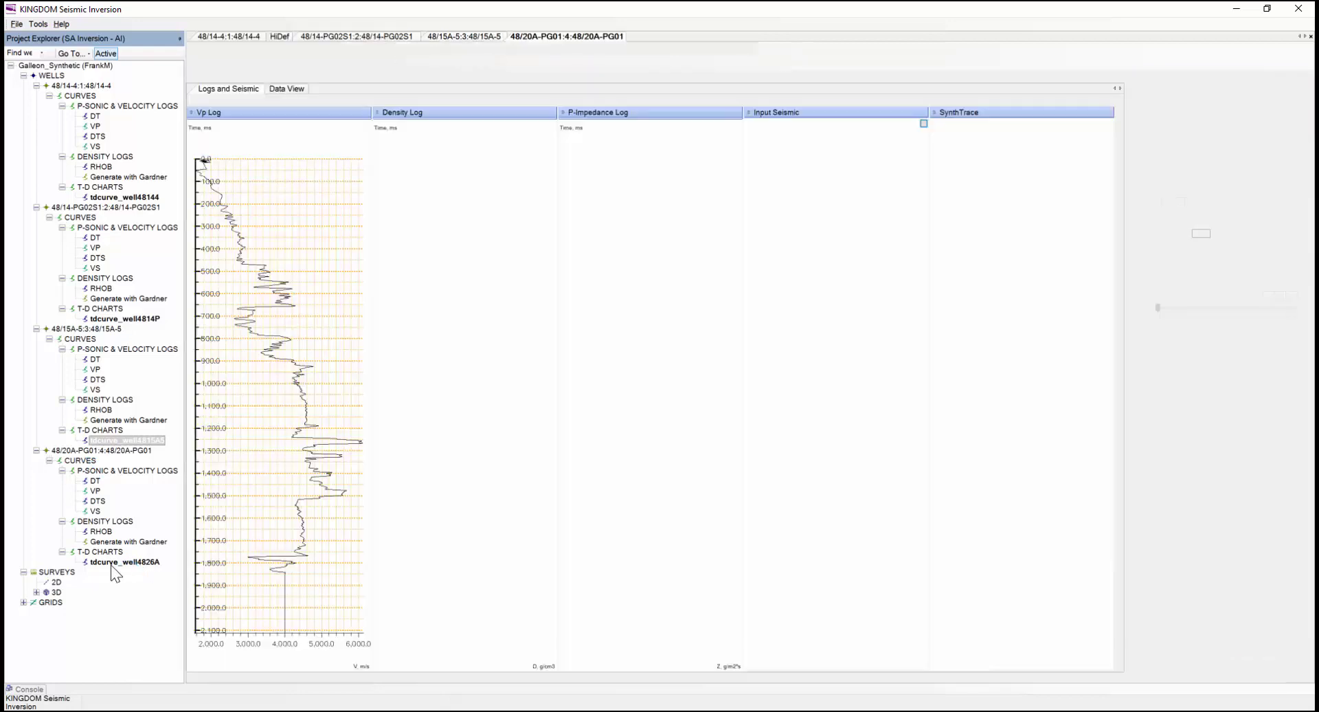
pyautogui.doubleClick(104, 564)
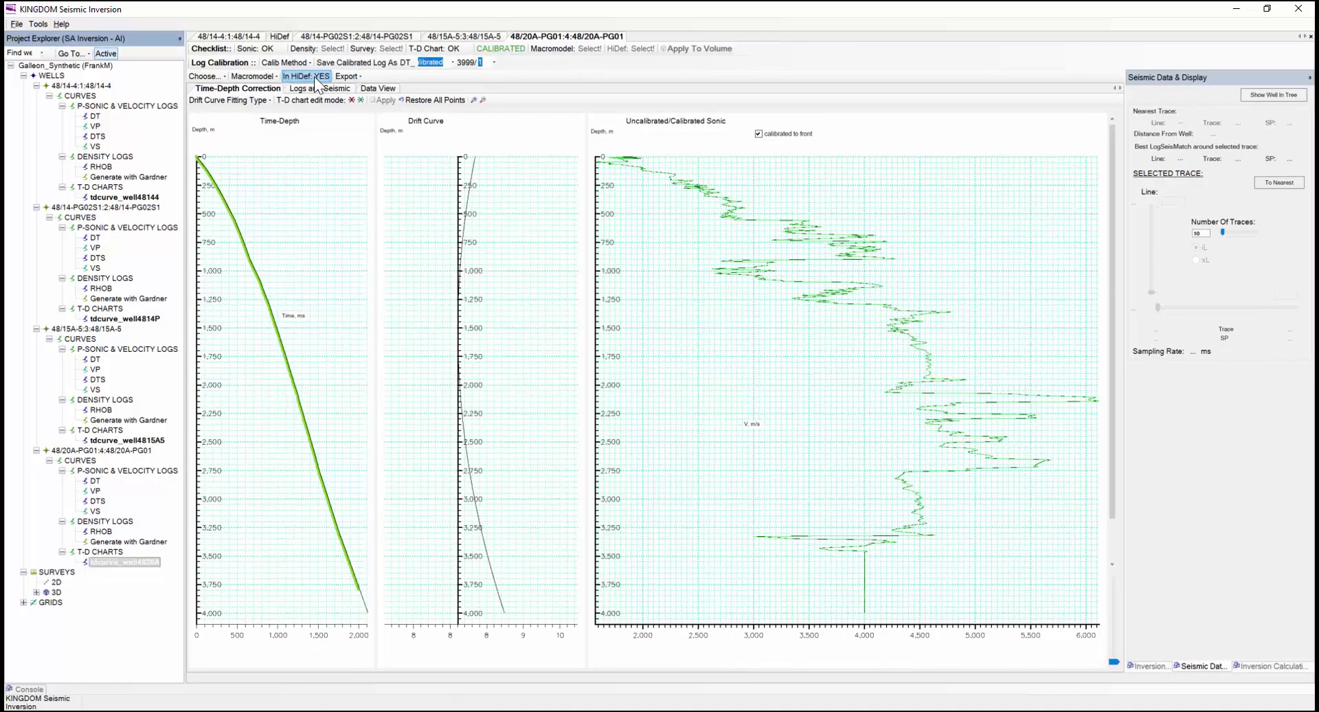
# Open the HiDef base map and check the available wells and those included in HiDef.
pyautogui.click(280, 36)
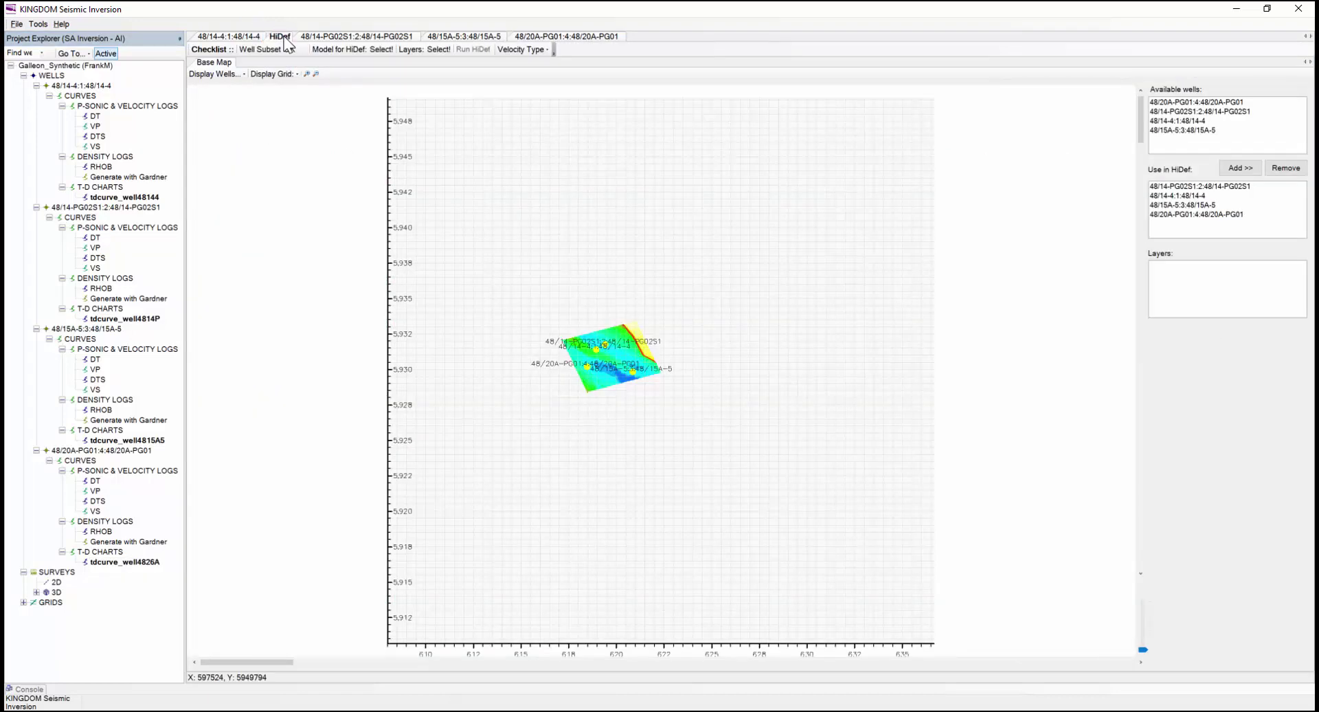
pyautogui.click(1185, 102)
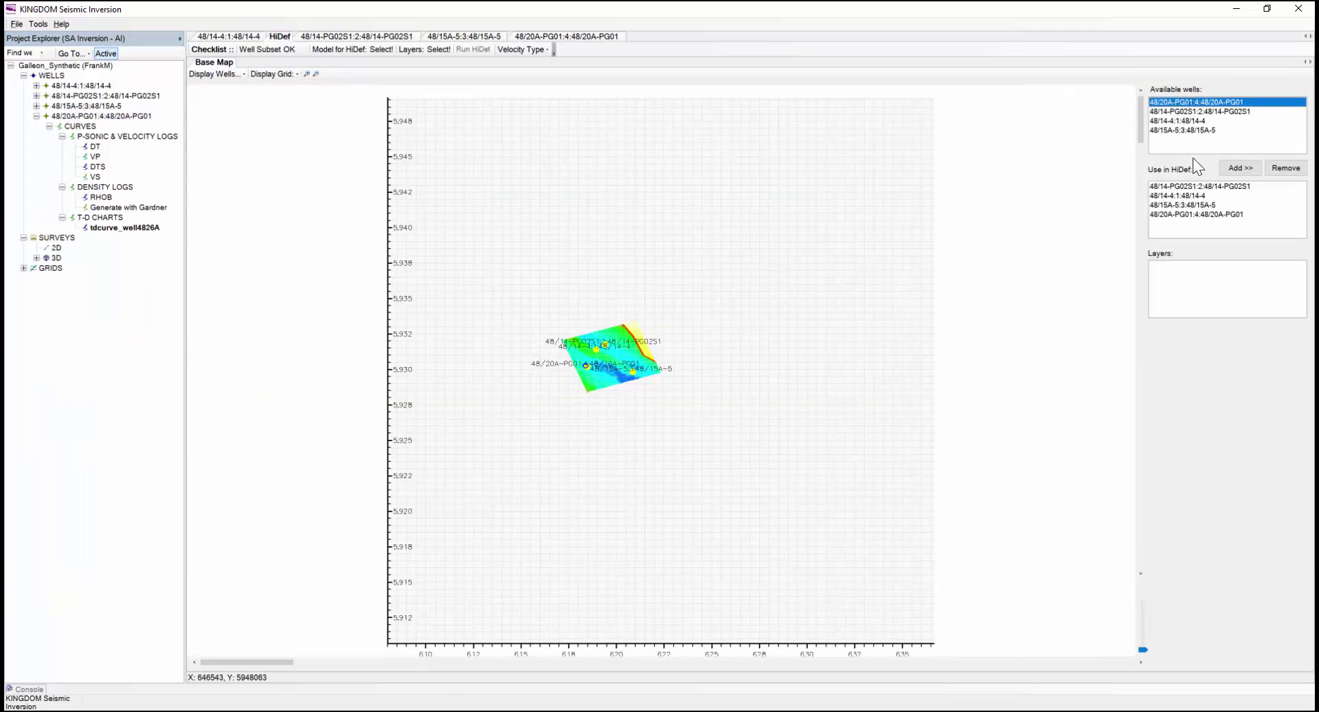
pyautogui.click(1152, 227)
pyautogui.click(1185, 234)
# Select the 2 upper triassic, 3 lower triassic, 4 base triassic and 5 base upper permian polygon grids as HiDef layers and apply the selection.
pyautogui.click(23, 269)
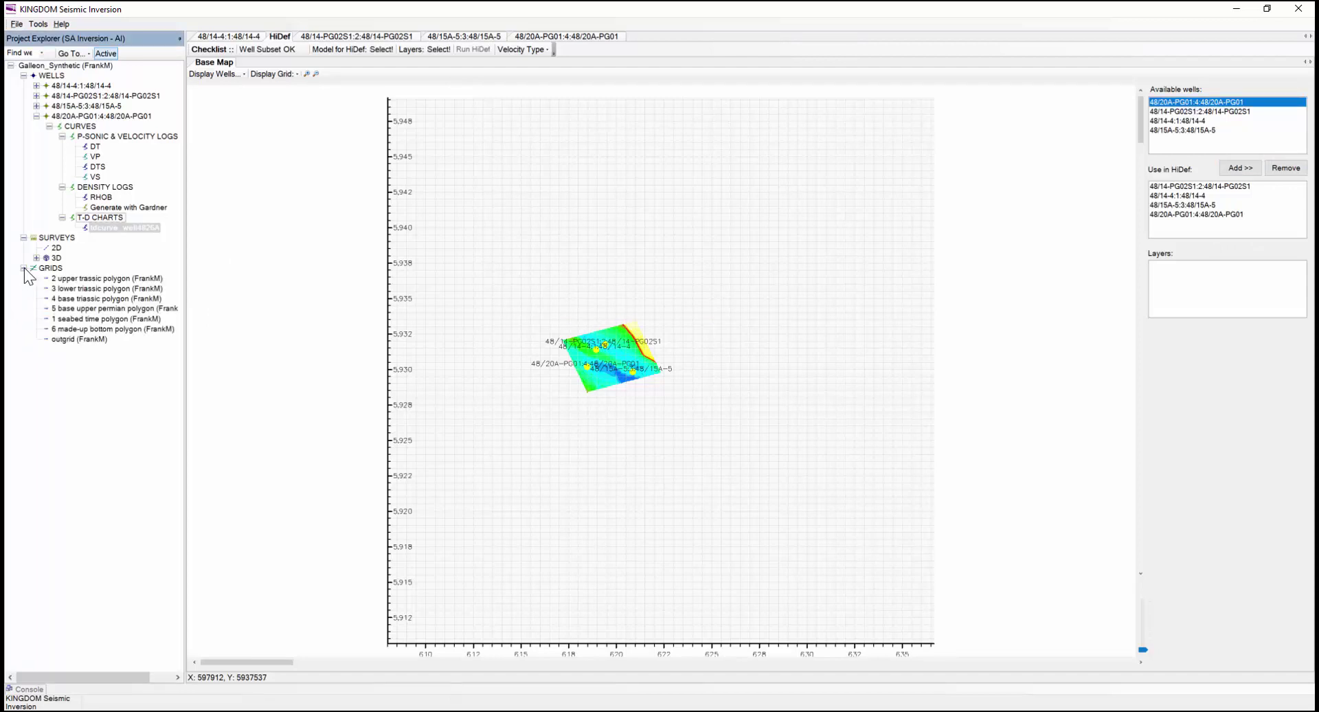
pyautogui.rightClick(74, 277)
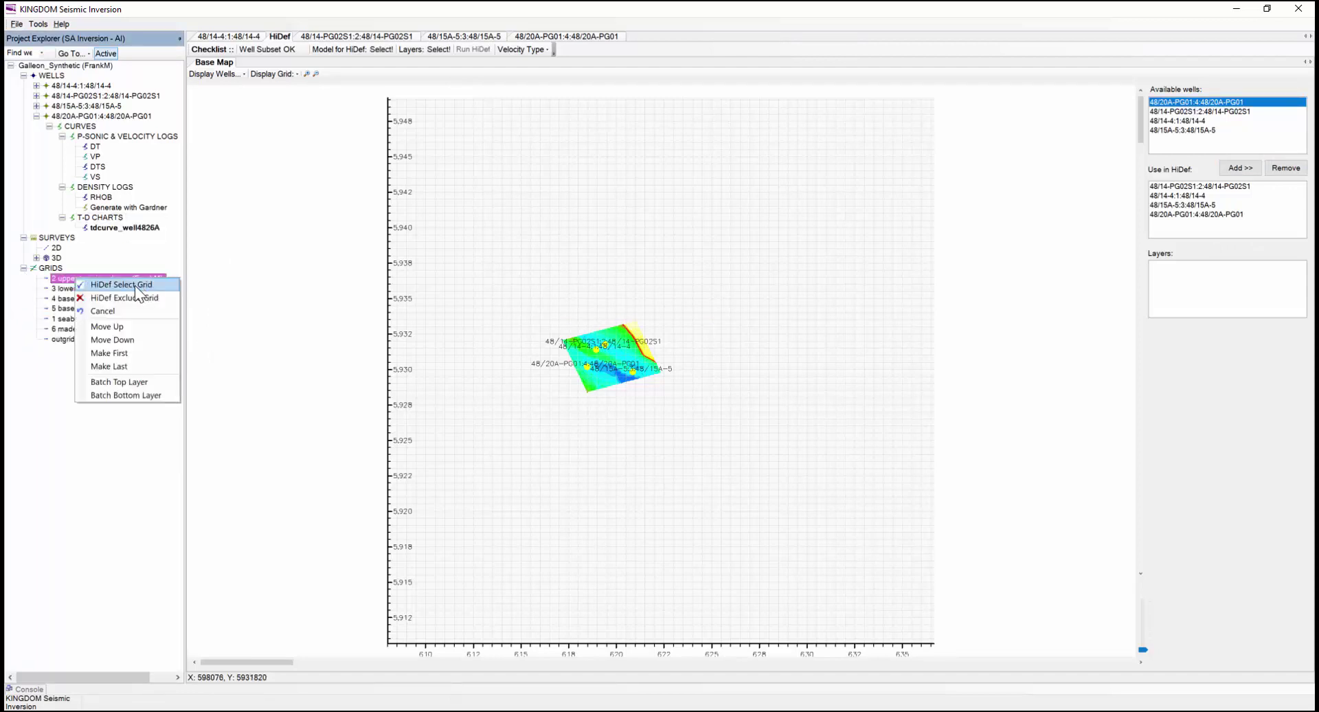
pyautogui.click(86, 285)
pyautogui.rightClick(62, 289)
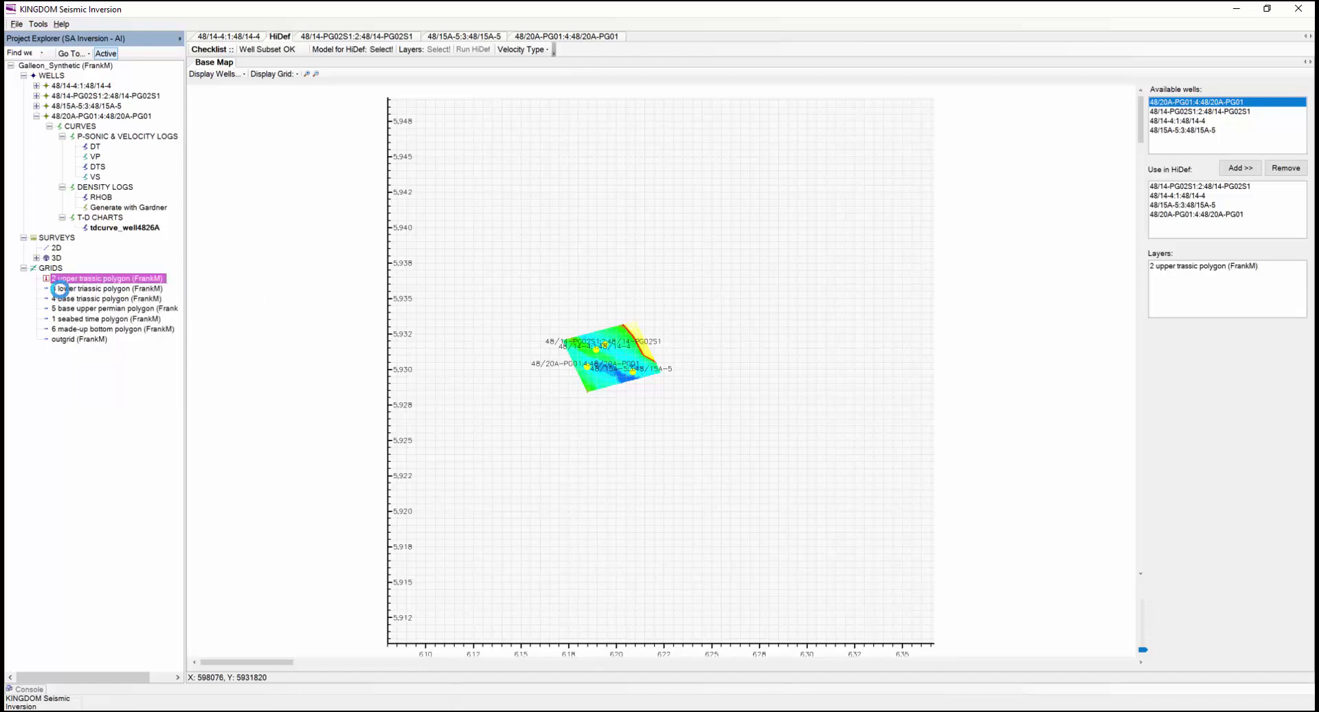
pyautogui.click(128, 297)
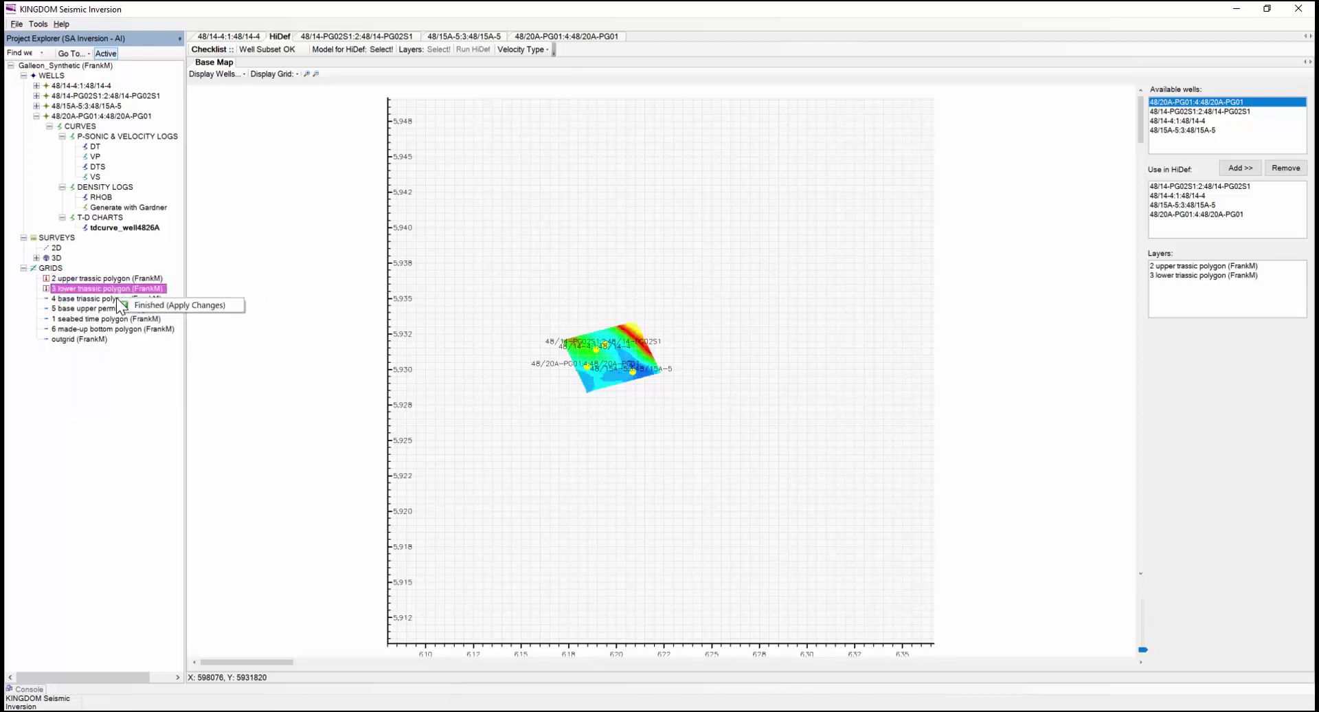
pyautogui.rightClick(77, 299)
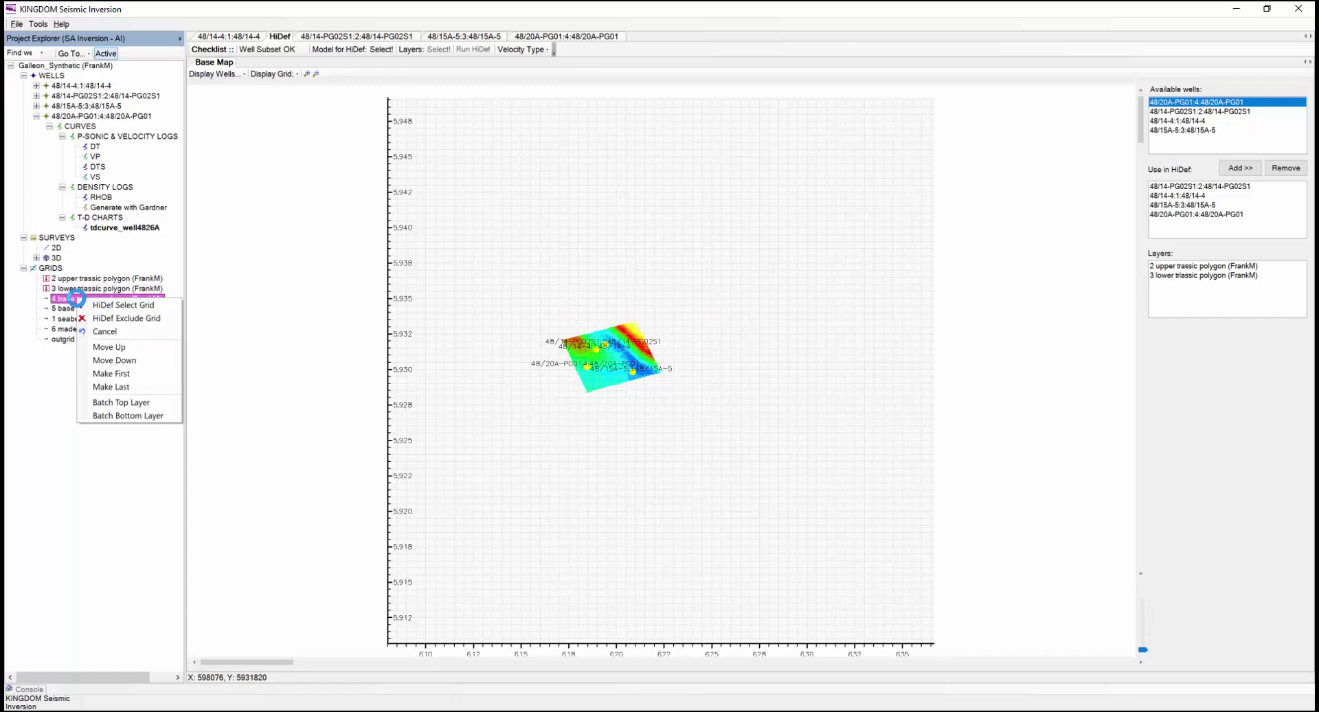
pyautogui.click(126, 307)
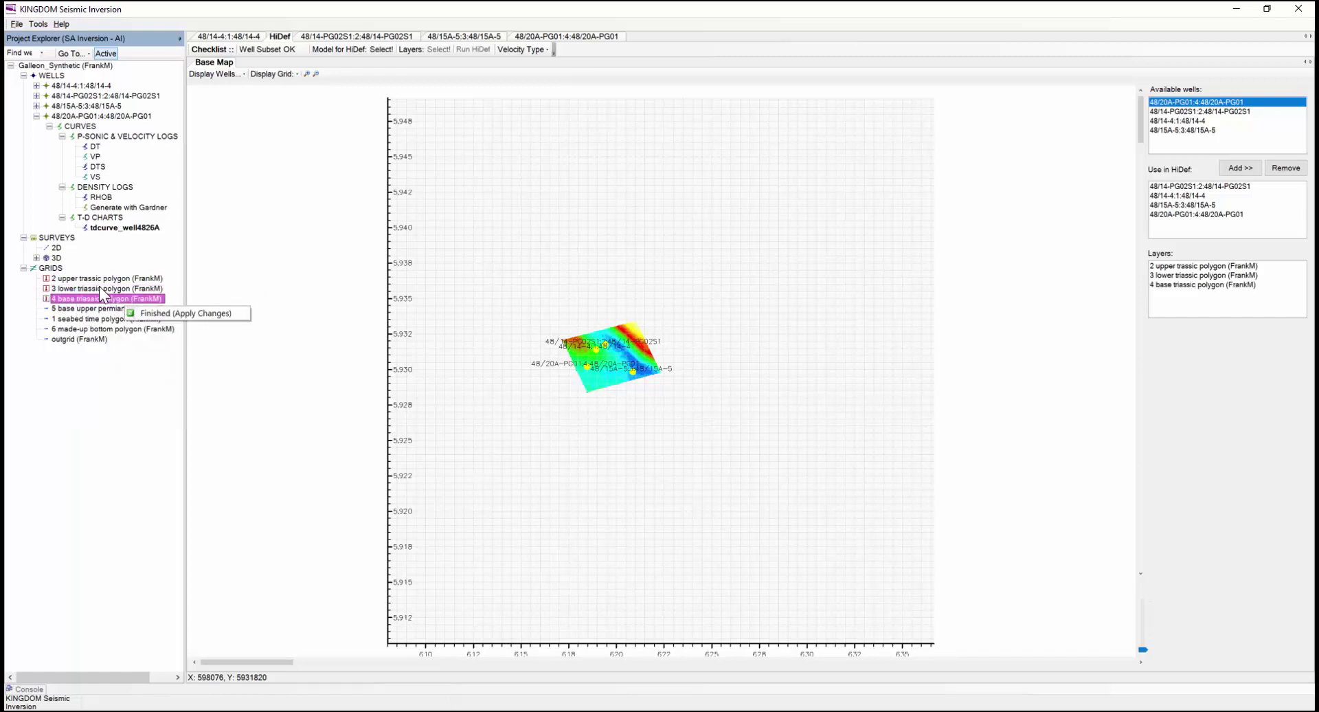
pyautogui.rightClick(87, 309)
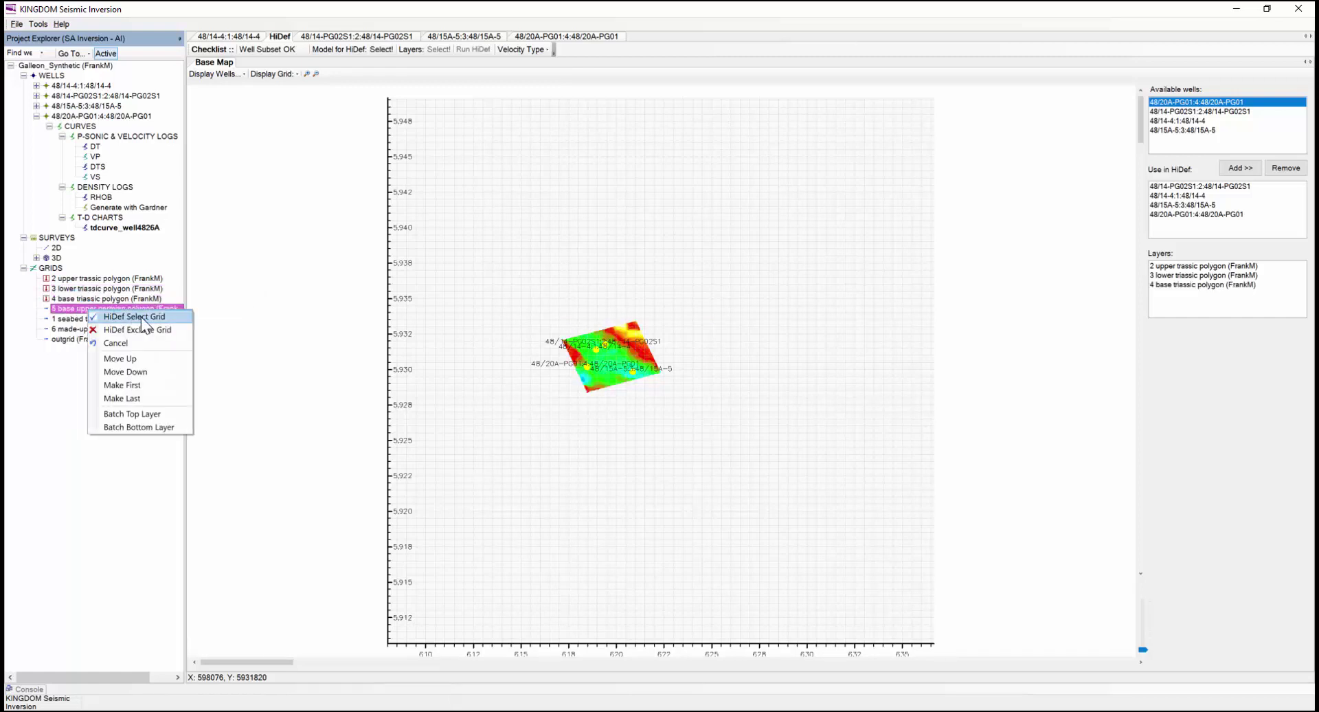
pyautogui.click(133, 318)
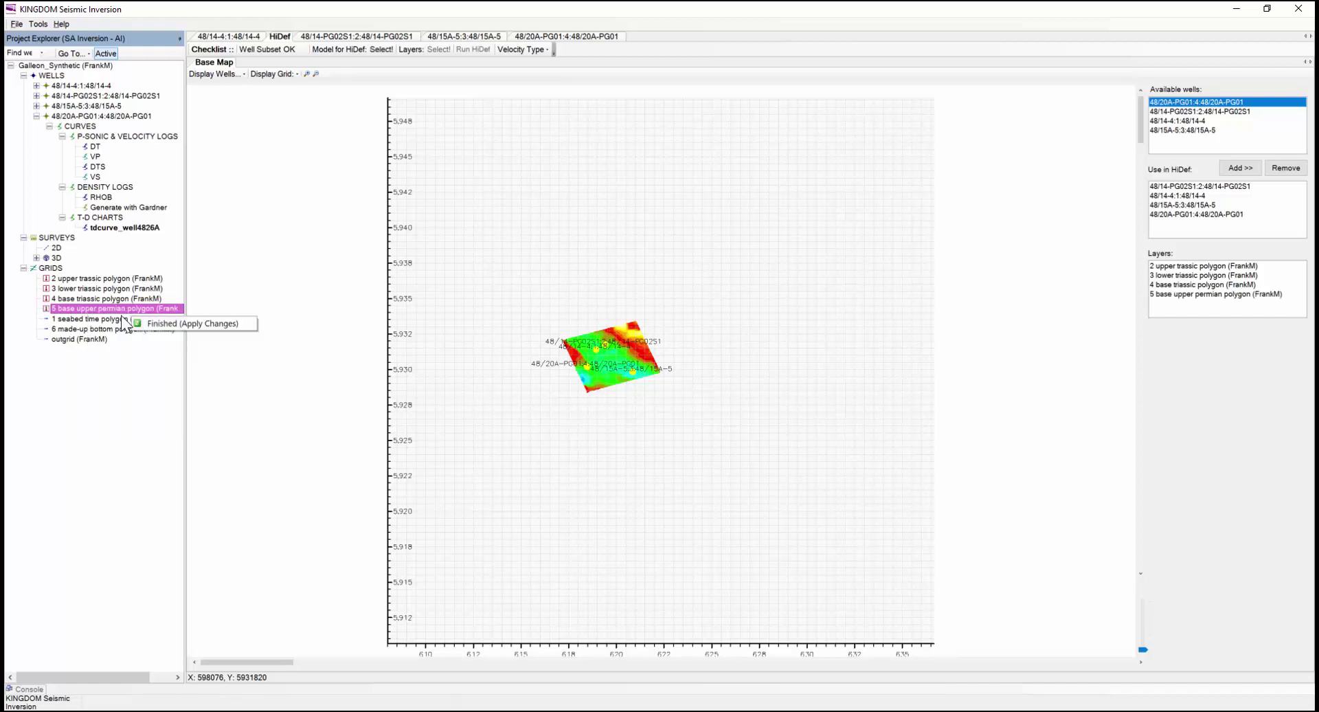
pyautogui.click(200, 328)
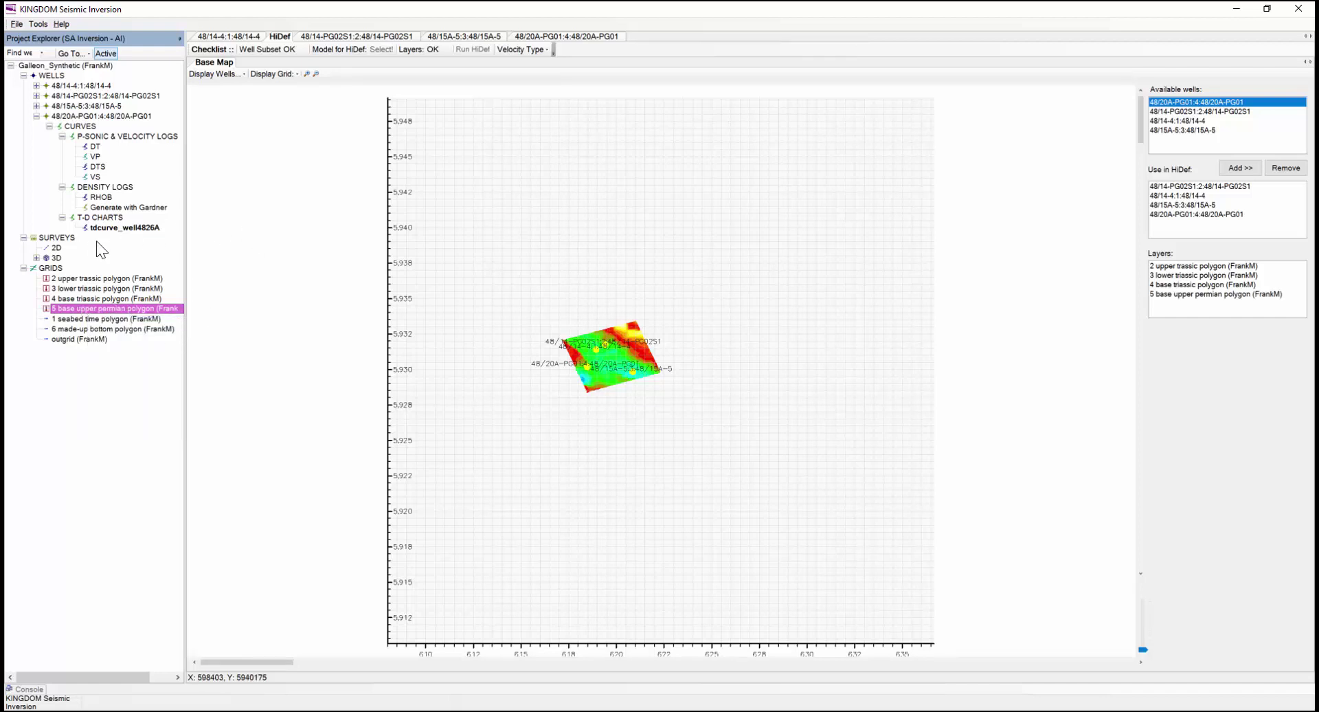
# Choose Seismic_IntVelVp from galleon3dcube as the model for HiDef with volume export, and run HiDef.
pyautogui.click(35, 258)
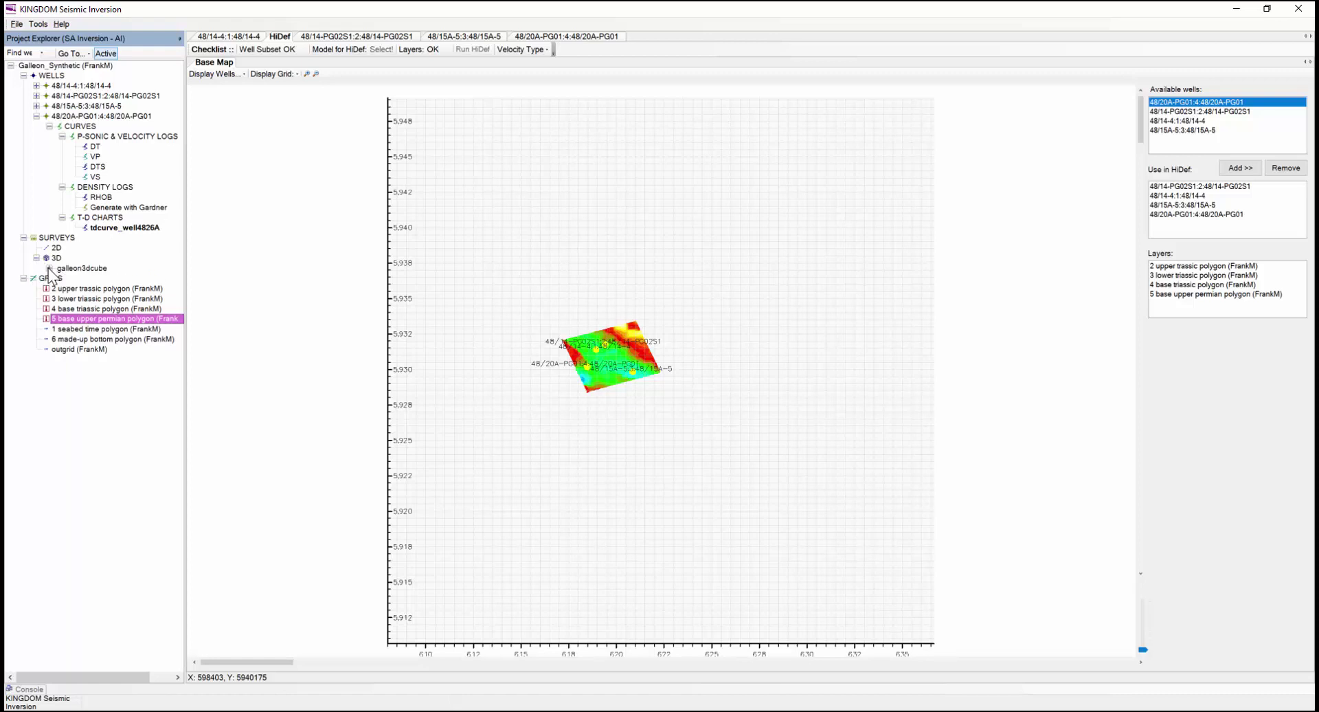
pyautogui.click(49, 268)
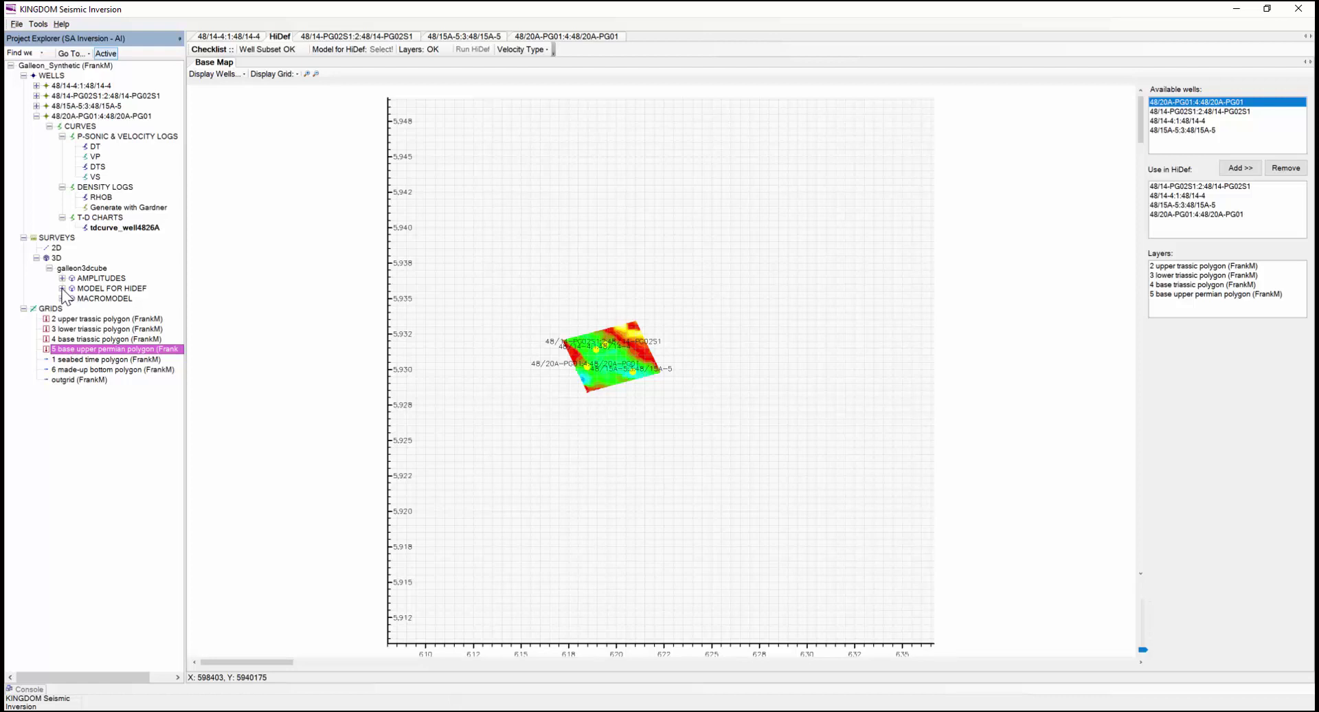
pyautogui.click(62, 288)
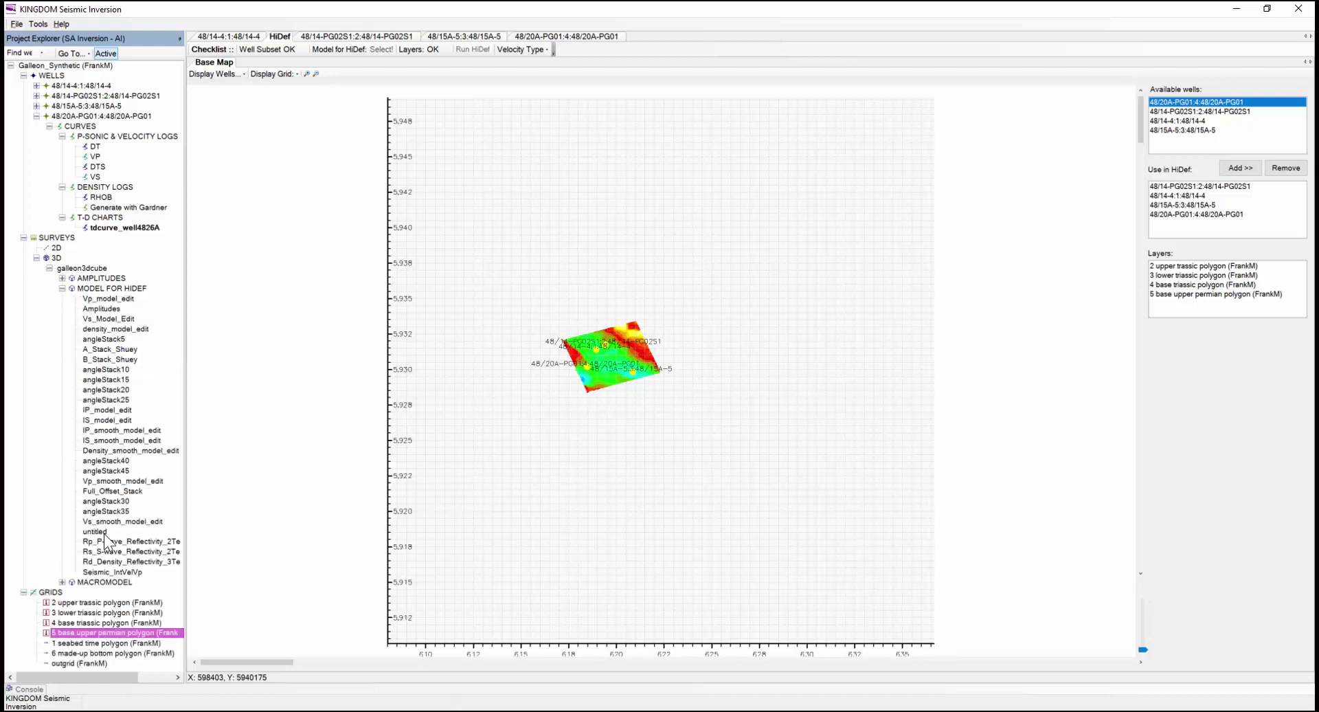
pyautogui.click(93, 572)
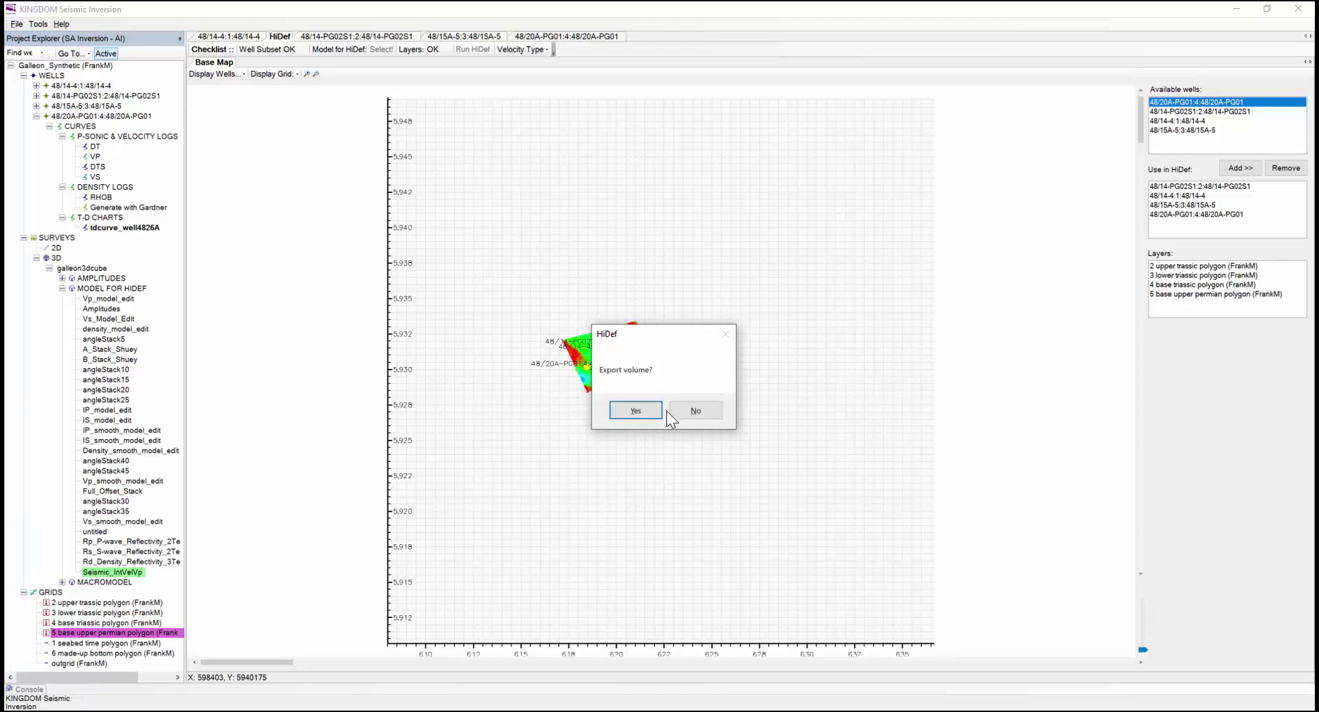
pyautogui.click(636, 411)
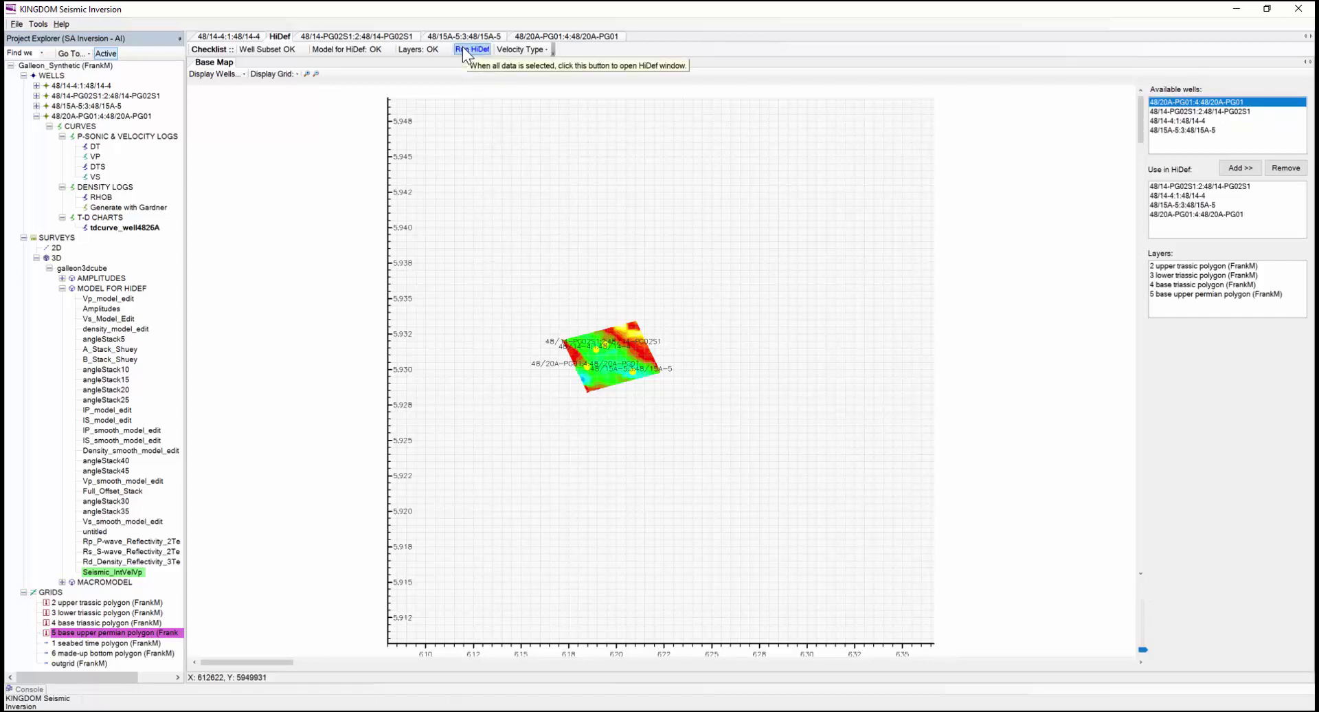
pyautogui.click(463, 50)
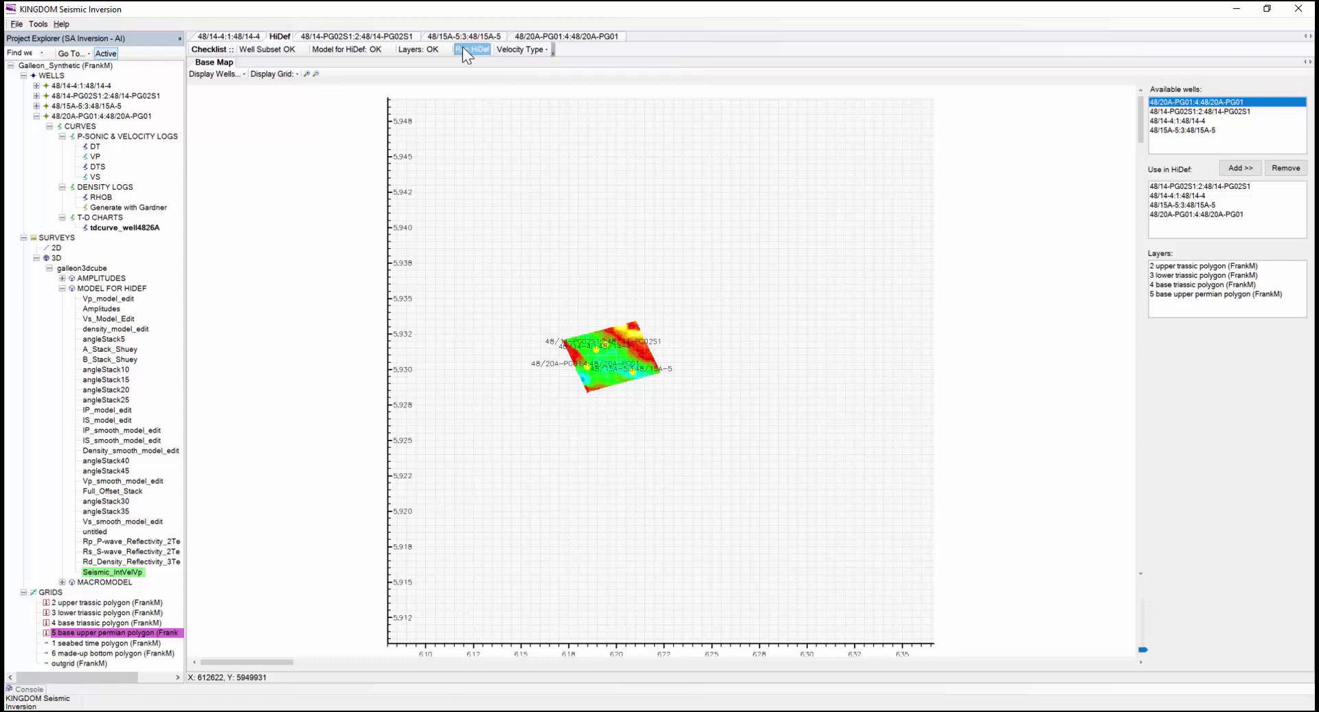
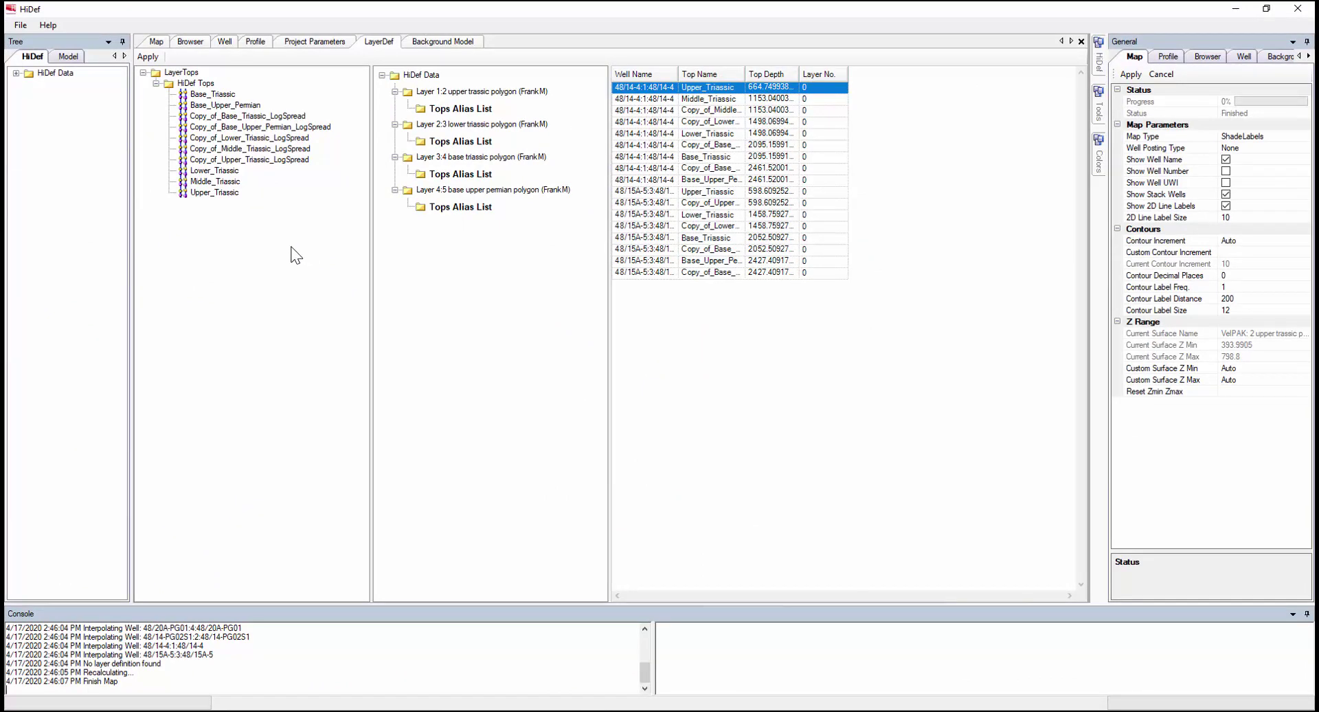
# Display the map and the well velocity curves, and set the profile's volume type to Background.
pyautogui.click(154, 39)
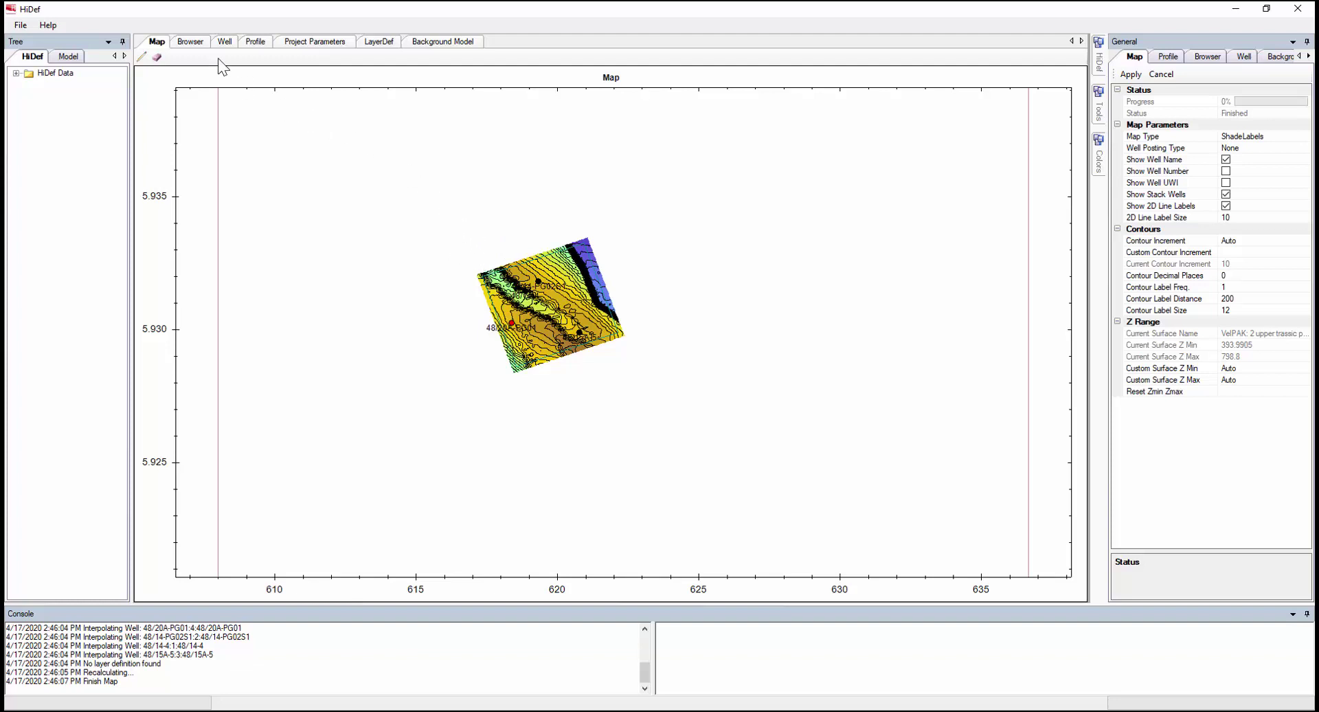
pyautogui.click(226, 41)
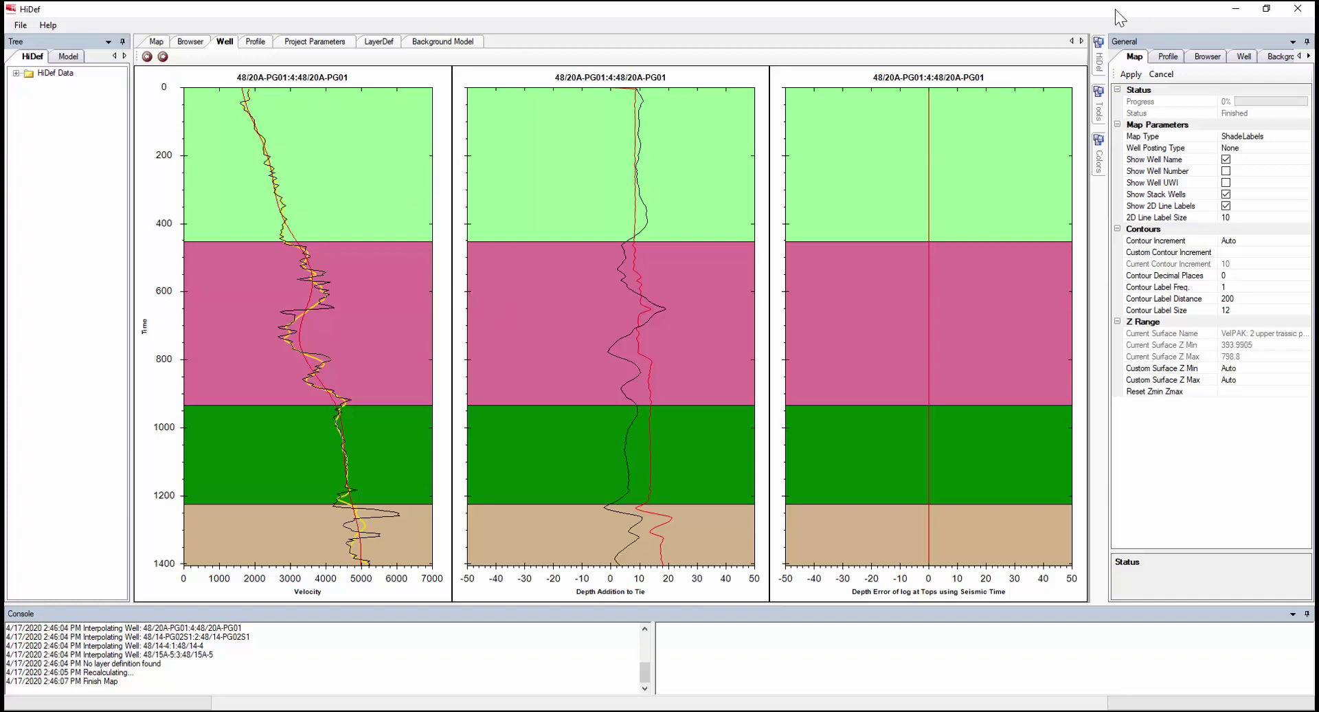
pyautogui.click(1166, 57)
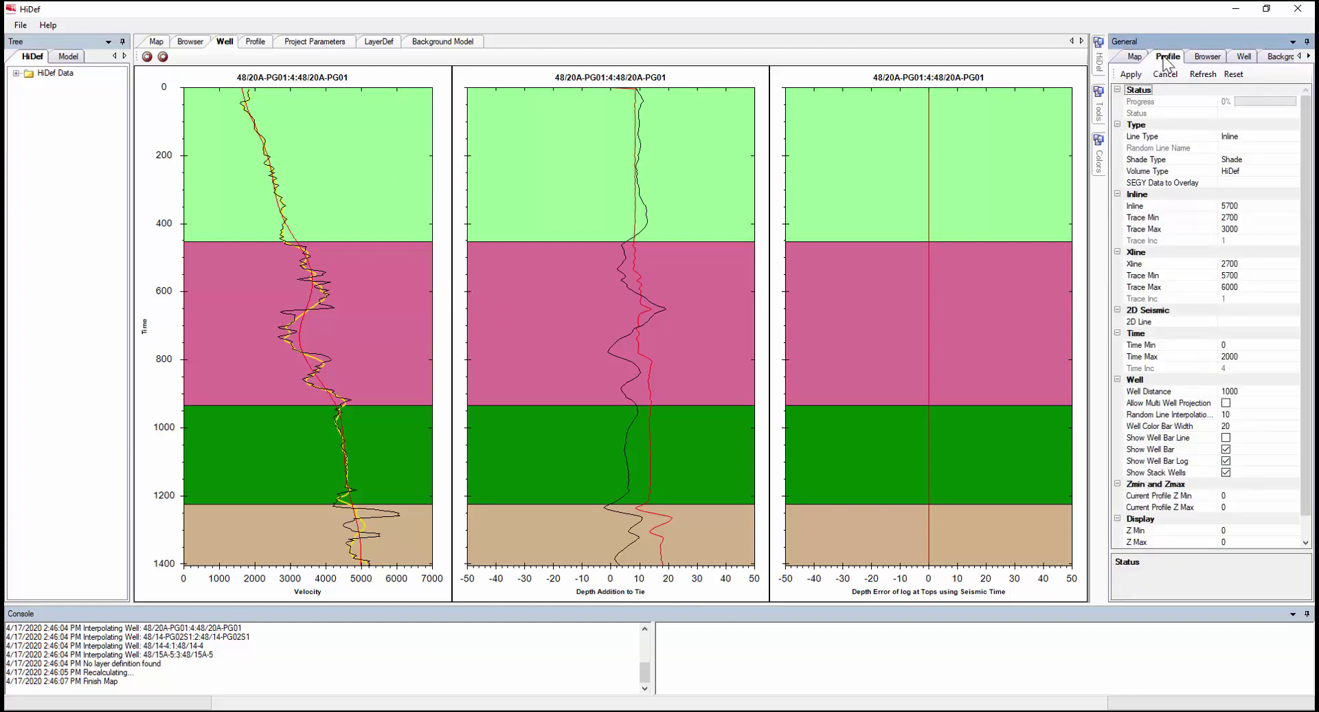
pyautogui.click(1250, 172)
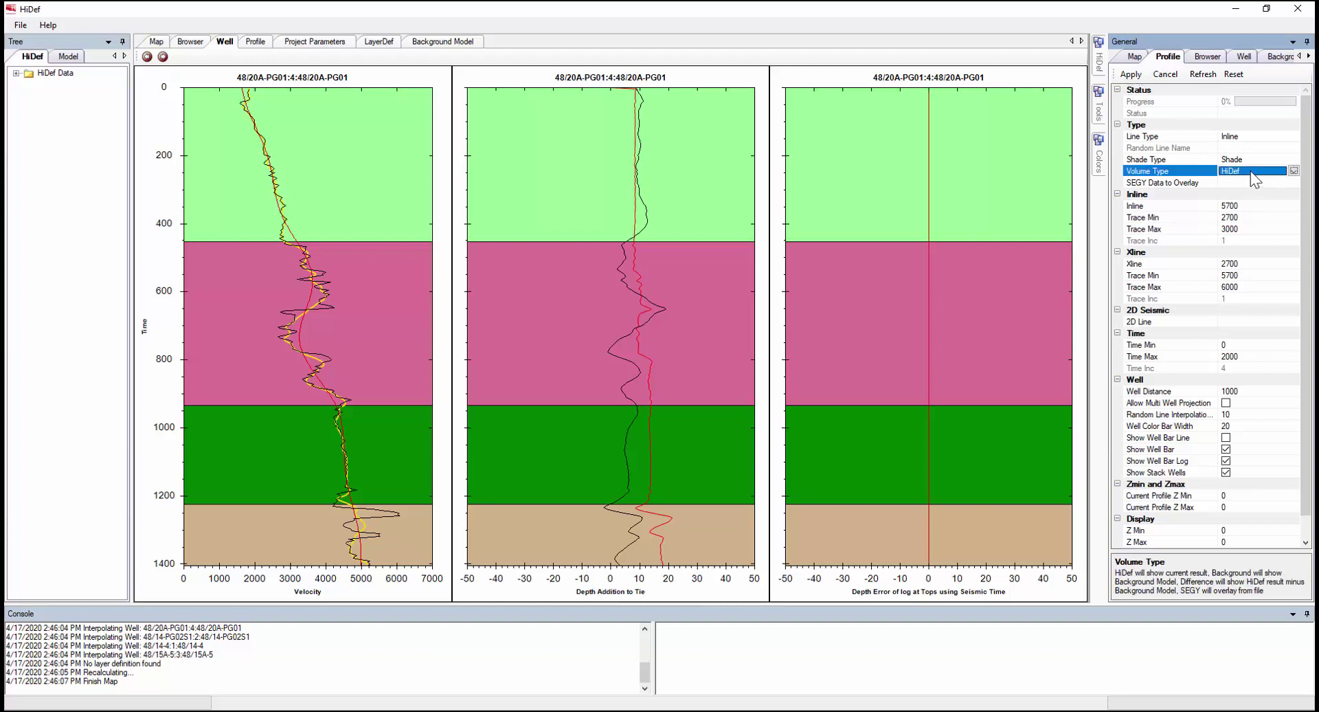
pyautogui.click(1295, 172)
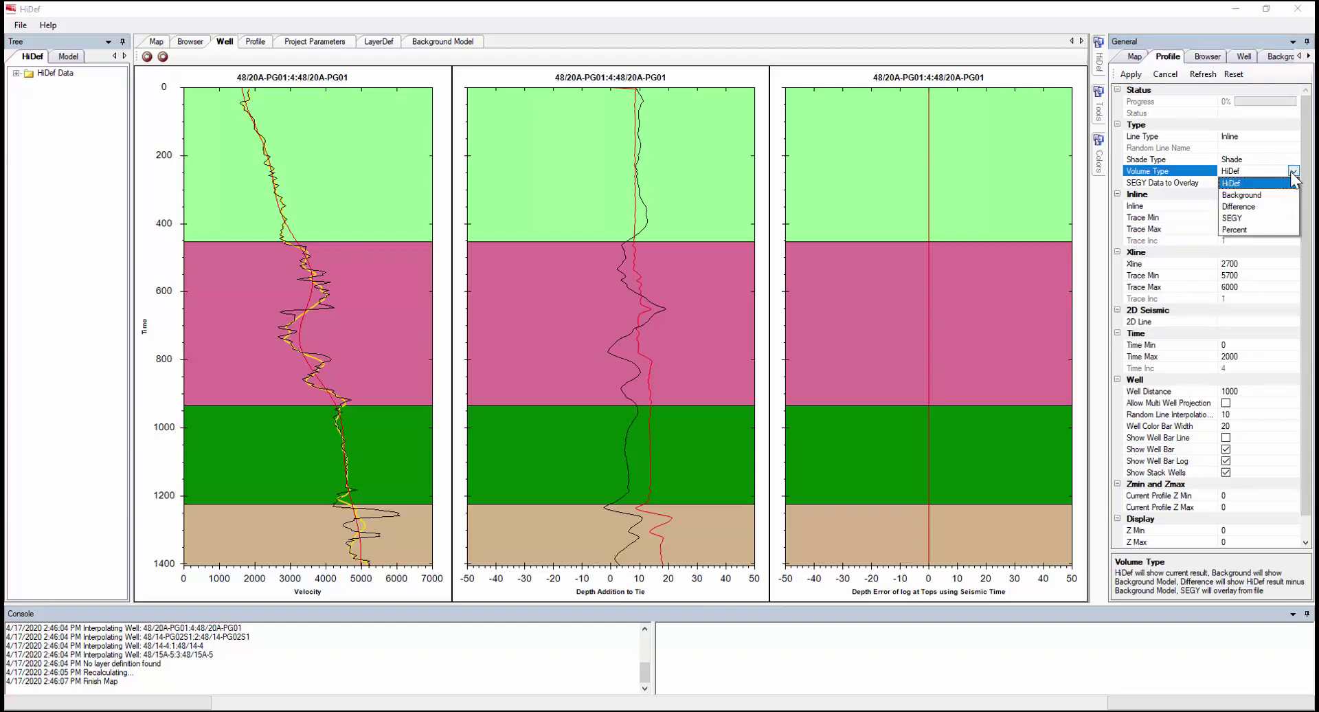
pyautogui.click(1255, 195)
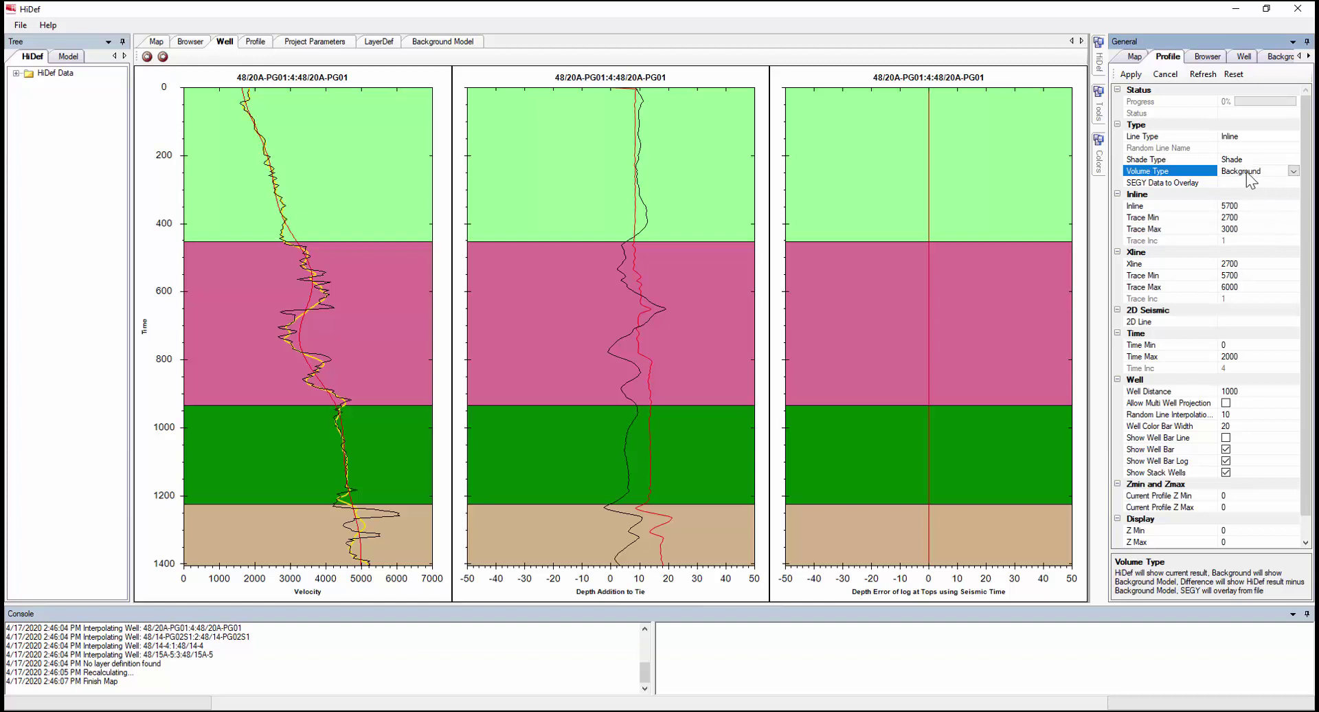
# Compare the well velocity curves with HiDef smoothing deactivated and reactivated.
pyautogui.moveTo(1103, 58)
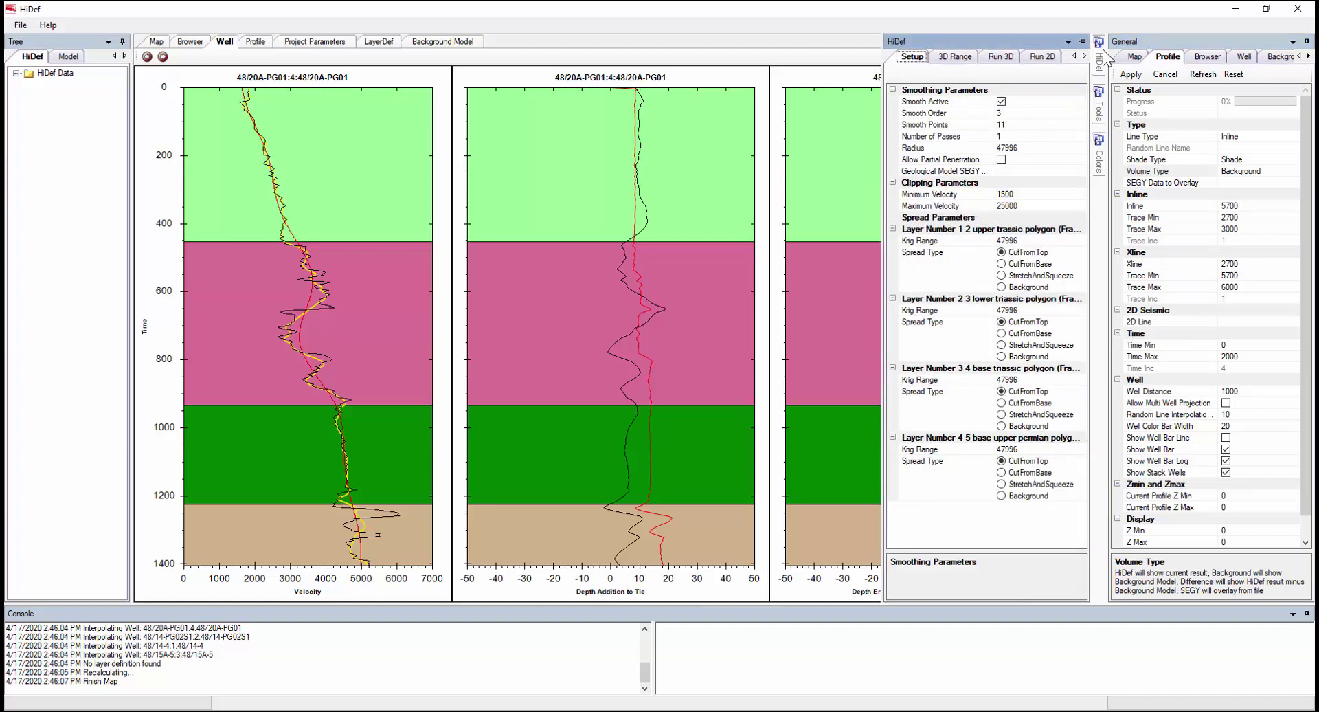
pyautogui.moveTo(240, 94)
pyautogui.click(1000, 101)
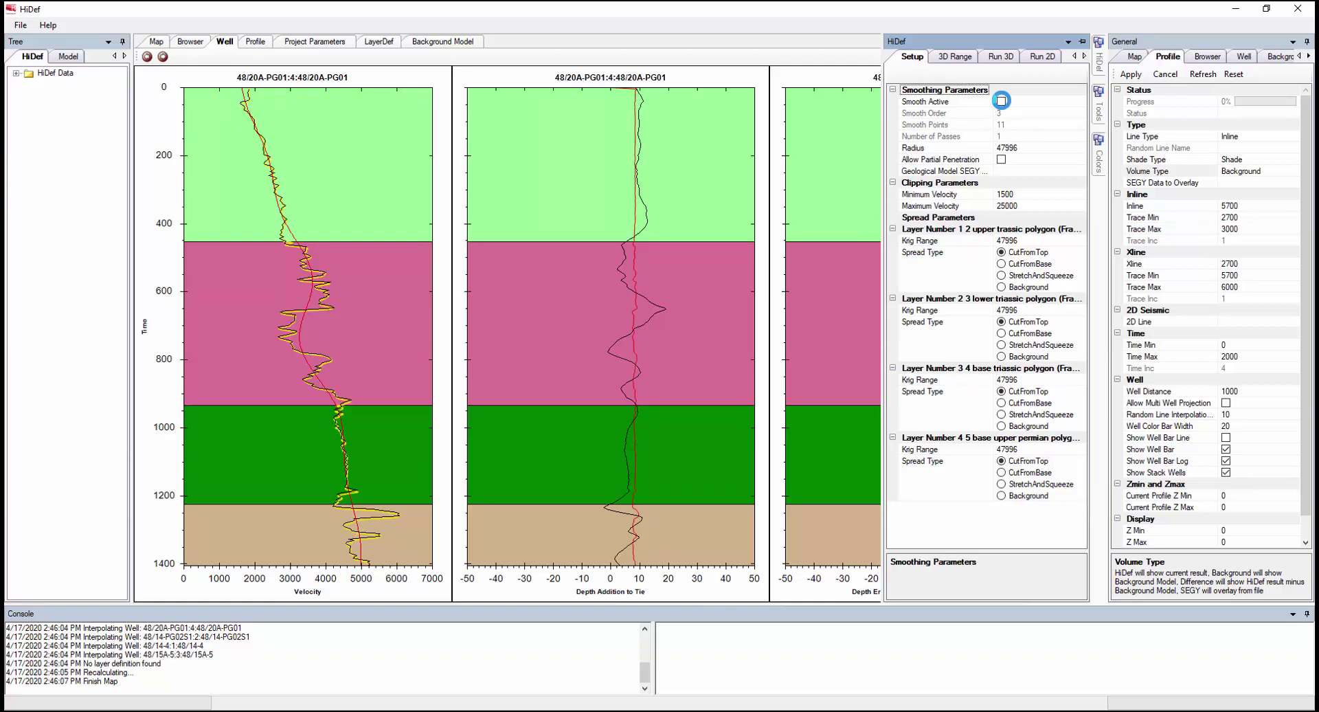
pyautogui.click(1001, 101)
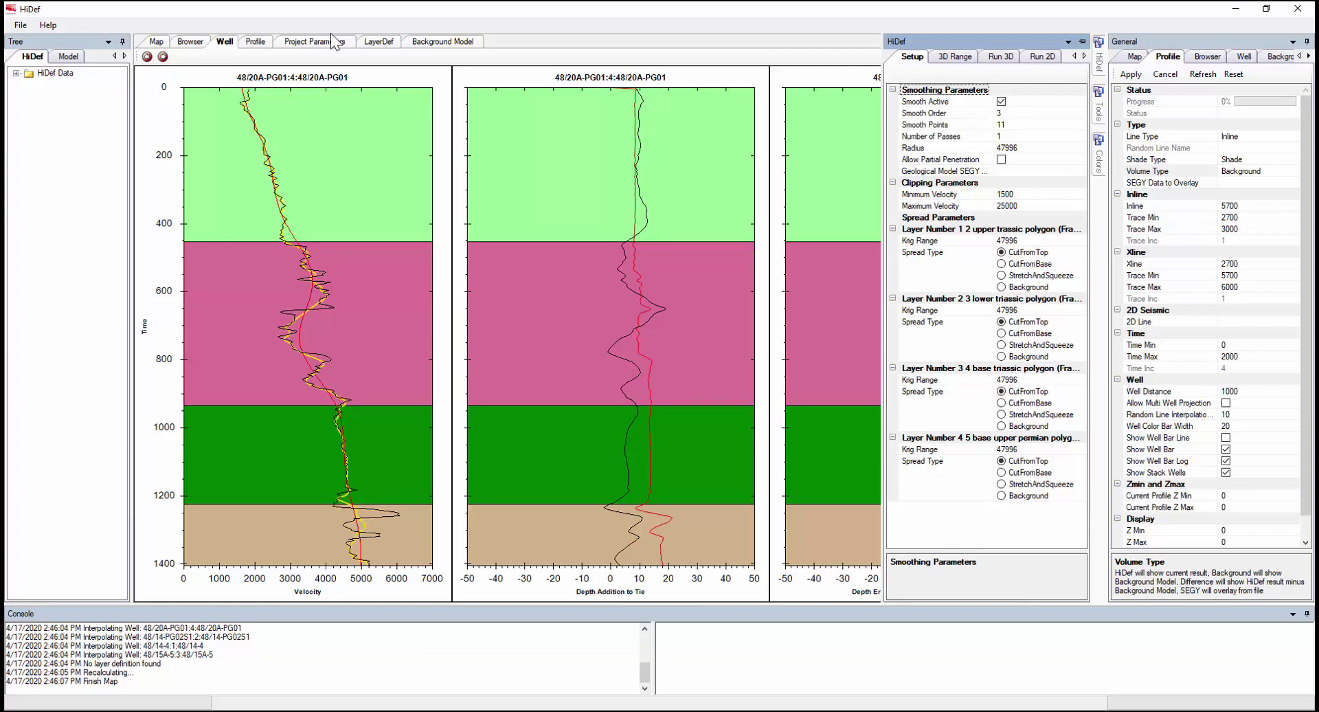
# Draw the background velocity profile for inline 5825.
pyautogui.click(256, 44)
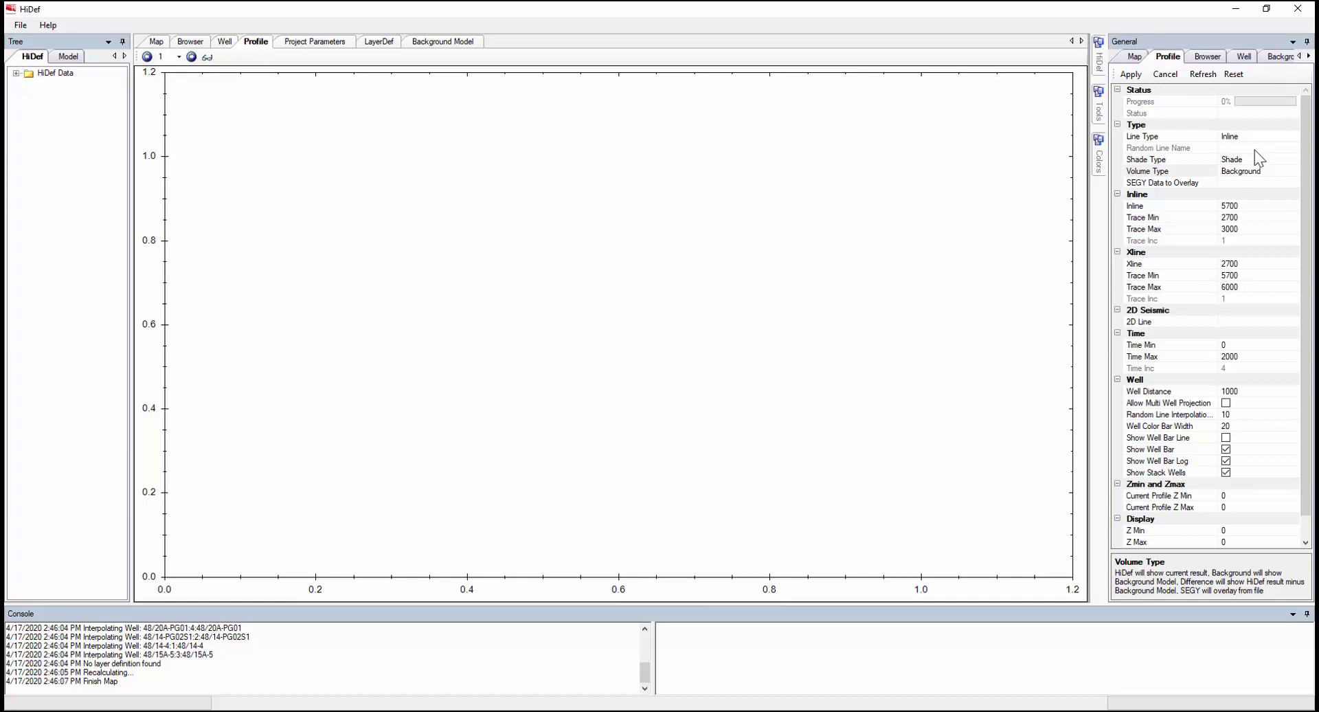
pyautogui.click(1251, 209)
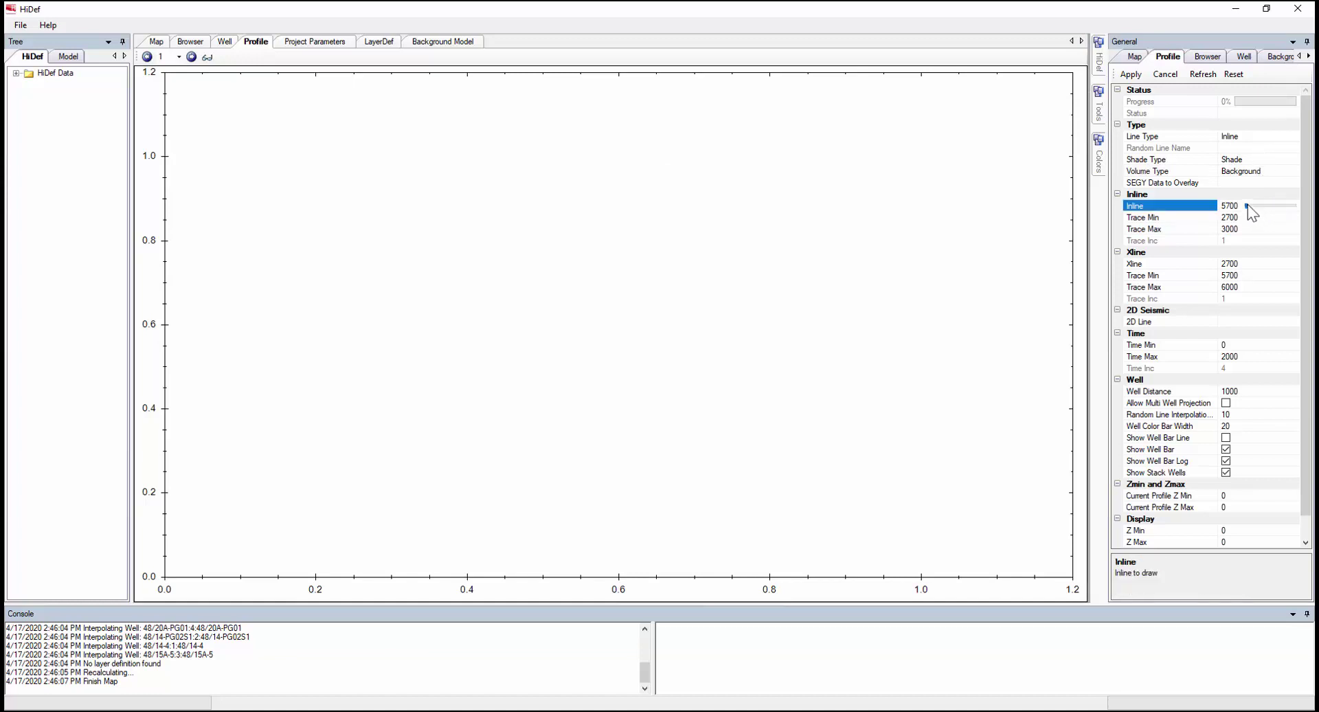
pyautogui.moveTo(1248, 206); pyautogui.dragTo(1265, 203)
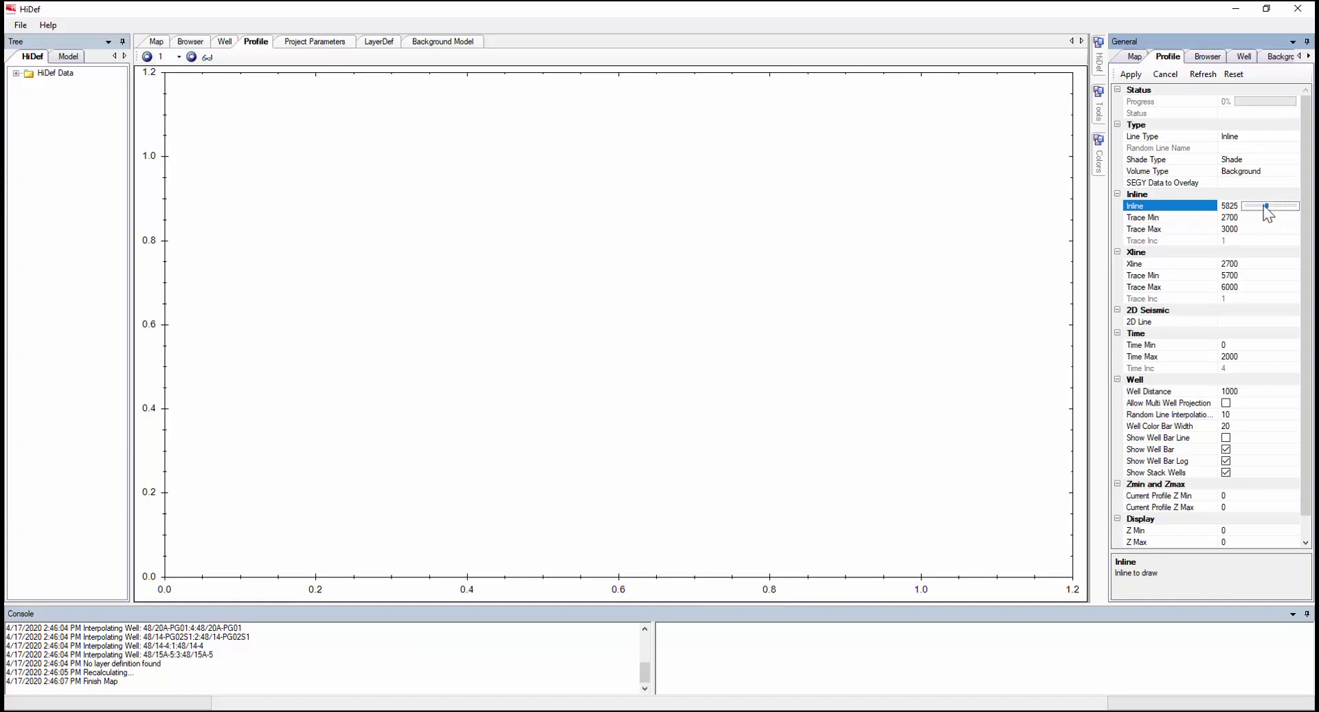
pyautogui.click(1120, 75)
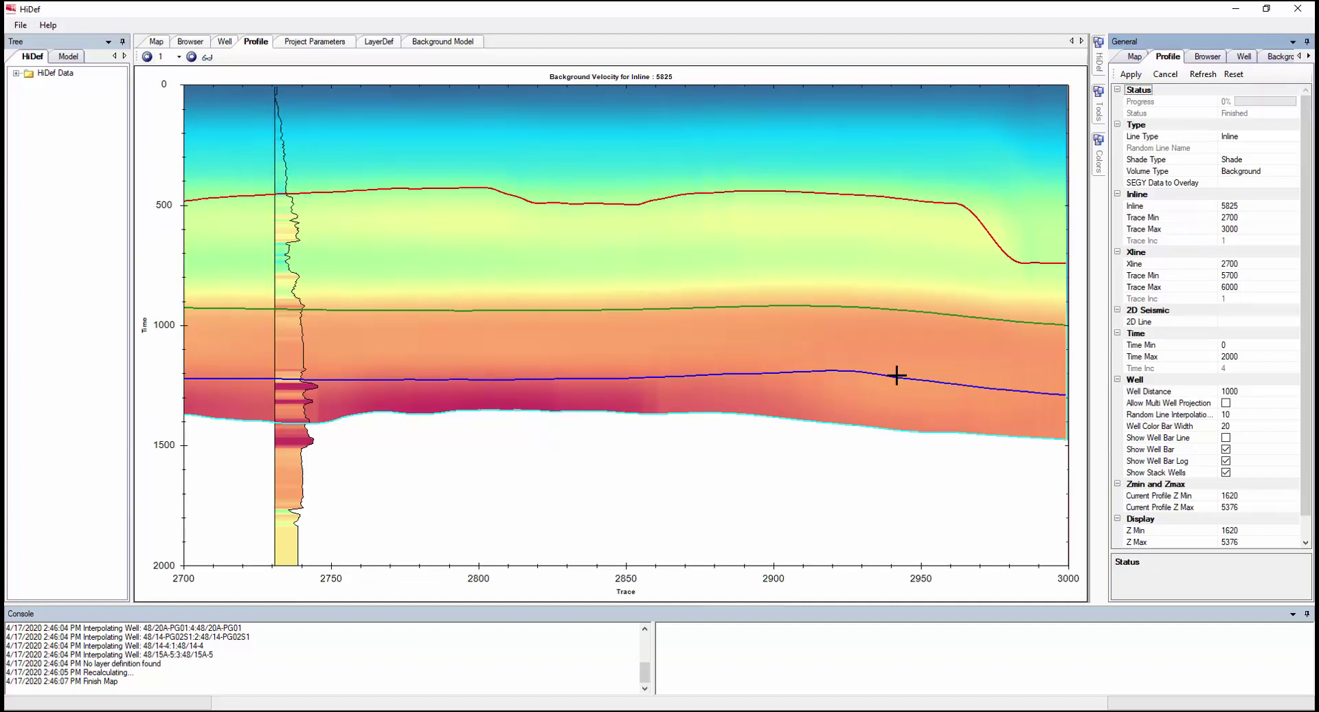
pyautogui.moveTo(907, 387)
# Draw a random line through the four wells on the map.
pyautogui.click(157, 43)
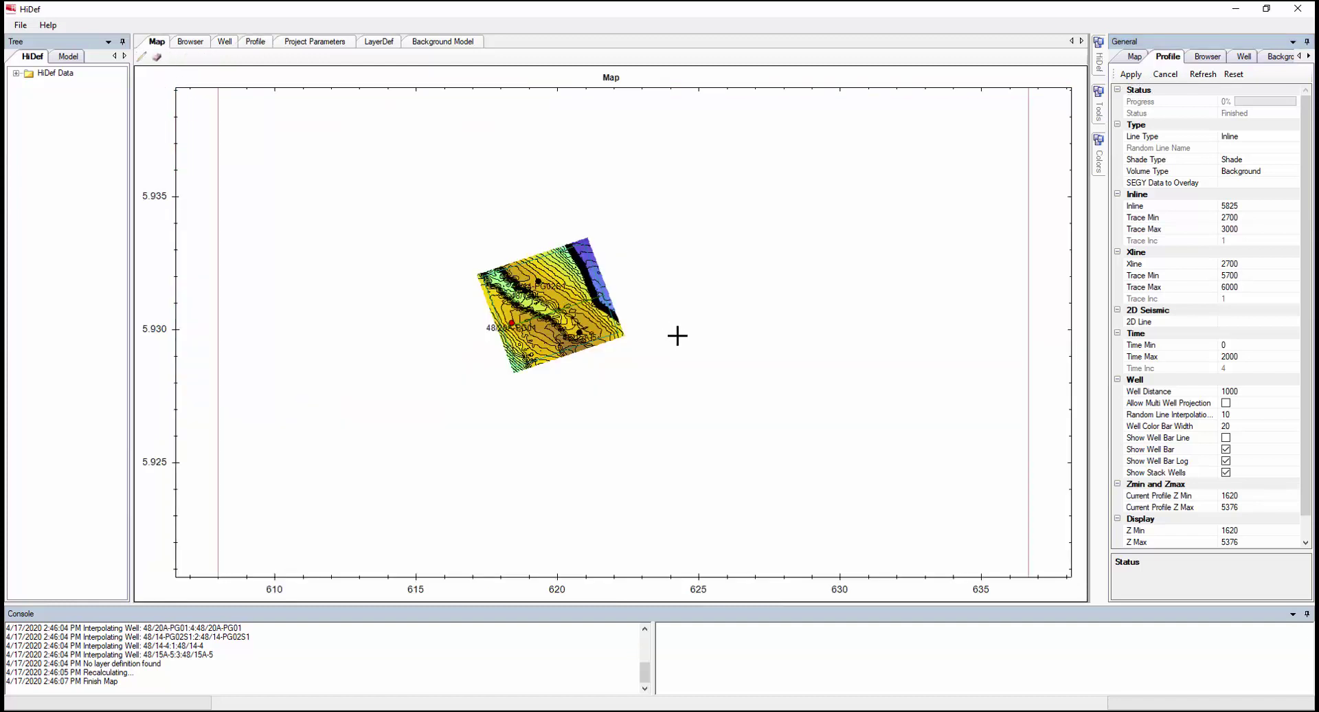
pyautogui.click(142, 56)
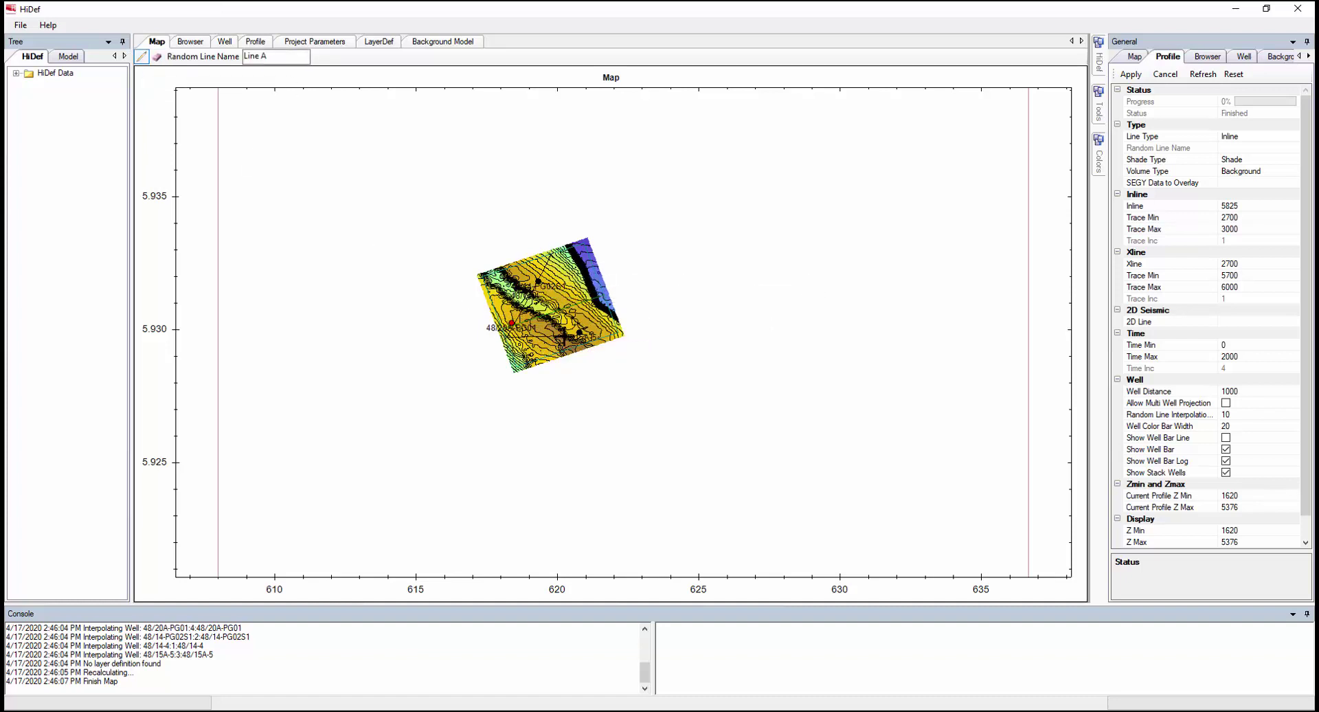
pyautogui.doubleClick(611, 338)
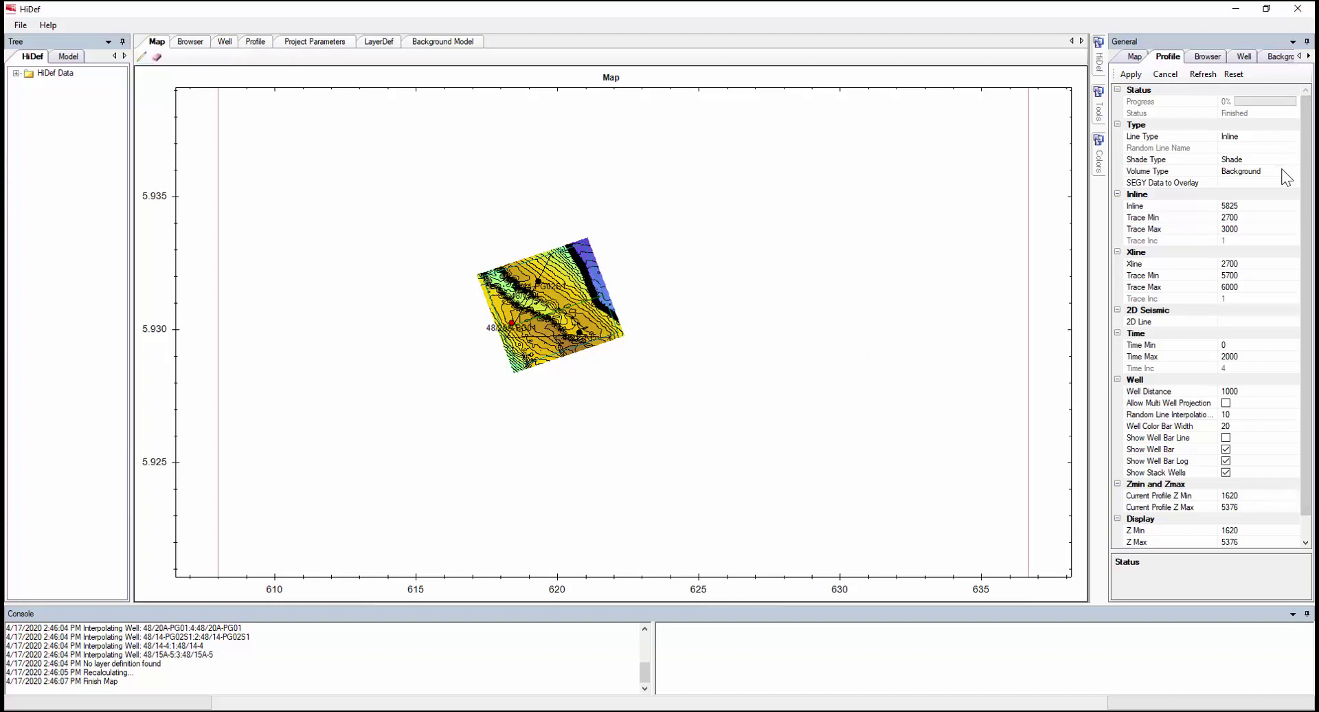
# Set the profile's line type to Random and display the background velocity profile along Line A.
pyautogui.click(1259, 135)
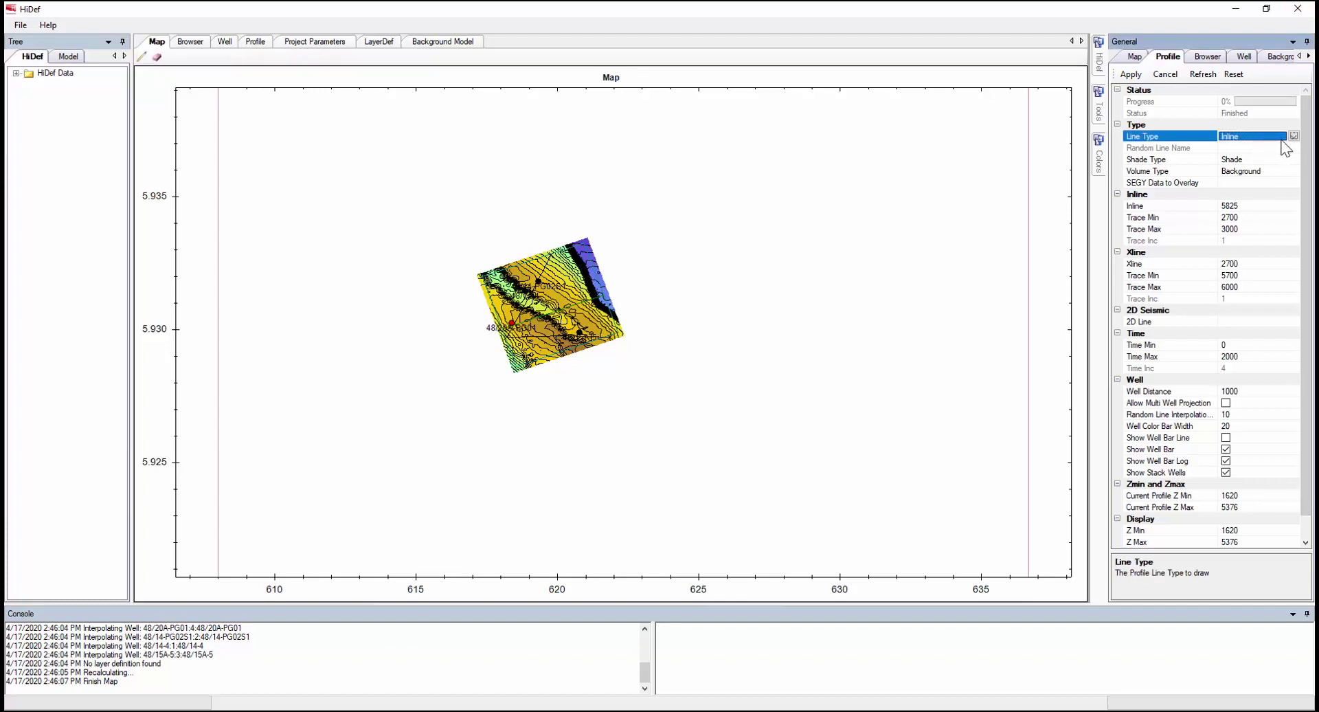
pyautogui.click(1294, 136)
pyautogui.click(1264, 171)
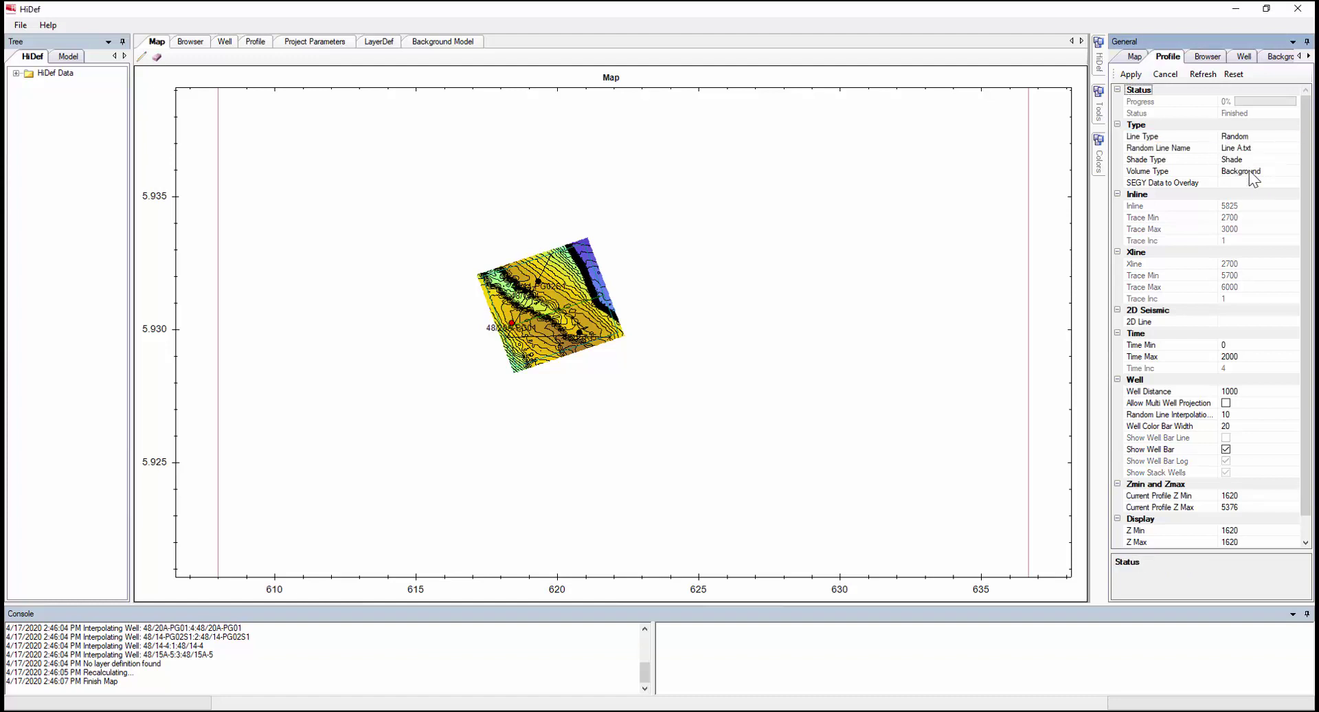
pyautogui.click(1137, 75)
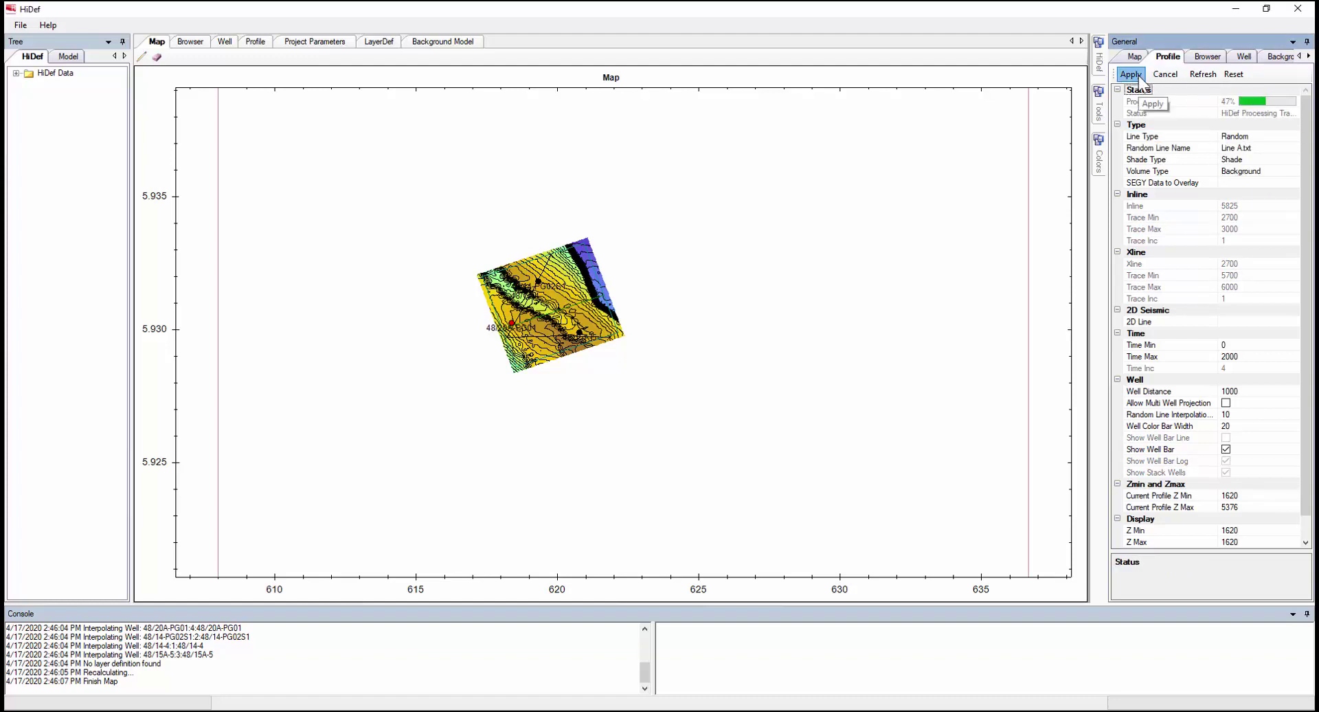
pyautogui.click(256, 42)
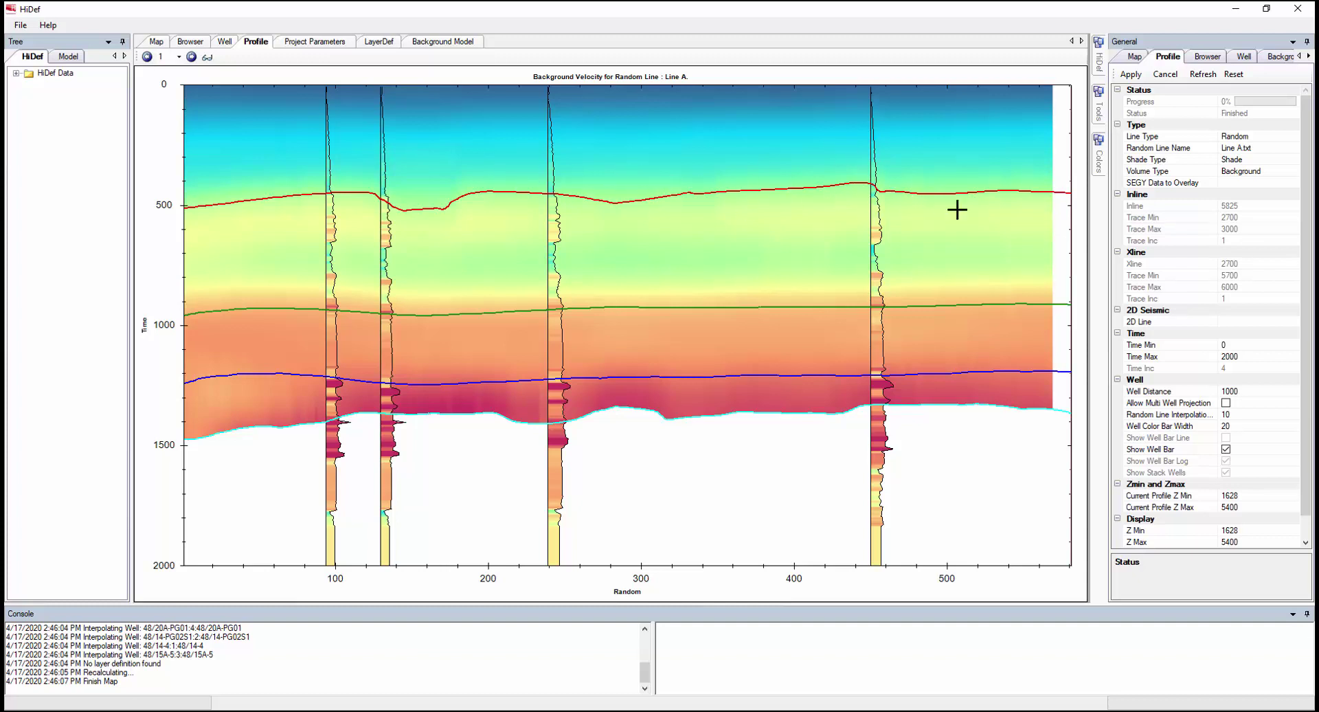
# Set the profile's volume type to HiDef and redraw the velocity profile along the random line.
pyautogui.click(1273, 176)
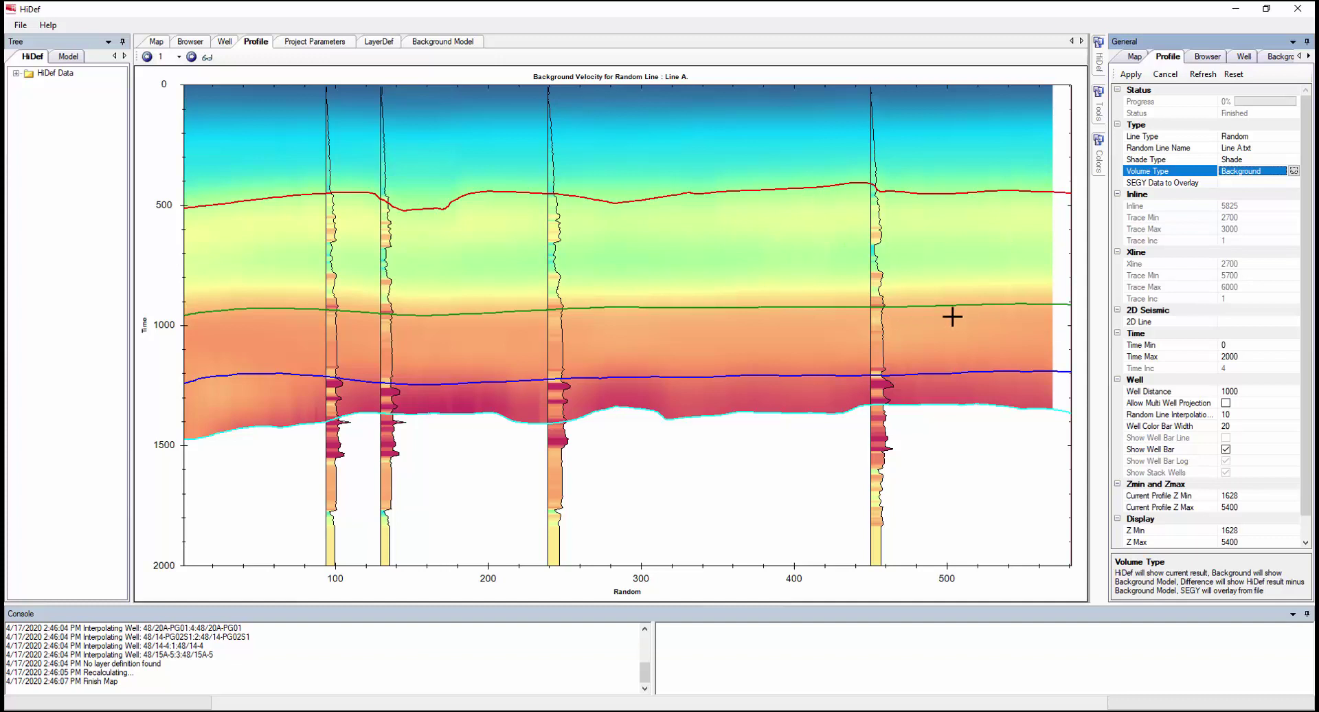
pyautogui.click(1293, 172)
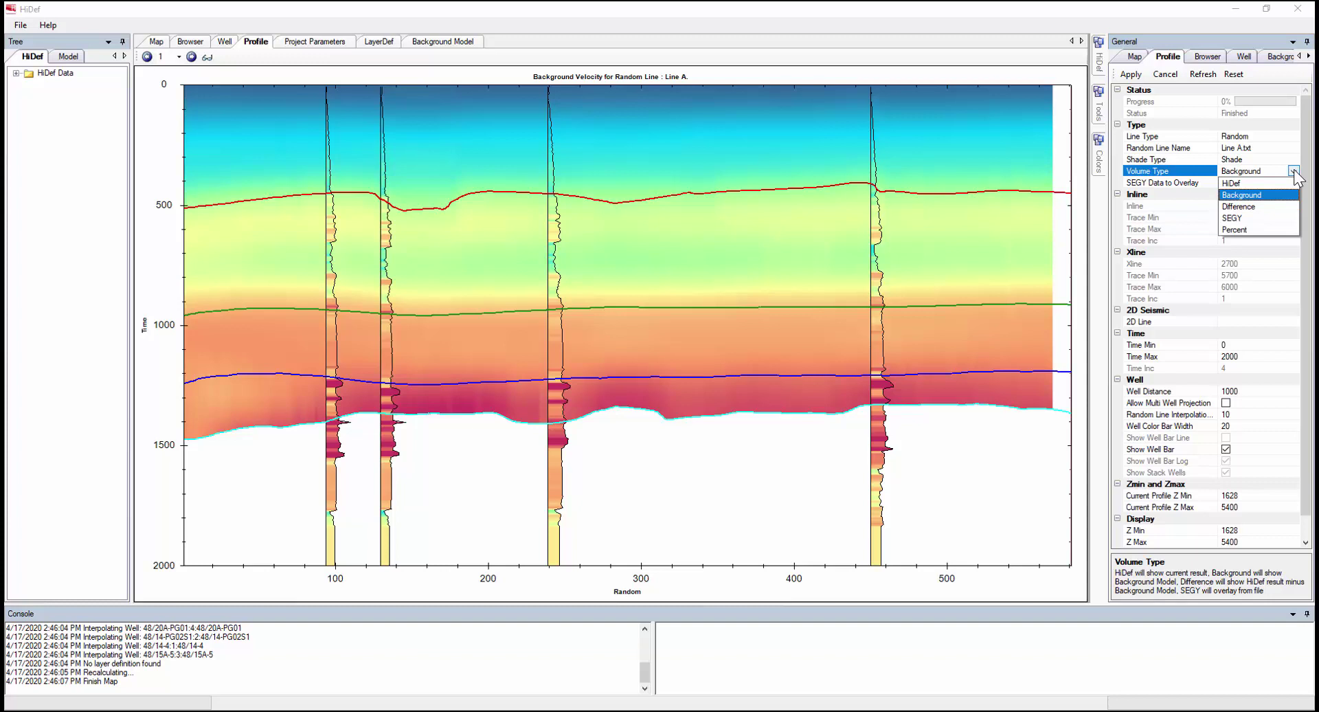
pyautogui.click(1234, 182)
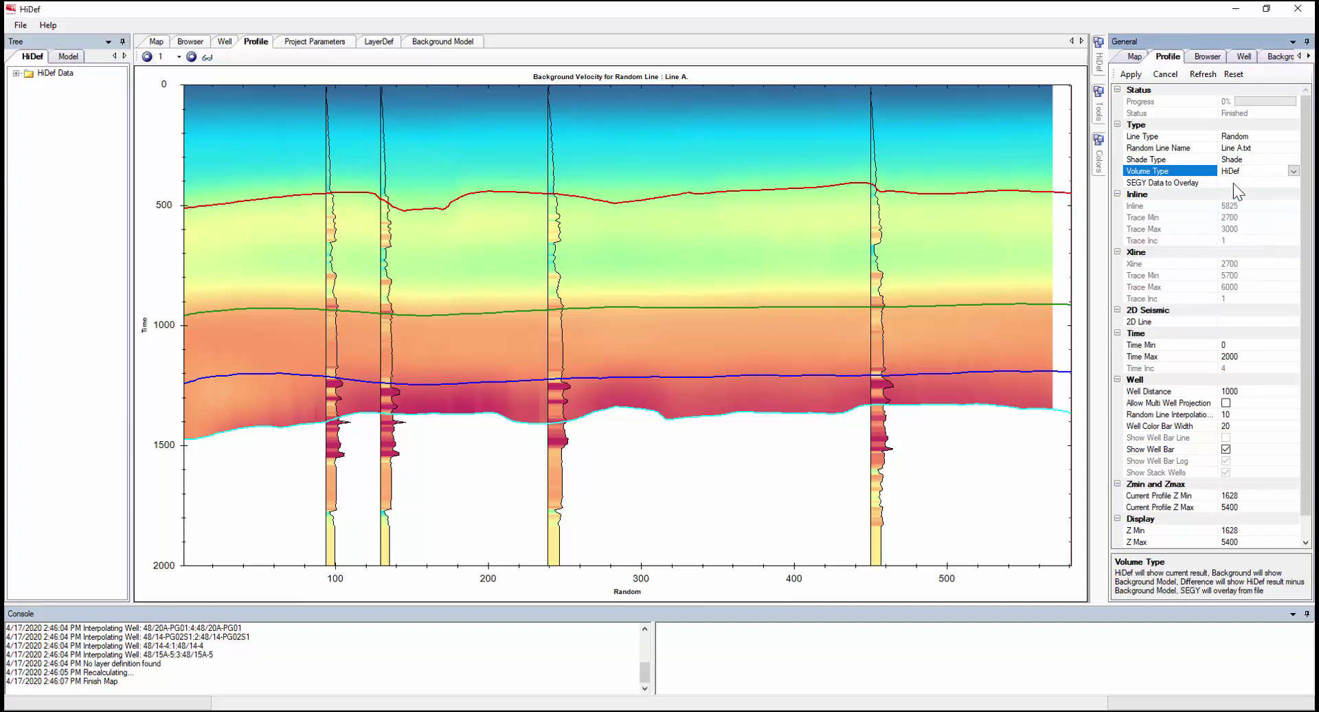
pyautogui.click(1131, 75)
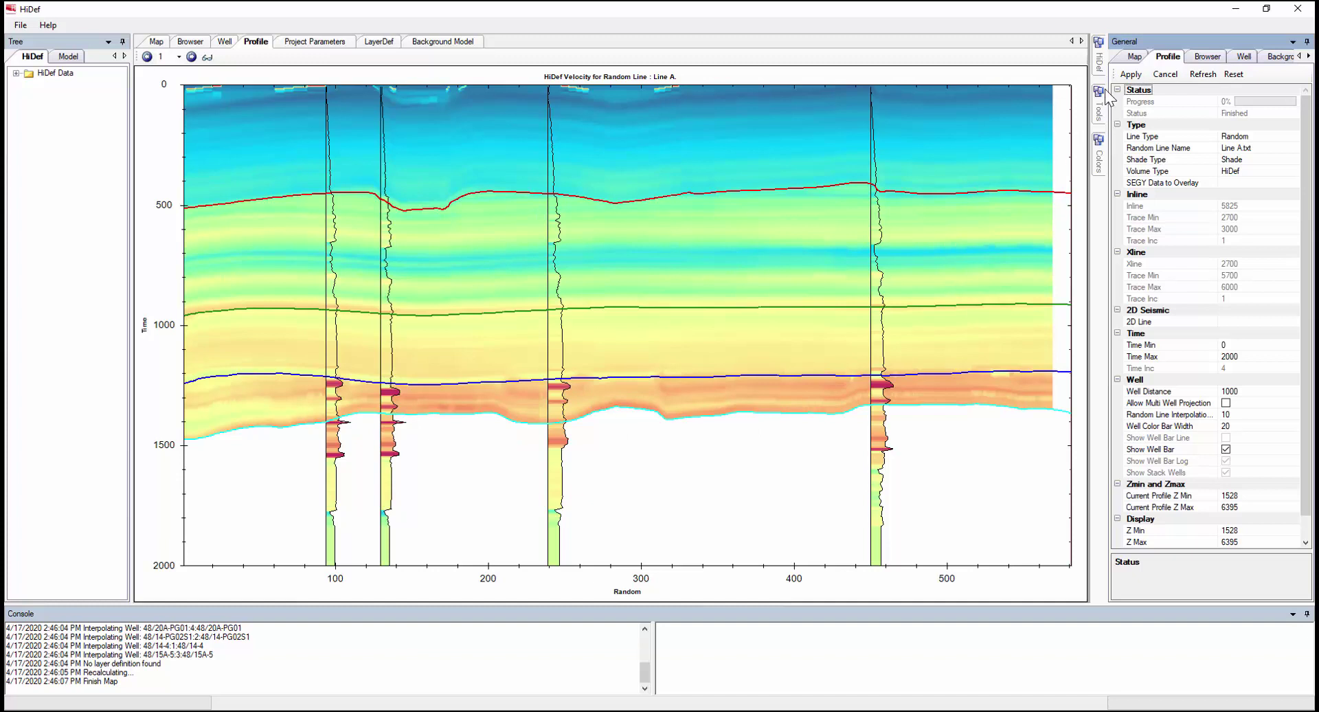
# Set the spread type of layer 1, the upper triassic polygon, to CutFromBase and redraw the HiDef velocity profile.
pyautogui.moveTo(1099, 63)
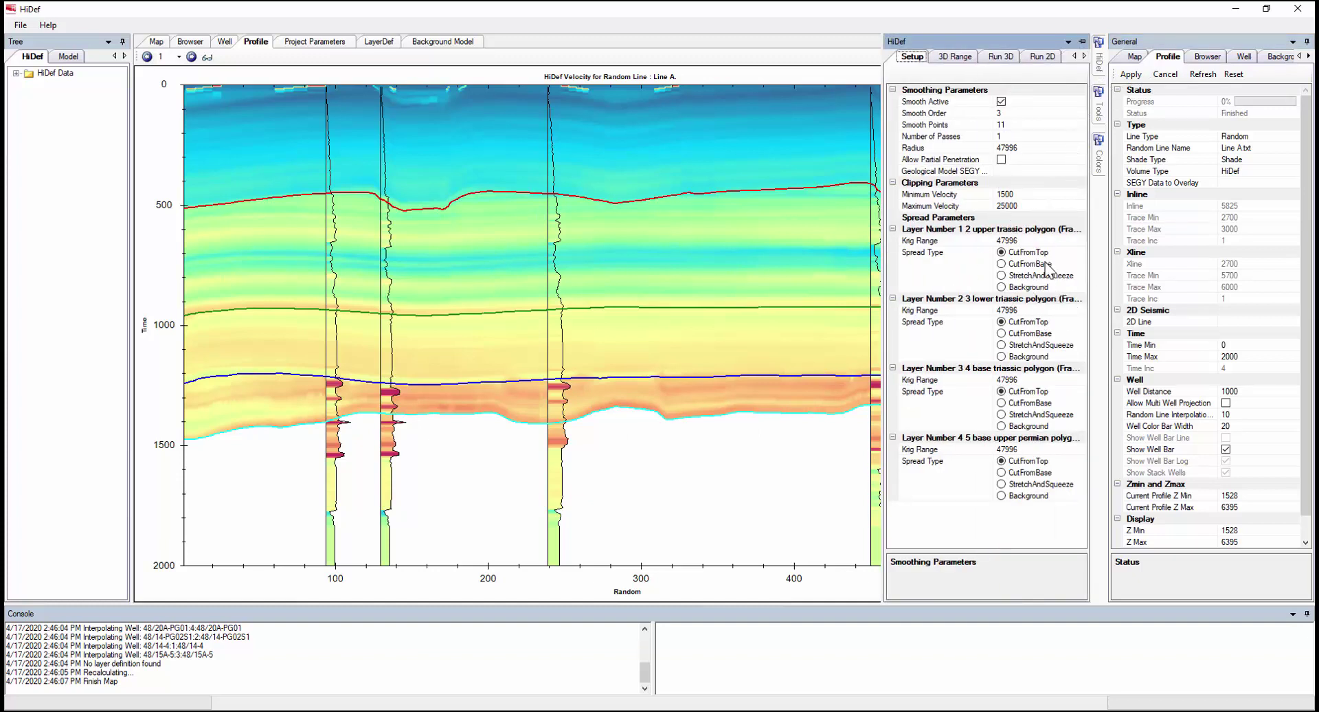
pyautogui.click(1001, 264)
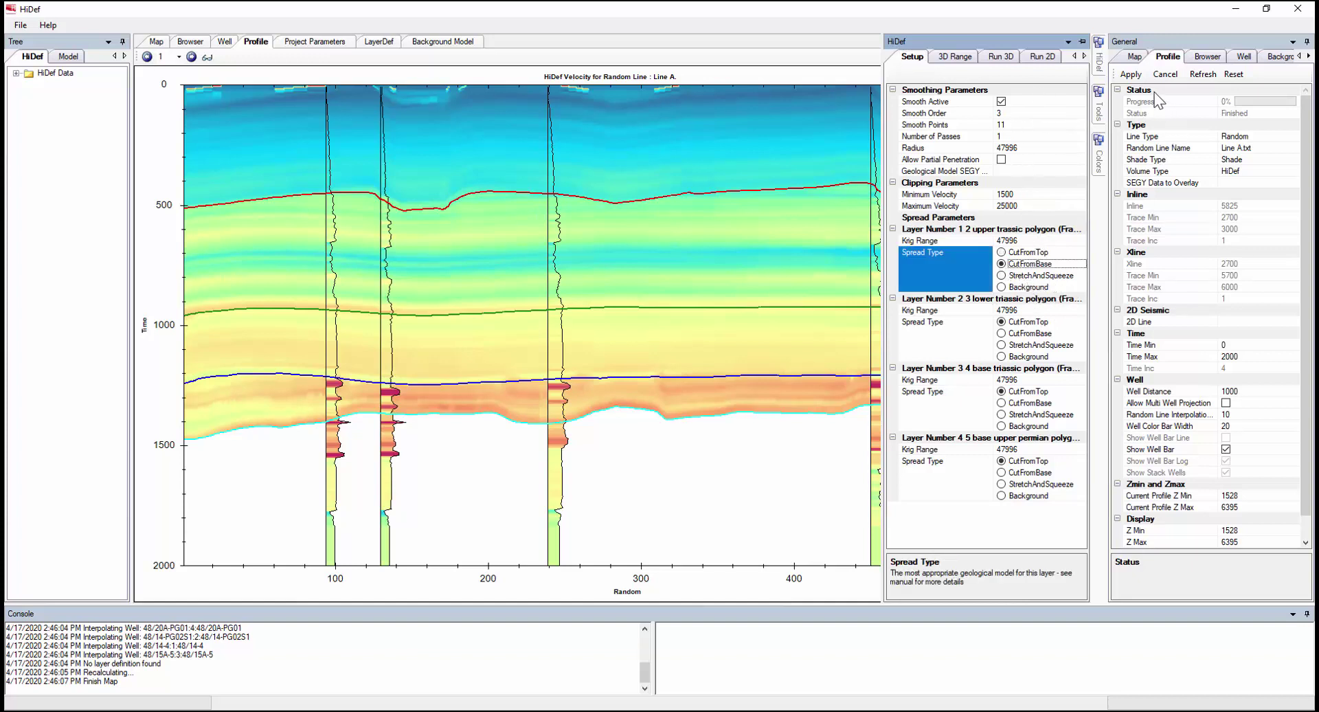
pyautogui.click(1132, 75)
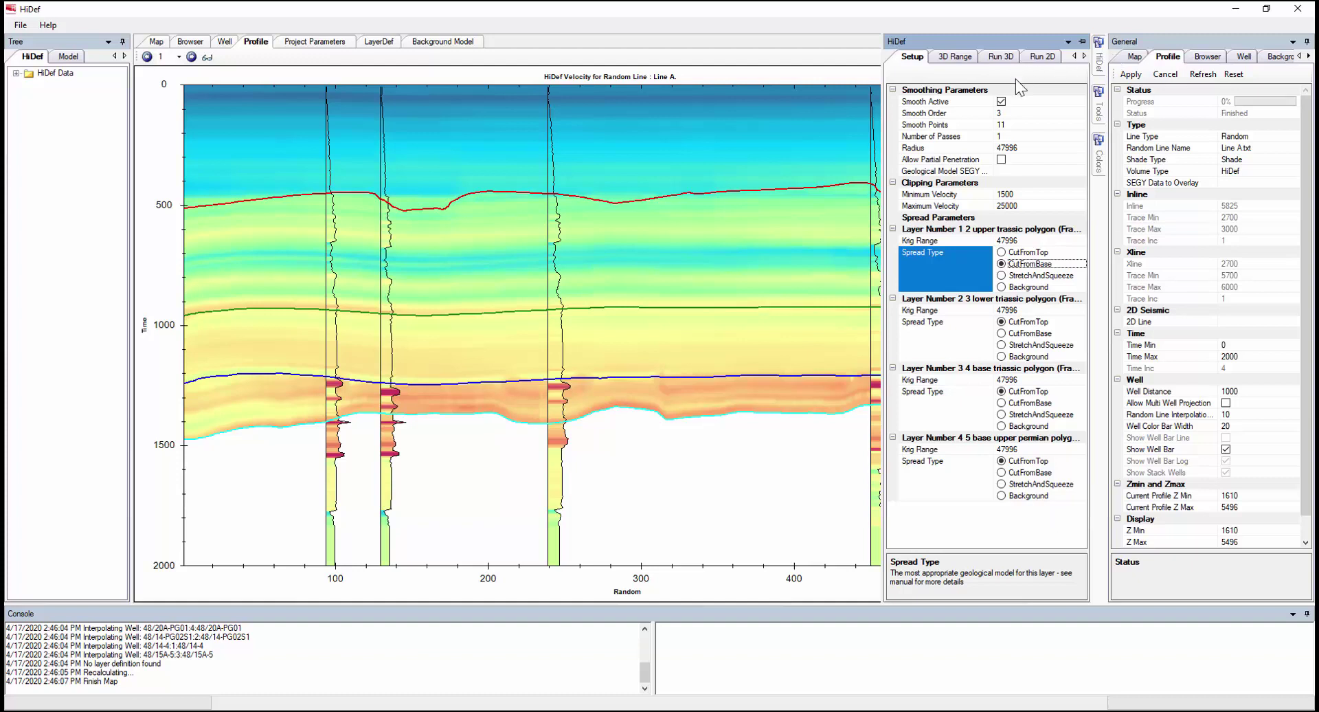
# View the batch parameters for the 3D run and close HiDef to return to KINGDOM Seismic Inversion.
pyautogui.click(1000, 56)
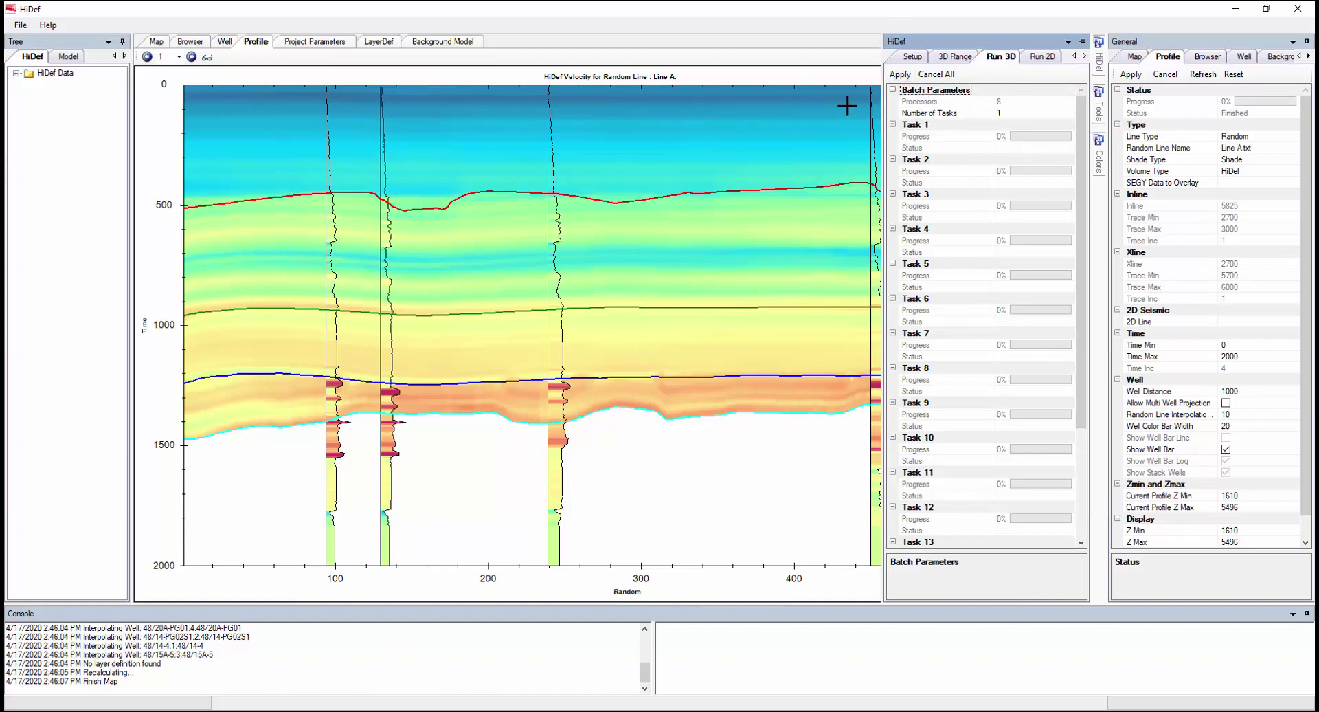
pyautogui.click(1297, 9)
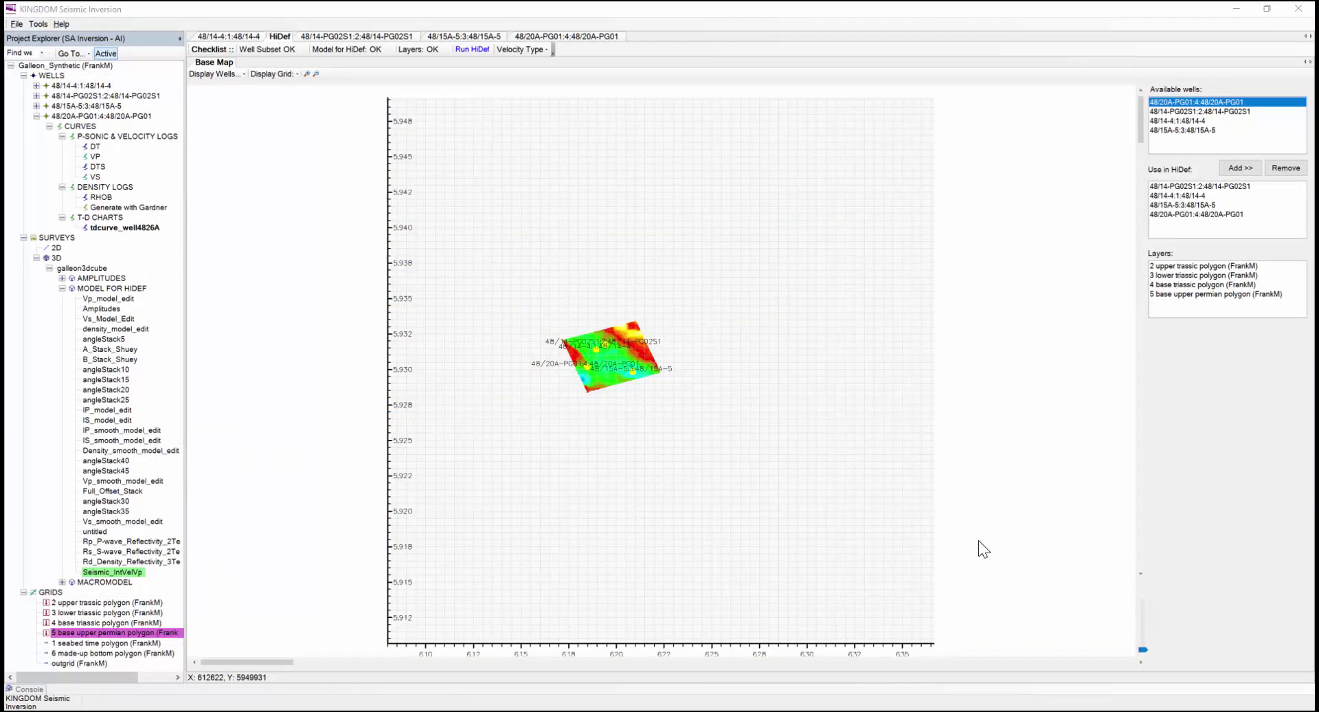